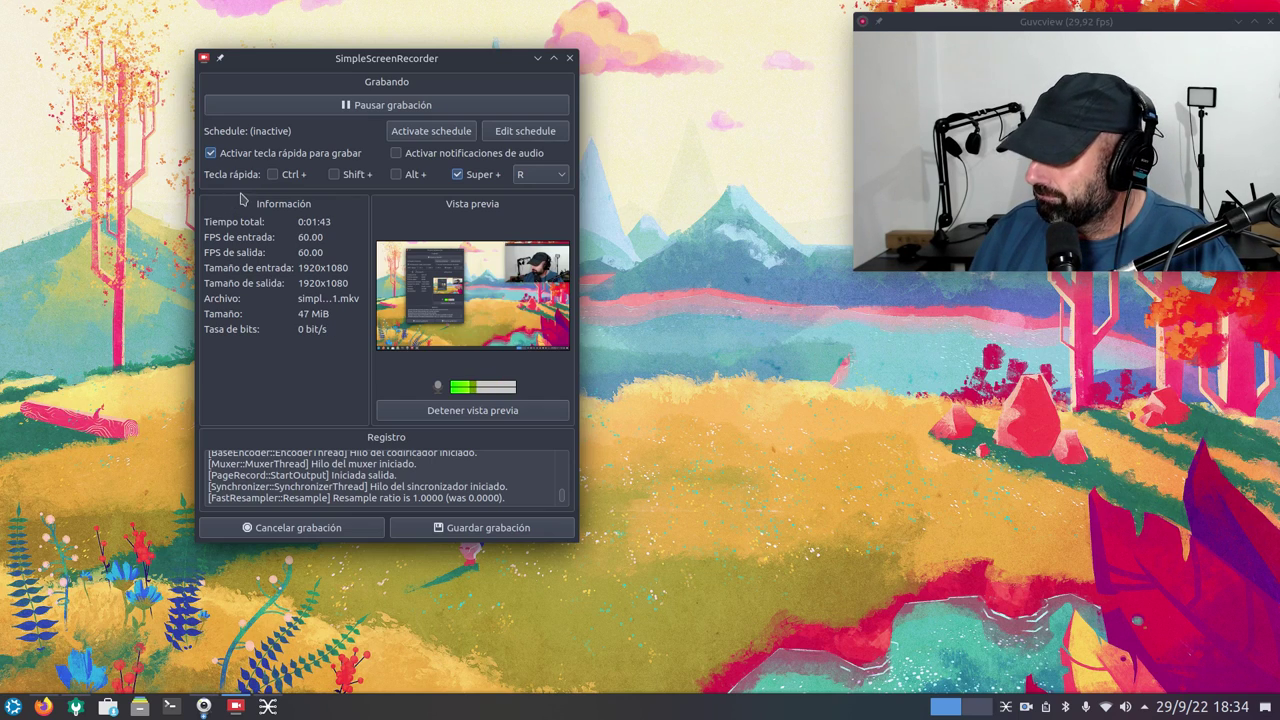
Minimize the SimpleScreenRecorder window and bring up the system information page in System Settings.
{"action": "left_click_drag", "start_coordinate": [465, 66], "coordinate": [490, 63]}
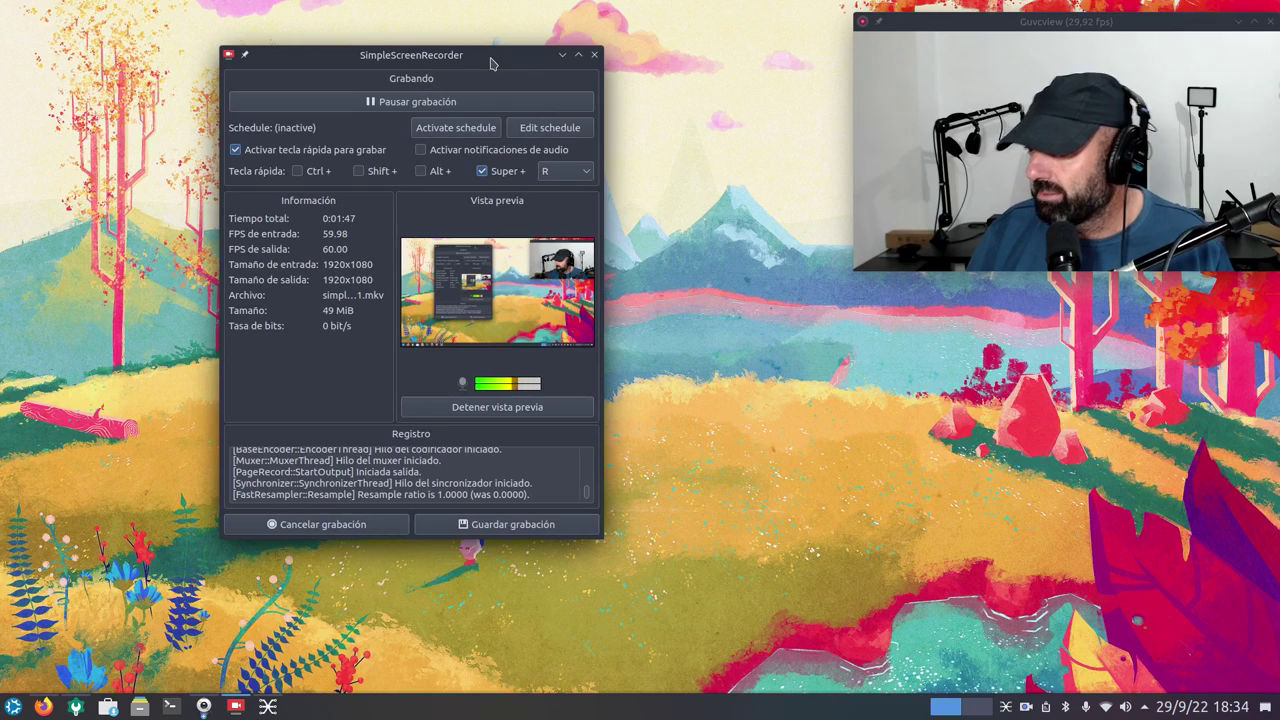
{"action": "left_click", "coordinate": [562, 55]}
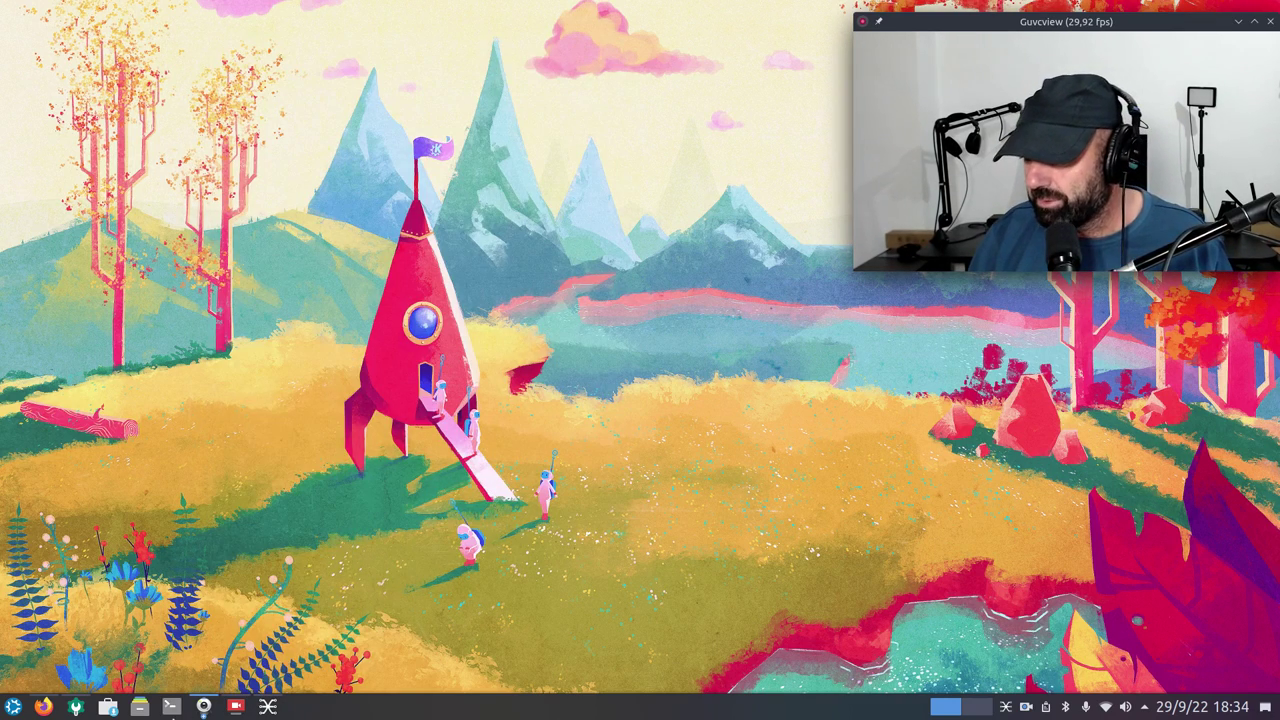
{"action": "left_click", "coordinate": [75, 706]}
{"action": "left_click_drag", "start_coordinate": [461, 82], "coordinate": [515, 95]}
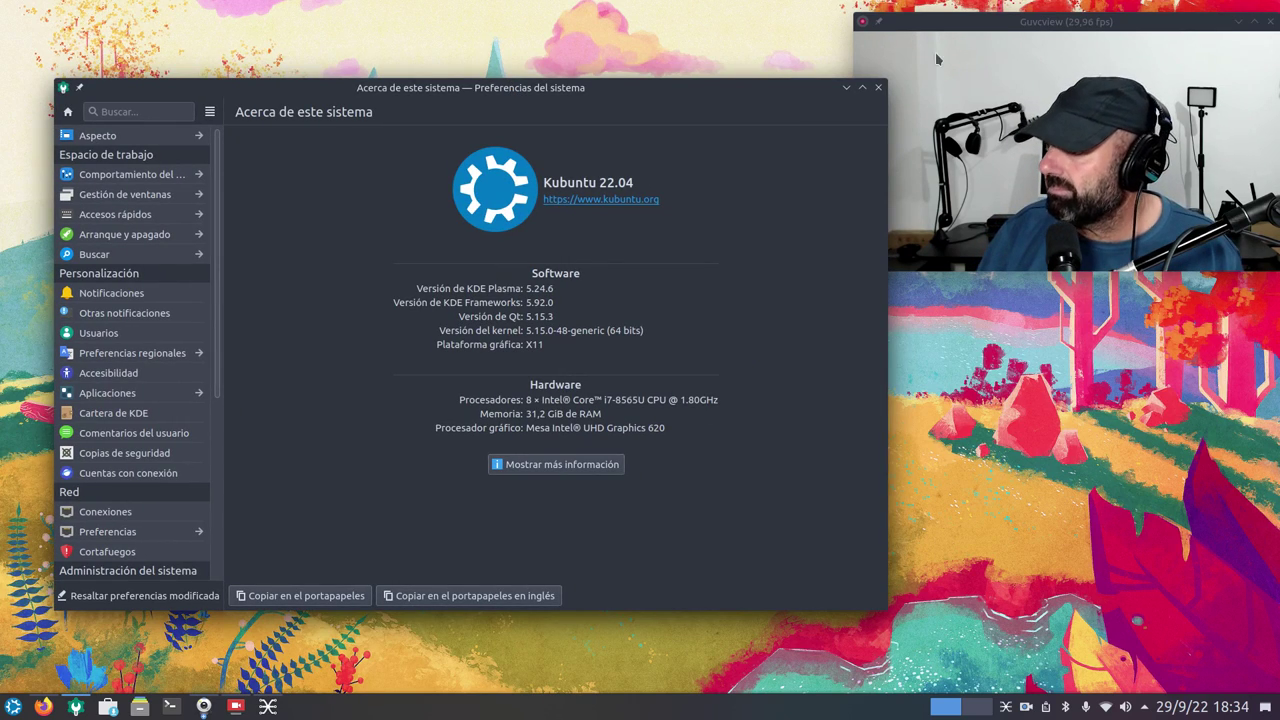
Set the Guvcview webcam window to stay above all other windows.
{"action": "right_click", "coordinate": [954, 23]}
{"action": "mouse_move", "coordinate": [1012, 82]}
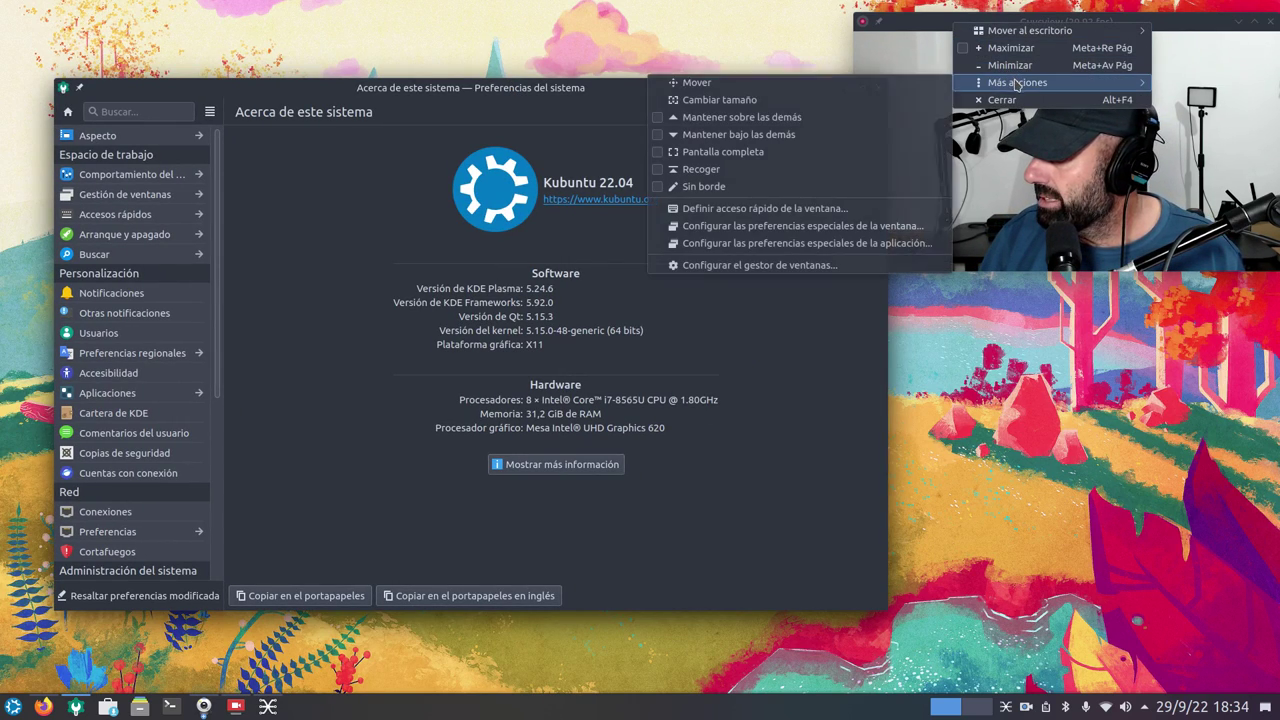
{"action": "left_click", "coordinate": [757, 120]}
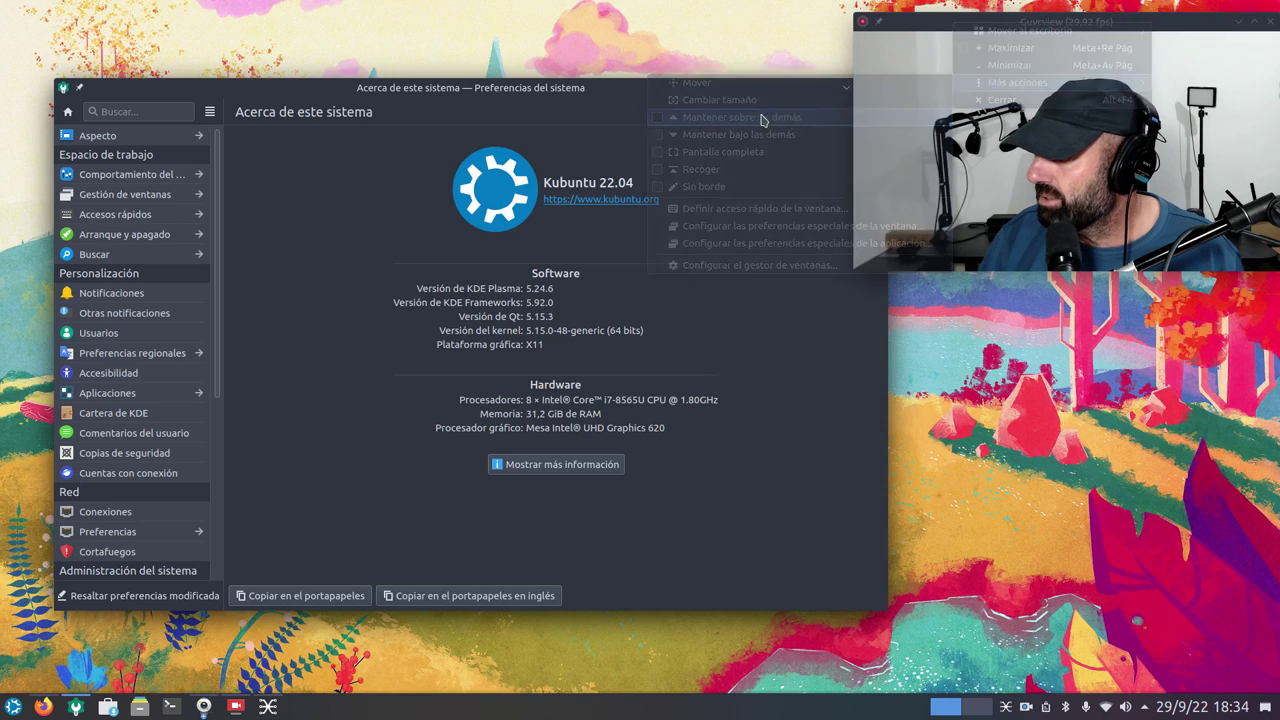
Place the system information window clear of the webcam view, review its software and hardware details, and minimize it.
{"action": "left_click_drag", "start_coordinate": [750, 92], "coordinate": [704, 155]}
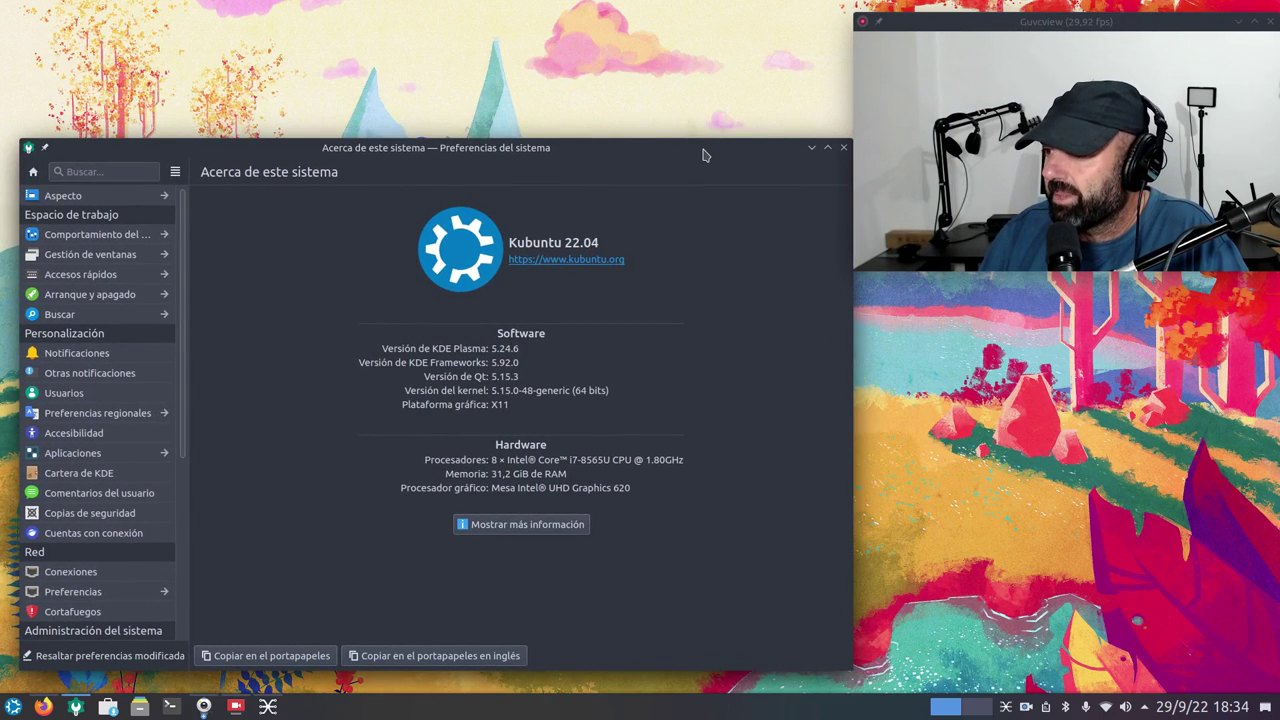
{"action": "left_click_drag", "start_coordinate": [603, 154], "coordinate": [630, 133]}
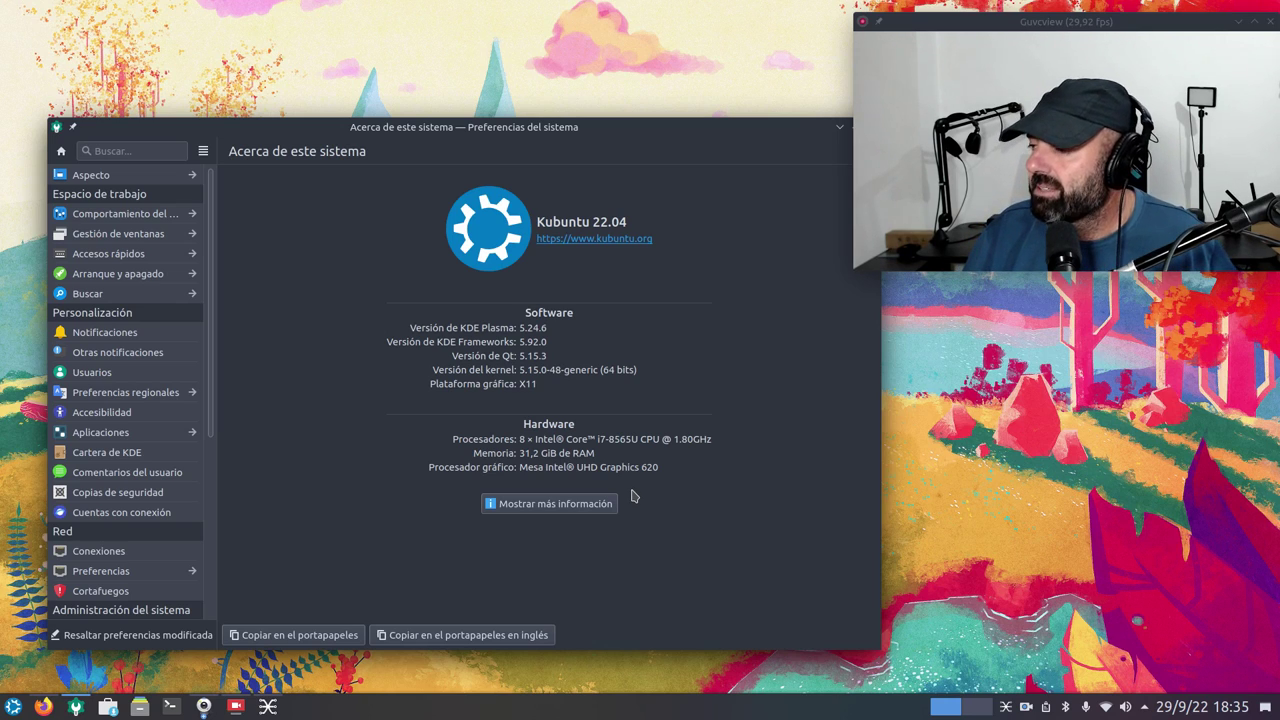
{"action": "left_click", "coordinate": [840, 128]}
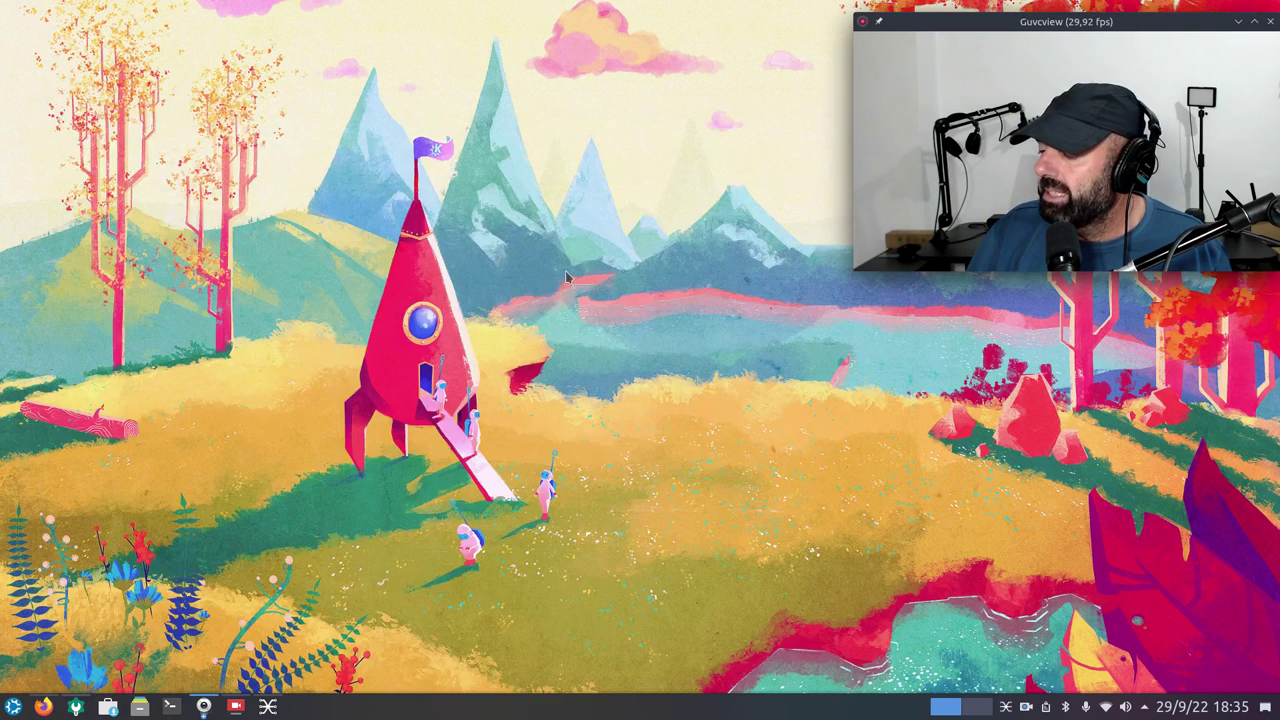
Switch to Firefox and look over the Kubuntu home page.
{"action": "left_click", "coordinate": [43, 707]}
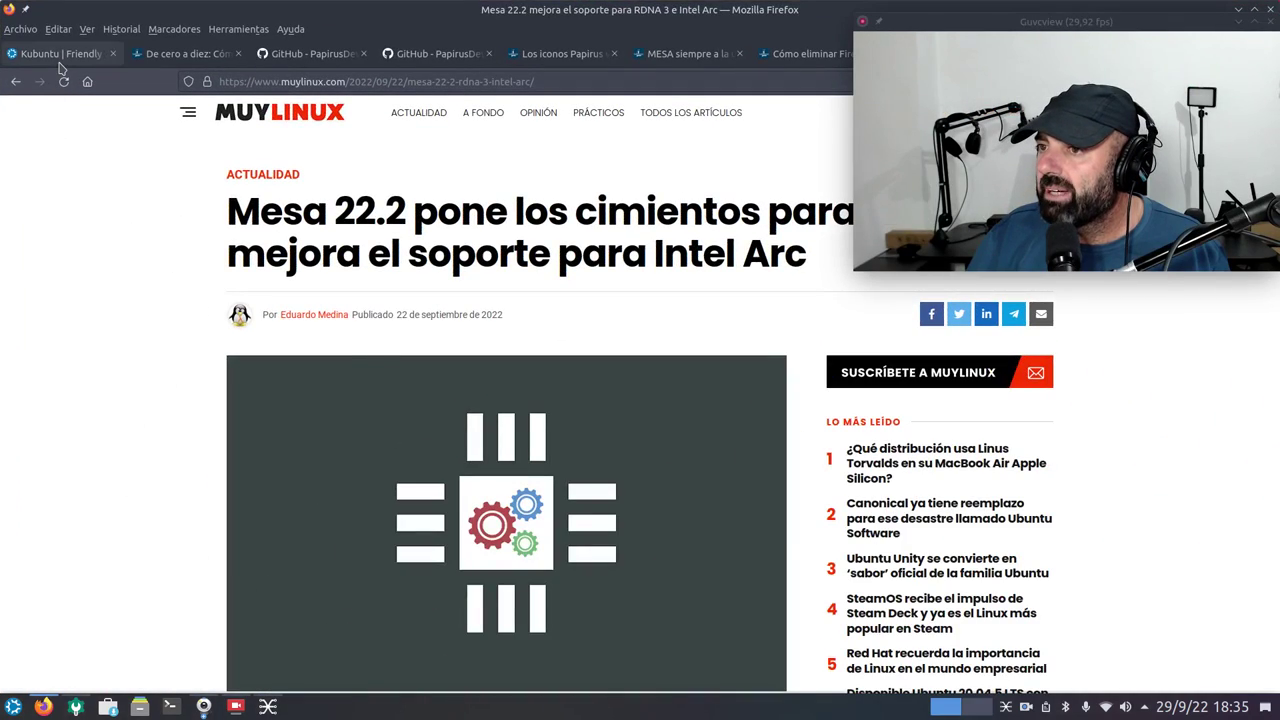
{"action": "left_click", "coordinate": [60, 58]}
{"action": "scroll", "coordinate": [112, 480], "scroll_direction": "down", "scroll_amount": 8}
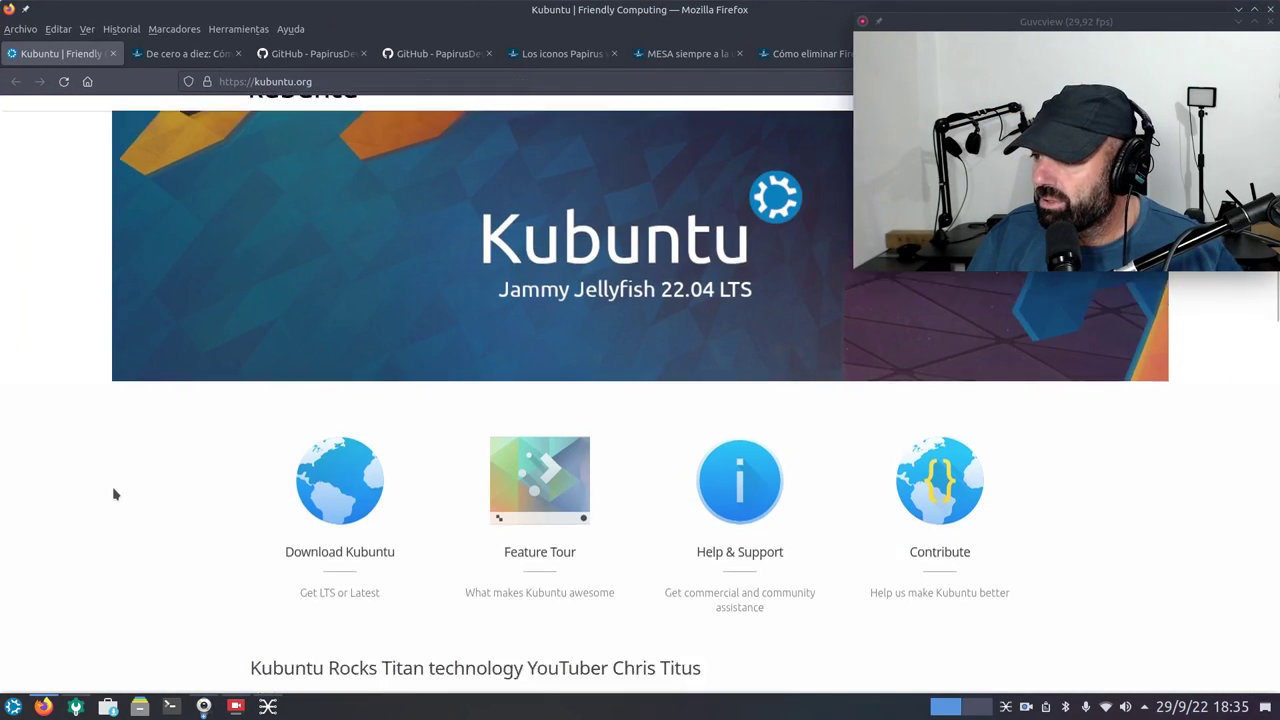
{"action": "scroll", "coordinate": [112, 486], "scroll_direction": "up", "scroll_amount": 10}
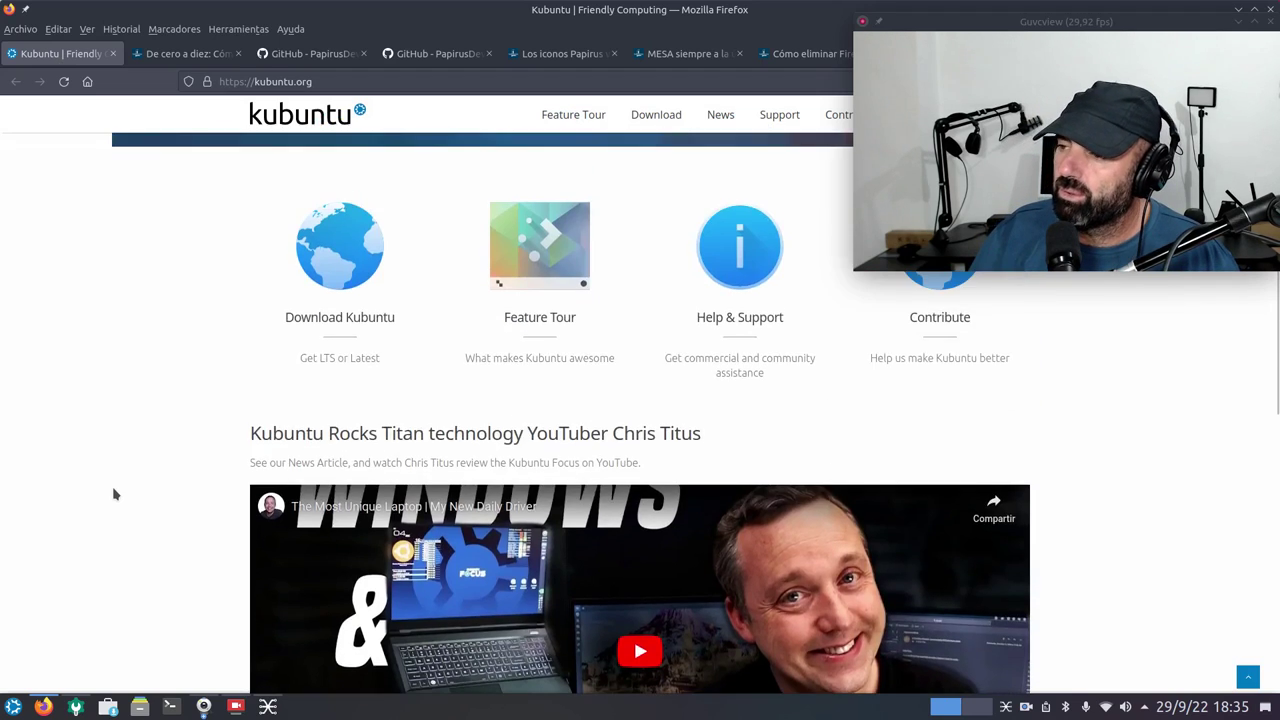
Read through the Salmorejo Geek post on customizing KDE Plasma in Kubuntu, including its video and related posts.
{"action": "left_click", "coordinate": [190, 53]}
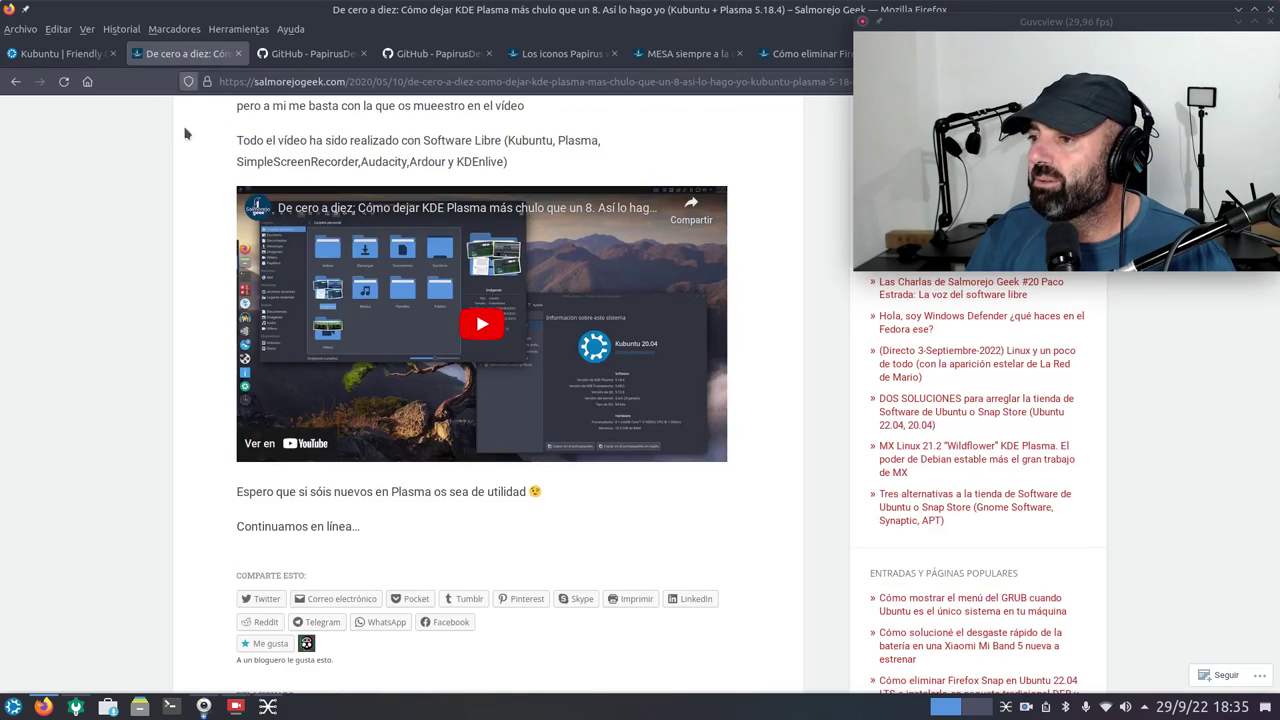
{"action": "scroll", "coordinate": [155, 513], "scroll_direction": "up", "scroll_amount": 2}
{"action": "scroll", "coordinate": [155, 513], "scroll_direction": "up", "scroll_amount": 1}
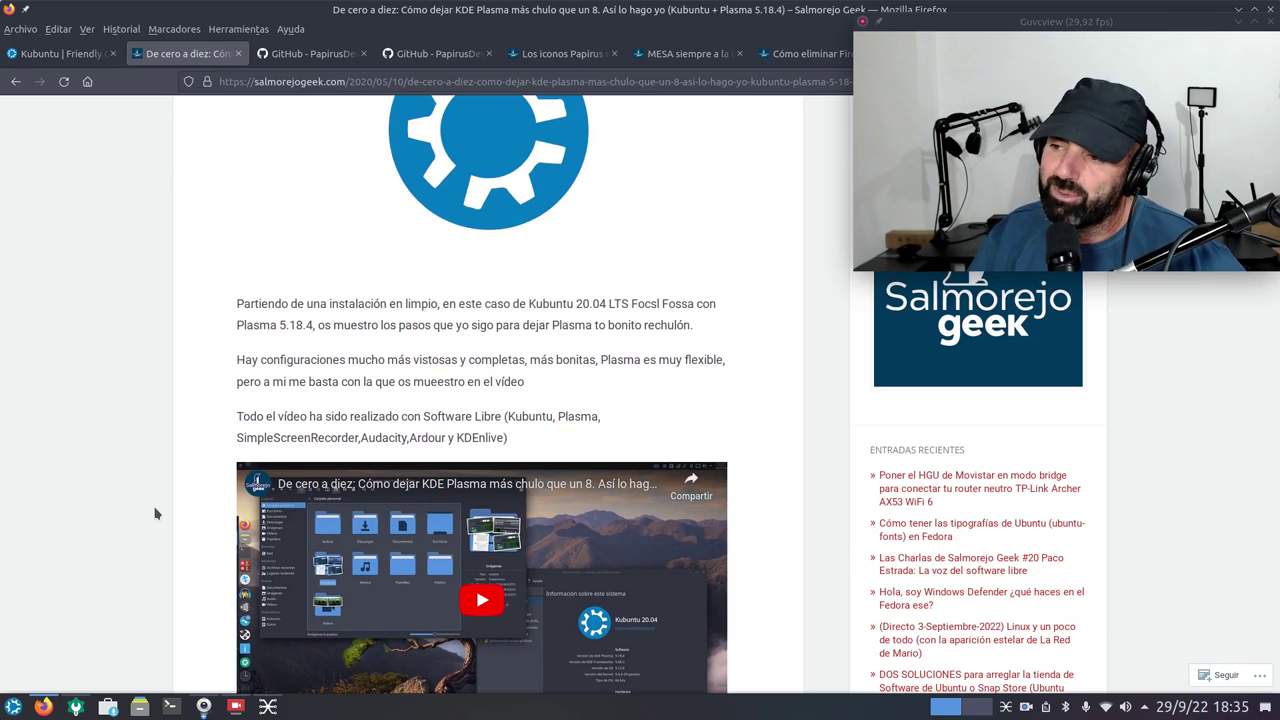
{"action": "scroll", "coordinate": [155, 513], "scroll_direction": "up", "scroll_amount": 5}
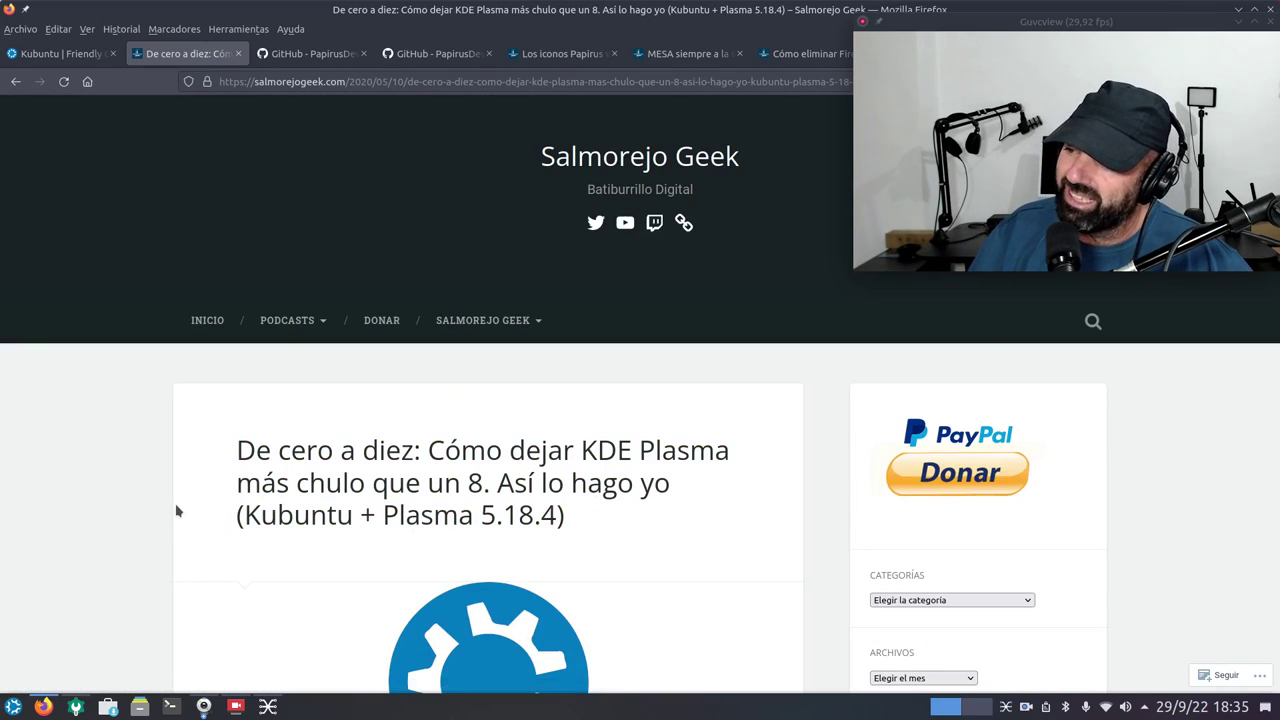
{"action": "scroll", "coordinate": [418, 537], "scroll_direction": "down", "scroll_amount": 3}
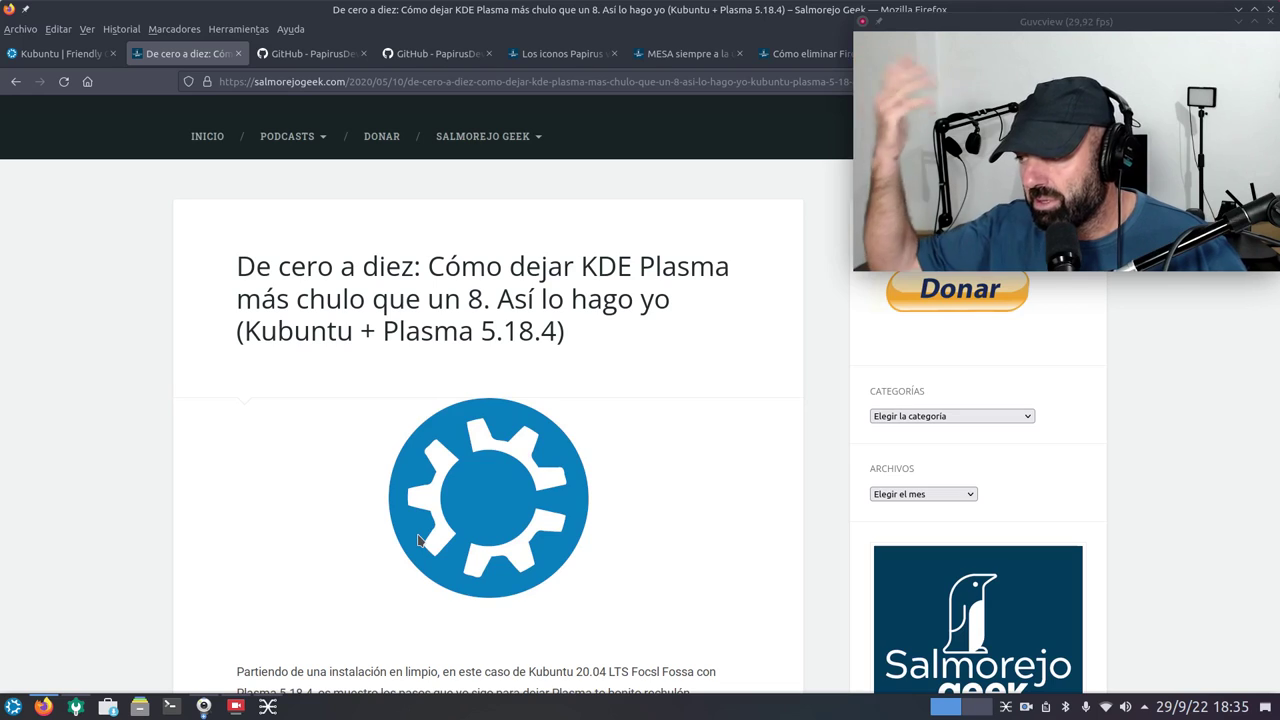
{"action": "scroll", "coordinate": [131, 443], "scroll_direction": "down", "scroll_amount": 7}
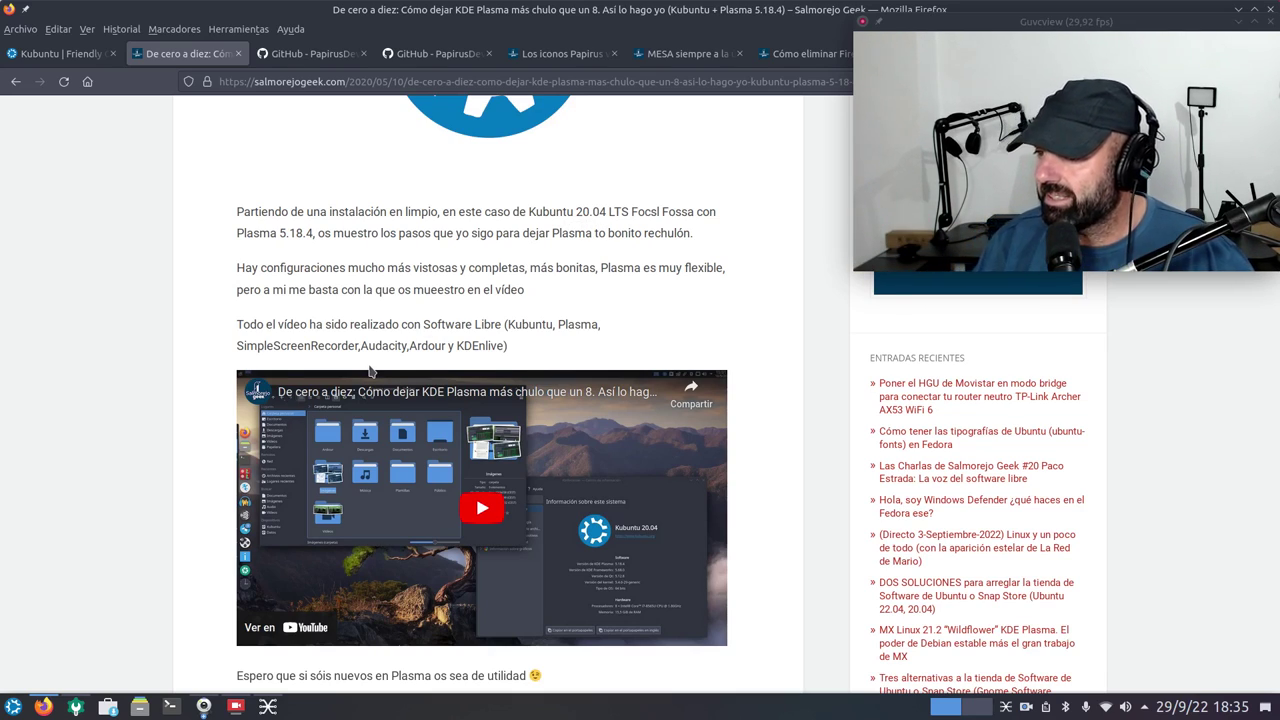
{"action": "scroll", "coordinate": [365, 395], "scroll_direction": "down", "scroll_amount": 6}
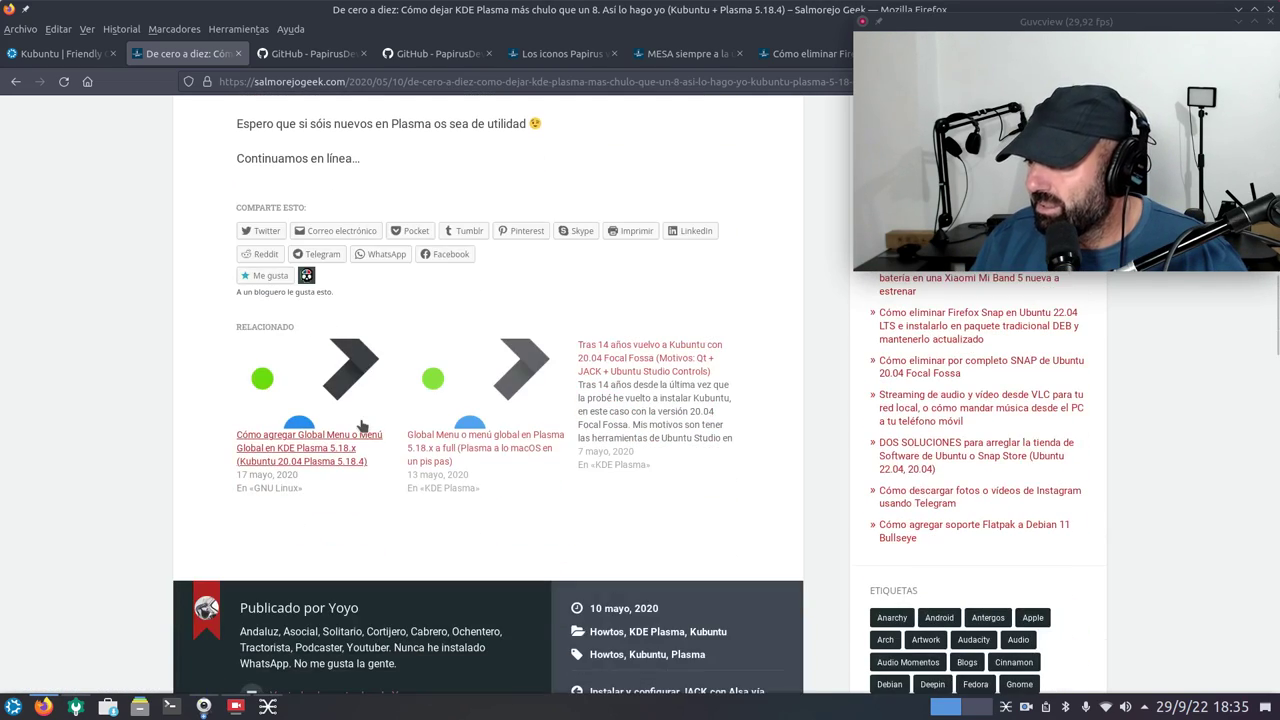
{"action": "scroll", "coordinate": [363, 425], "scroll_direction": "down", "scroll_amount": 2}
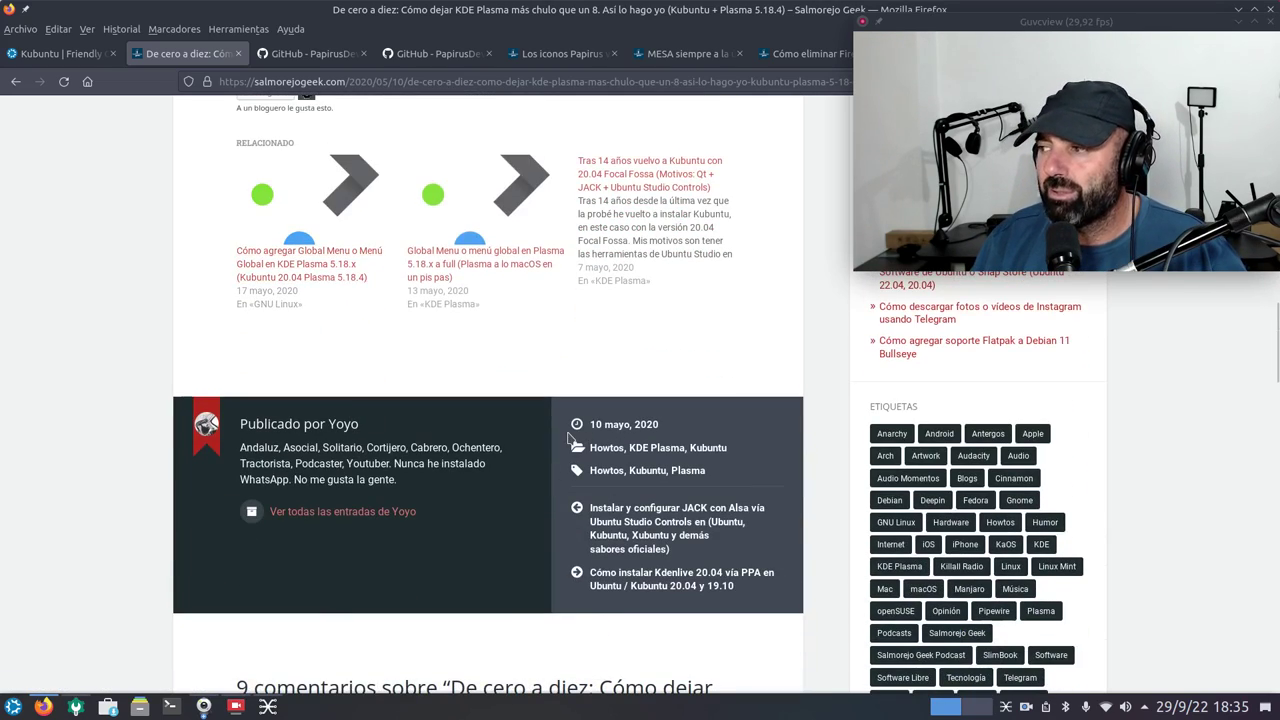
{"action": "scroll", "coordinate": [570, 437], "scroll_direction": "up", "scroll_amount": 8}
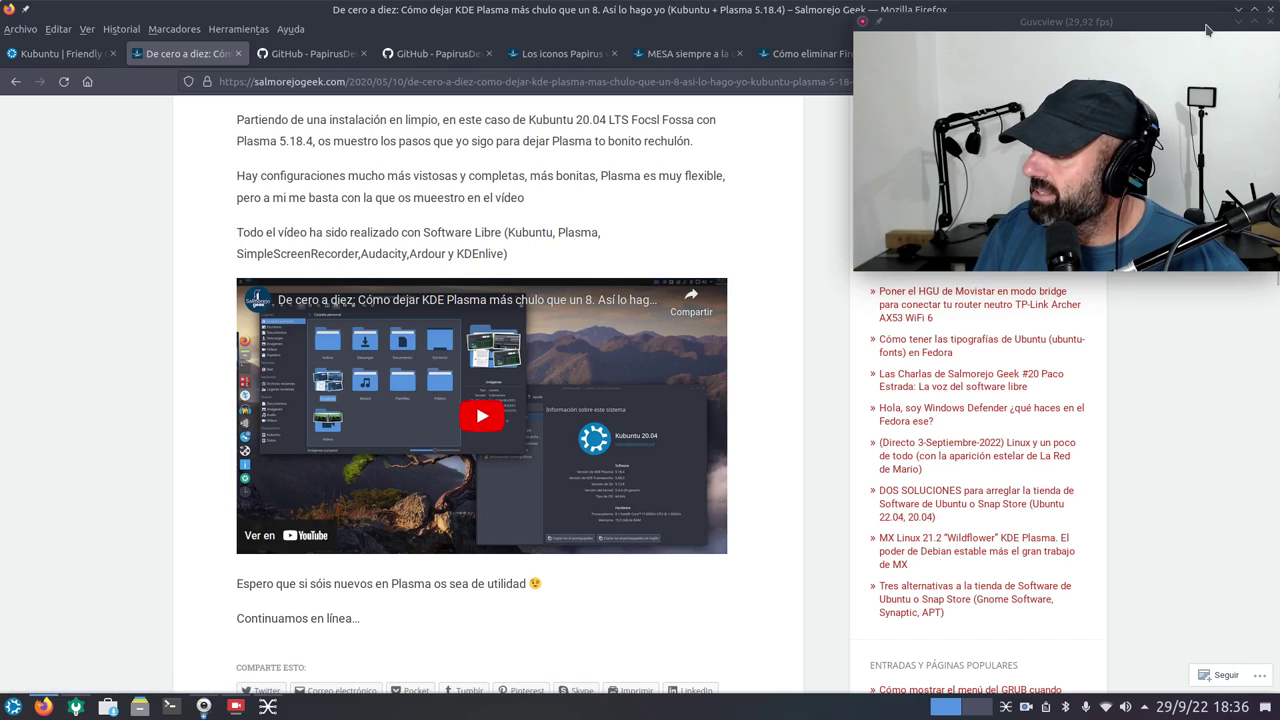
Move the Guvcview window down to uncover the browser's window controls, and minimize Firefox.
{"action": "left_click_drag", "start_coordinate": [1206, 30], "coordinate": [1206, 92]}
{"action": "left_click", "coordinate": [1238, 9]}
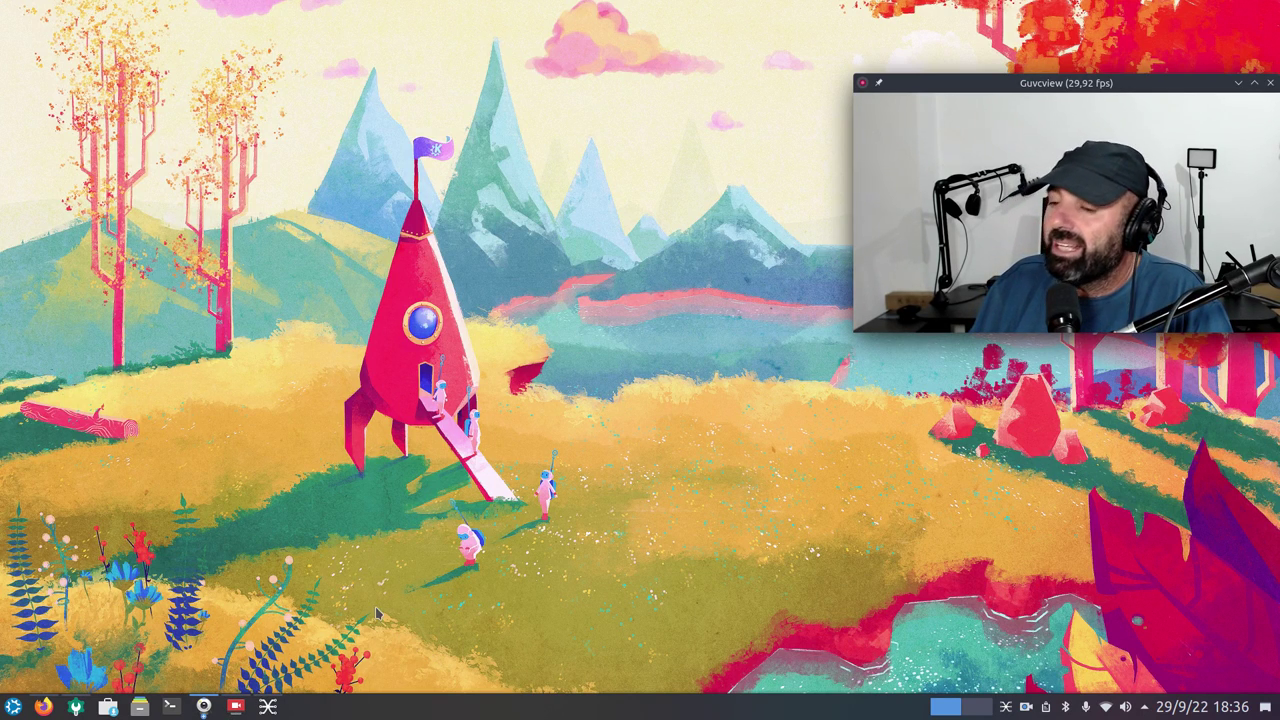
Return to Firefox and review the arc-kde GitHub repository, including its installation commands for Ubuntu and derivatives.
{"action": "left_click", "coordinate": [43, 706]}
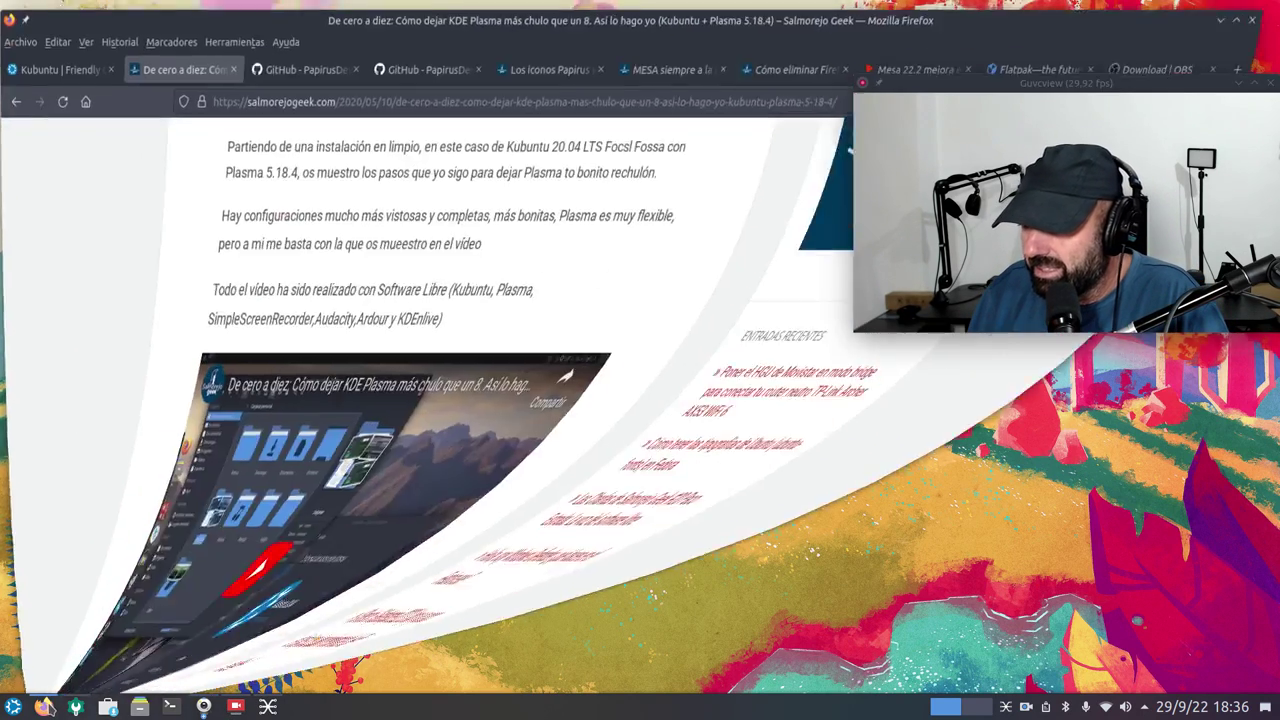
{"action": "scroll", "coordinate": [117, 295], "scroll_direction": "up", "scroll_amount": 3}
{"action": "key", "text": "ctrl+Tab"}
{"action": "scroll", "coordinate": [172, 346], "scroll_direction": "up", "scroll_amount": 5}
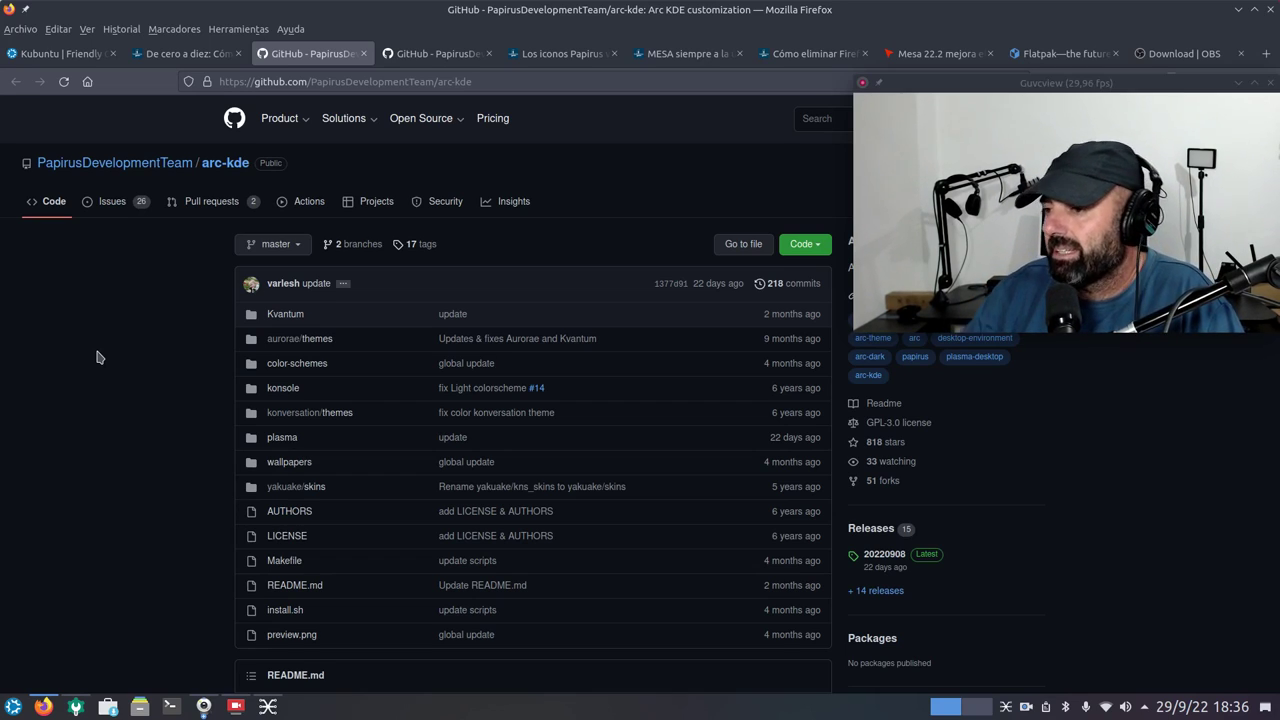
{"action": "scroll", "coordinate": [97, 355], "scroll_direction": "down", "scroll_amount": 8}
{"action": "scroll", "coordinate": [175, 377], "scroll_direction": "down", "scroll_amount": 5}
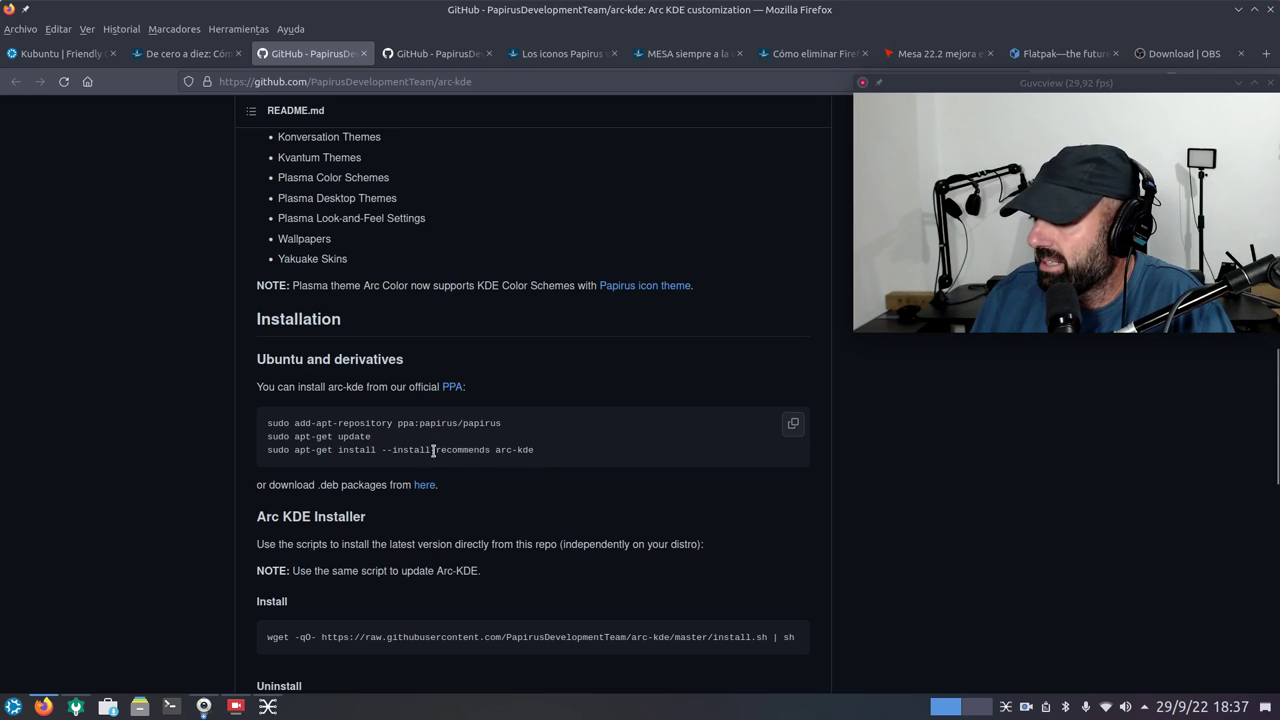
{"action": "scroll", "coordinate": [390, 487], "scroll_direction": "up", "scroll_amount": 5}
{"action": "scroll", "coordinate": [378, 488], "scroll_direction": "up", "scroll_amount": 5}
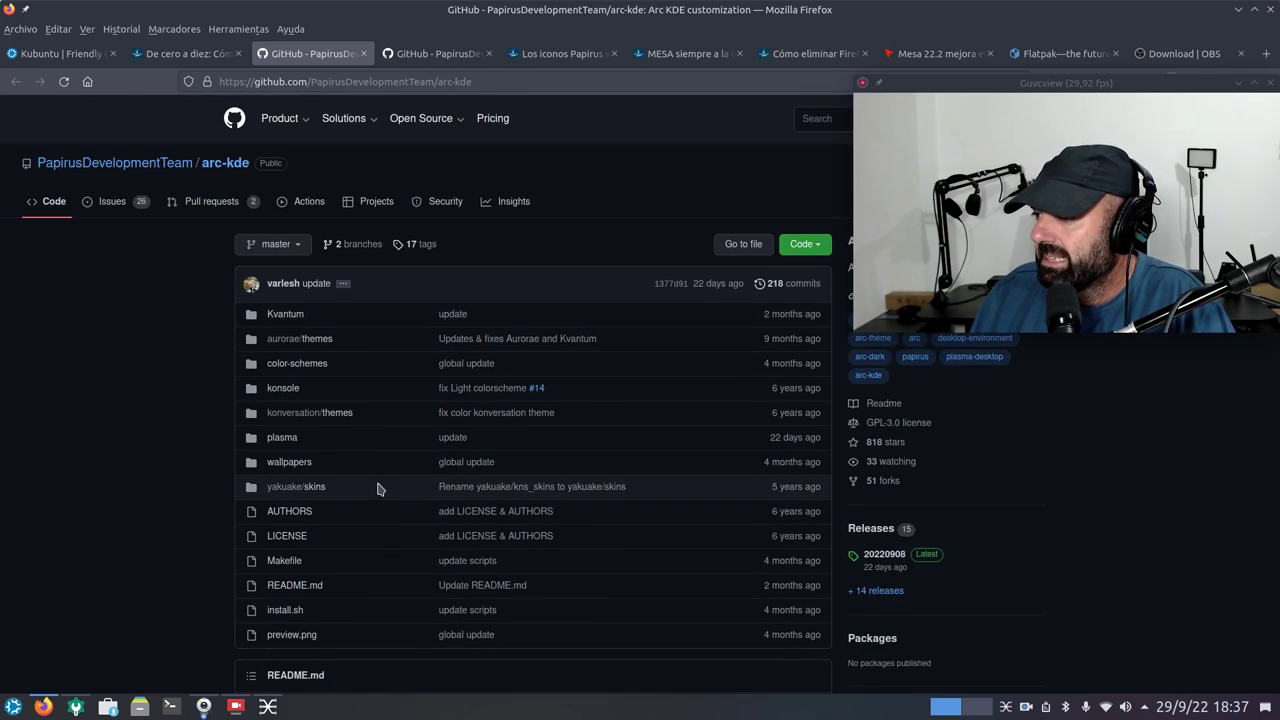
Review the papirus-icon-theme GitHub repository and the Salmorejo Geek post about the Papirus PPA for Ubuntu.
{"action": "left_click", "coordinate": [428, 55]}
{"action": "scroll", "coordinate": [283, 480], "scroll_direction": "down", "scroll_amount": 5}
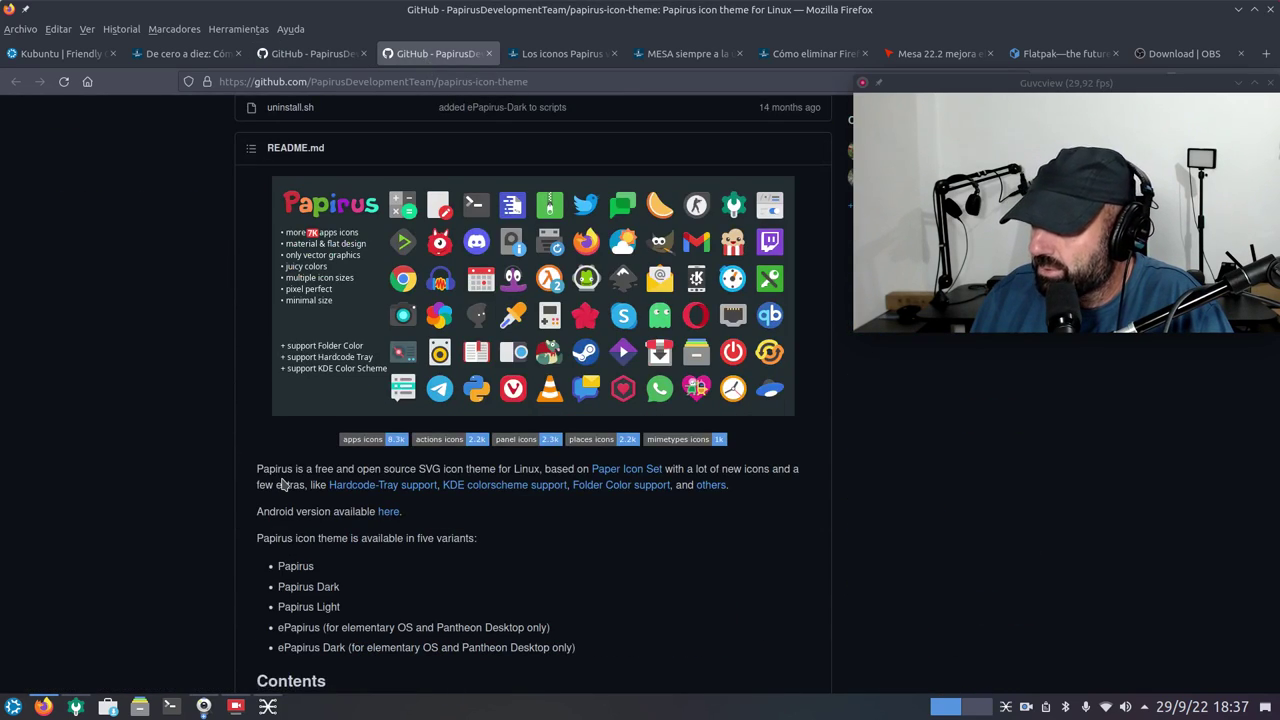
{"action": "scroll", "coordinate": [283, 484], "scroll_direction": "up", "scroll_amount": 5}
{"action": "left_click", "coordinate": [558, 56]}
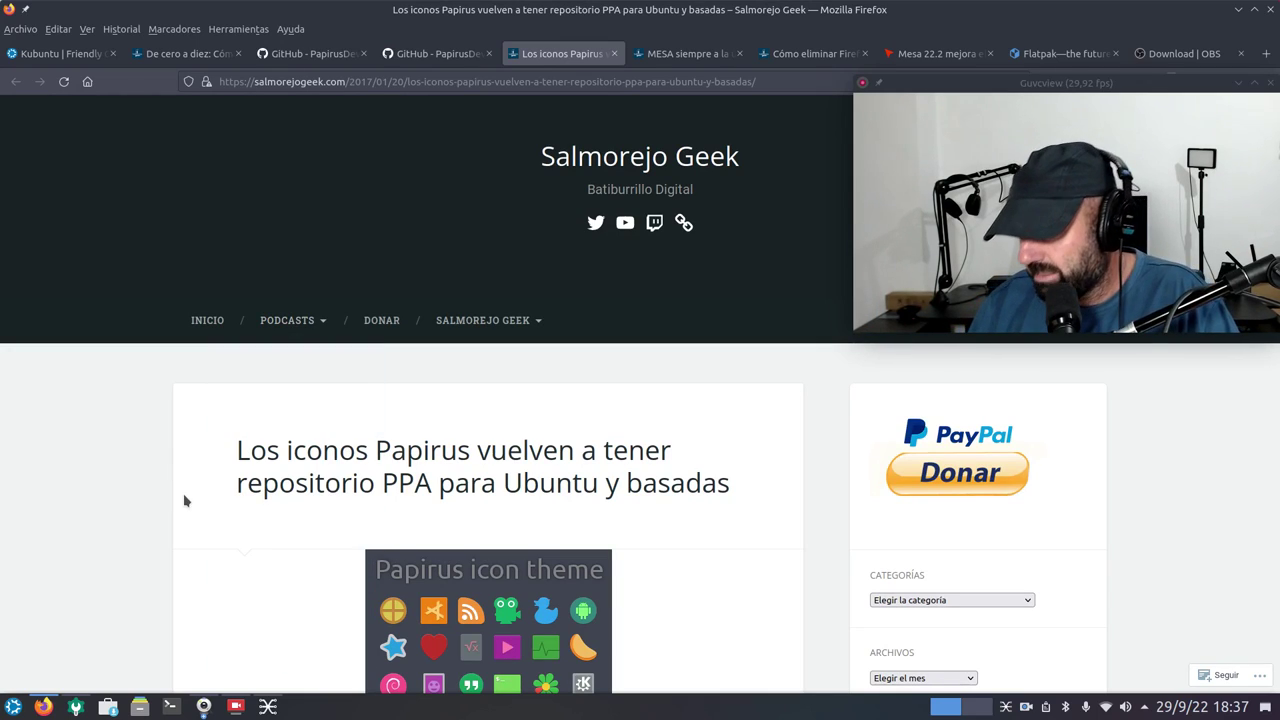
{"action": "scroll", "coordinate": [185, 494], "scroll_direction": "down", "scroll_amount": 6}
{"action": "scroll", "coordinate": [227, 460], "scroll_direction": "up", "scroll_amount": 4}
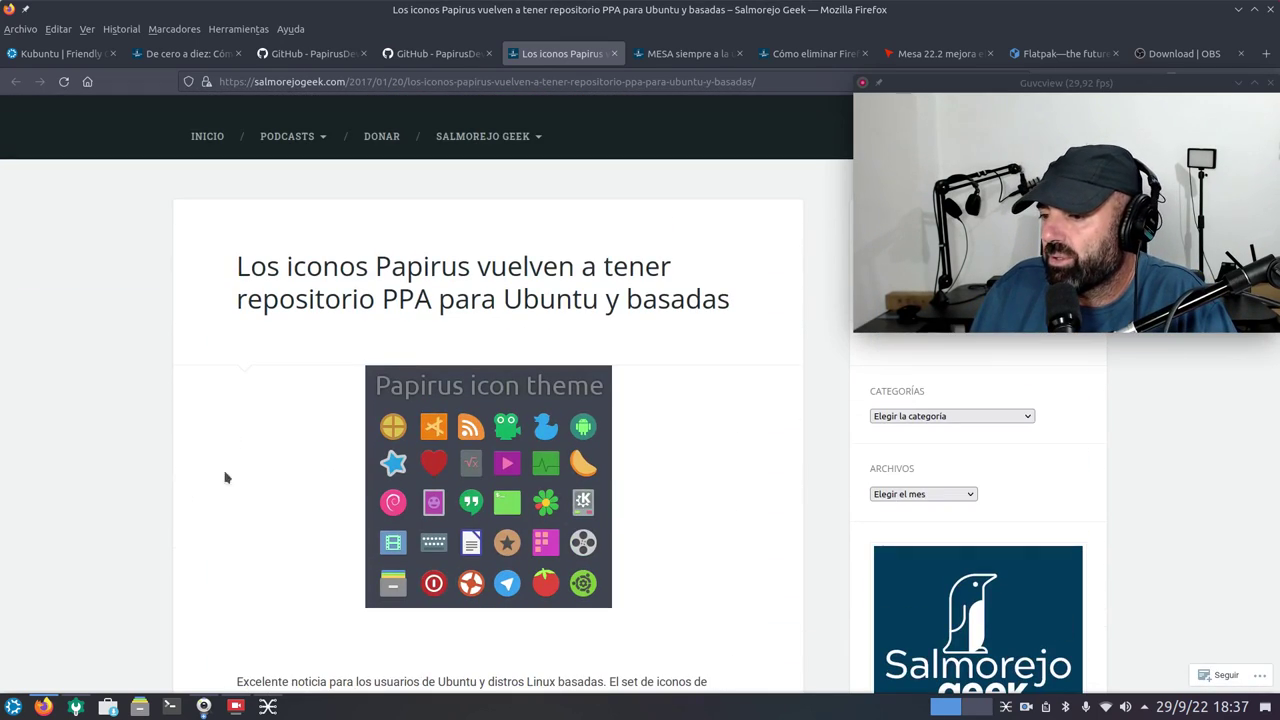
Minimize Firefox and open the home folder in Dolphin, placing its window clear of the webcam view.
{"action": "left_click", "coordinate": [1239, 9]}
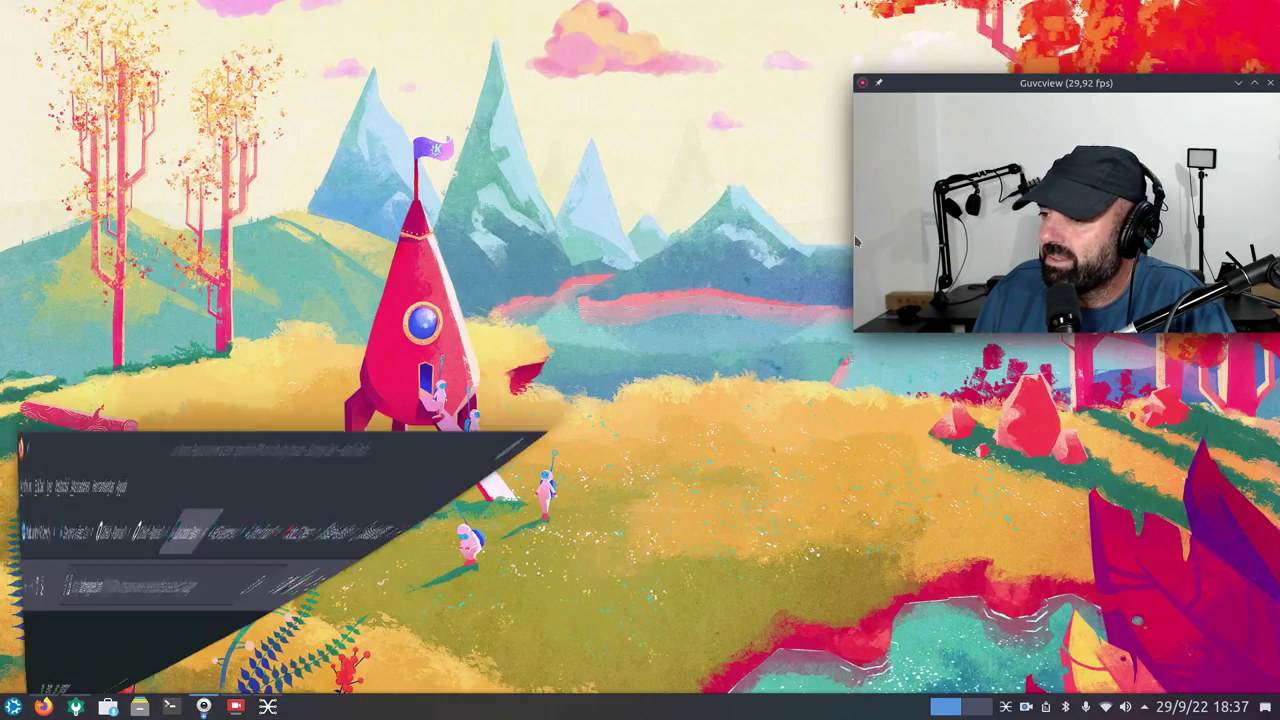
{"action": "left_click", "coordinate": [139, 706]}
{"action": "left_click_drag", "start_coordinate": [684, 127], "coordinate": [585, 130]}
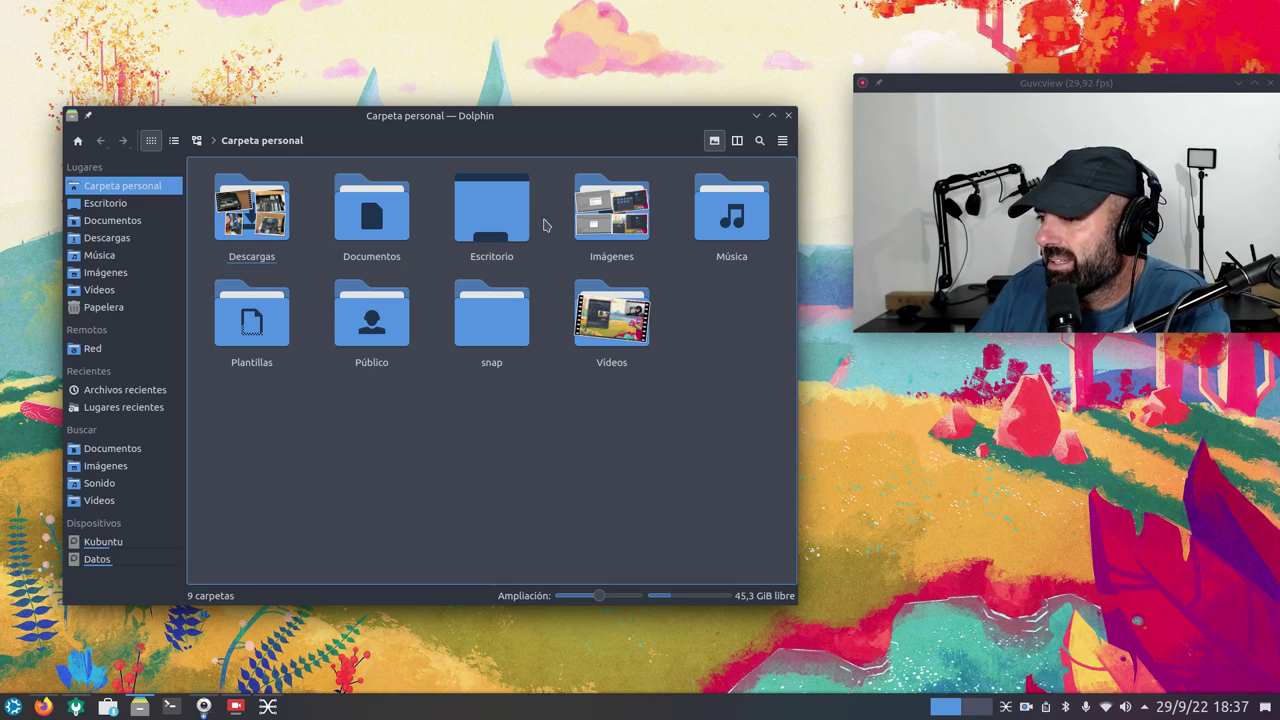
{"action": "mouse_move", "coordinate": [505, 122]}
{"action": "left_mouse_down"}
{"action": "mouse_move", "coordinate": [591, 120]}
{"action": "mouse_move", "coordinate": [491, 121]}
{"action": "left_mouse_up"}
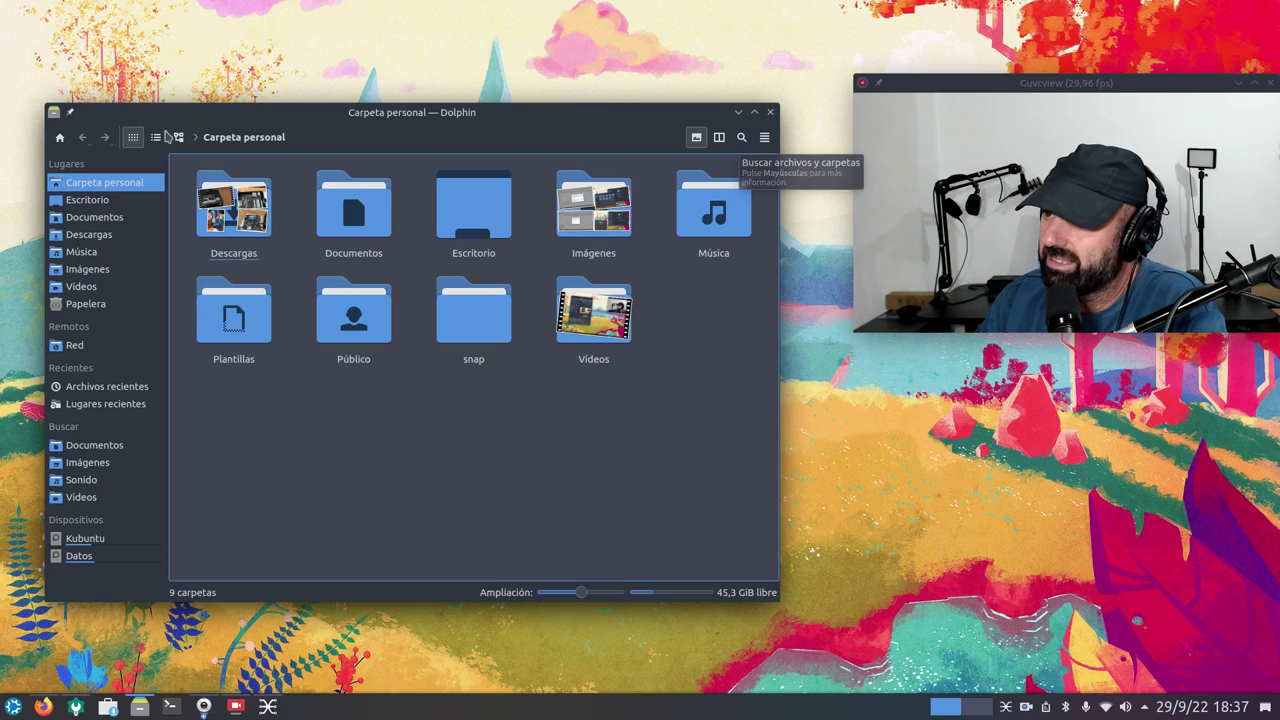
{"action": "left_click", "coordinate": [764, 137]}
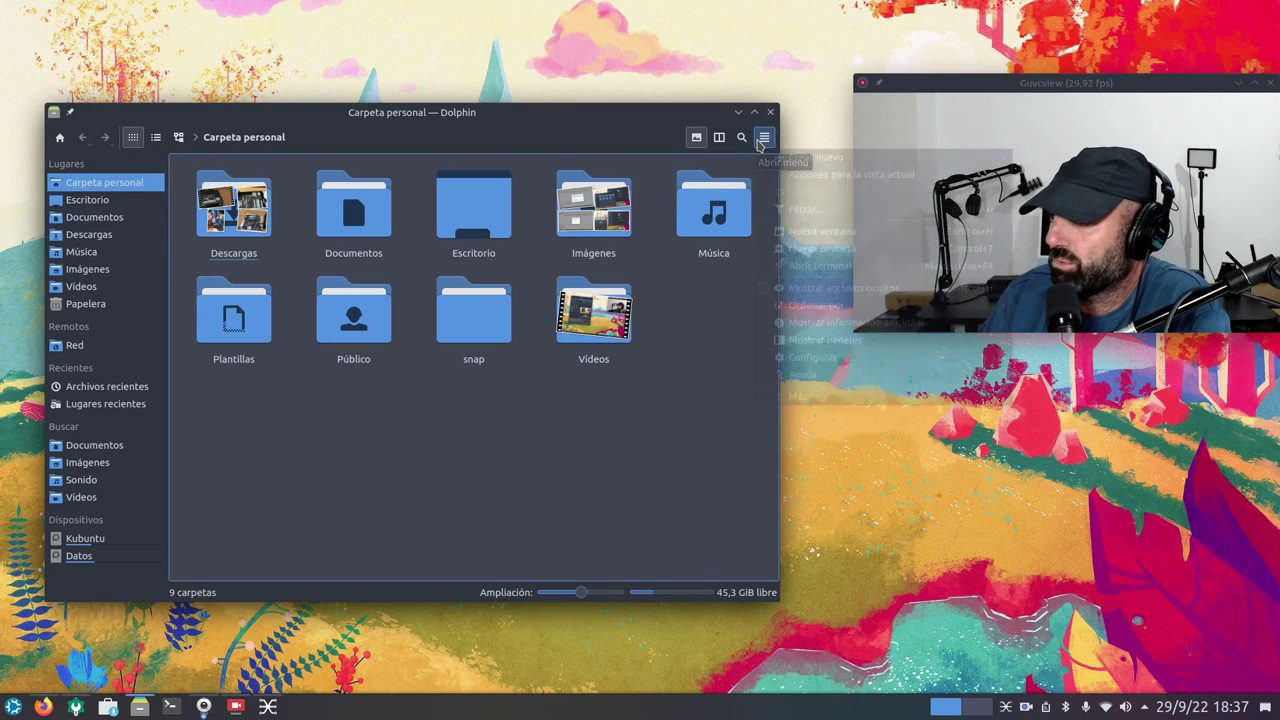
{"action": "mouse_move", "coordinate": [838, 355]}
{"action": "left_click", "coordinate": [470, 409]}
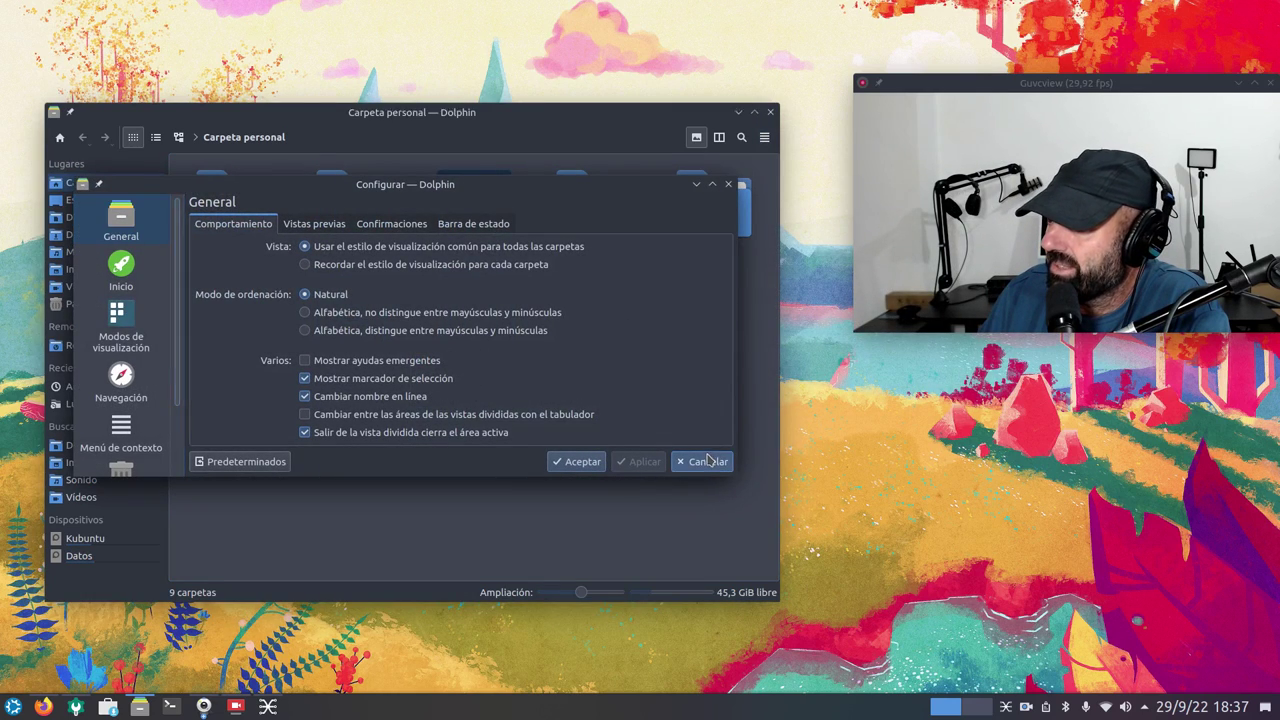
{"action": "left_click", "coordinate": [707, 461]}
Open Dolphin's toolbar configuration dialog and enlarge it to show more of the available and current actions.
{"action": "left_click", "coordinate": [764, 137]}
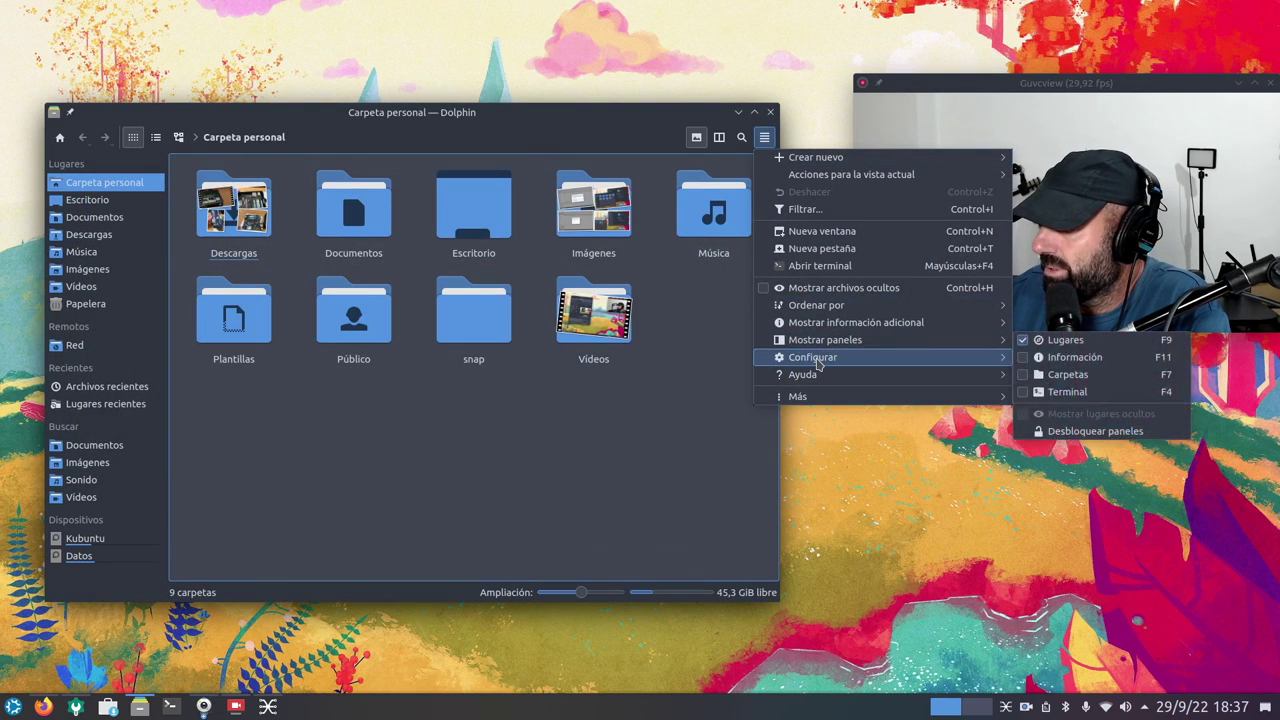
{"action": "mouse_move", "coordinate": [800, 357]}
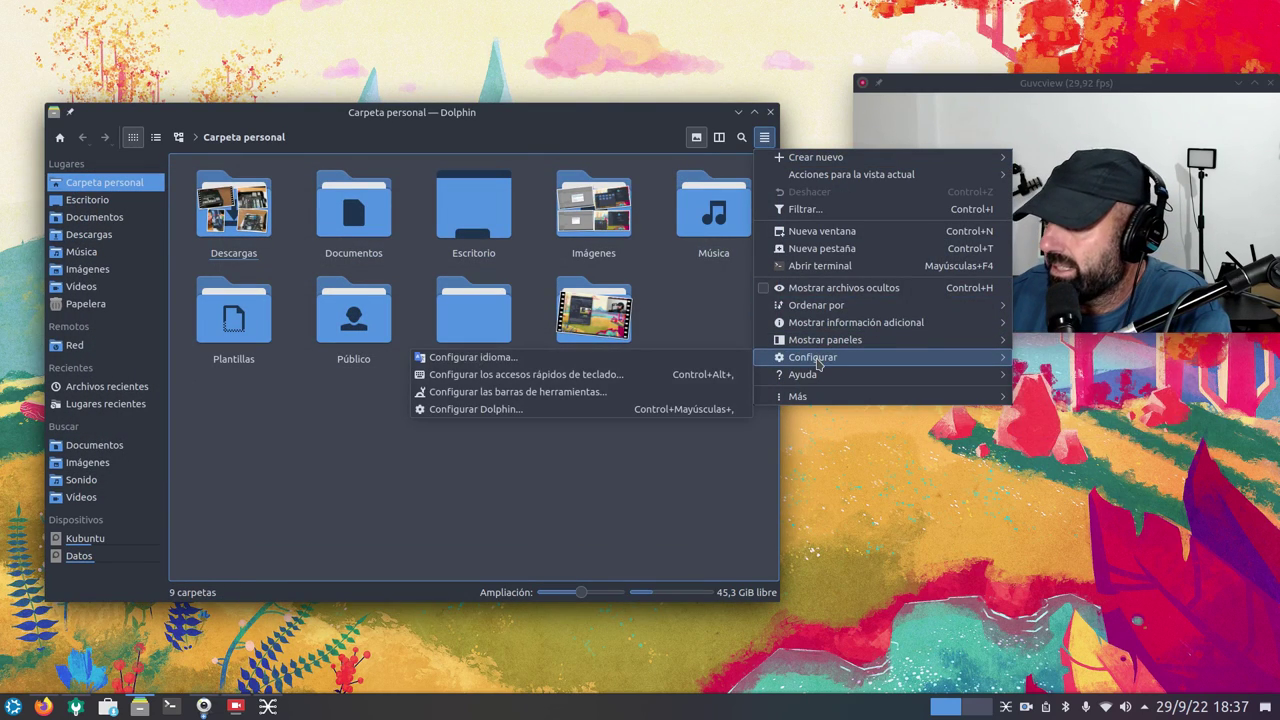
{"action": "left_click", "coordinate": [515, 392]}
{"action": "left_click_drag", "start_coordinate": [630, 492], "coordinate": [701, 589]}
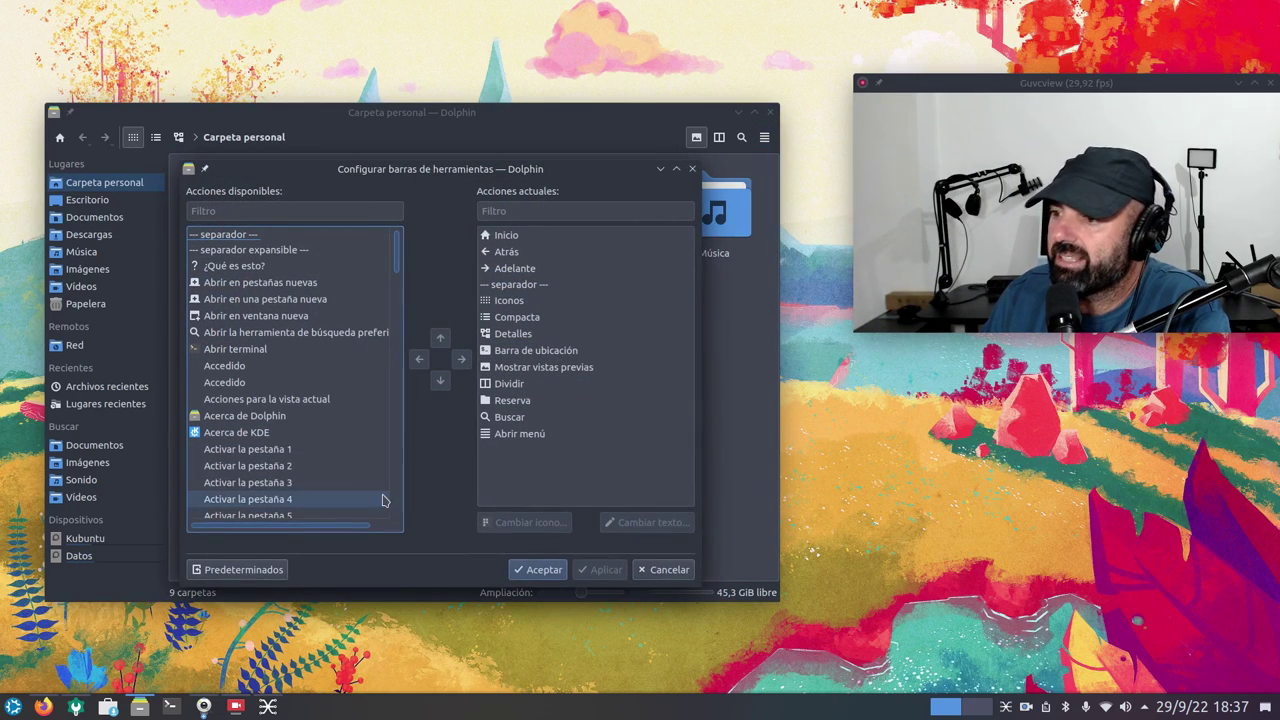
Accept Dolphin's toolbar configuration dialog, view the toolbar's preference options, and close the file manager window.
{"action": "left_click_drag", "start_coordinate": [255, 451], "coordinate": [543, 271]}
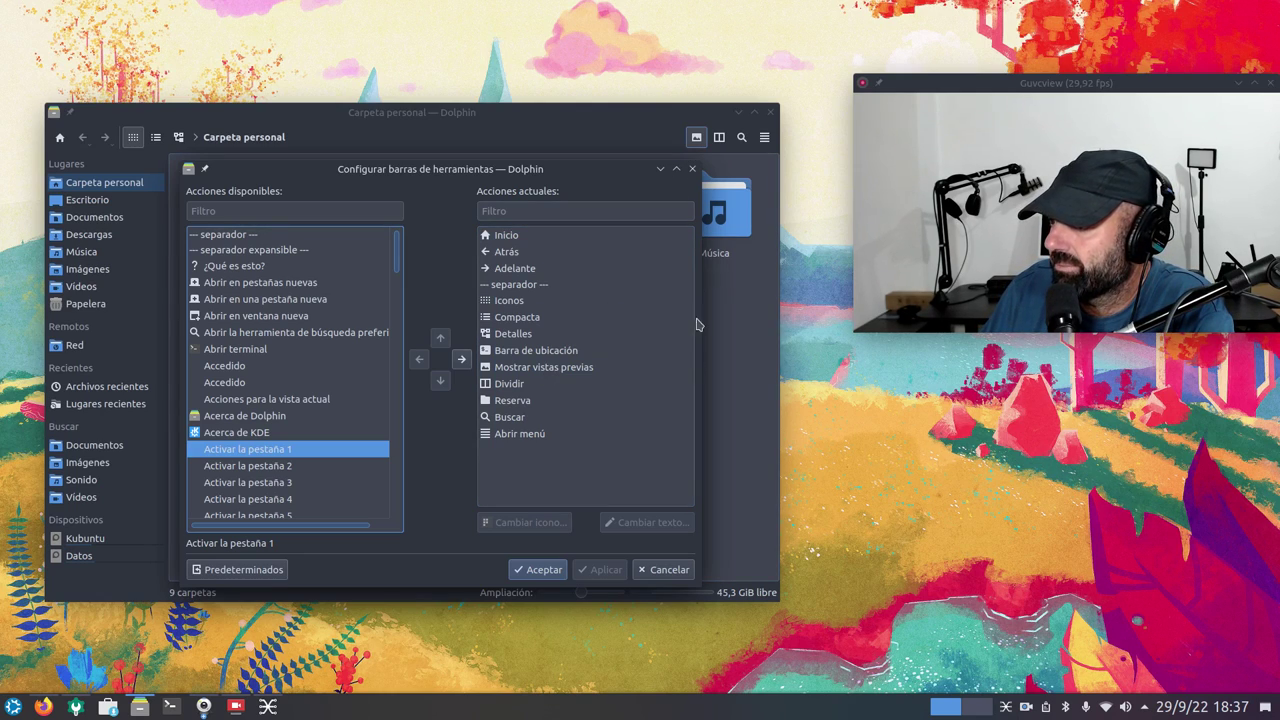
{"action": "left_click", "coordinate": [556, 577]}
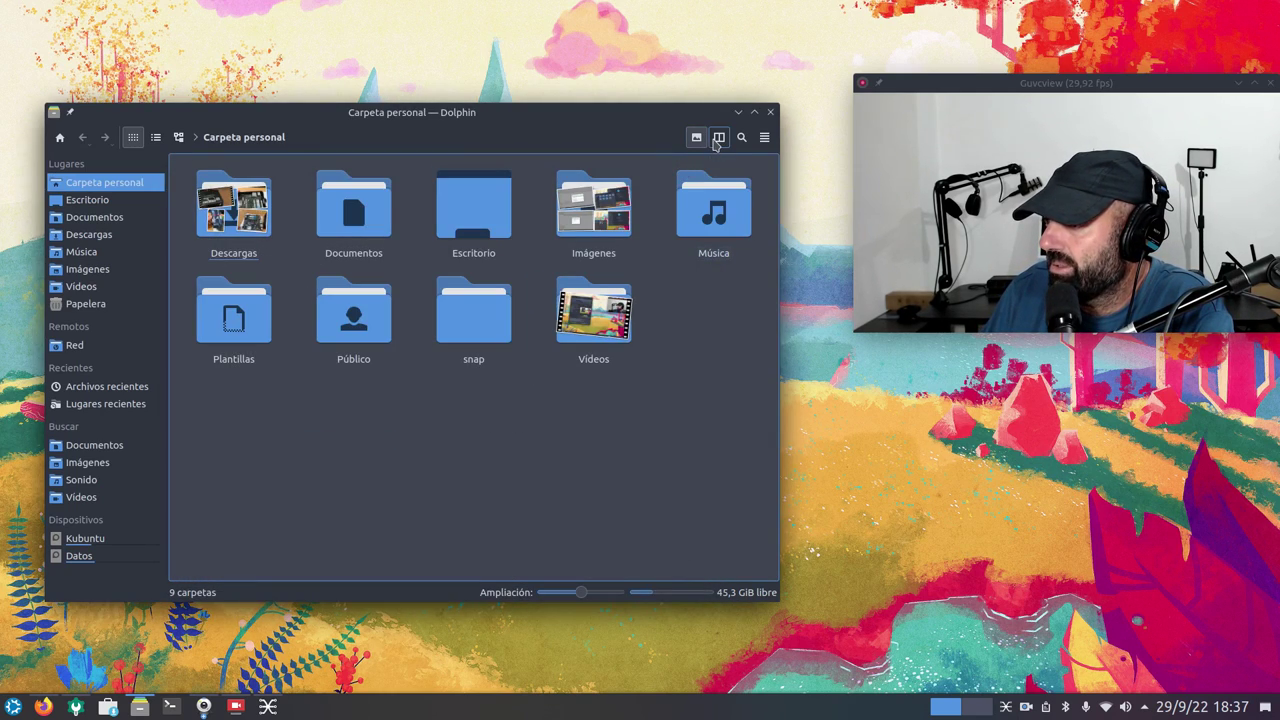
{"action": "right_click", "coordinate": [715, 141]}
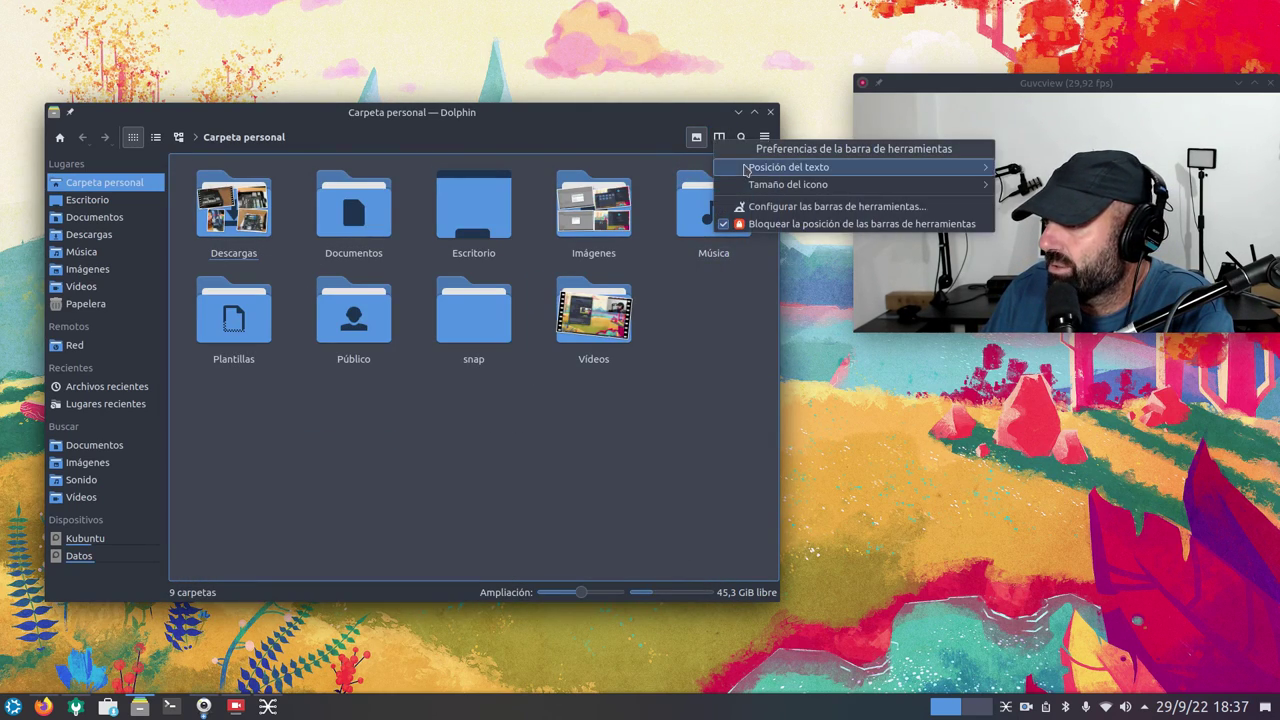
{"action": "left_click", "coordinate": [731, 463]}
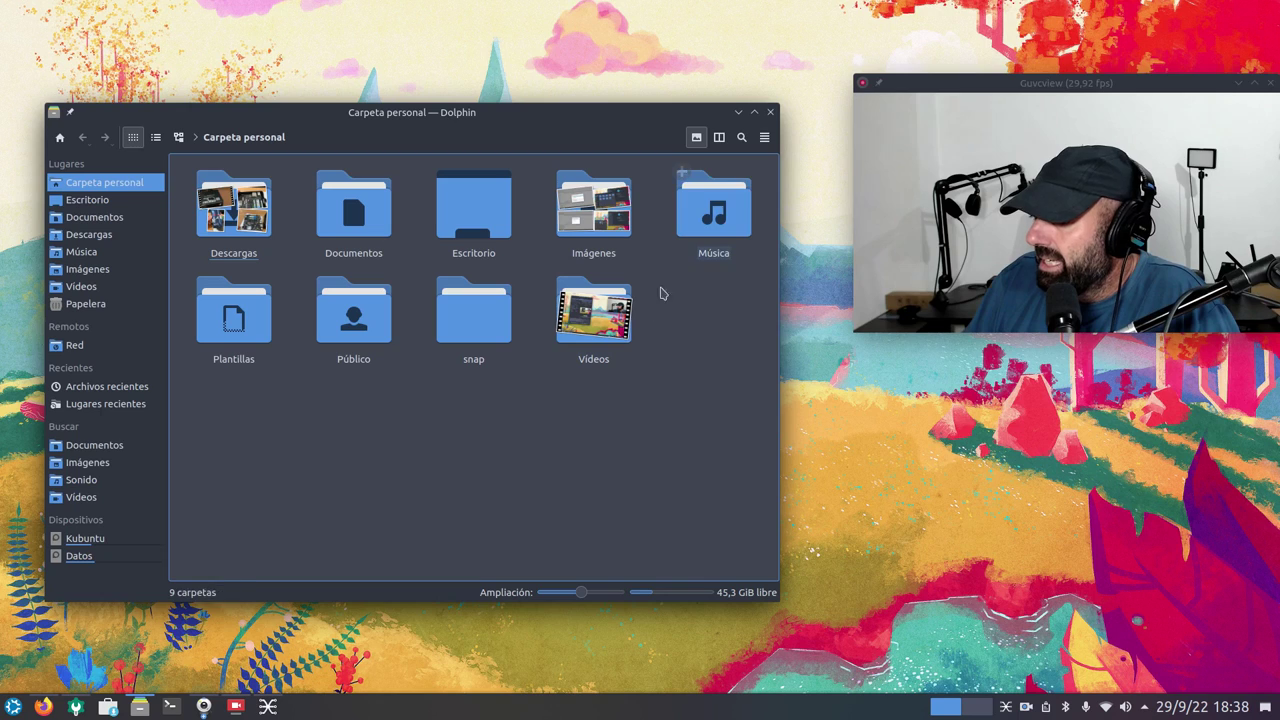
{"action": "left_click", "coordinate": [770, 112]}
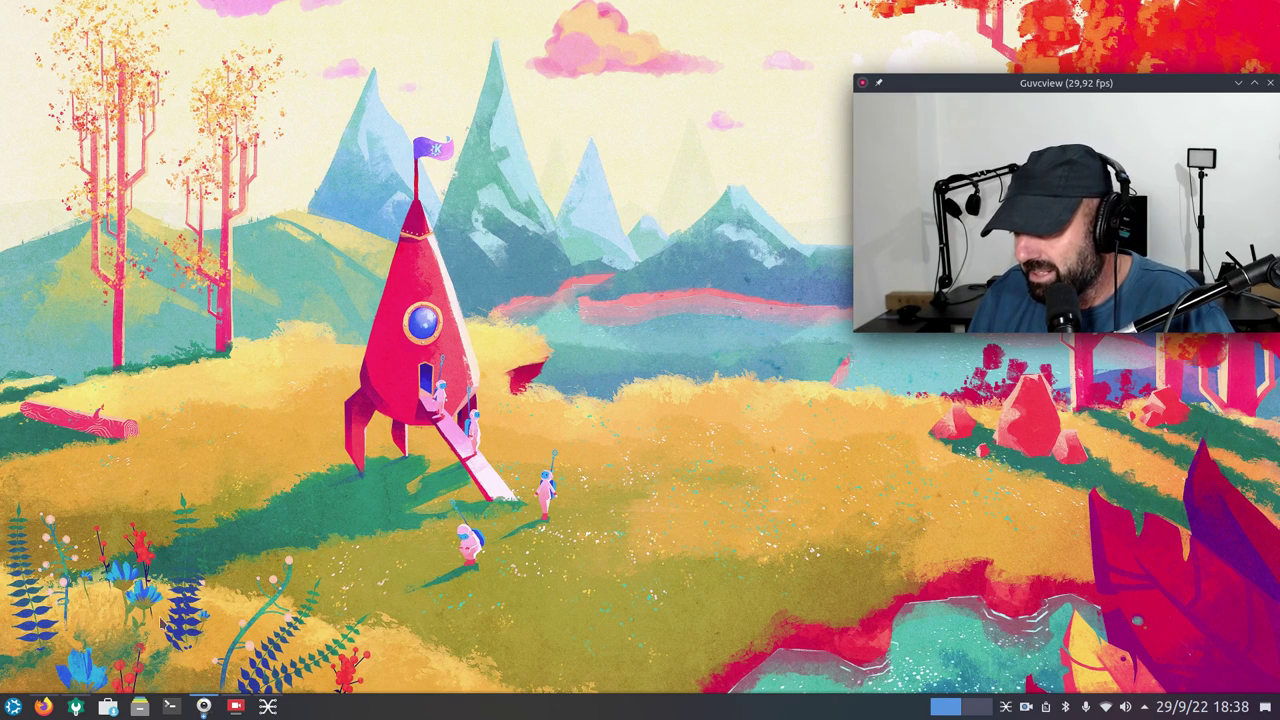
Return to Firefox and copy the command glxinfo | grep "OpenGL version" from the Salmorejo Geek post about the Kisak MESA PPA.
{"action": "left_click", "coordinate": [43, 706]}
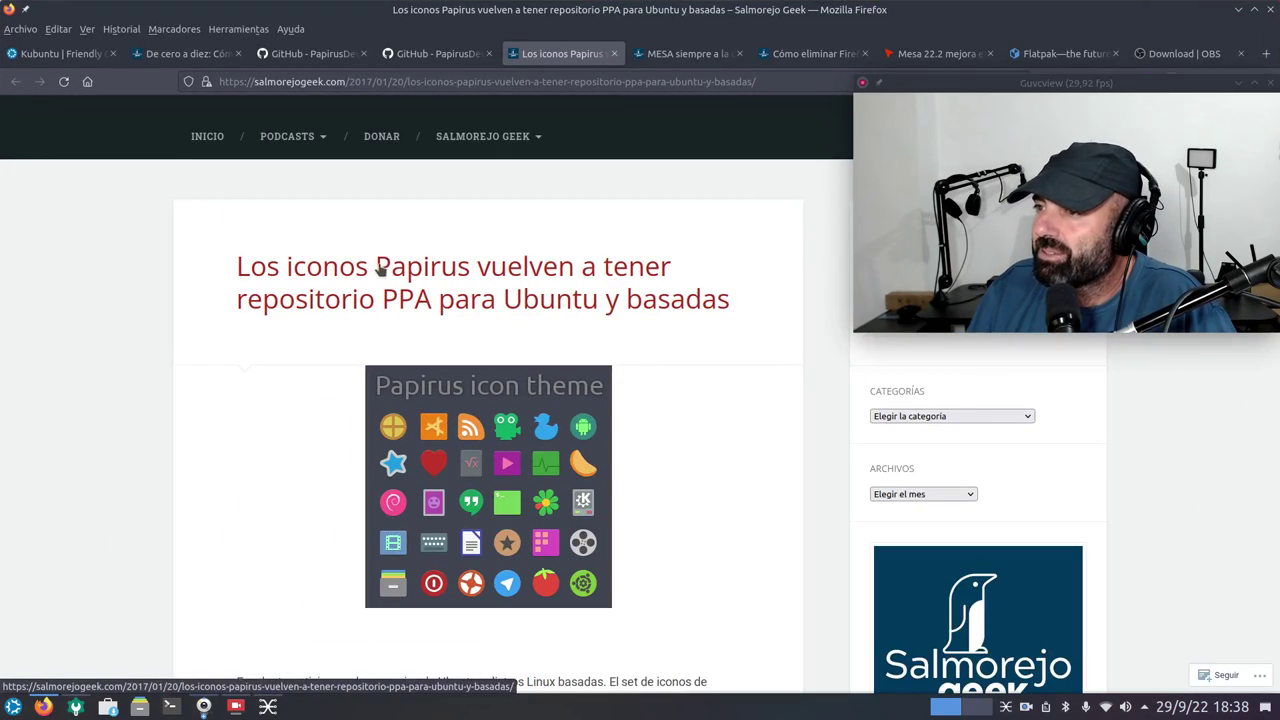
{"action": "left_click", "coordinate": [686, 53]}
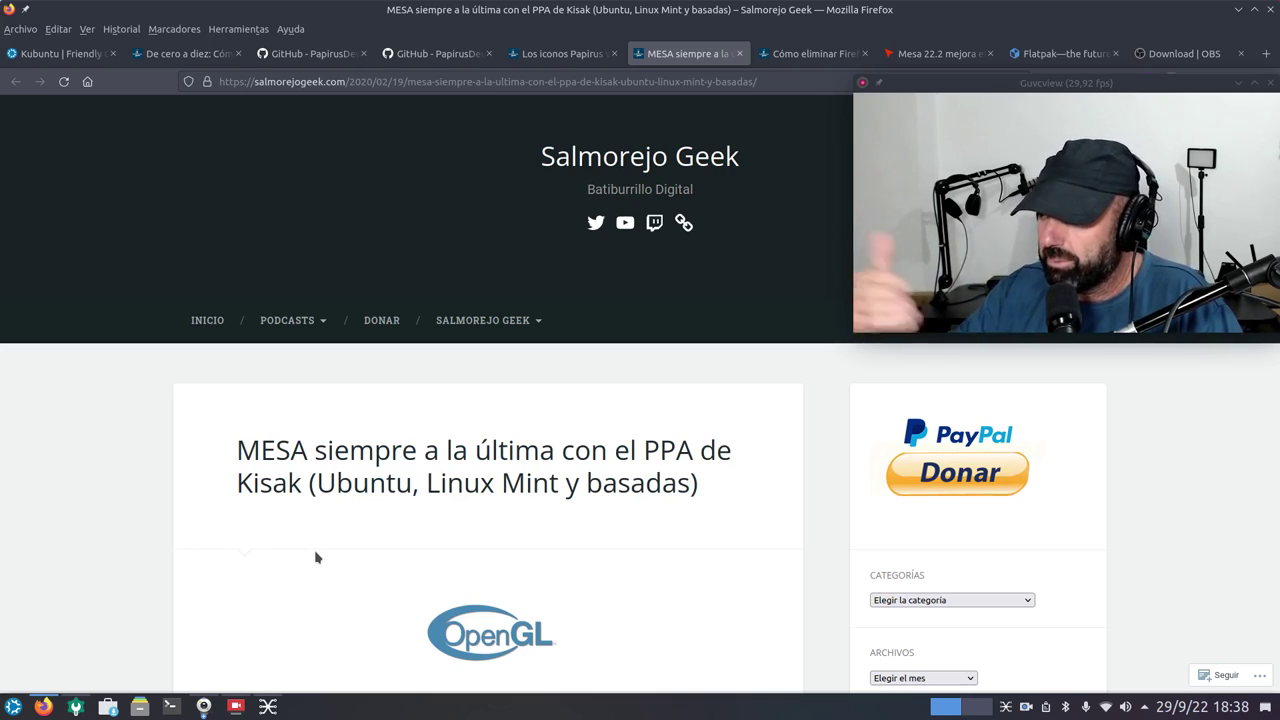
{"action": "scroll", "coordinate": [200, 509], "scroll_direction": "down", "scroll_amount": 5}
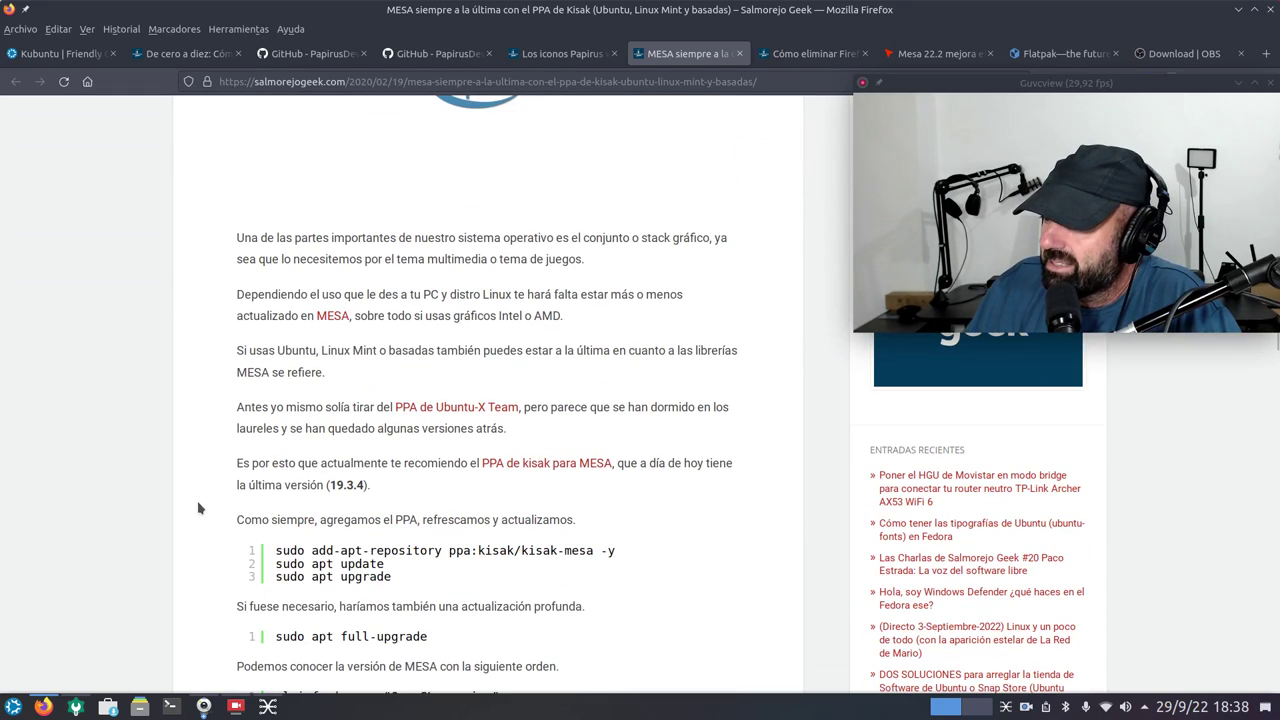
{"action": "scroll", "coordinate": [517, 577], "scroll_direction": "down", "scroll_amount": 3}
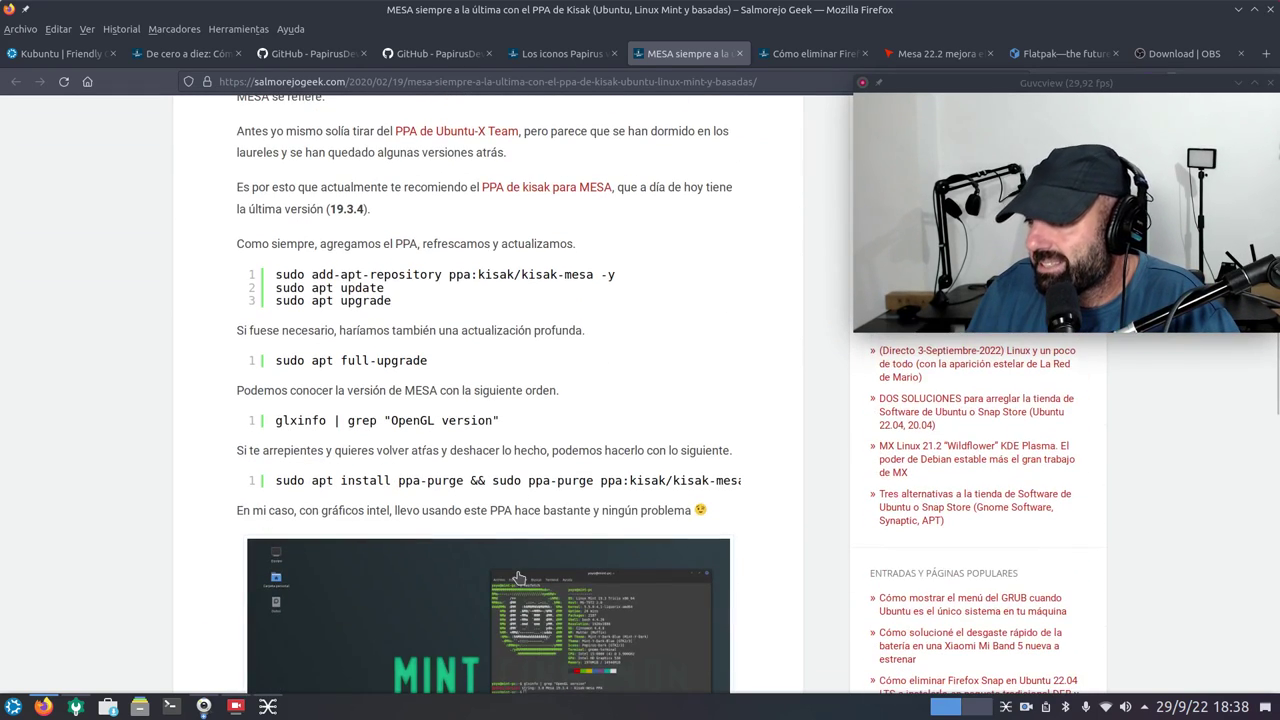
{"action": "left_click_drag", "start_coordinate": [507, 423], "coordinate": [283, 421]}
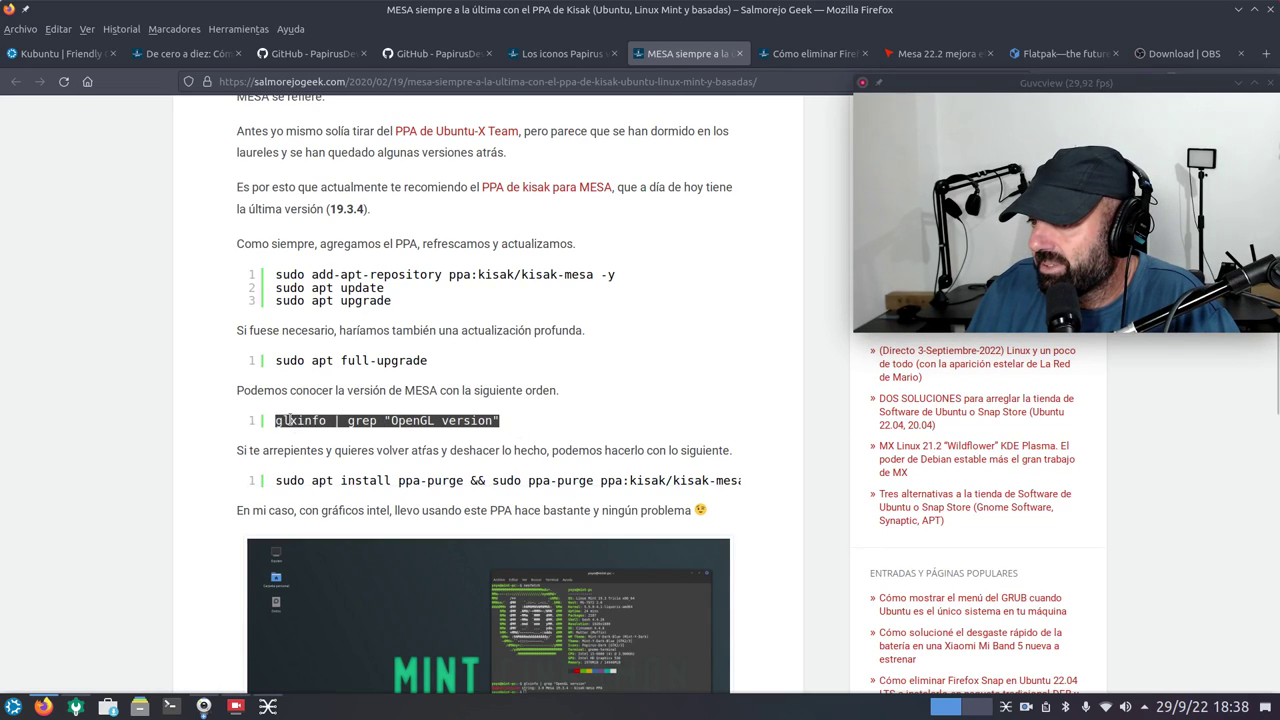
{"action": "right_click", "coordinate": [288, 420]}
{"action": "left_click", "coordinate": [330, 436]}
Review the MuyLinux article on Mesa 22.2, including its AMD RDNA 3 and Intel Arc sections, moving the webcam window off the headline.
{"action": "left_click", "coordinate": [935, 53]}
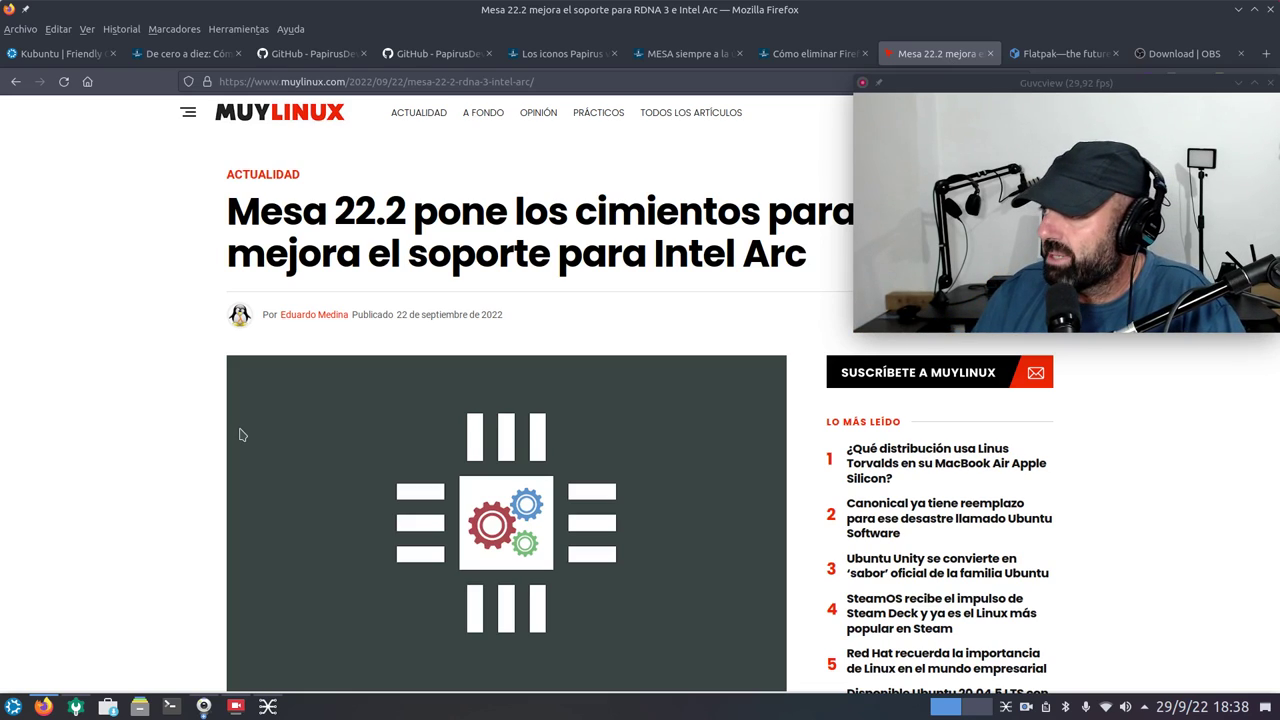
{"action": "left_click_drag", "start_coordinate": [974, 91], "coordinate": [909, 360]}
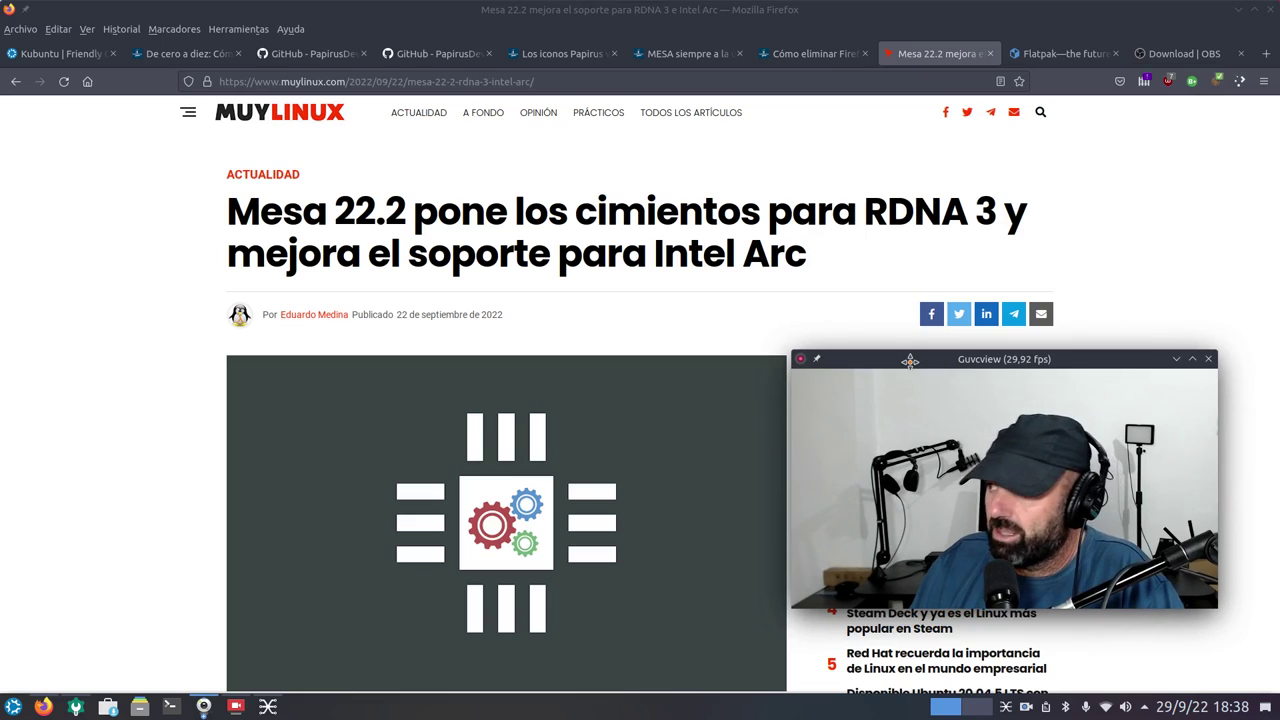
{"action": "left_click_drag", "start_coordinate": [909, 360], "coordinate": [873, 168]}
{"action": "scroll", "coordinate": [464, 430], "scroll_direction": "down", "scroll_amount": 10}
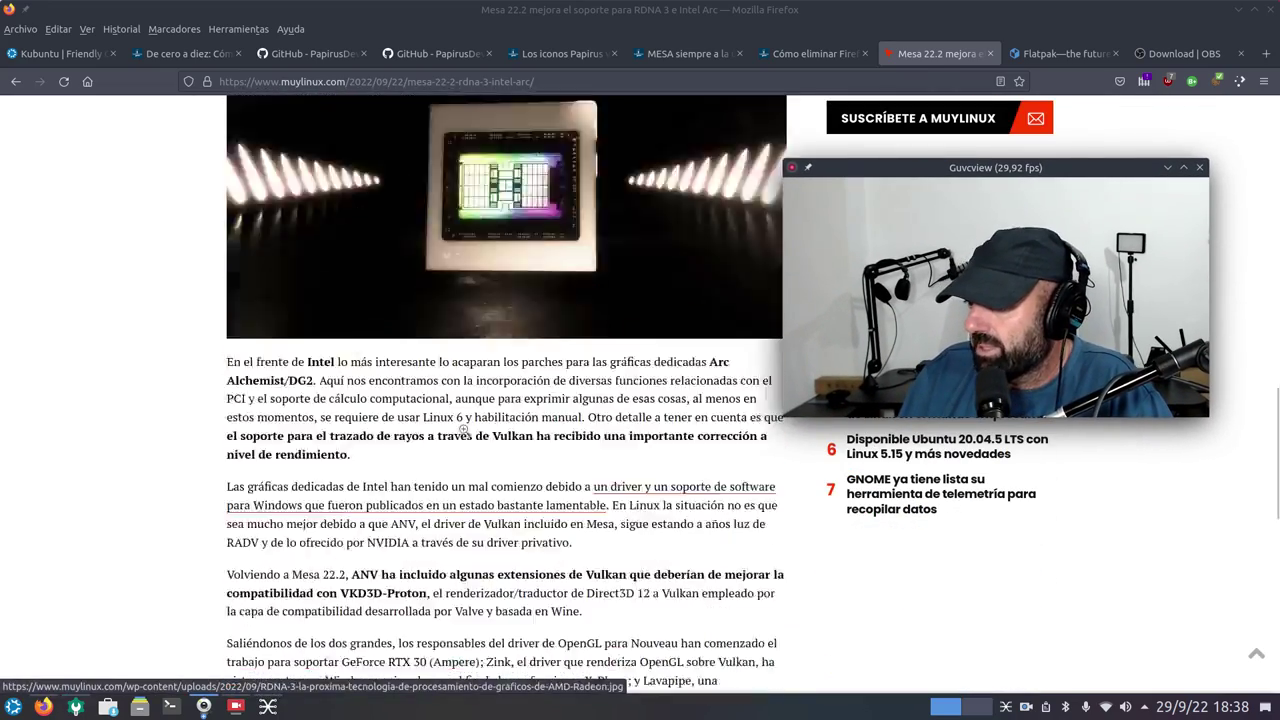
{"action": "scroll", "coordinate": [464, 430], "scroll_direction": "down", "scroll_amount": 8}
{"action": "scroll", "coordinate": [463, 428], "scroll_direction": "up", "scroll_amount": 10}
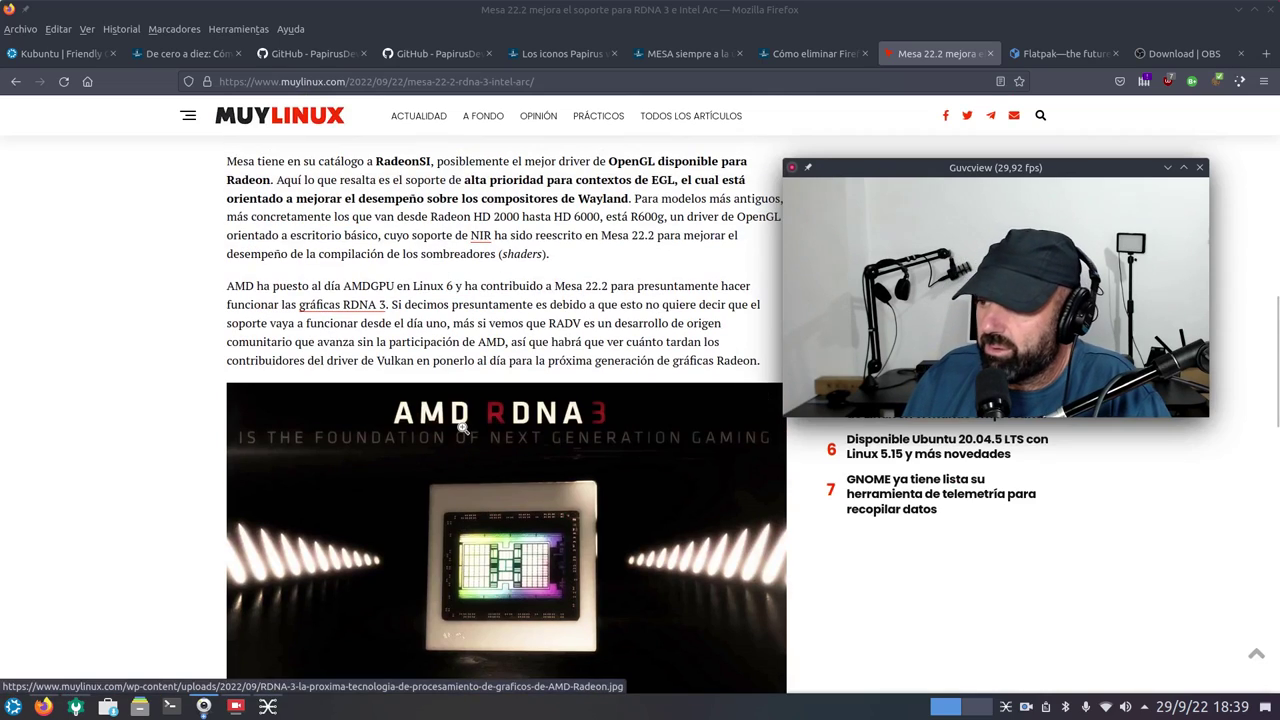
{"action": "scroll", "coordinate": [463, 428], "scroll_direction": "down", "scroll_amount": 4}
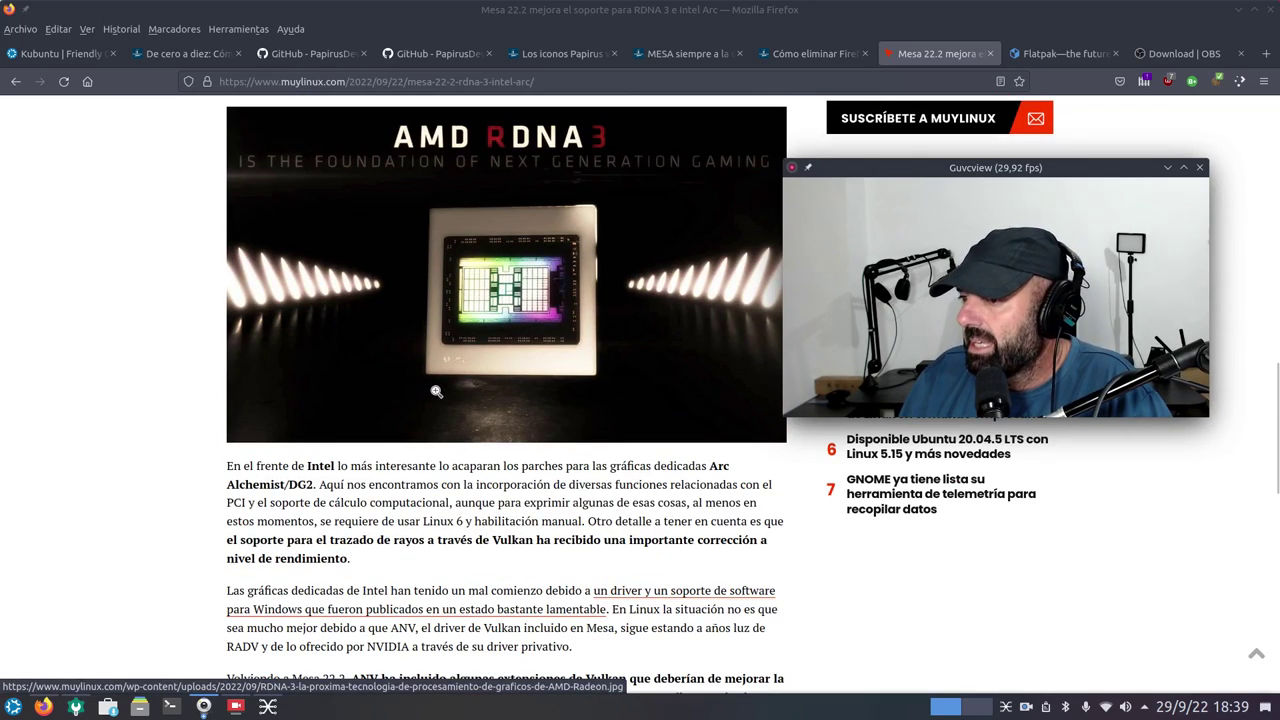
{"action": "scroll", "coordinate": [436, 391], "scroll_direction": "up", "scroll_amount": 10}
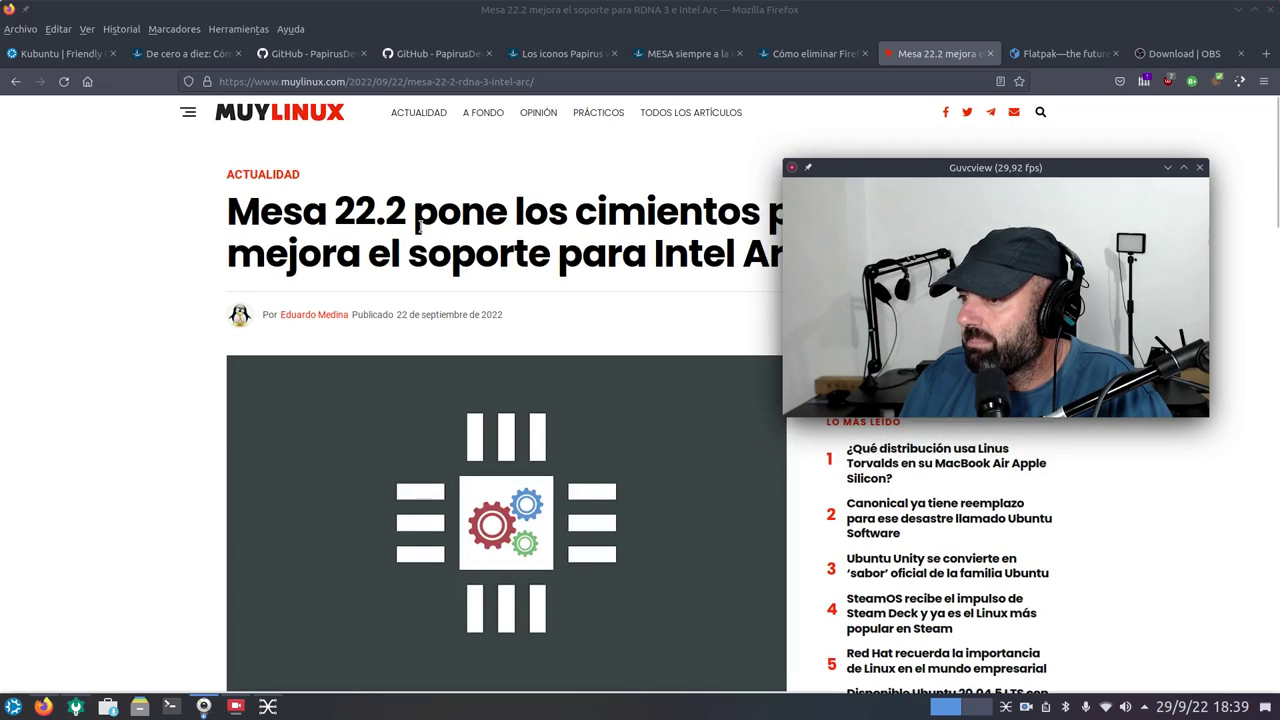
Switch to Konsole, run glxinfo | grep "OpenGL version" to check the Mesa version, and minimize the terminal.
{"action": "left_click", "coordinate": [168, 706]}
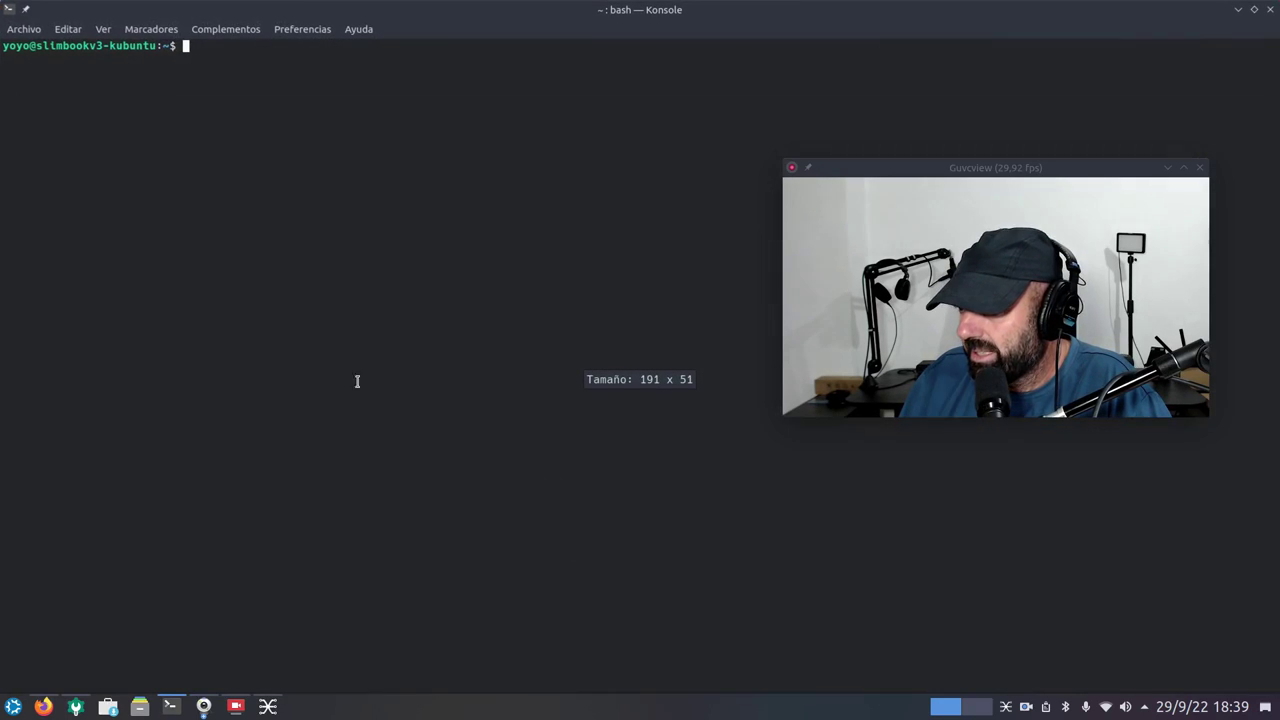
{"action": "right_click", "coordinate": [409, 158]}
{"action": "left_click", "coordinate": [451, 161]}
{"action": "key", "text": "Return"}
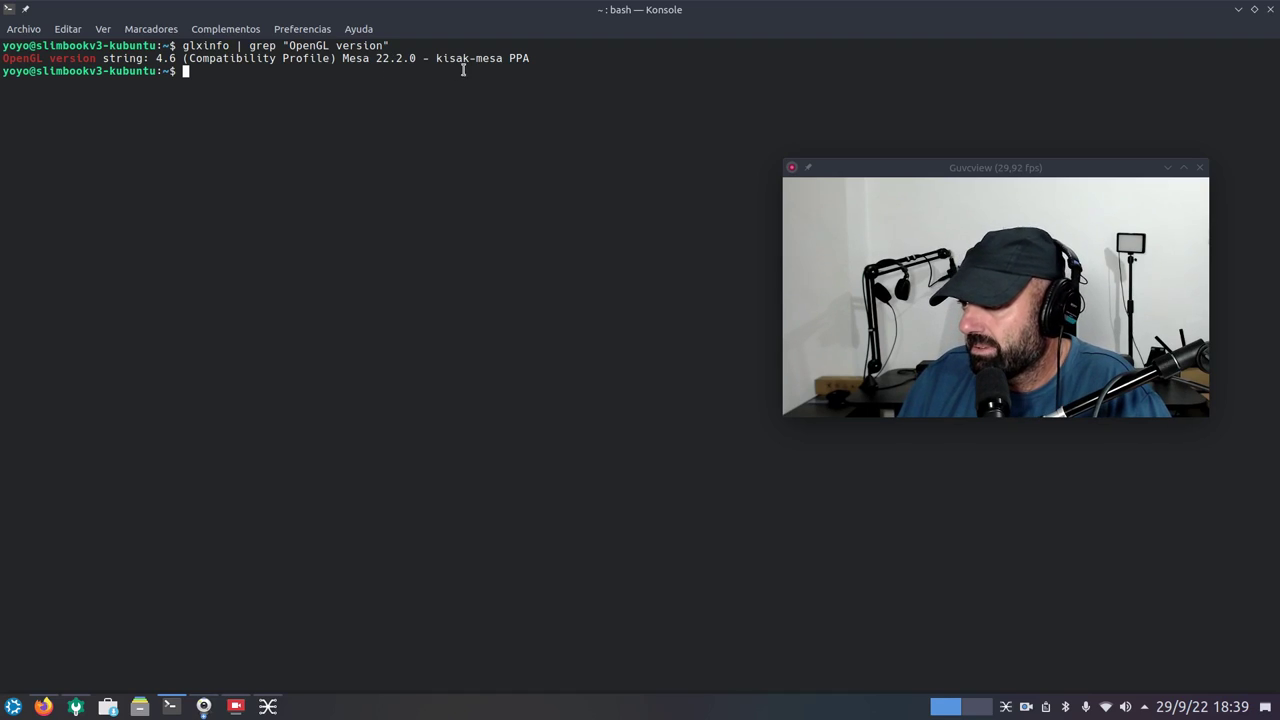
{"action": "left_click_drag", "start_coordinate": [414, 58], "coordinate": [335, 58]}
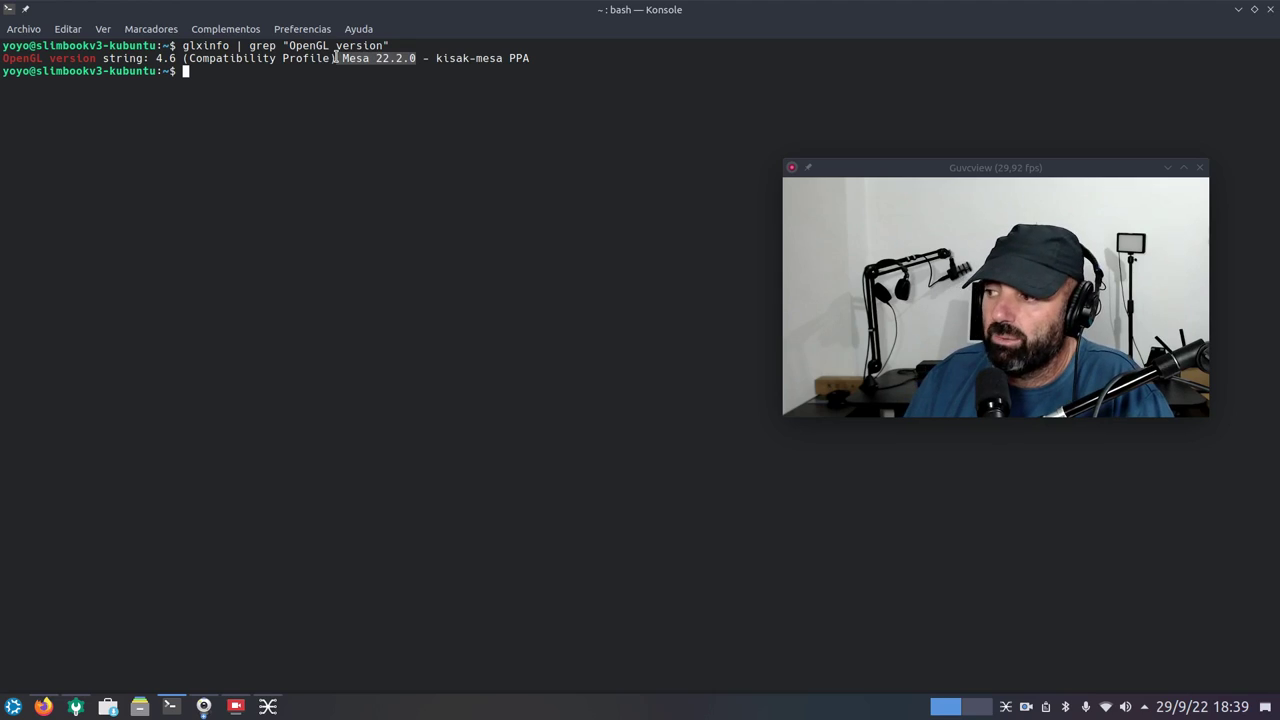
{"action": "left_click", "coordinate": [384, 106]}
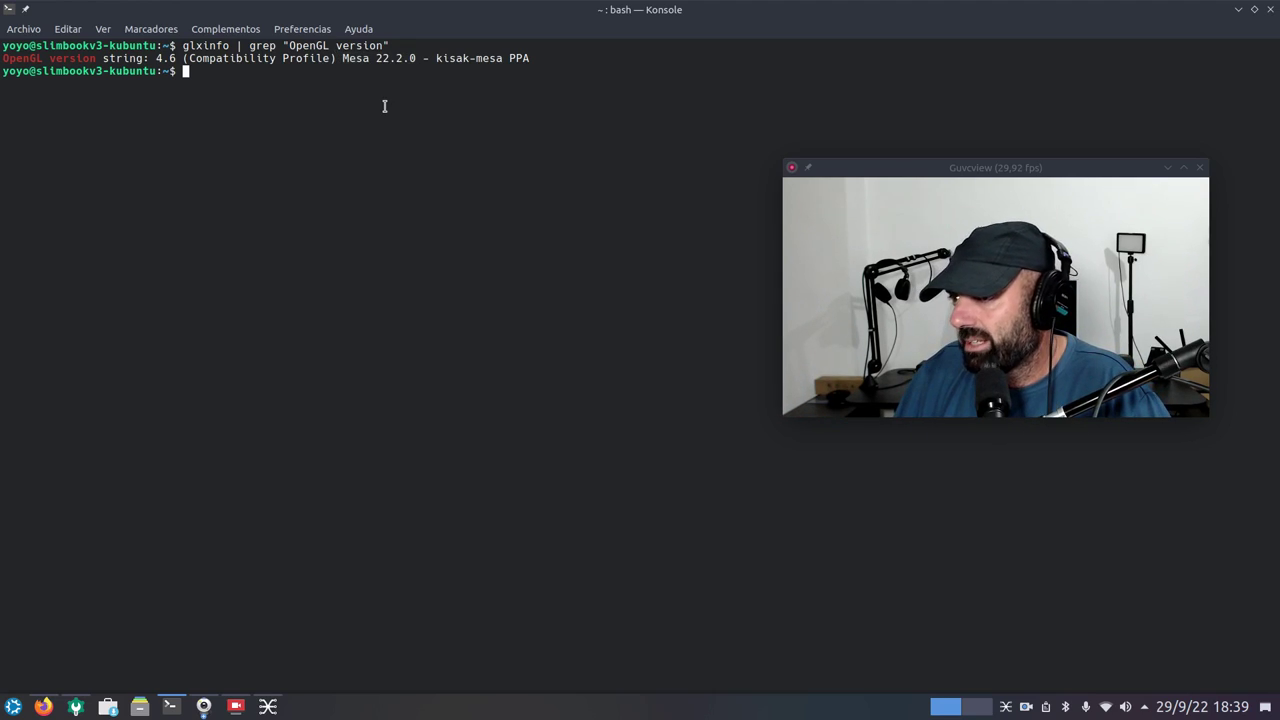
{"action": "left_click", "coordinate": [1238, 10]}
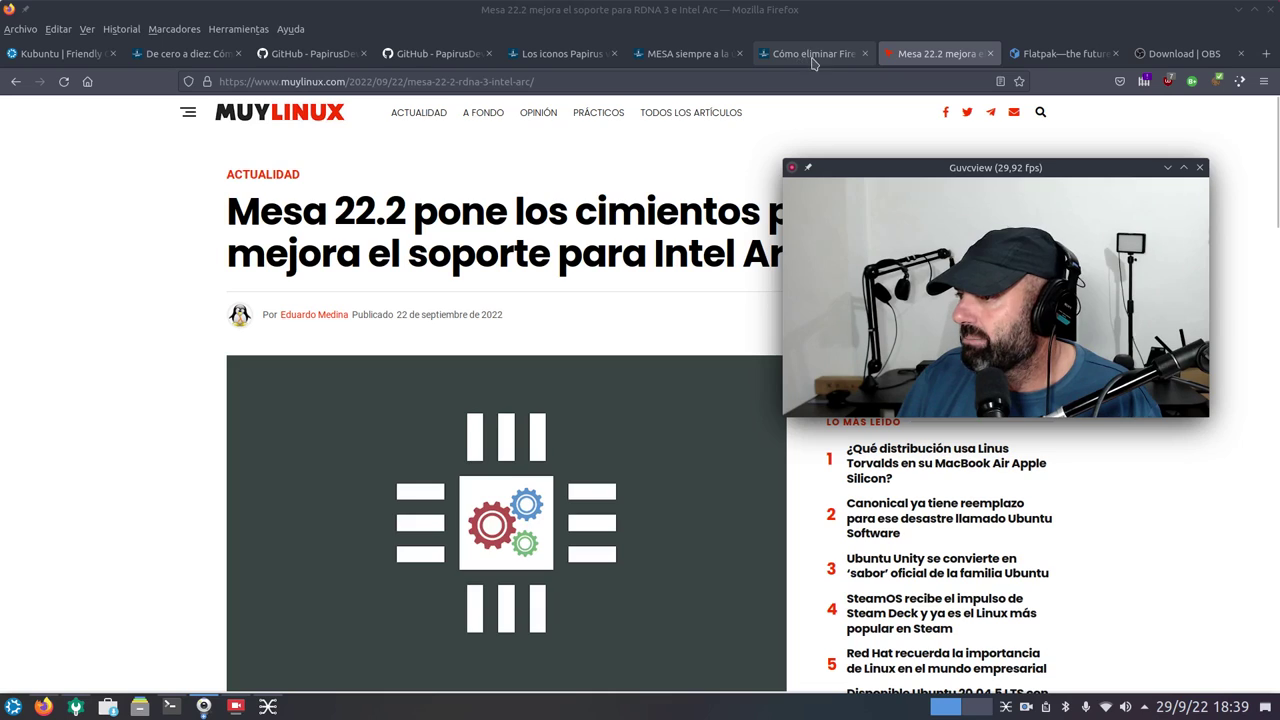
Revisit the Salmorejo Geek post on the Kisak MESA PPA, return to its title, and lower the webcam window.
{"action": "left_click", "coordinate": [680, 53]}
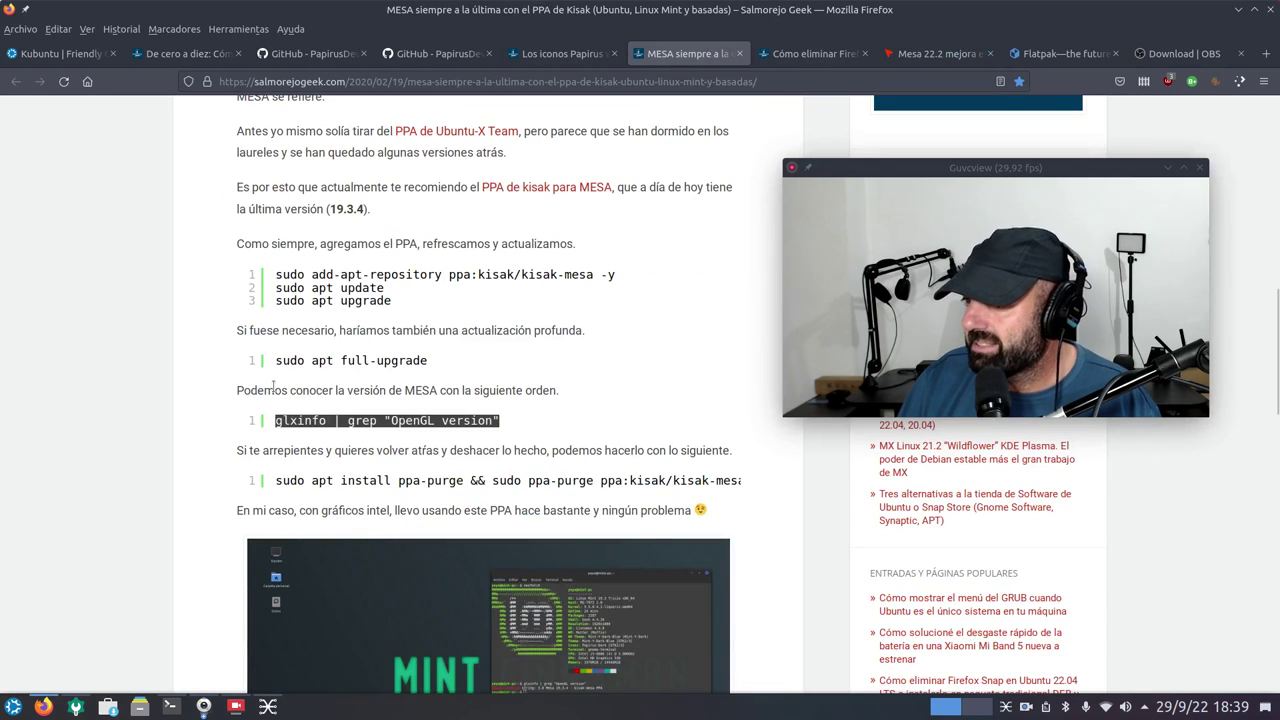
{"action": "left_click", "coordinate": [80, 427]}
{"action": "scroll", "coordinate": [80, 427], "scroll_direction": "up", "scroll_amount": 1}
{"action": "scroll", "coordinate": [80, 427], "scroll_direction": "up", "scroll_amount": 10}
{"action": "left_click_drag", "start_coordinate": [970, 175], "coordinate": [936, 322]}
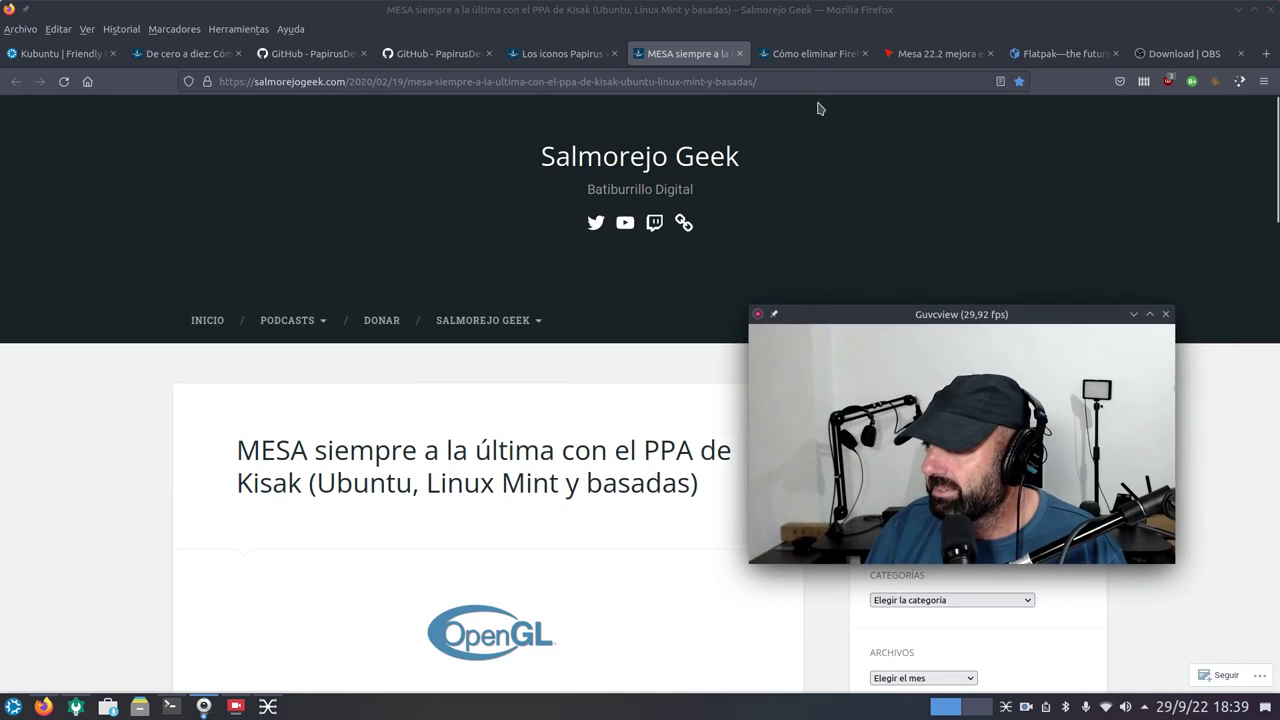
Review the Salmorejo Geek post on replacing Firefox Snap with the DEB package in Ubuntu 22.04, including its terminal instructions.
{"action": "left_click", "coordinate": [814, 53]}
{"action": "scroll", "coordinate": [346, 334], "scroll_direction": "up", "scroll_amount": 5}
{"action": "mouse_move", "coordinate": [273, 332]}
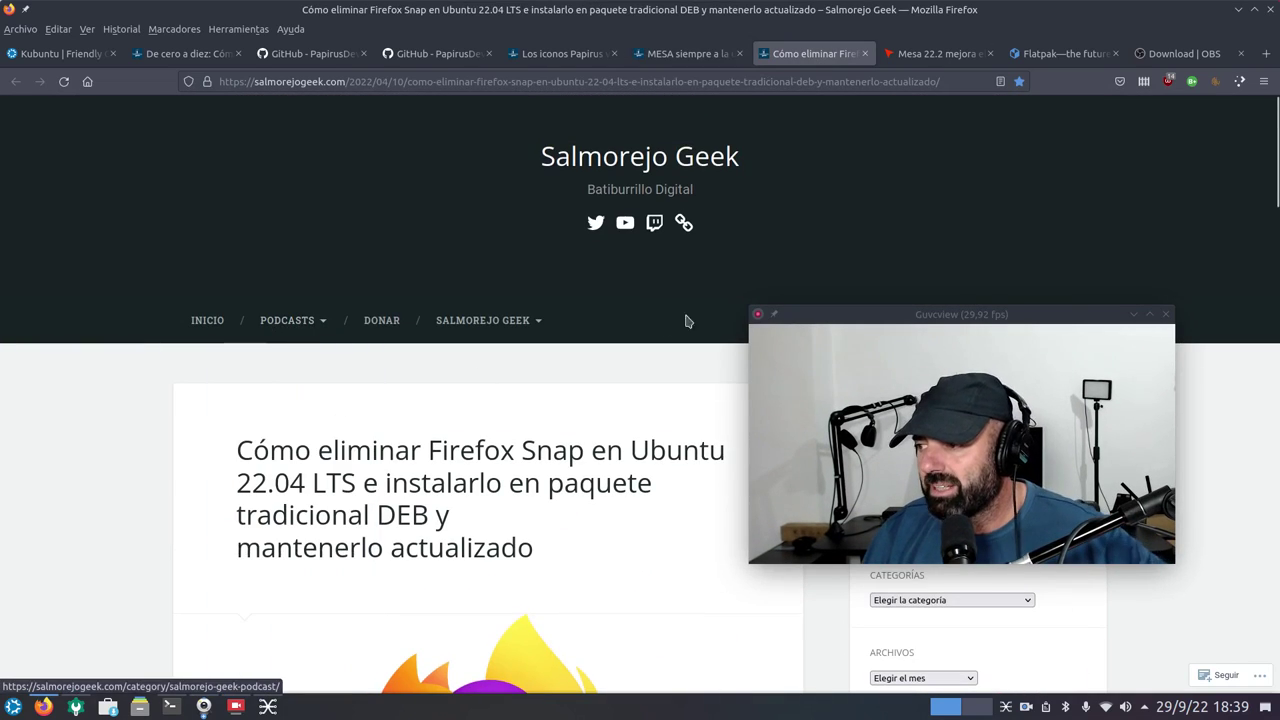
{"action": "left_click_drag", "start_coordinate": [841, 316], "coordinate": [871, 145]}
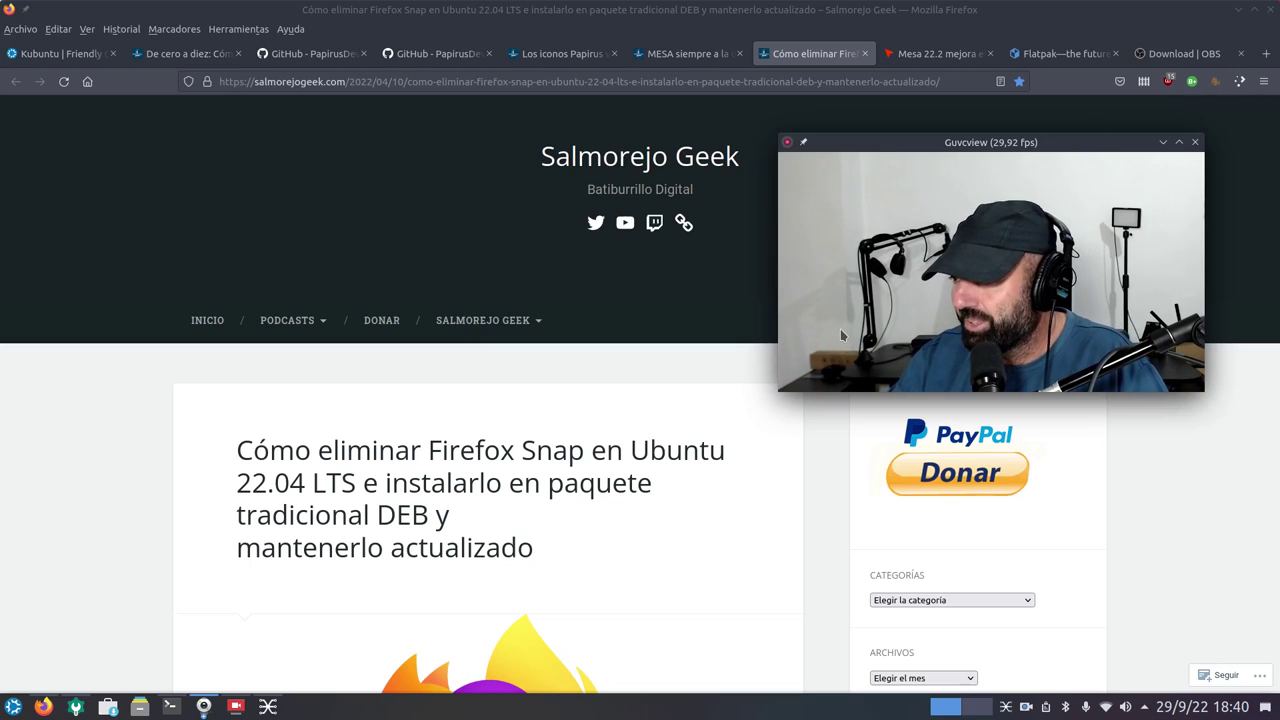
{"action": "scroll", "coordinate": [253, 445], "scroll_direction": "down", "scroll_amount": 2}
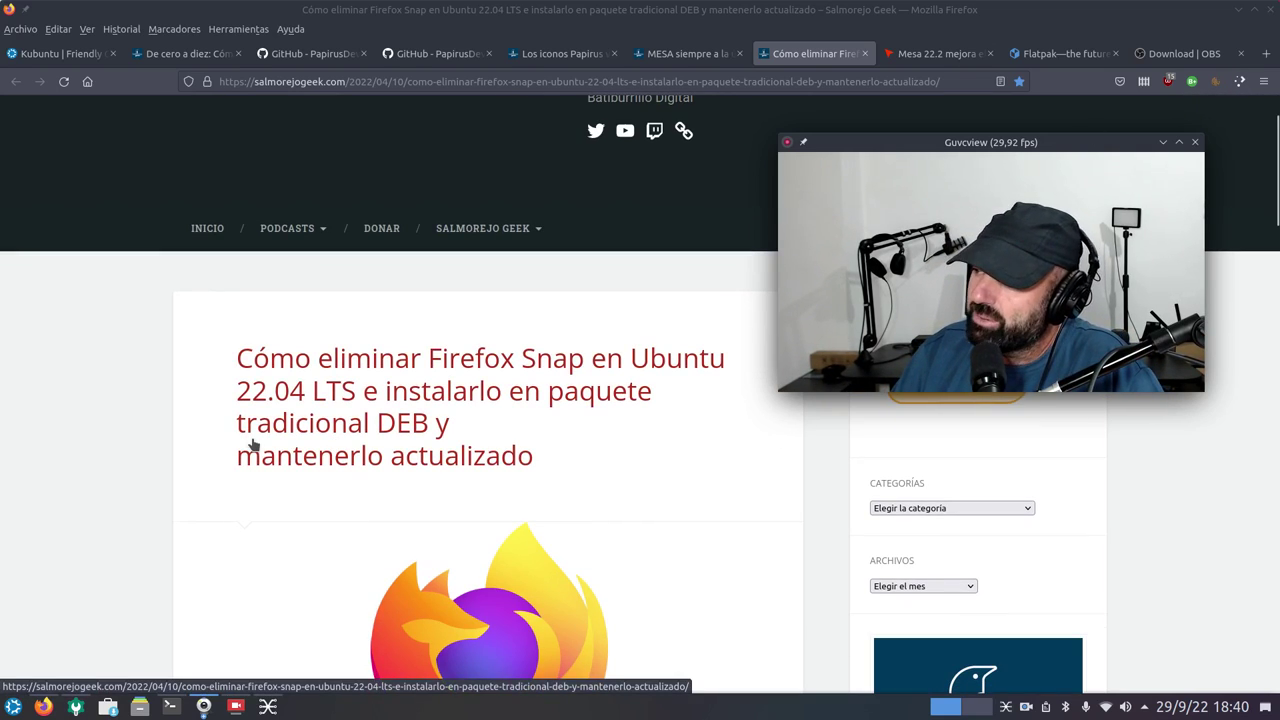
{"action": "scroll", "coordinate": [262, 445], "scroll_direction": "down", "scroll_amount": 4}
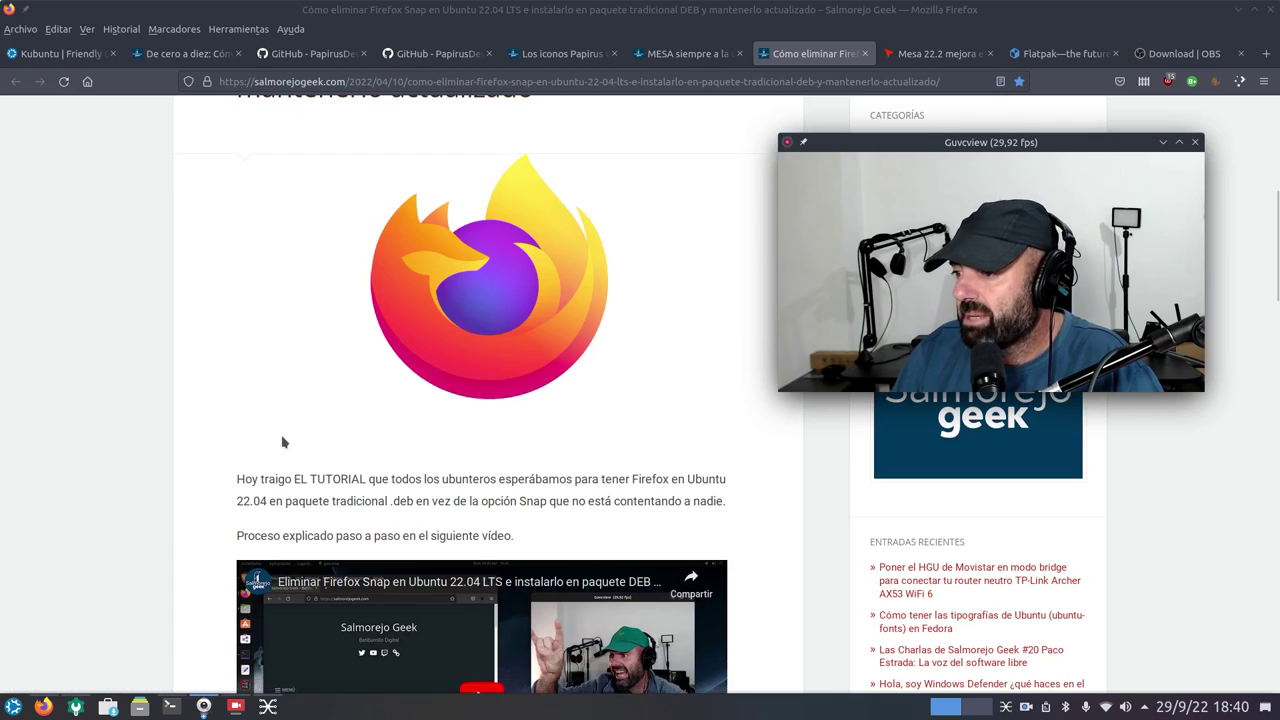
{"action": "scroll", "coordinate": [280, 442], "scroll_direction": "down", "scroll_amount": 3}
{"action": "scroll", "coordinate": [283, 441], "scroll_direction": "down", "scroll_amount": 5}
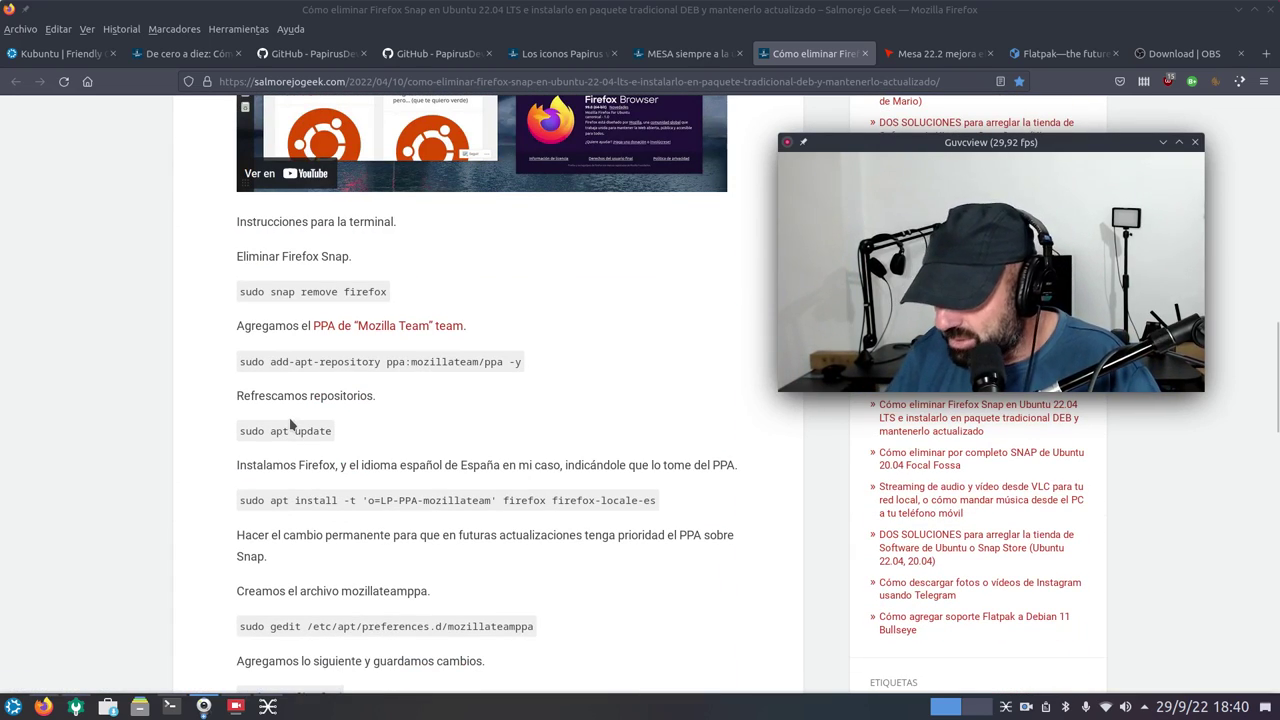
{"action": "scroll", "coordinate": [289, 420], "scroll_direction": "down", "scroll_amount": 5}
{"action": "scroll", "coordinate": [289, 420], "scroll_direction": "up", "scroll_amount": 10}
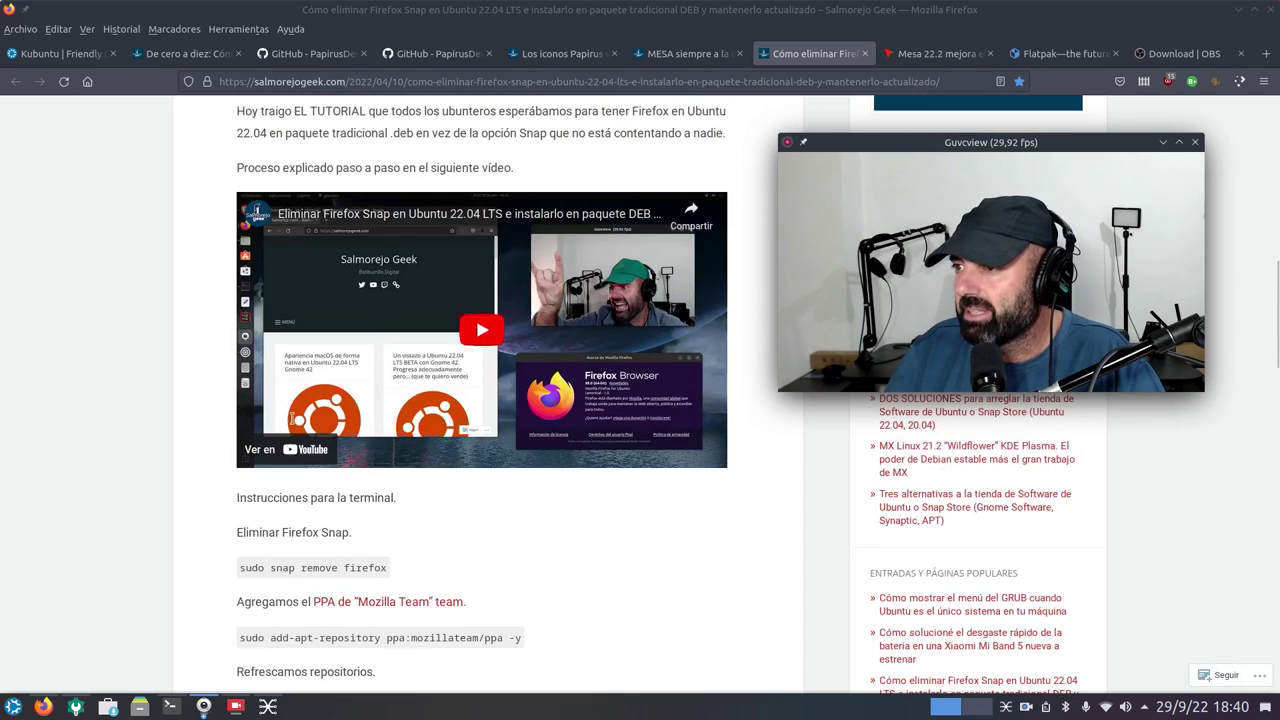
Check the Firefox version and build origin in the About Firefox window, and close it.
{"action": "left_click", "coordinate": [293, 28]}
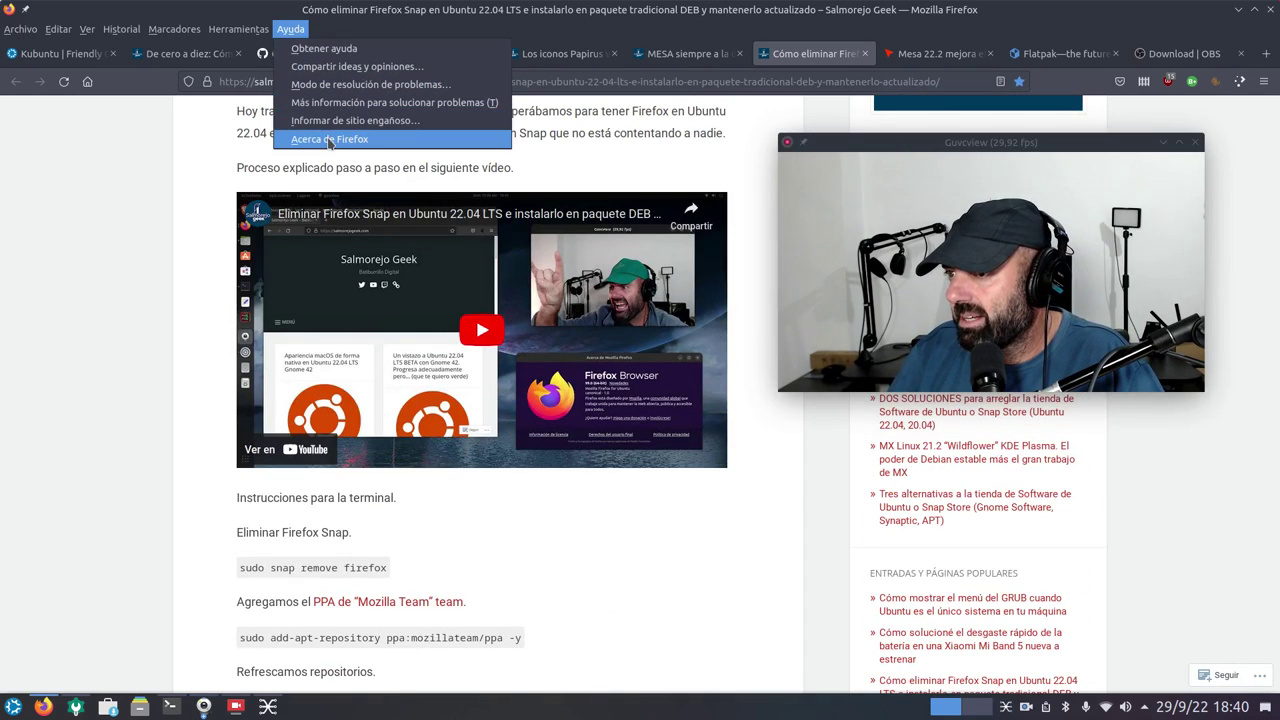
{"action": "left_click", "coordinate": [332, 141]}
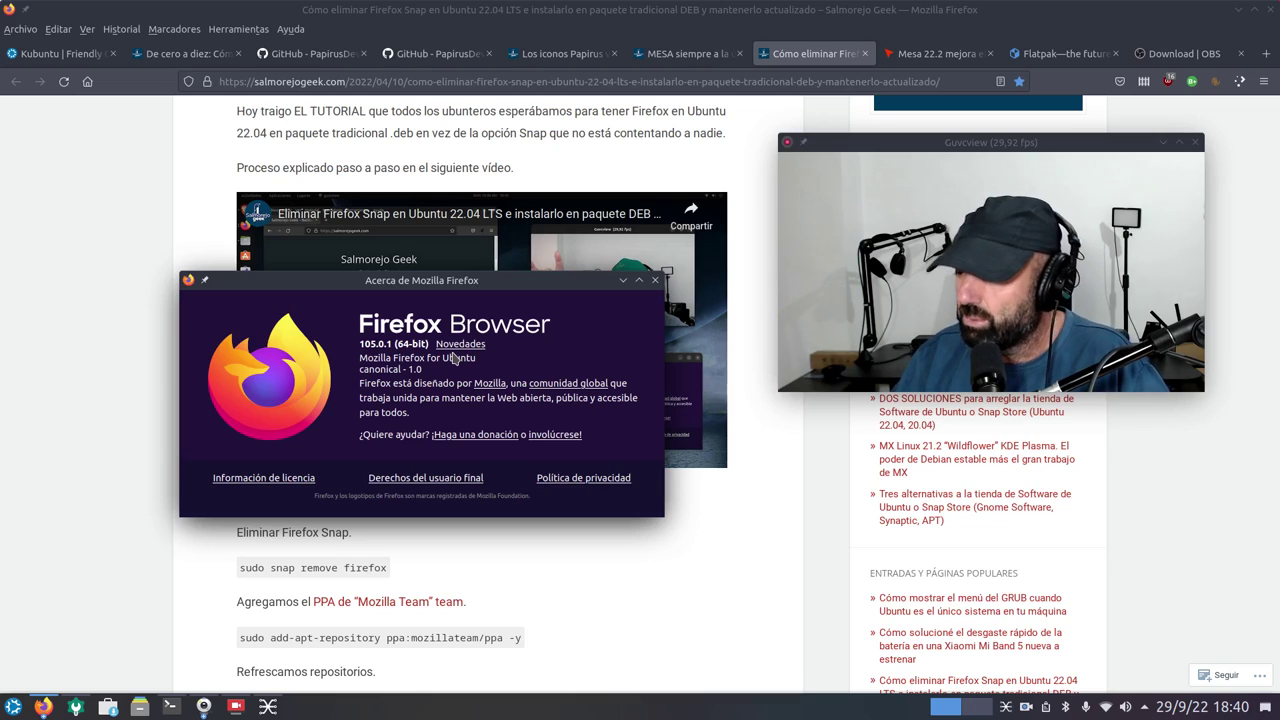
{"action": "left_click_drag", "start_coordinate": [551, 287], "coordinate": [538, 322]}
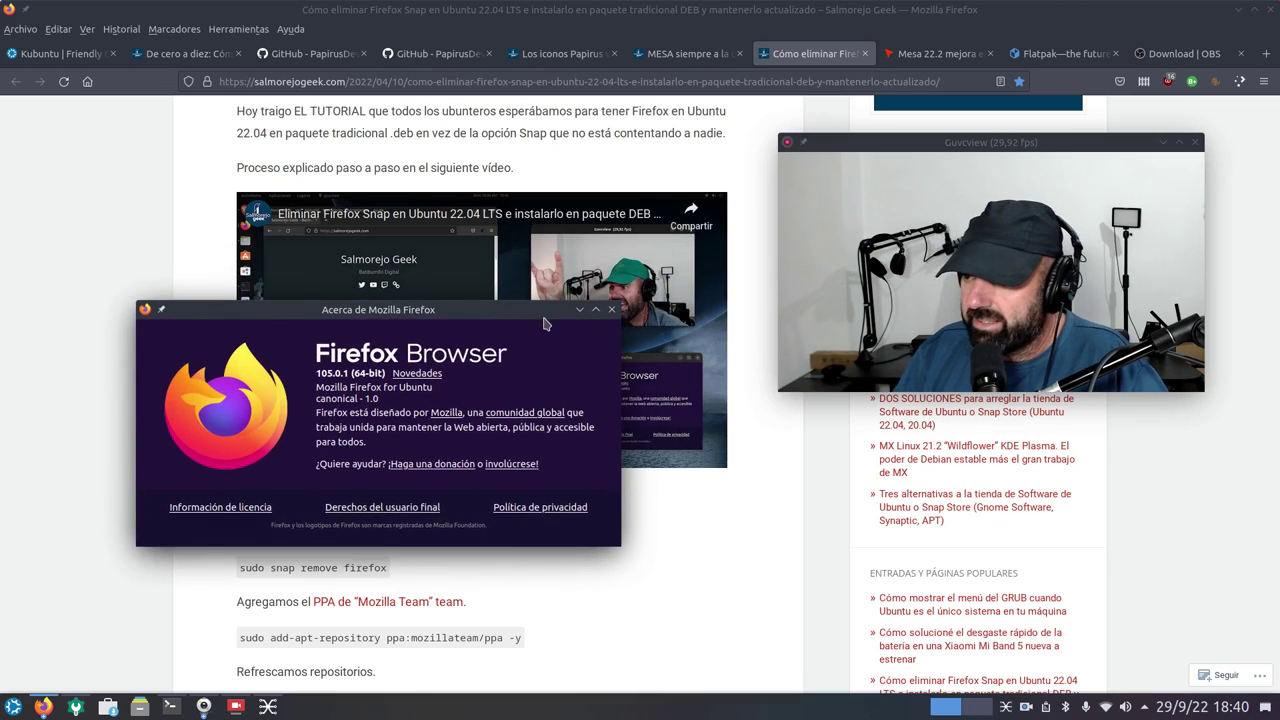
{"action": "left_click", "coordinate": [612, 310]}
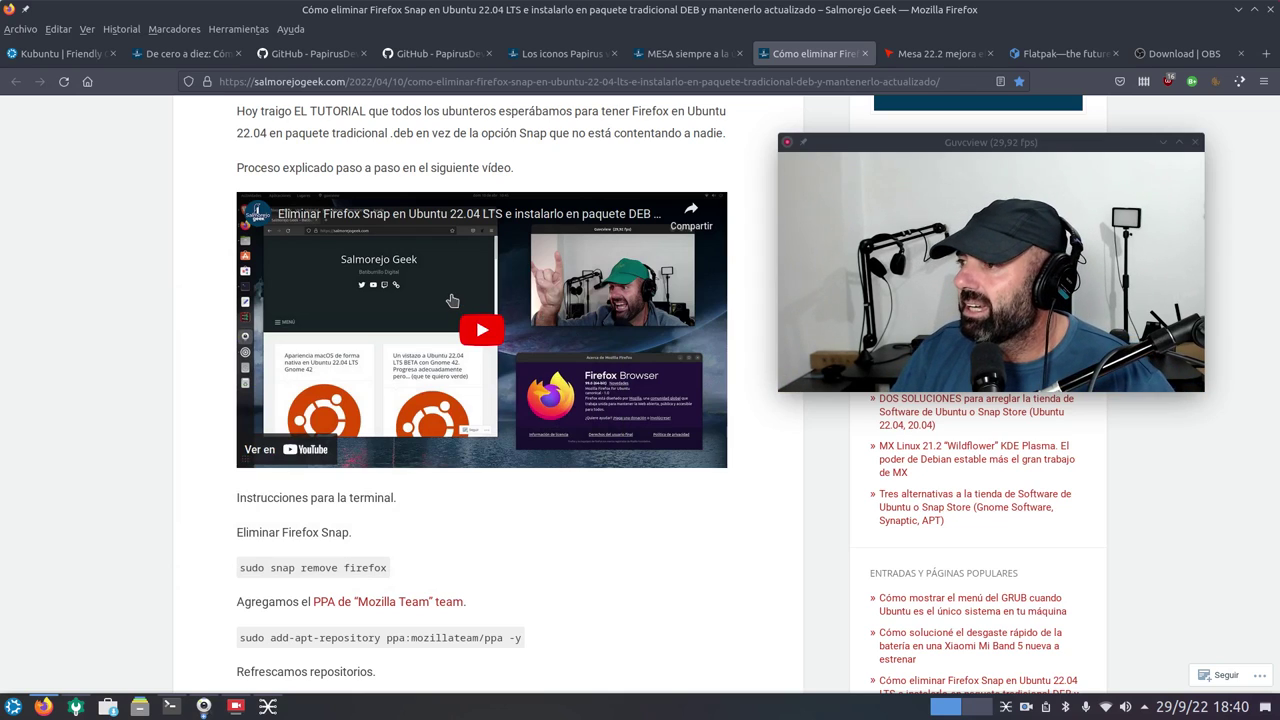
Review Flatpak's Kubuntu Quick Setup page, from installing Flatpak and the Discover backend to adding Flathub, keeping the webcam window clear of the instructions.
{"action": "left_click", "coordinate": [1062, 53]}
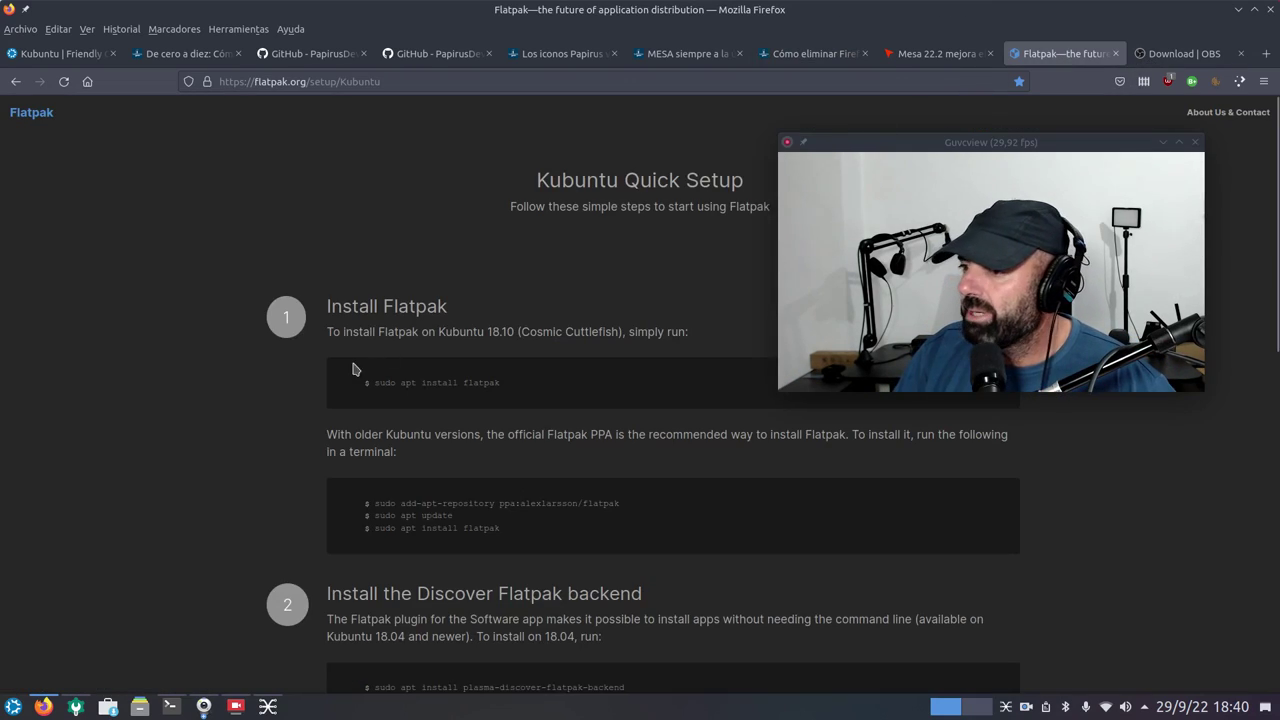
{"action": "left_click_drag", "start_coordinate": [977, 150], "coordinate": [977, 467]}
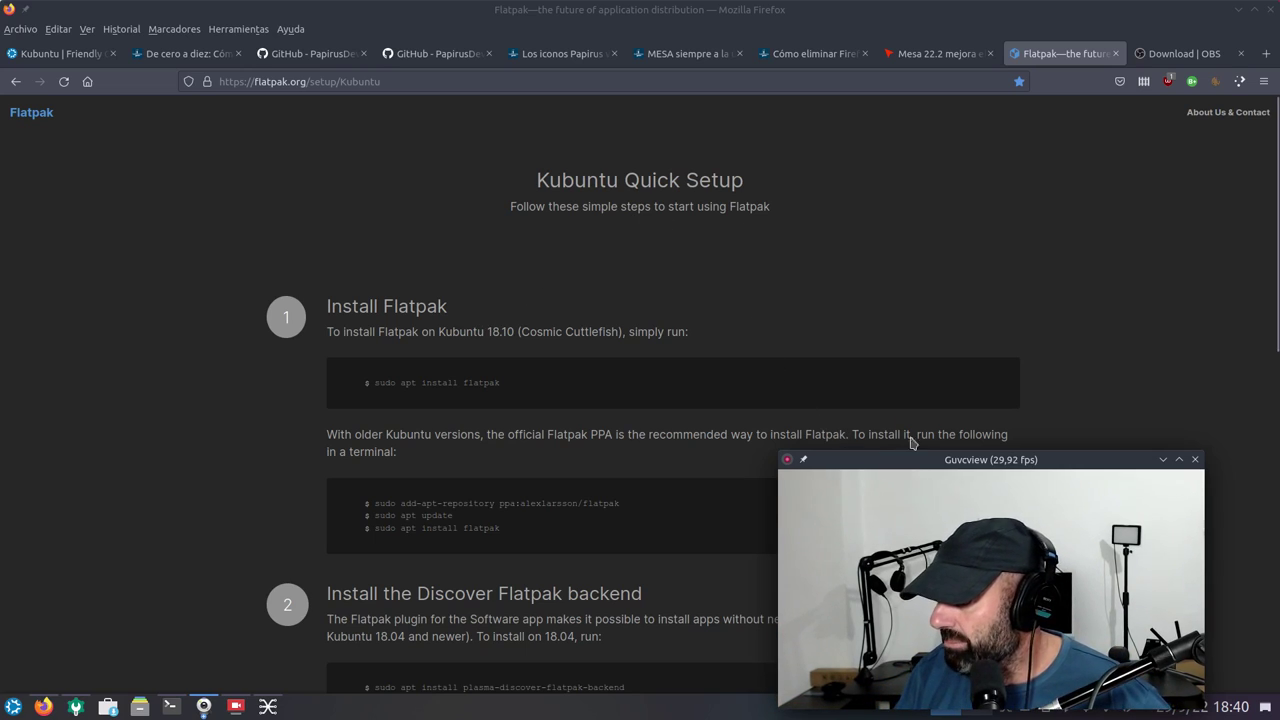
{"action": "left_click_drag", "start_coordinate": [885, 460], "coordinate": [885, 239]}
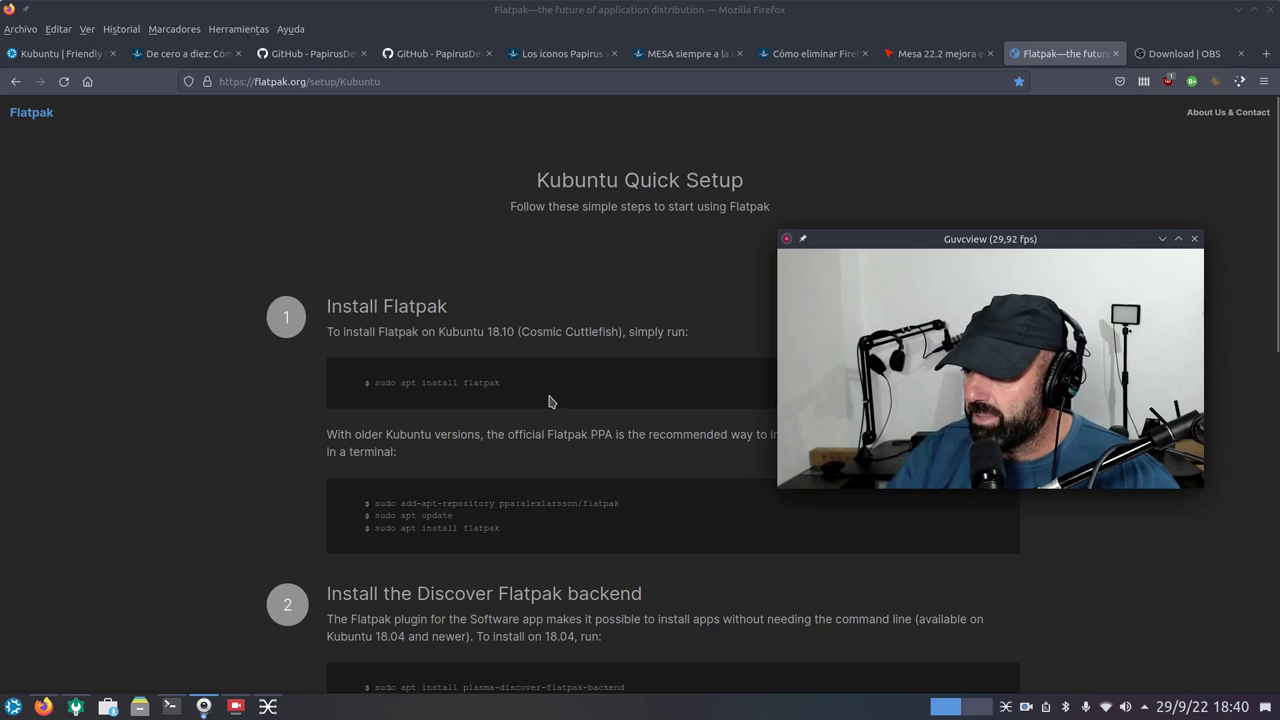
{"action": "scroll", "coordinate": [555, 385], "scroll_direction": "down", "scroll_amount": 3}
{"action": "scroll", "coordinate": [598, 541], "scroll_direction": "down", "scroll_amount": 2}
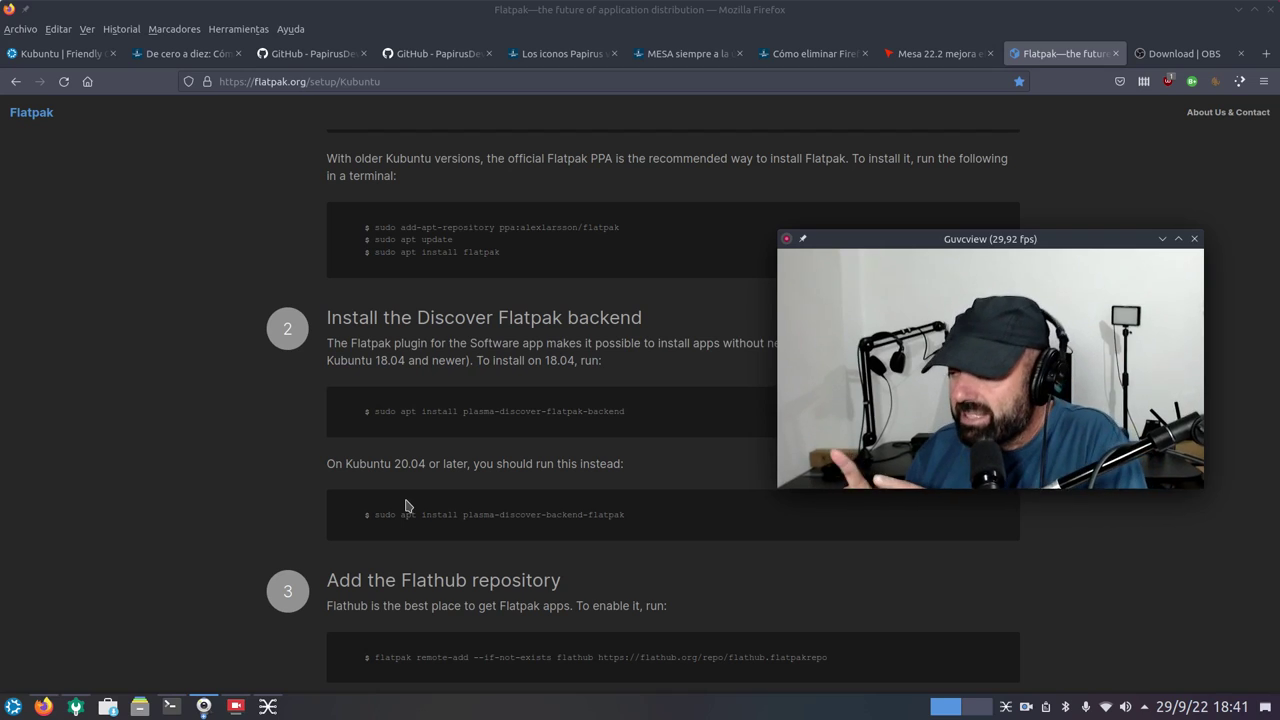
{"action": "scroll", "coordinate": [428, 500], "scroll_direction": "down", "scroll_amount": 3}
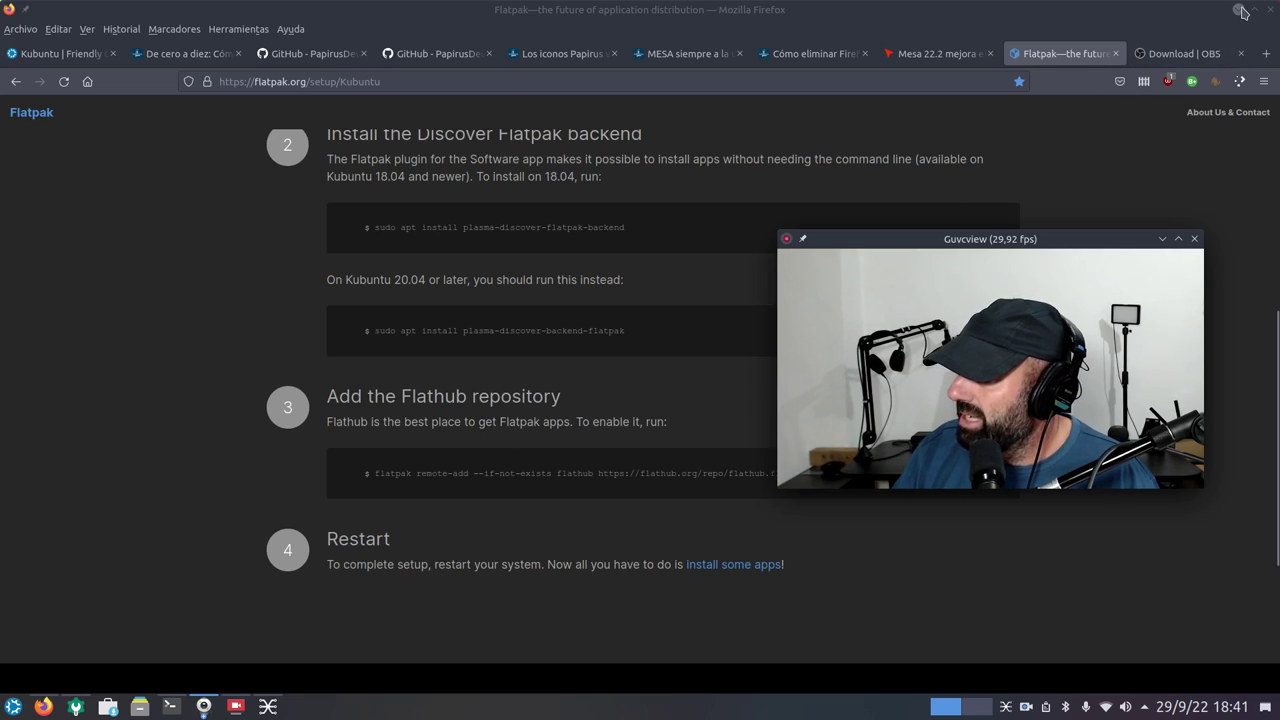
Review the Flatpak and Ubuntu PPA instructions on the OBS Studio download page for Linux, and minimize the browser.
{"action": "left_click", "coordinate": [1180, 53]}
{"action": "left_click_drag", "start_coordinate": [958, 243], "coordinate": [980, 347]}
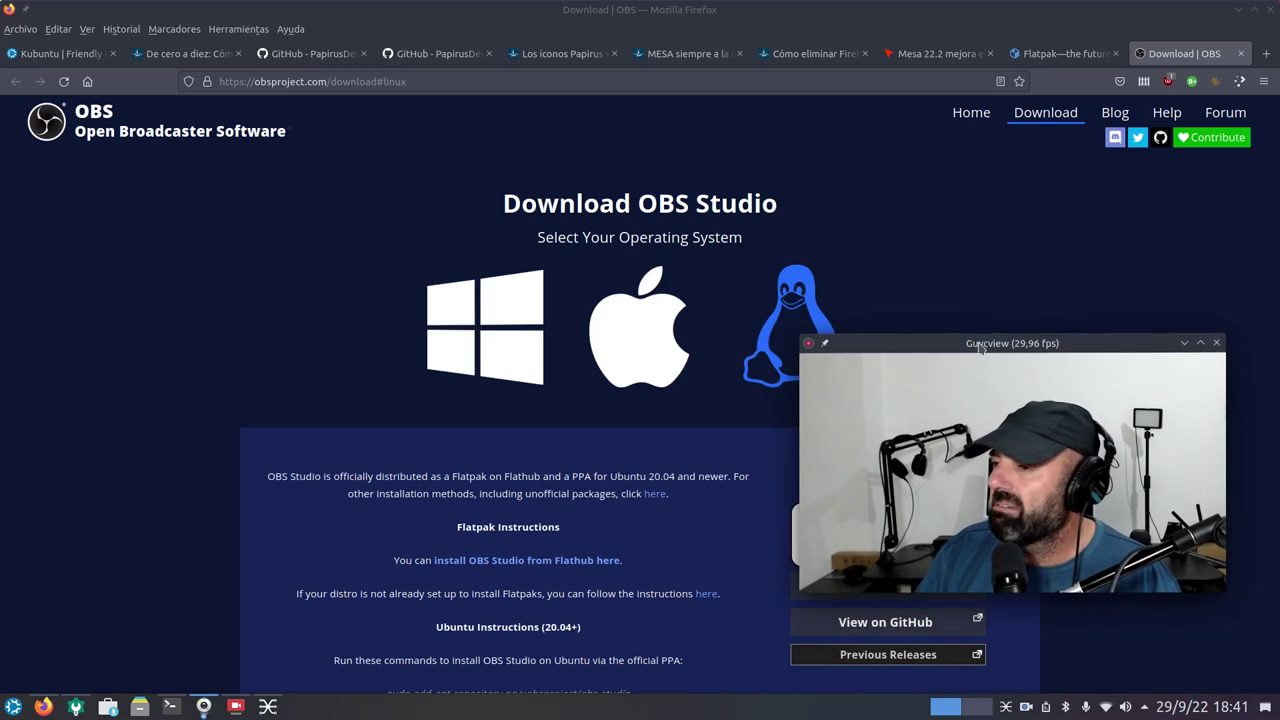
{"action": "scroll", "coordinate": [362, 318], "scroll_direction": "down", "scroll_amount": 3}
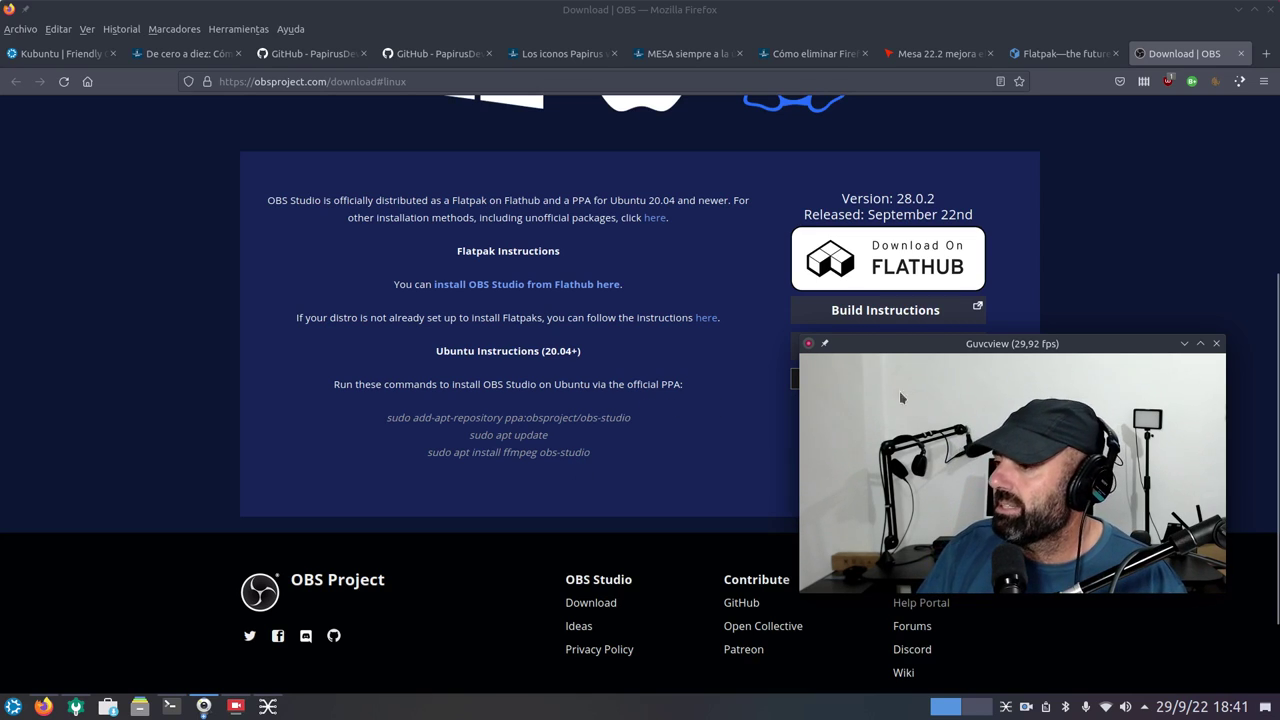
{"action": "left_click_drag", "start_coordinate": [983, 349], "coordinate": [983, 262]}
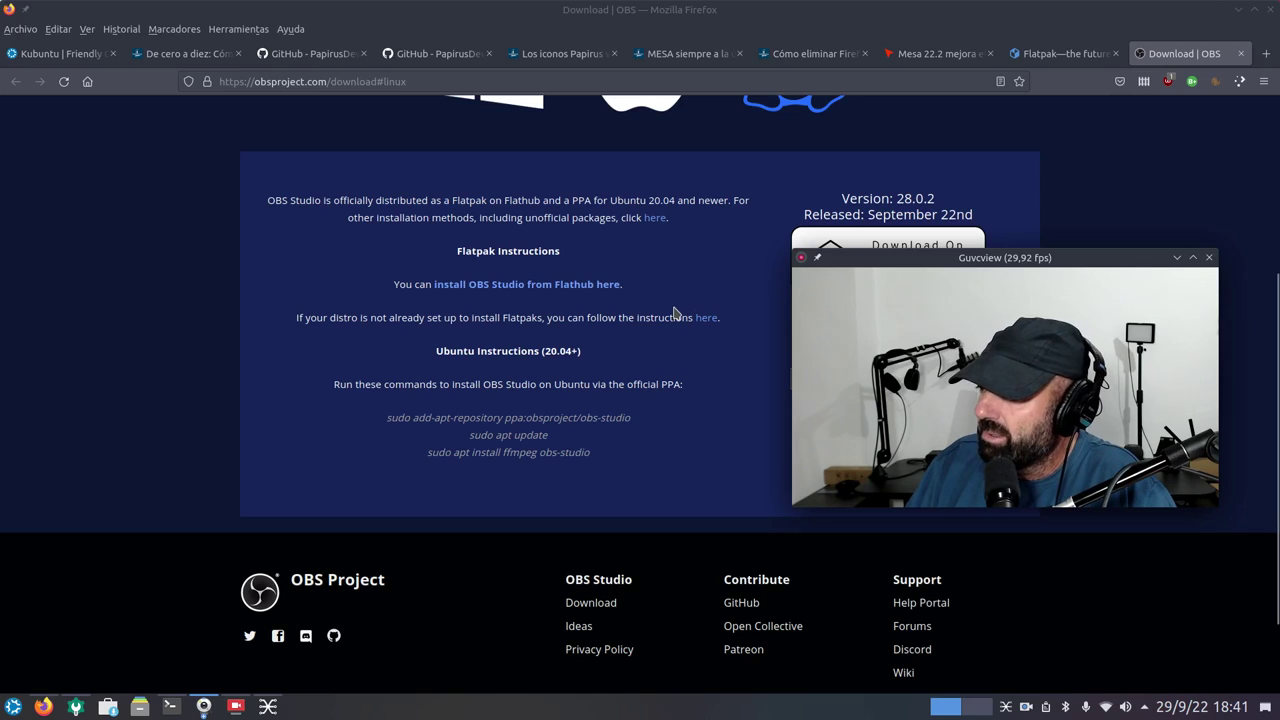
{"action": "left_click", "coordinate": [1240, 12]}
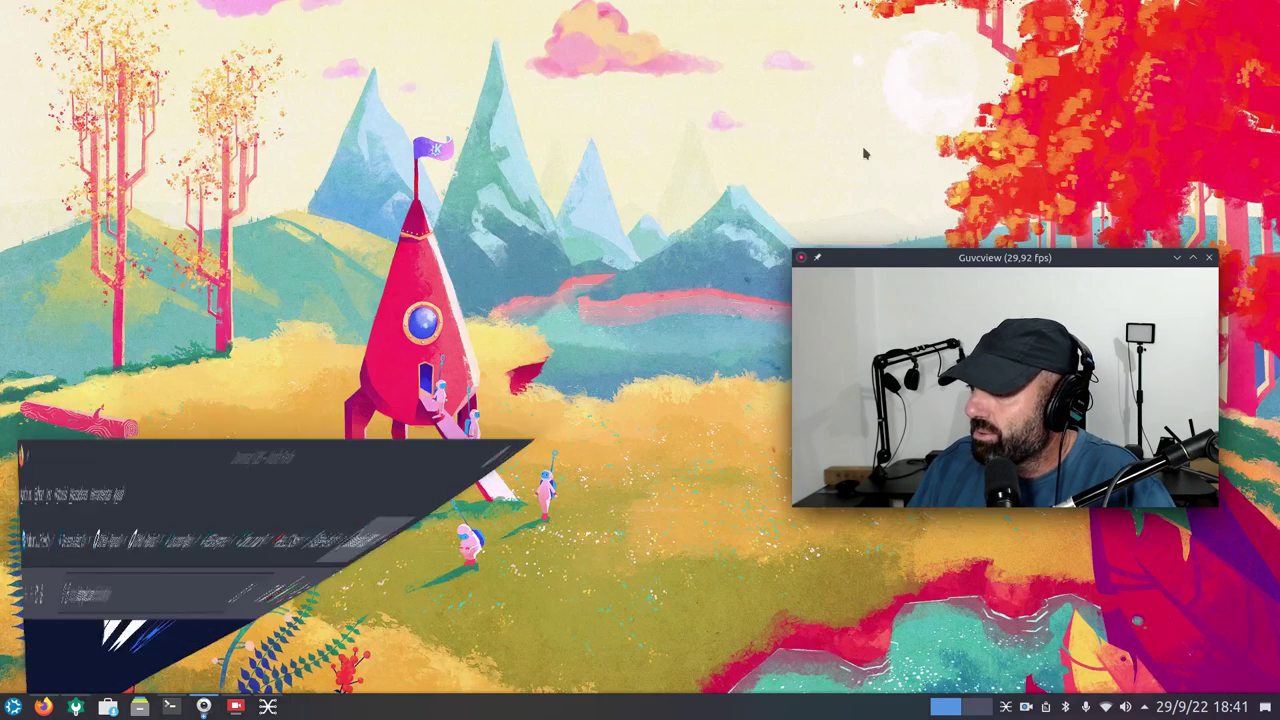
Open kubuntu-2.png from Dolphin's Imágenes folder, examine the software and hardware details in Acerca de este sistema, and close the image.
{"action": "left_click", "coordinate": [141, 707]}
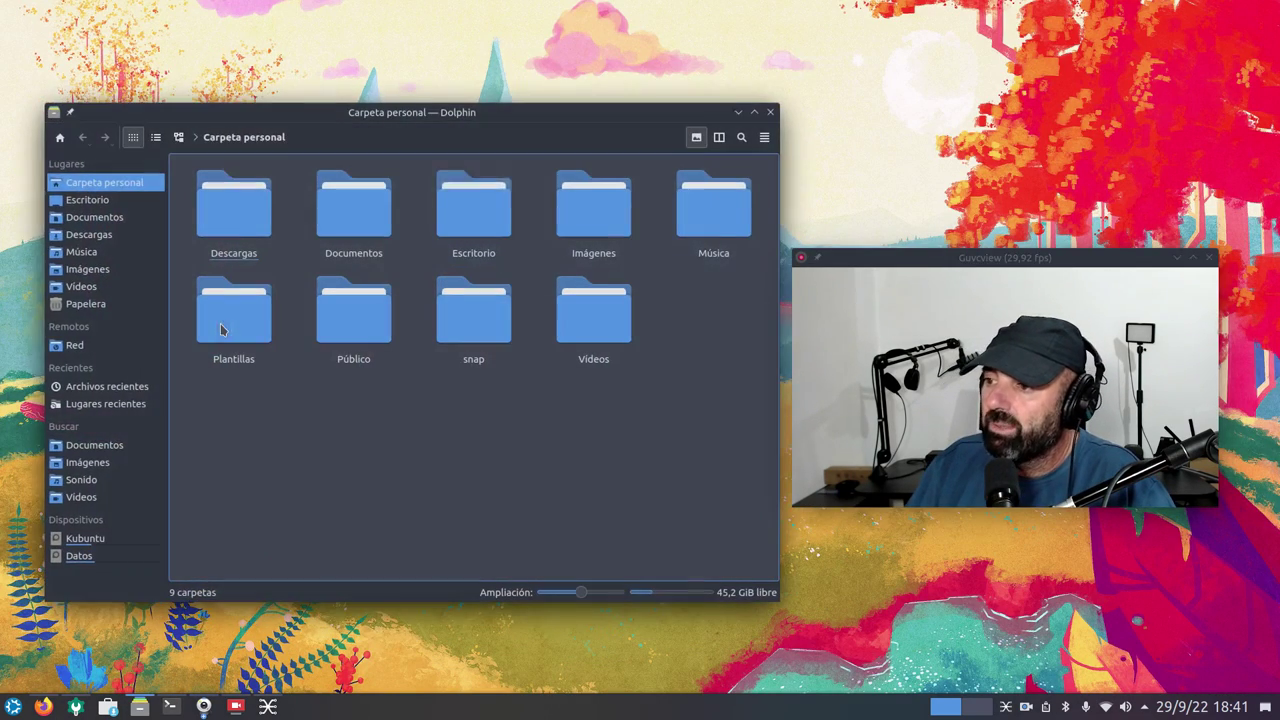
{"action": "left_click", "coordinate": [593, 210]}
{"action": "left_click_drag", "start_coordinate": [471, 116], "coordinate": [644, 46]}
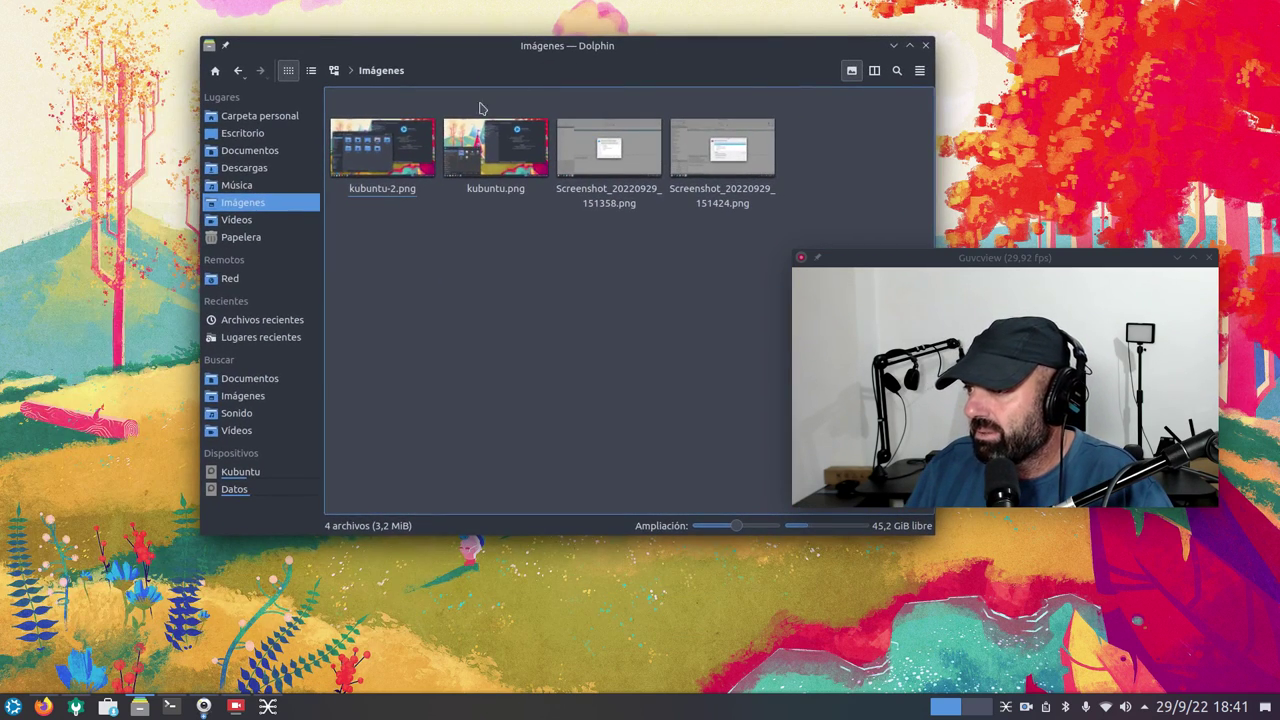
{"action": "double_click", "coordinate": [383, 150]}
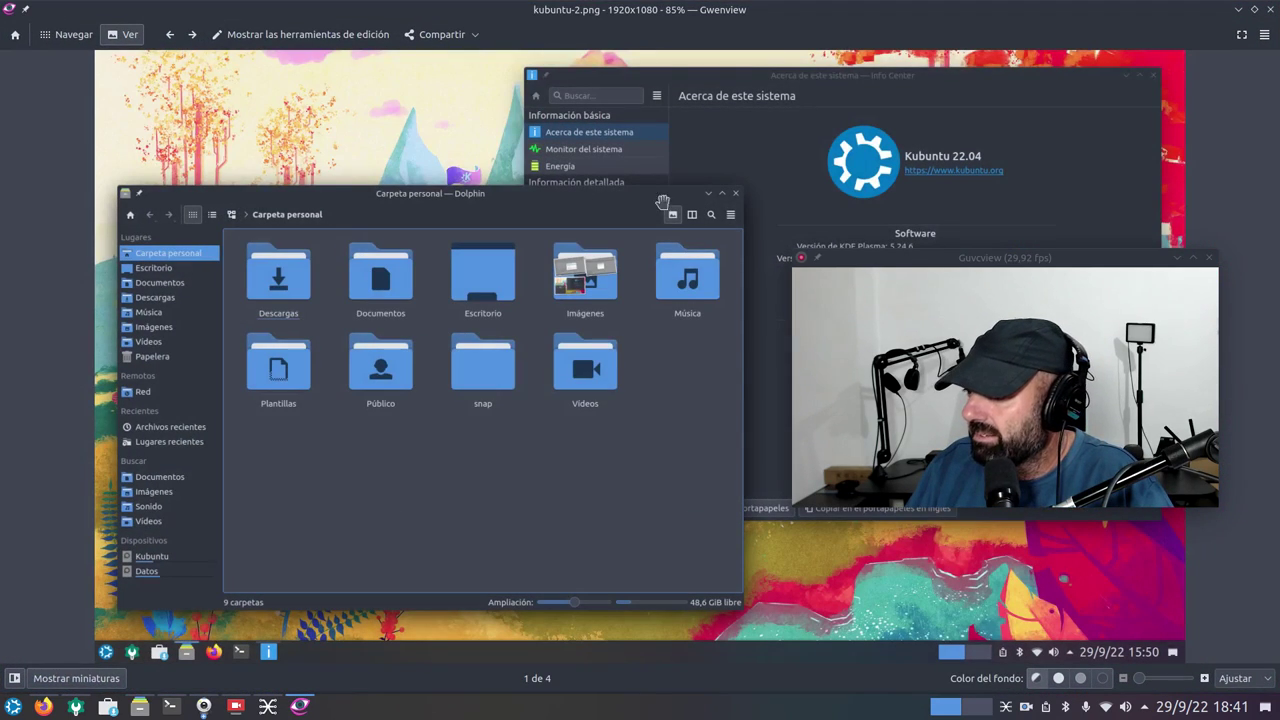
{"action": "left_click_drag", "start_coordinate": [958, 257], "coordinate": [395, 173]}
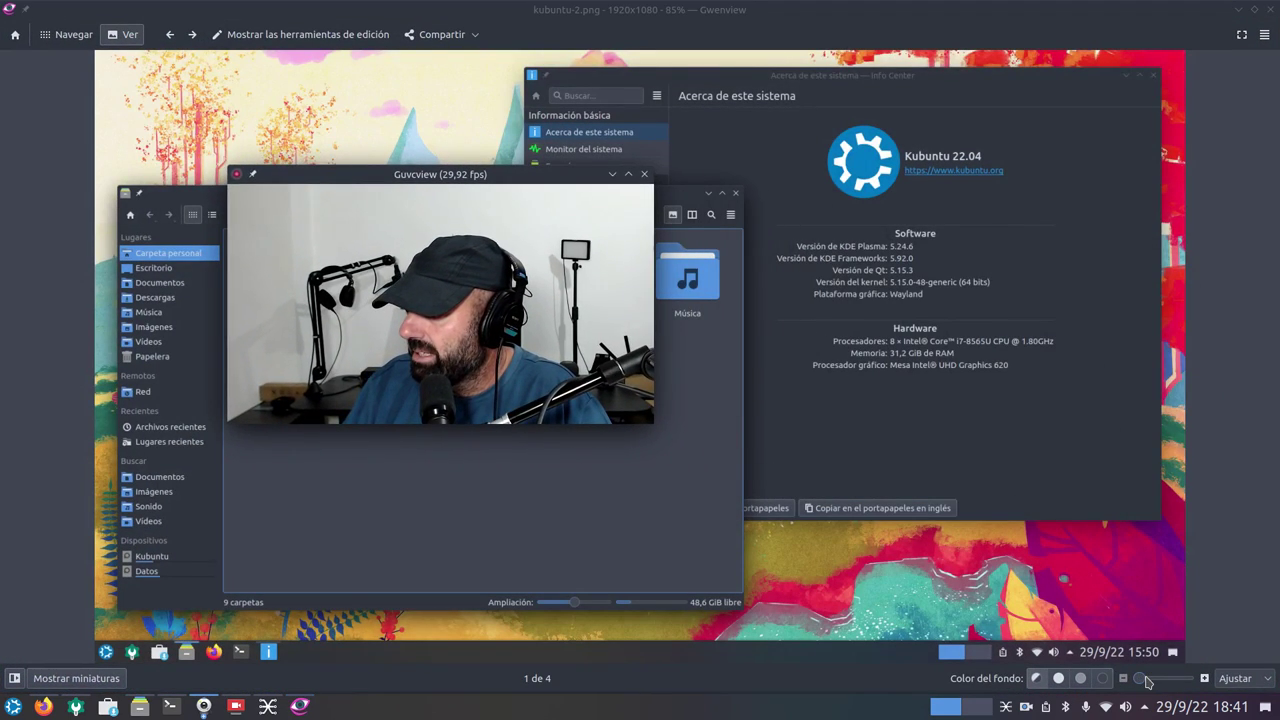
{"action": "scroll", "coordinate": [1147, 681], "scroll_direction": "up", "scroll_amount": 5}
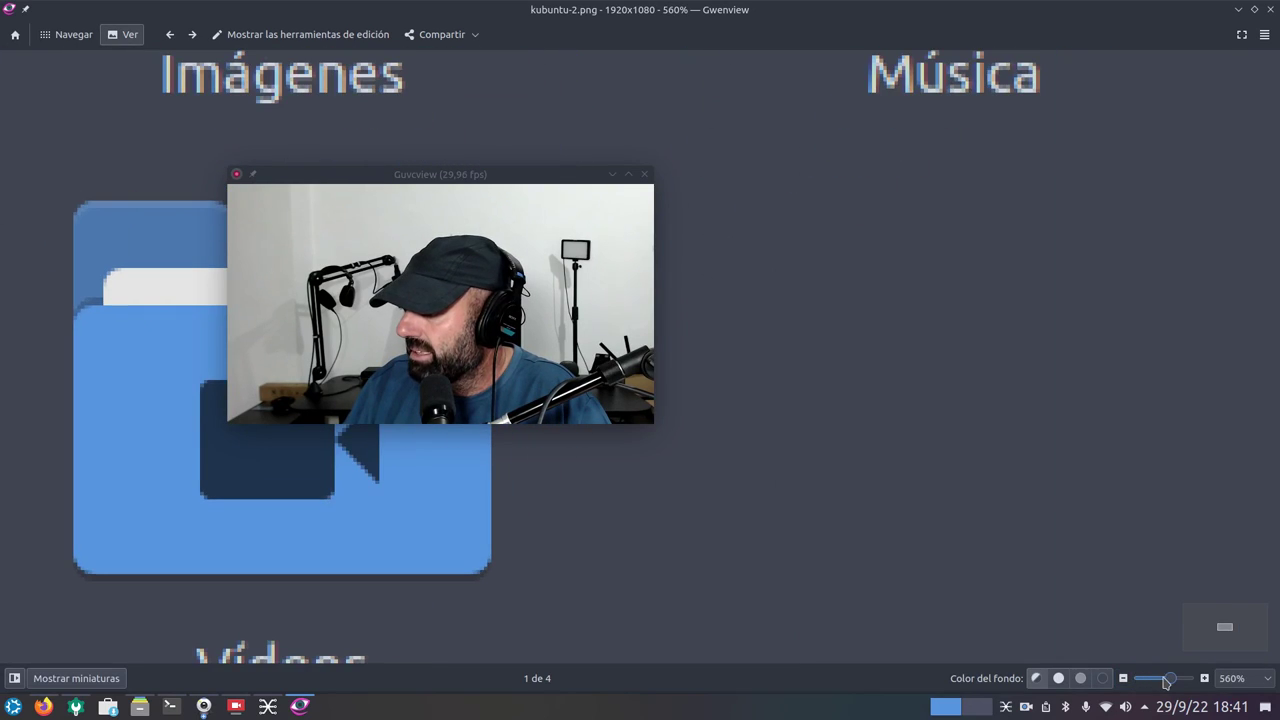
{"action": "left_click_drag", "start_coordinate": [1166, 682], "coordinate": [1142, 681]}
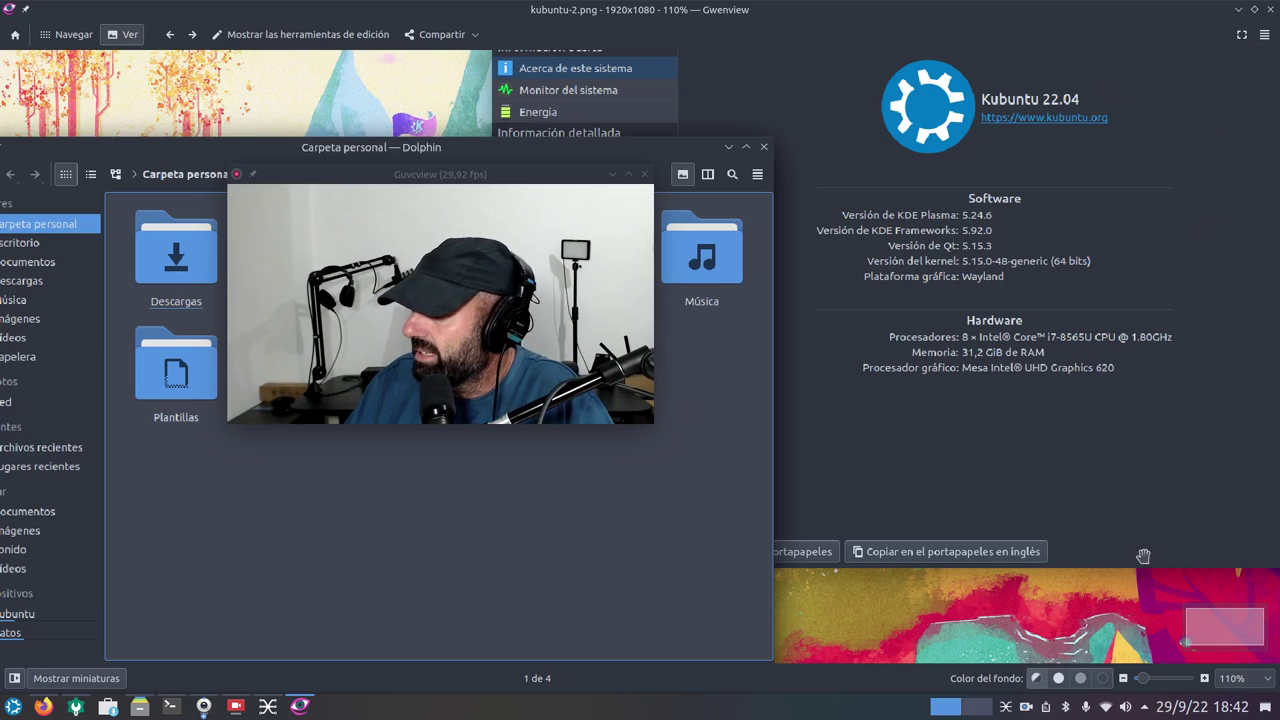
{"action": "left_click", "coordinate": [1272, 10]}
View Screenshot_20220929_151358.png to check the additional packages required by plasma-workspace-wayland, and close the image.
{"action": "left_click_drag", "start_coordinate": [568, 186], "coordinate": [731, 510]}
{"action": "double_click", "coordinate": [609, 145]}
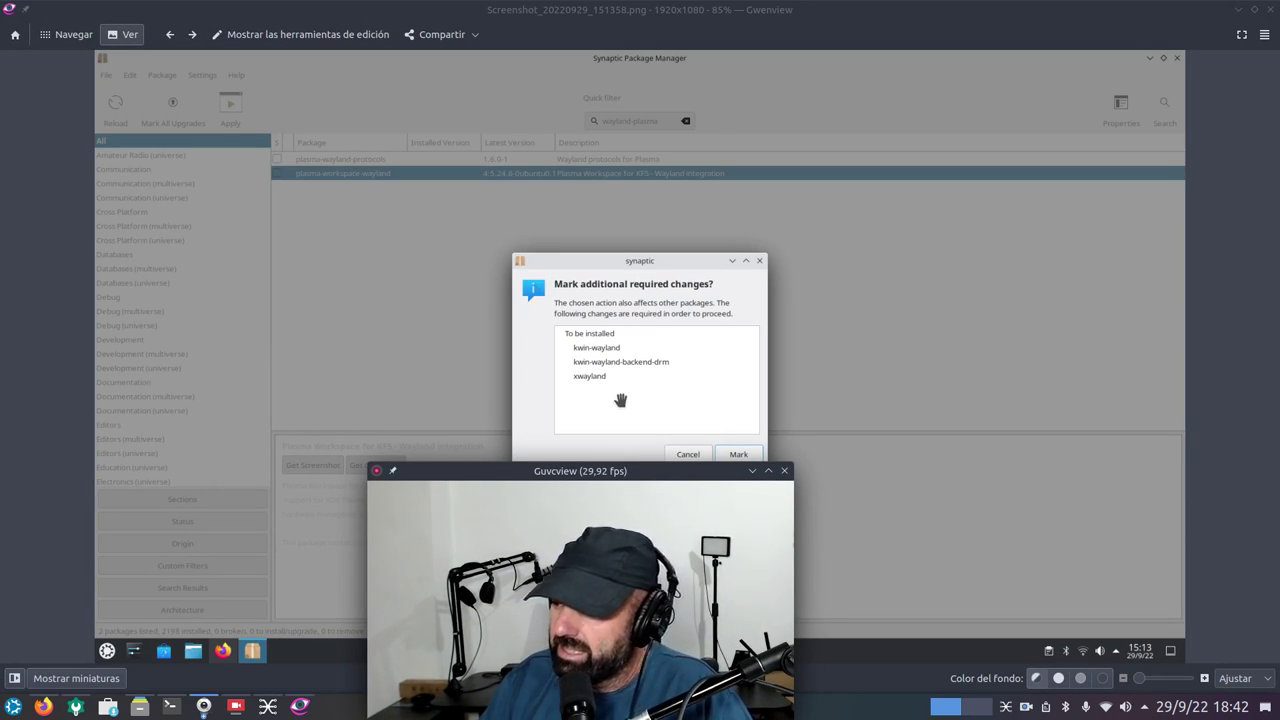
{"action": "left_click_drag", "start_coordinate": [590, 471], "coordinate": [996, 104]}
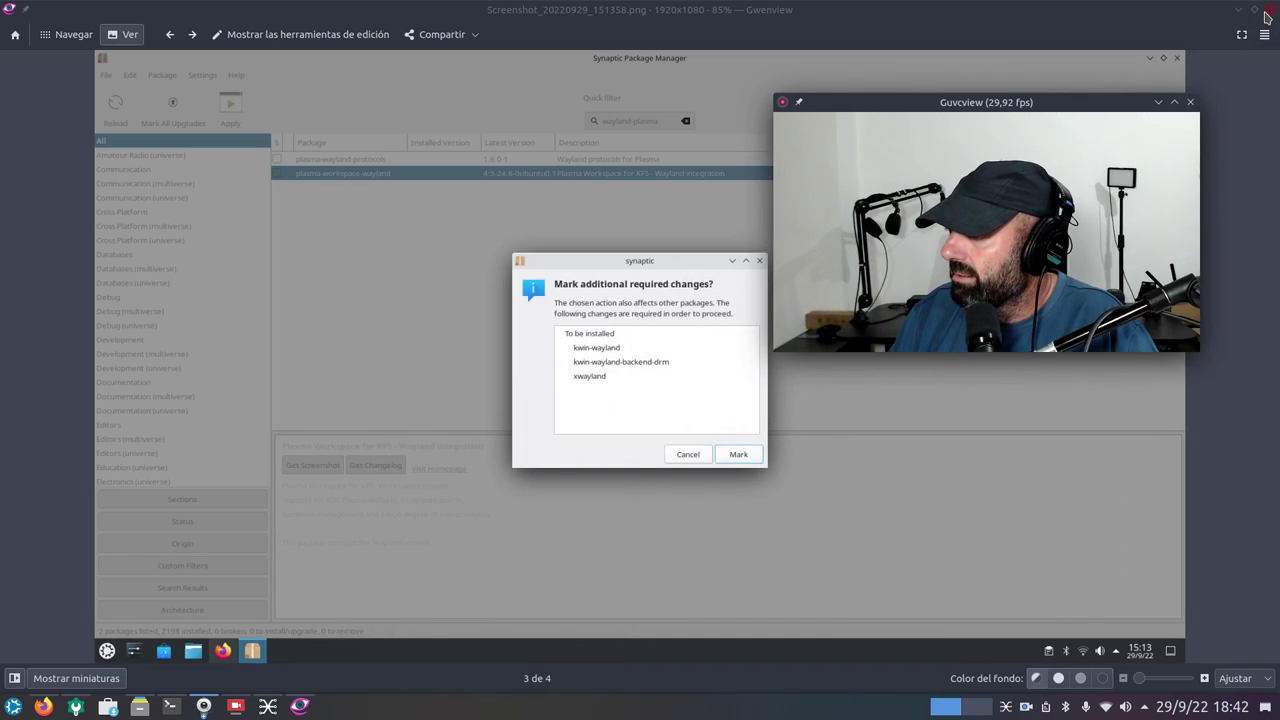
{"action": "left_click", "coordinate": [1267, 12]}
View Screenshot_20220929_151424.png to check Synaptic's summary of the Wayland packages, and close the image and Dolphin.
{"action": "left_click", "coordinate": [705, 162]}
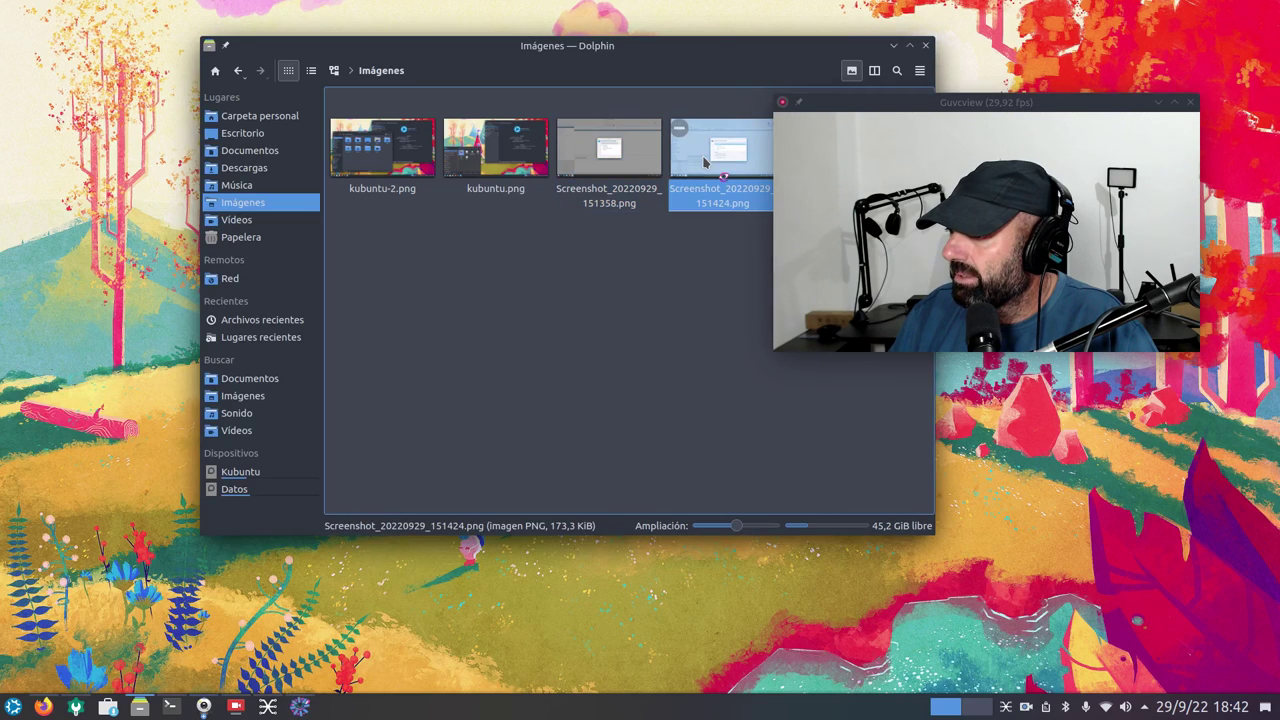
{"action": "double_click", "coordinate": [705, 162]}
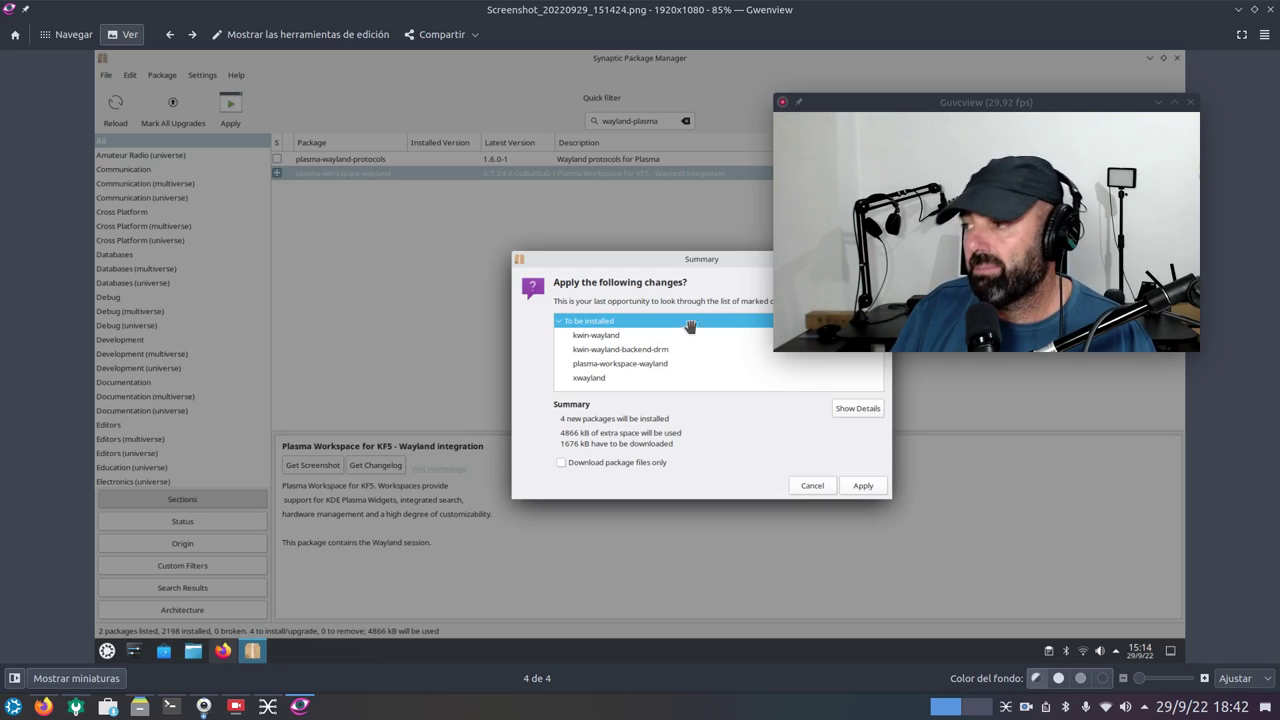
{"action": "left_click_drag", "start_coordinate": [1029, 102], "coordinate": [1007, 172]}
{"action": "left_click", "coordinate": [1269, 10]}
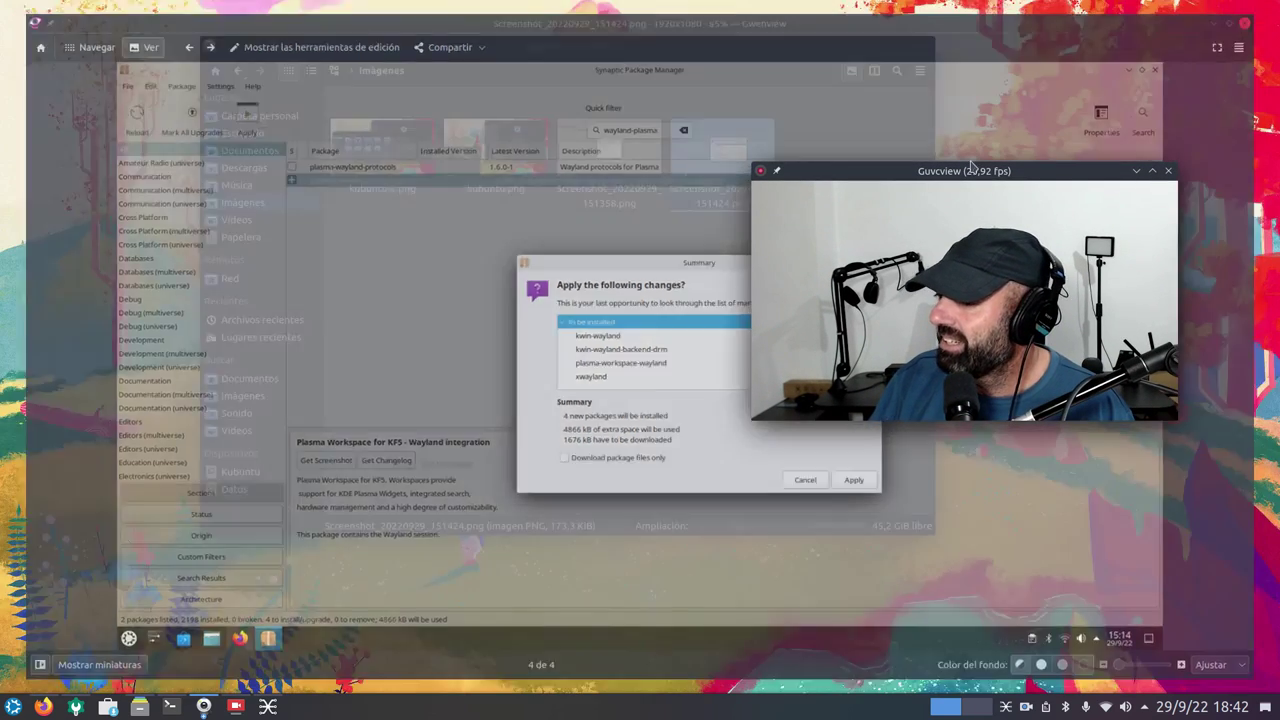
{"action": "left_click", "coordinate": [926, 45]}
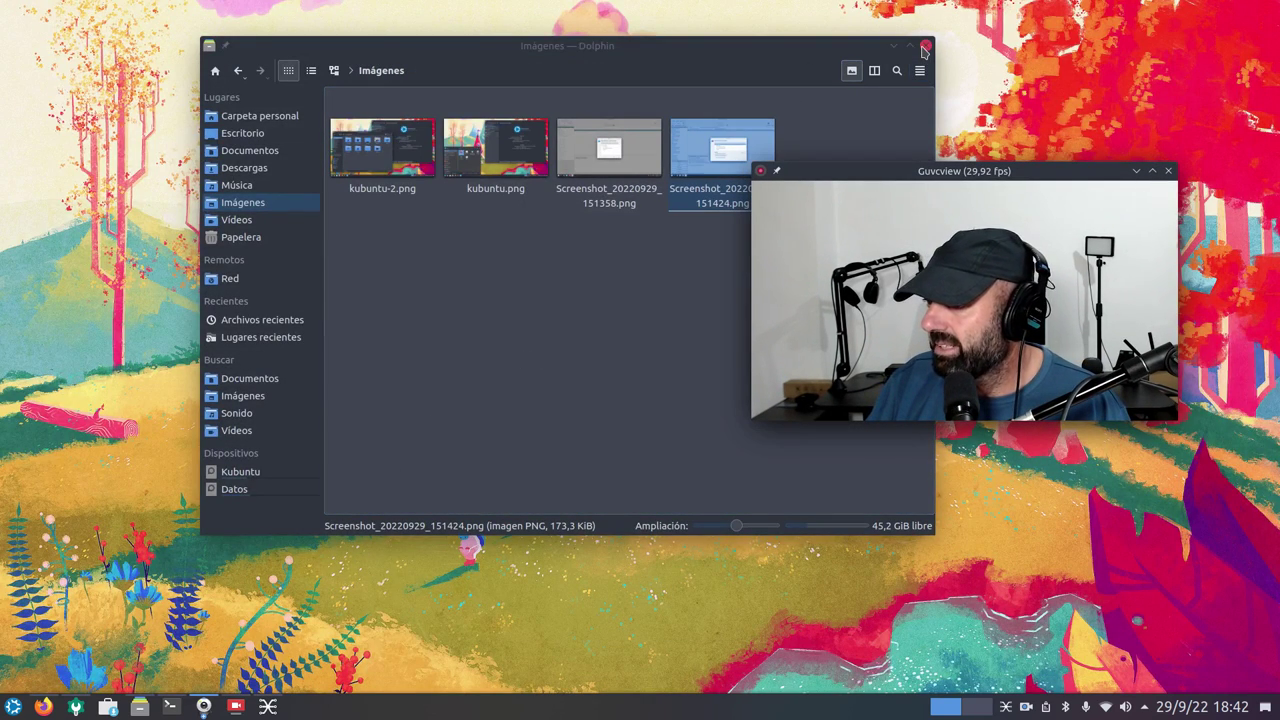
Launch Synaptic Package Manager, authenticate with the account password, and lower the webcam window off the upper package rows.
{"action": "left_click", "coordinate": [16, 708]}
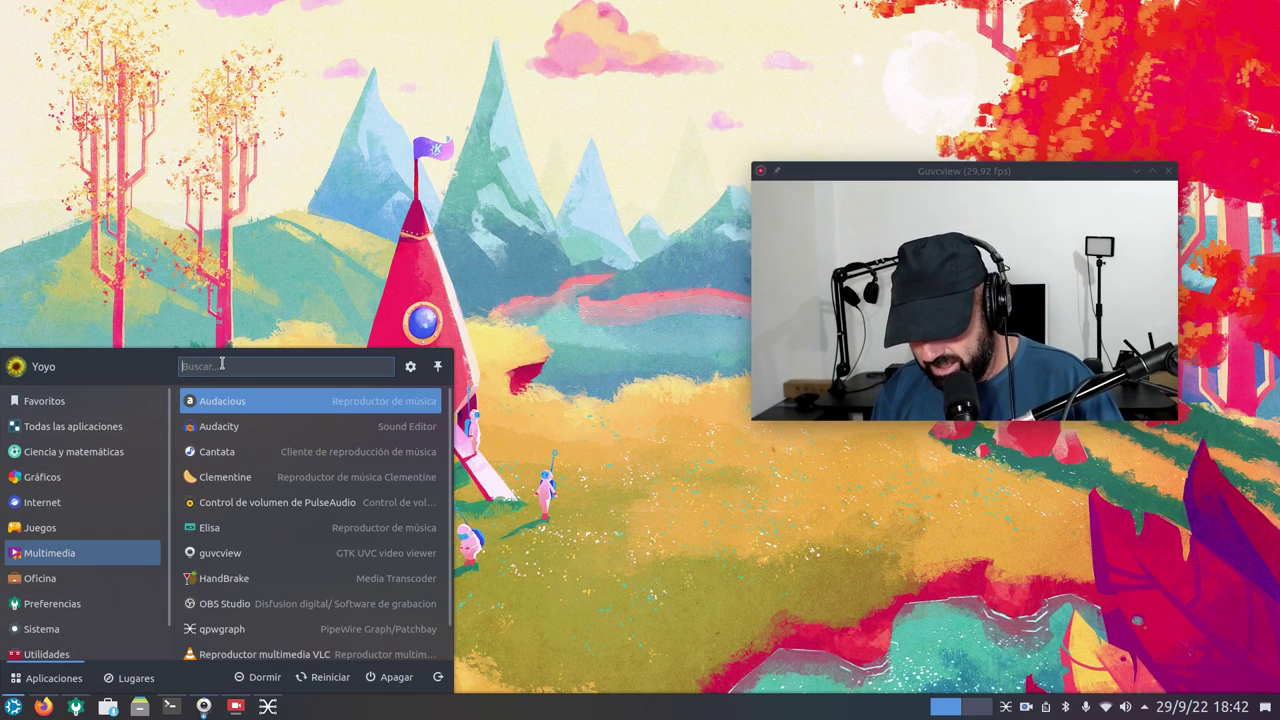
{"action": "type", "text": "sy"}
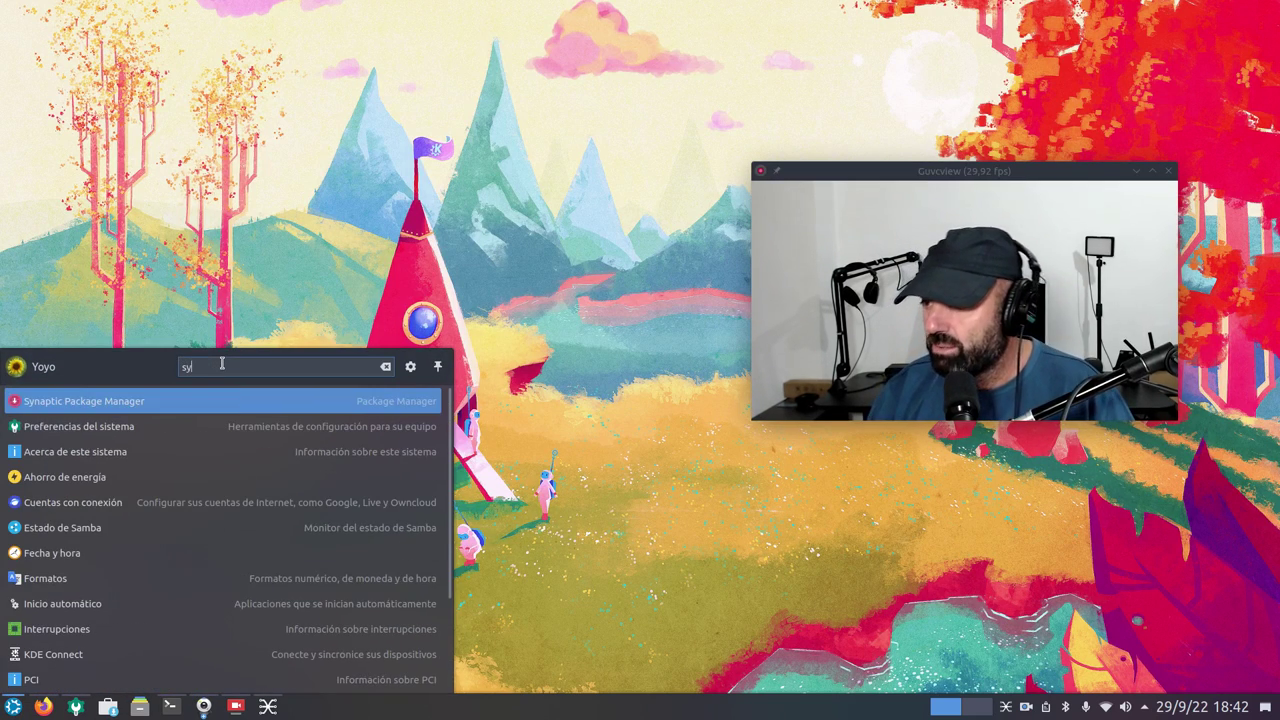
{"action": "left_click", "coordinate": [48, 401]}
{"action": "type", "text": "●●●●●●●"}
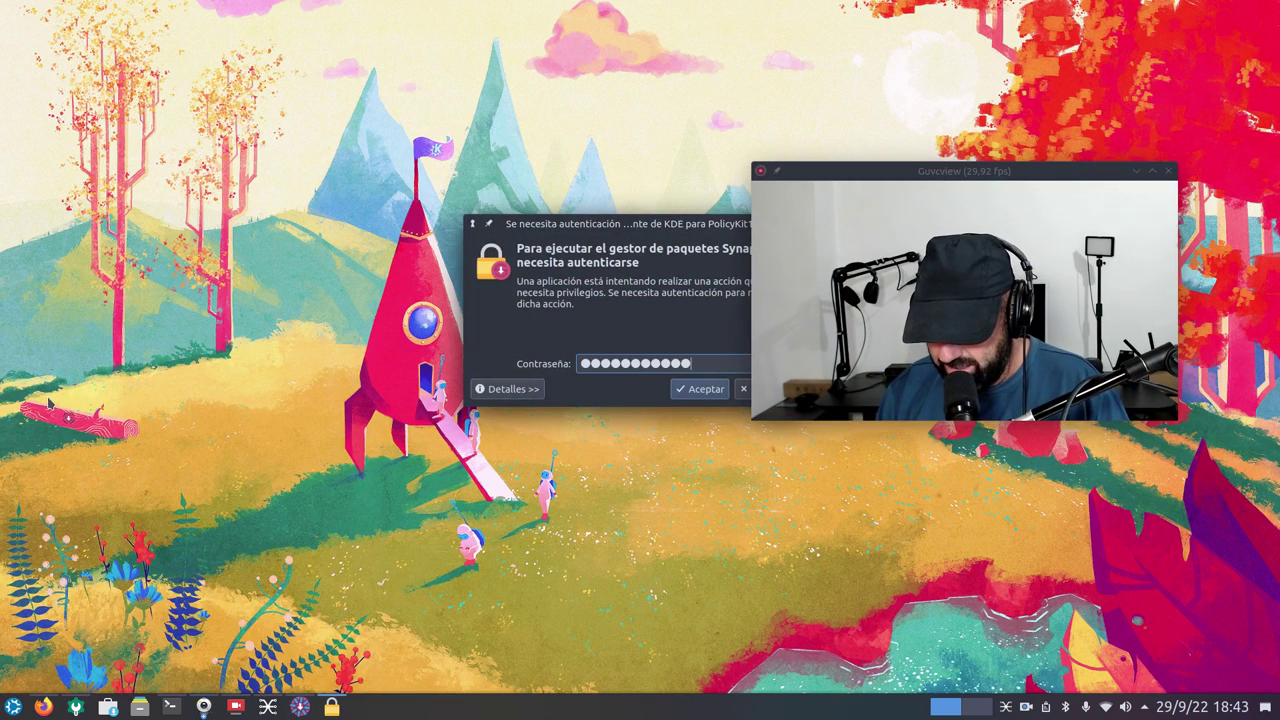
{"action": "key", "text": "Return"}
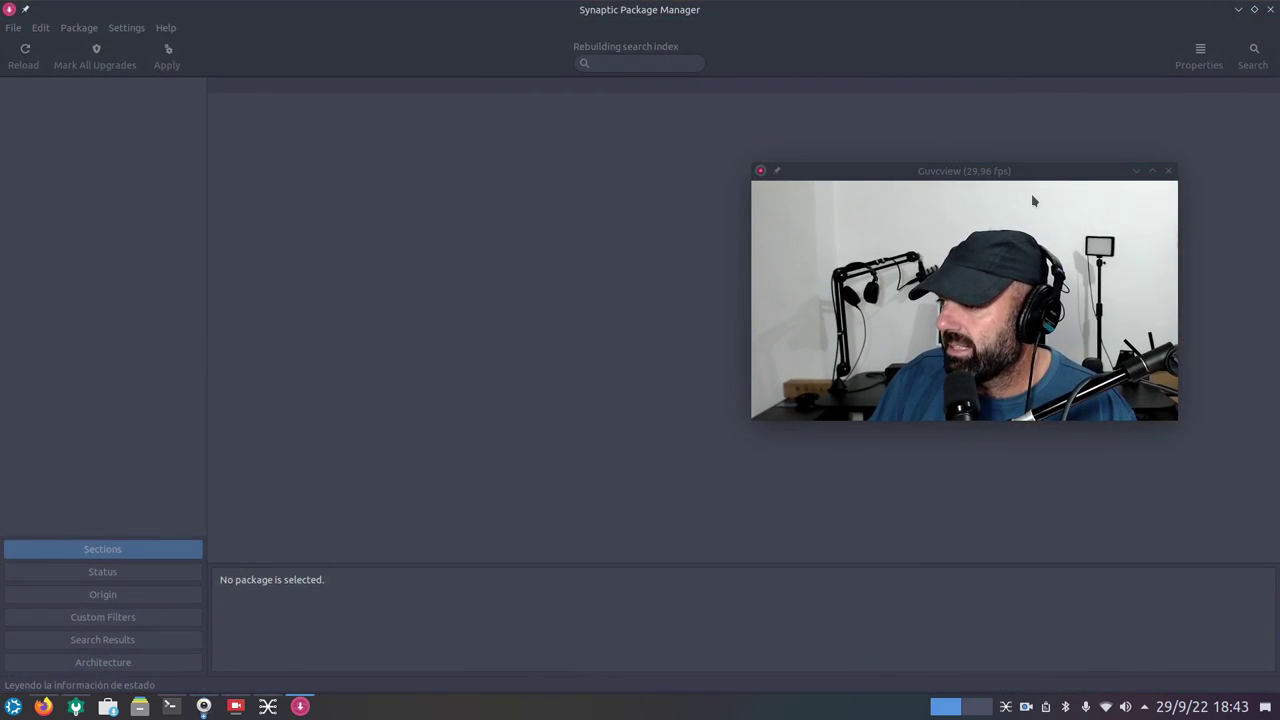
{"action": "left_click_drag", "start_coordinate": [1019, 172], "coordinate": [1031, 297]}
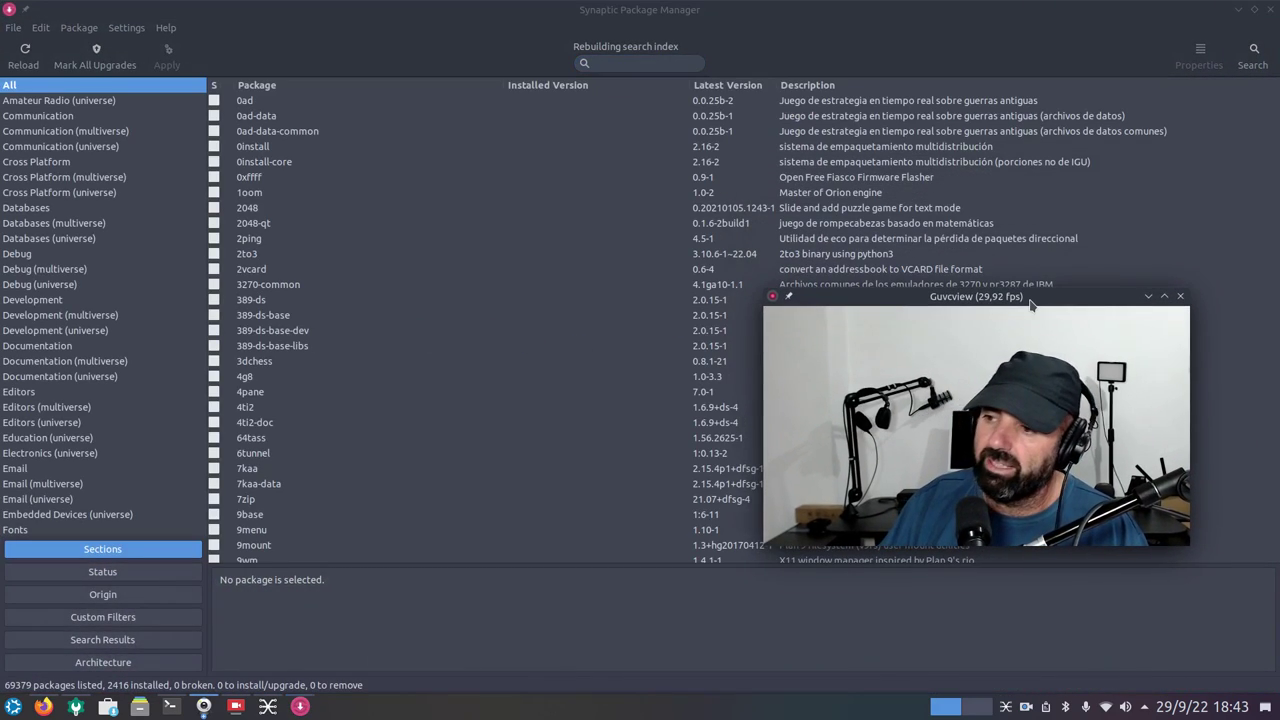
Filter the Synaptic packages by plasma-wayland and view the details of plasma-workspace-wayland.
{"action": "left_click", "coordinate": [627, 62]}
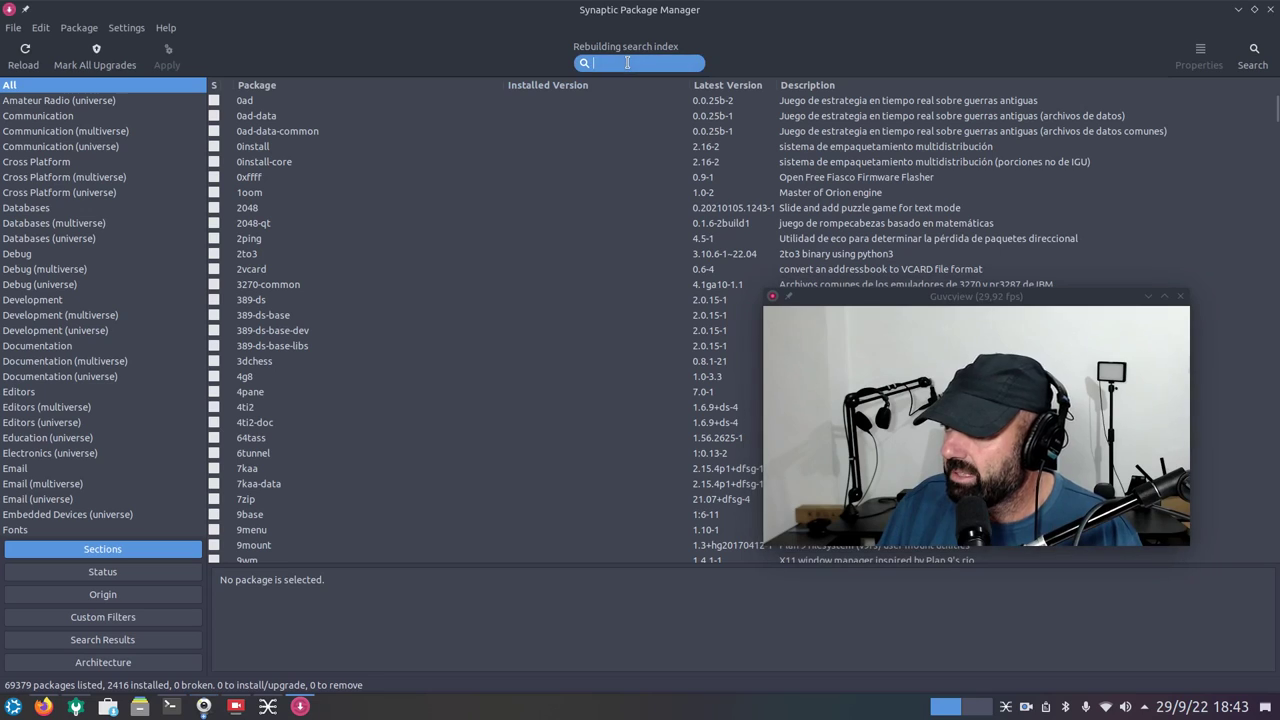
{"action": "type", "text": "pls"}
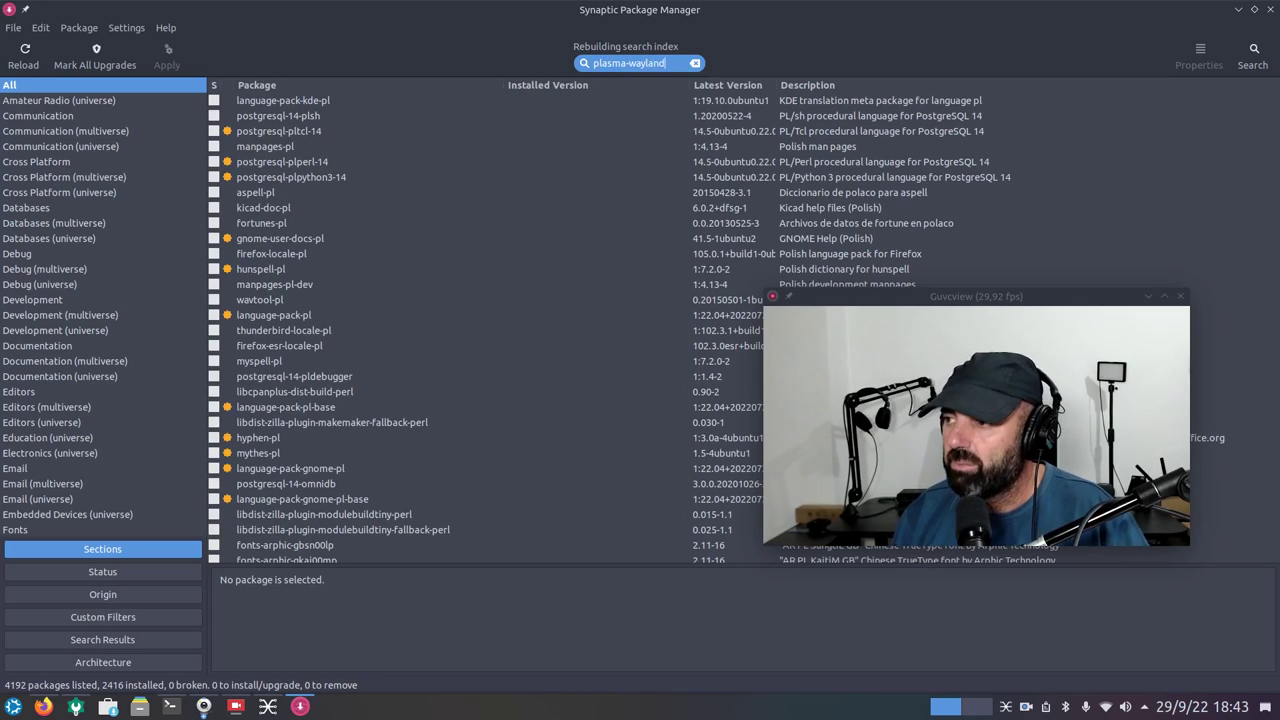
{"action": "left_click", "coordinate": [308, 115]}
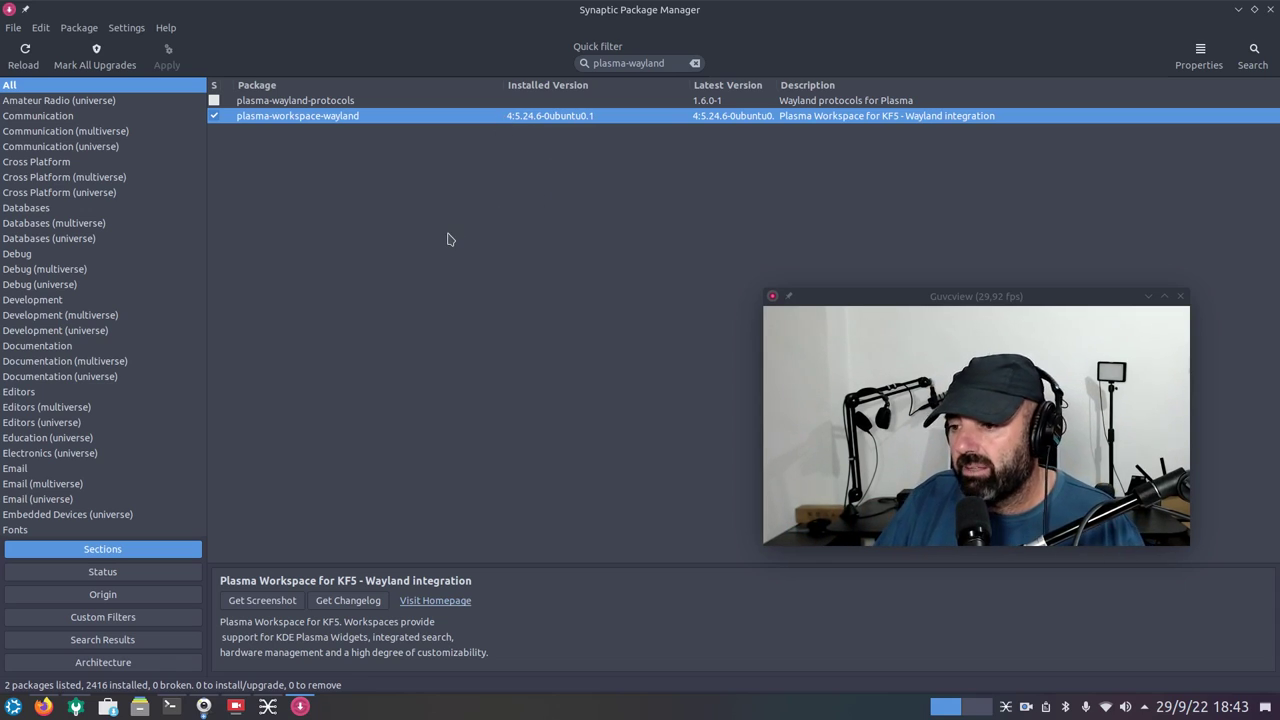
Filter the Synaptic packages by arc-theme and view the arc-theme package's details.
{"action": "triple_click", "coordinate": [671, 66]}
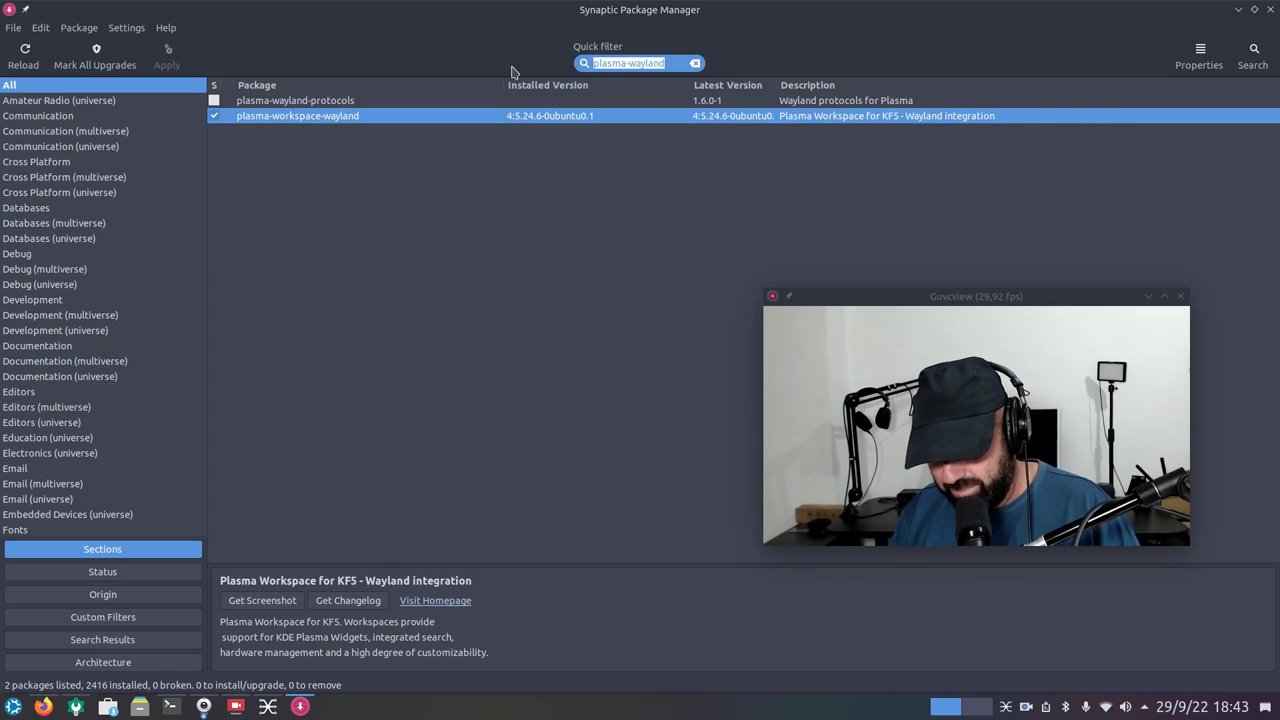
{"action": "type", "text": "arc-theme"}
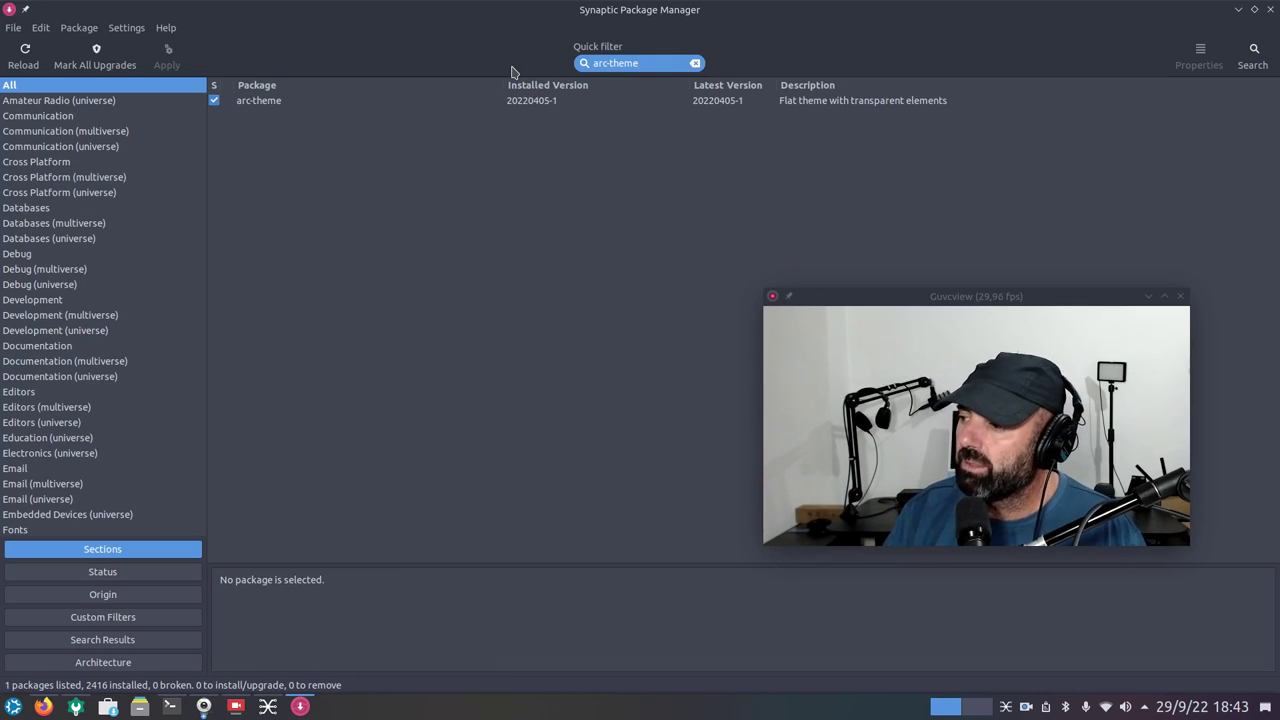
{"action": "left_click", "coordinate": [276, 102]}
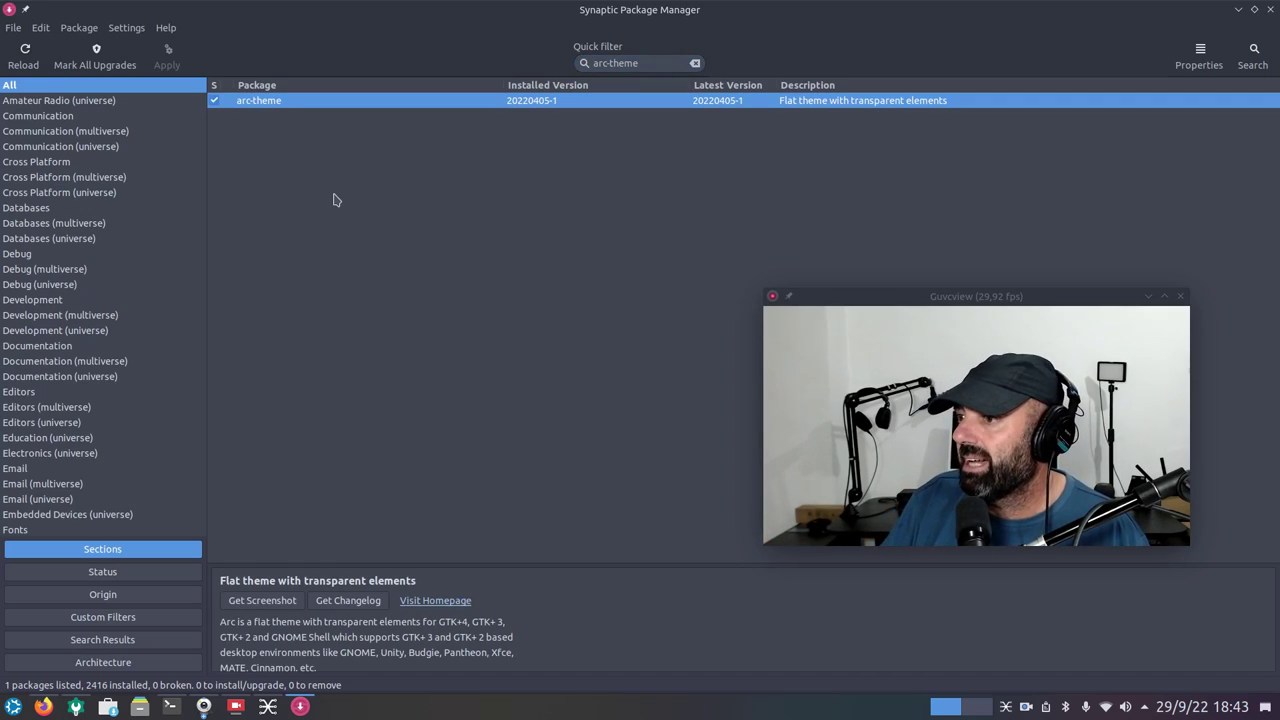
Filter the Synaptic packages by arc-kde, view the package's details, and close Synaptic.
{"action": "left_click", "coordinate": [647, 63]}
{"action": "key", "text": "BackSpace"}
{"action": "key", "text": "BackSpace"}
{"action": "key", "text": "BackSpace"}
{"action": "key", "text": "BackSpace"}
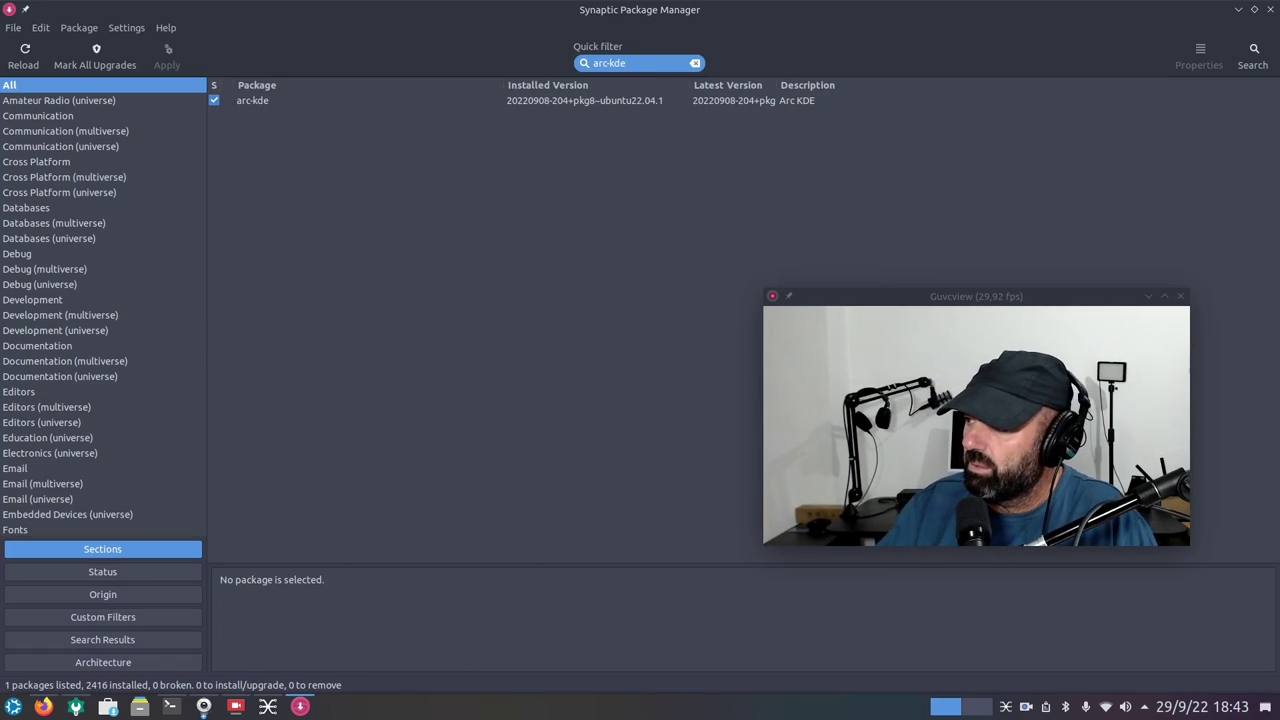
{"action": "left_click", "coordinate": [614, 106]}
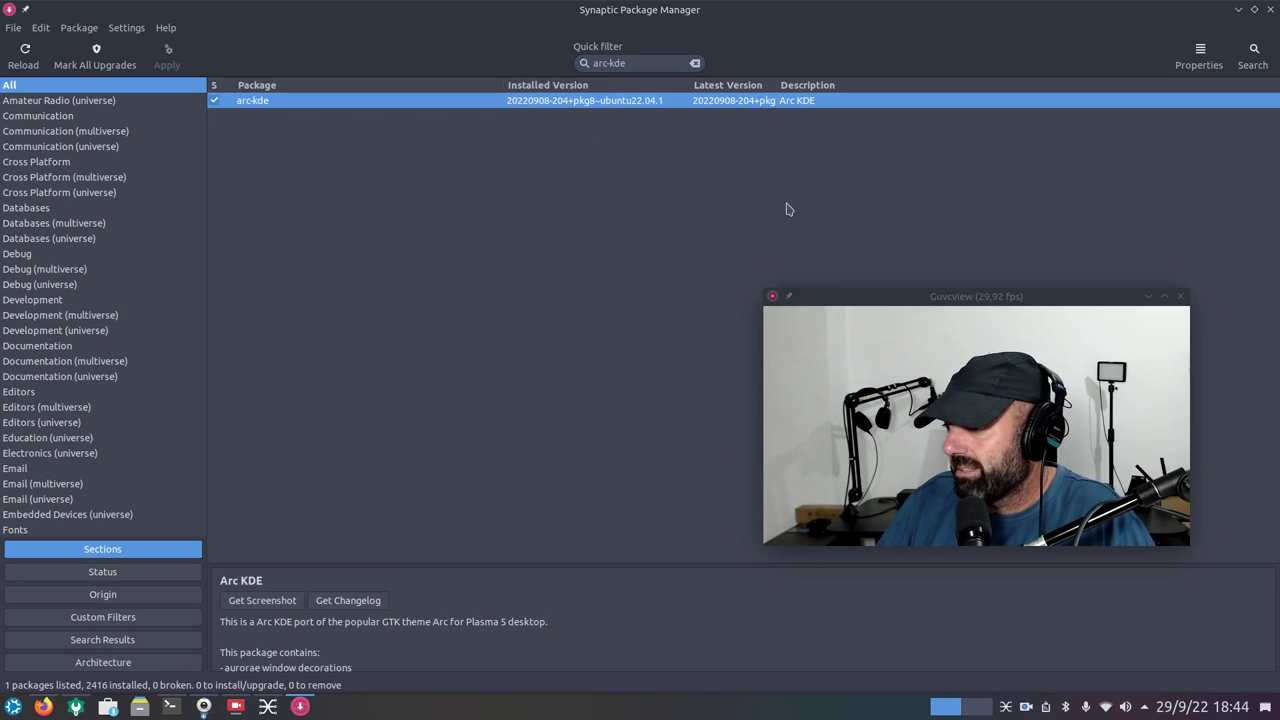
{"action": "left_click", "coordinate": [1270, 10]}
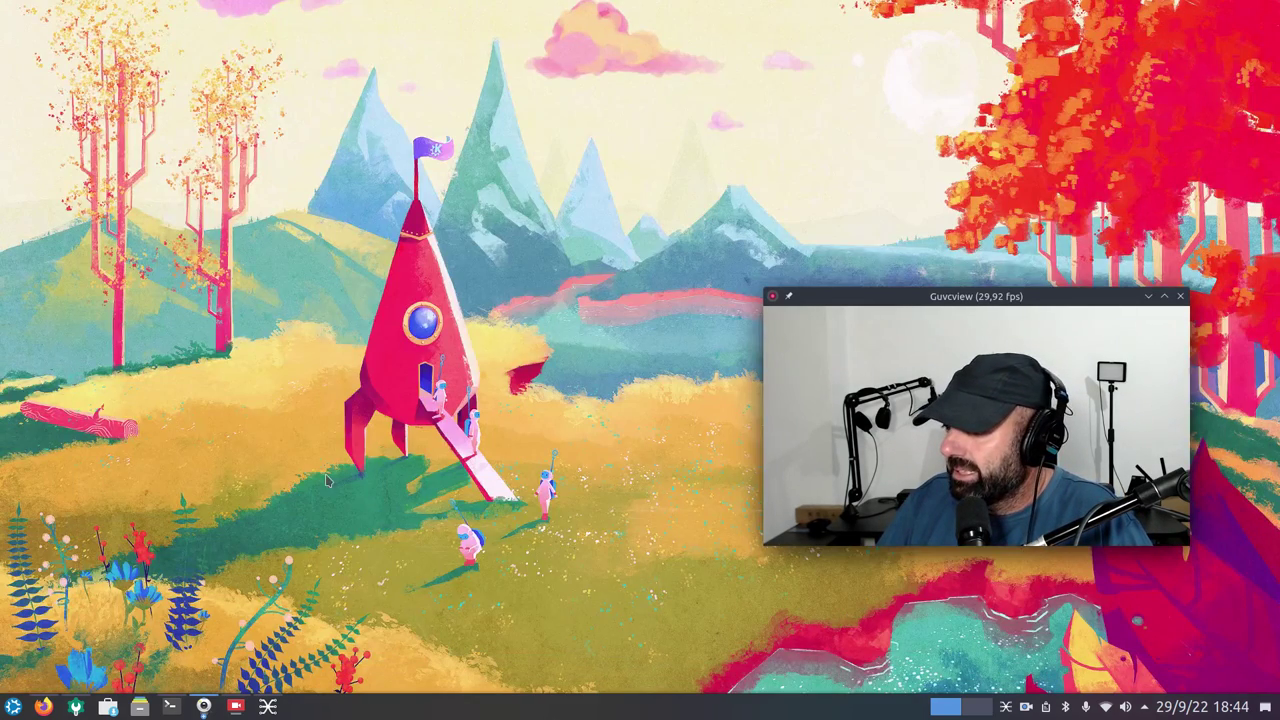
Review the OBS Studio download page in Firefox, including its Linux installation options, and minimize the browser.
{"action": "left_click", "coordinate": [43, 706]}
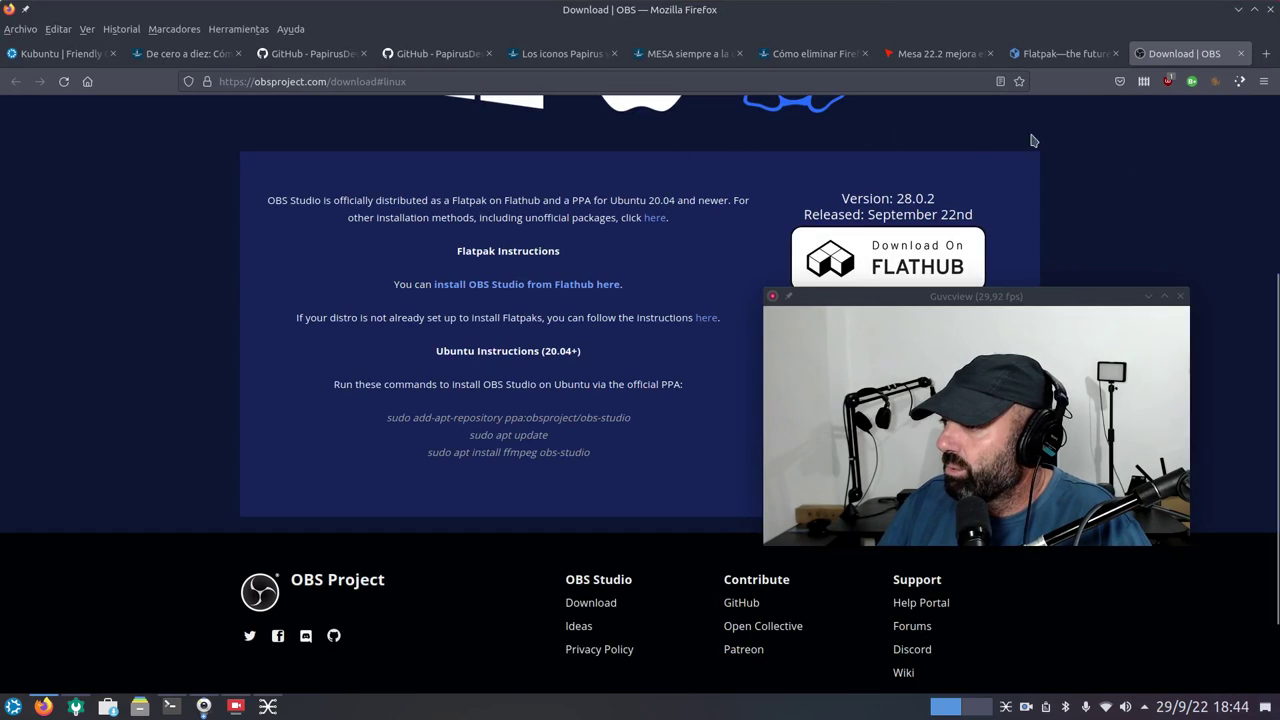
{"action": "scroll", "coordinate": [628, 322], "scroll_direction": "up", "scroll_amount": 5}
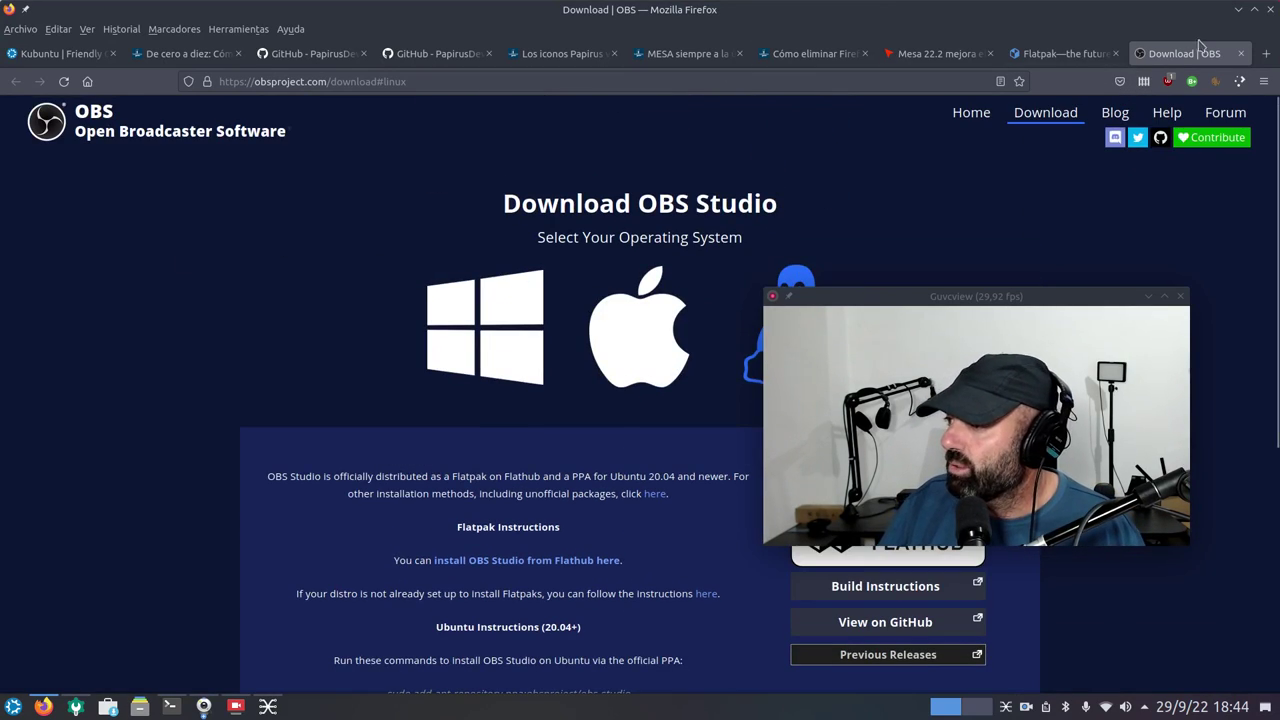
{"action": "left_click", "coordinate": [1239, 10]}
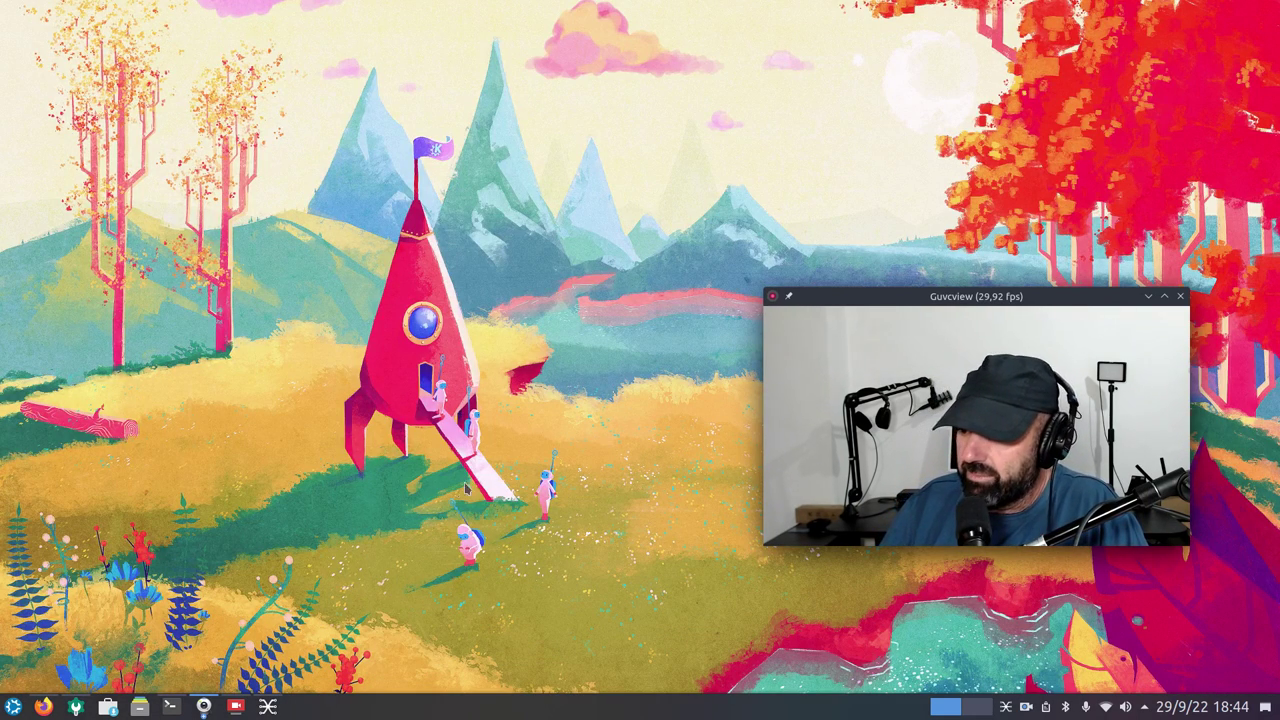
Open Discover in a maximized window and lower the webcam window away from the featured applications.
{"action": "left_click", "coordinate": [325, 272]}
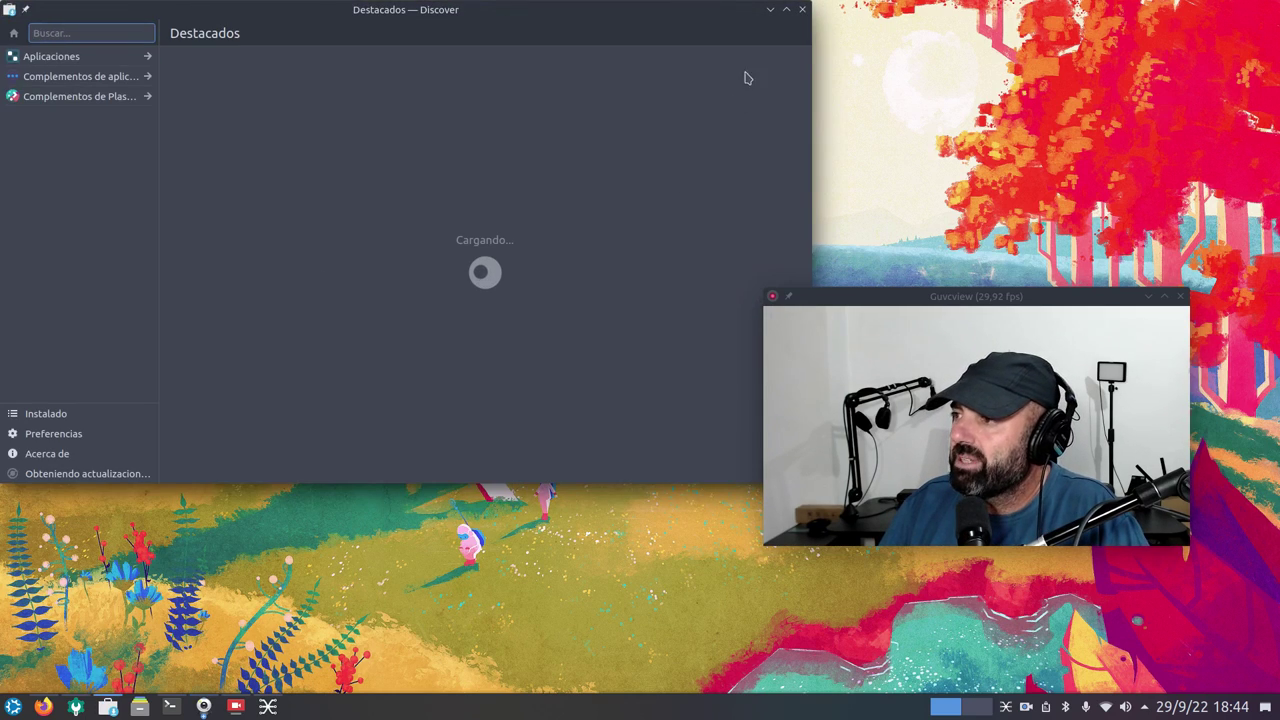
{"action": "left_click", "coordinate": [786, 10]}
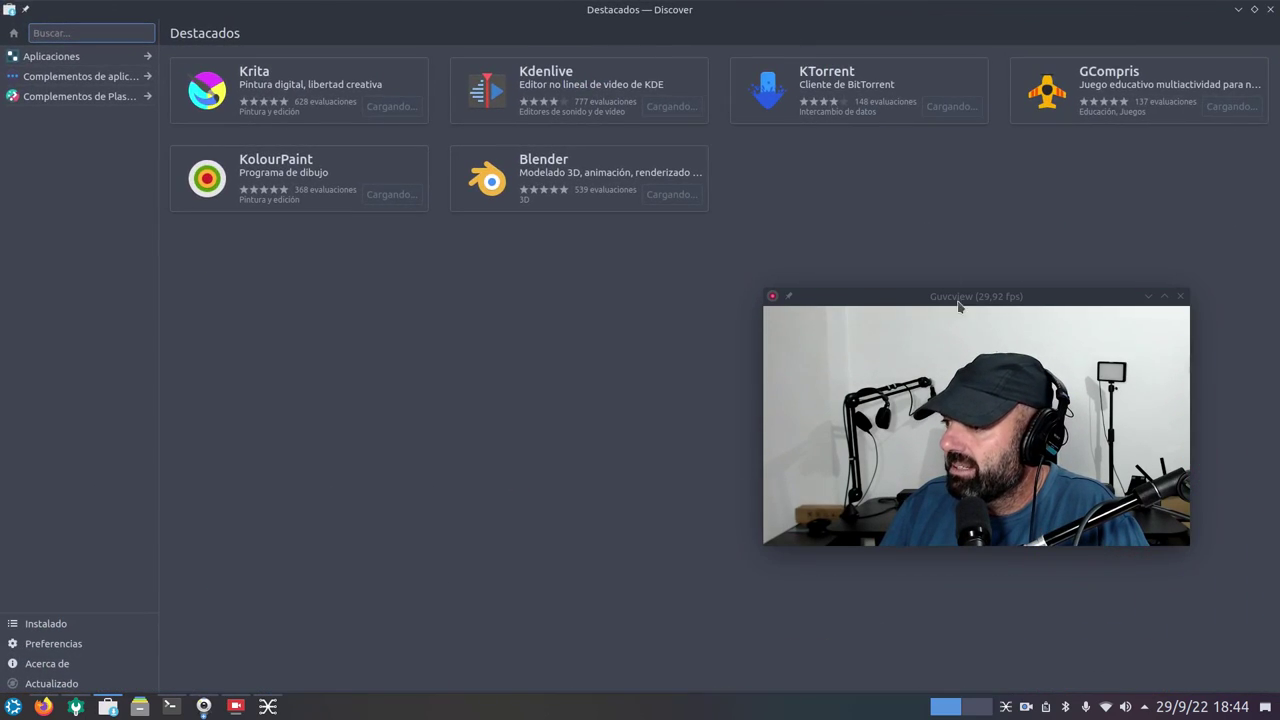
{"action": "left_click_drag", "start_coordinate": [959, 303], "coordinate": [957, 362]}
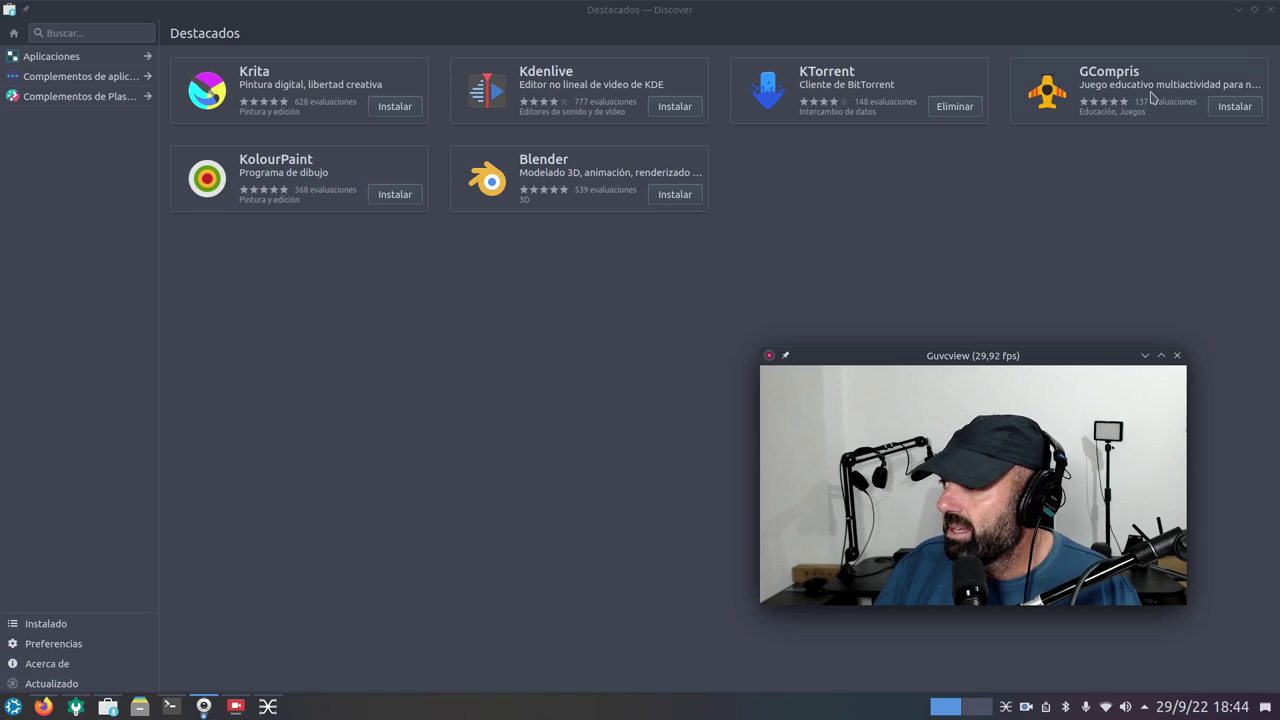
Search Discover for cawbird and open the Cawbird application's details.
{"action": "left_click", "coordinate": [98, 37]}
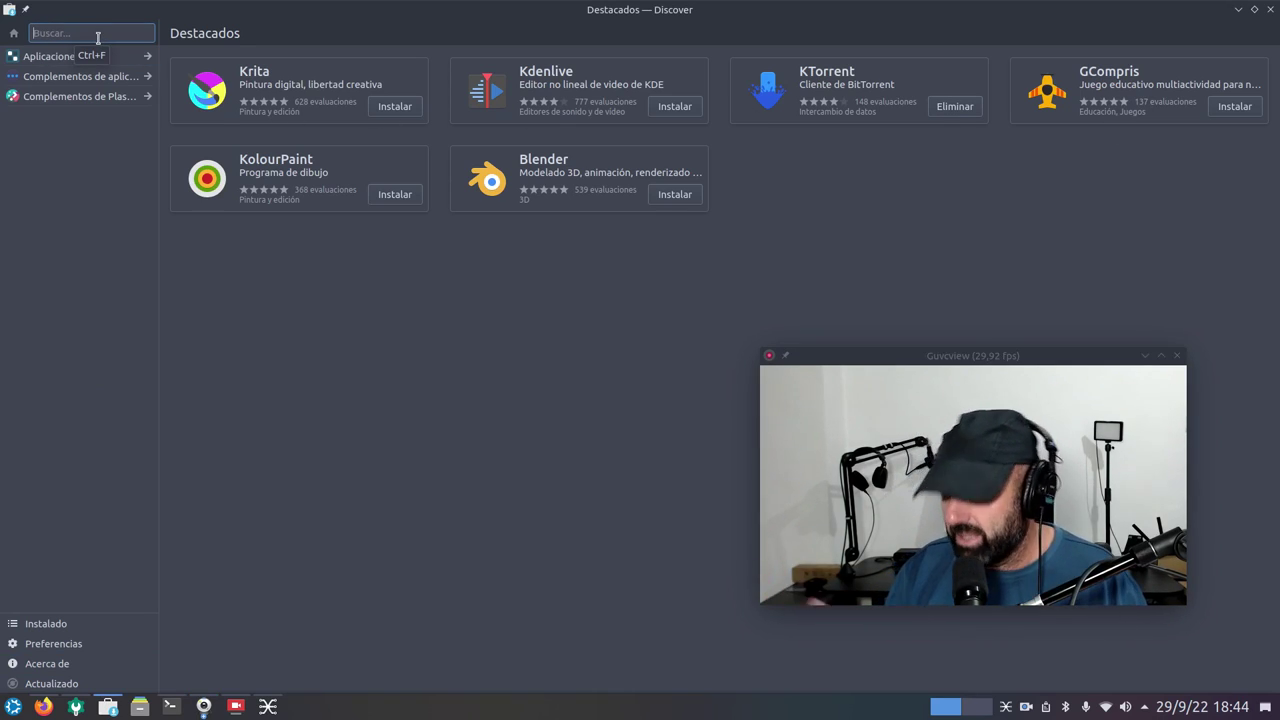
{"action": "type", "text": "cawbird"}
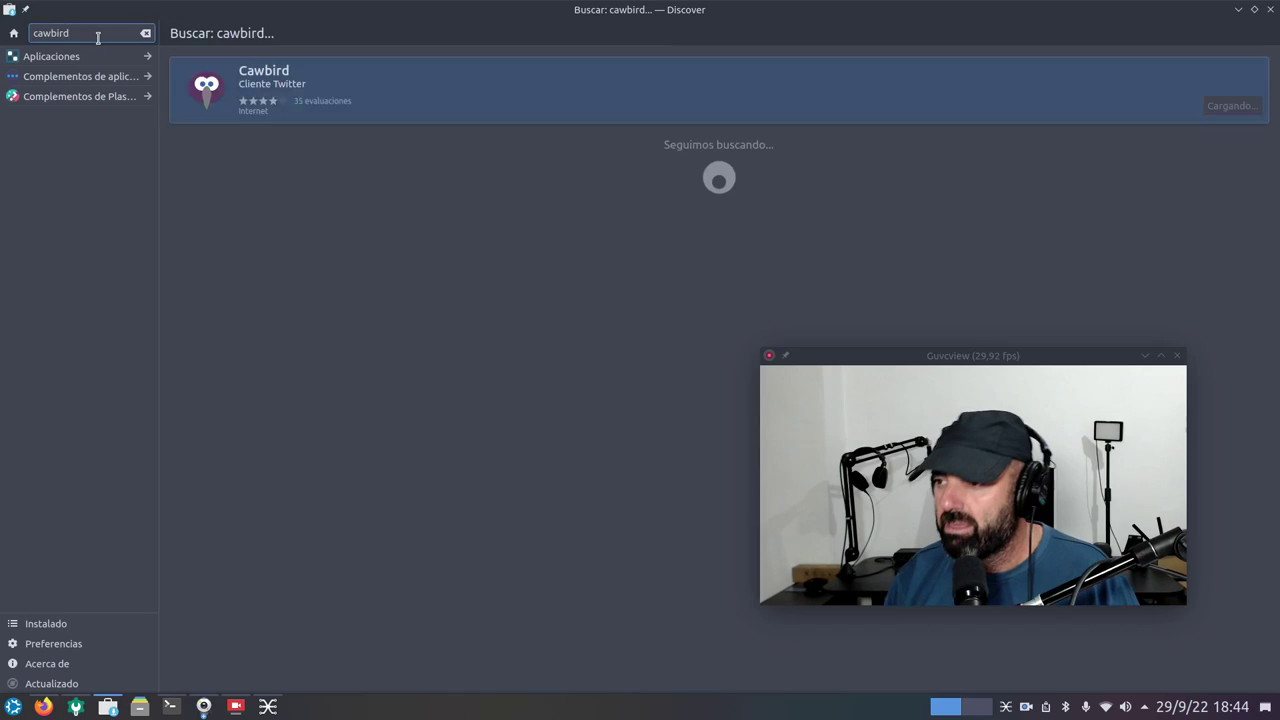
{"action": "left_click", "coordinate": [274, 78]}
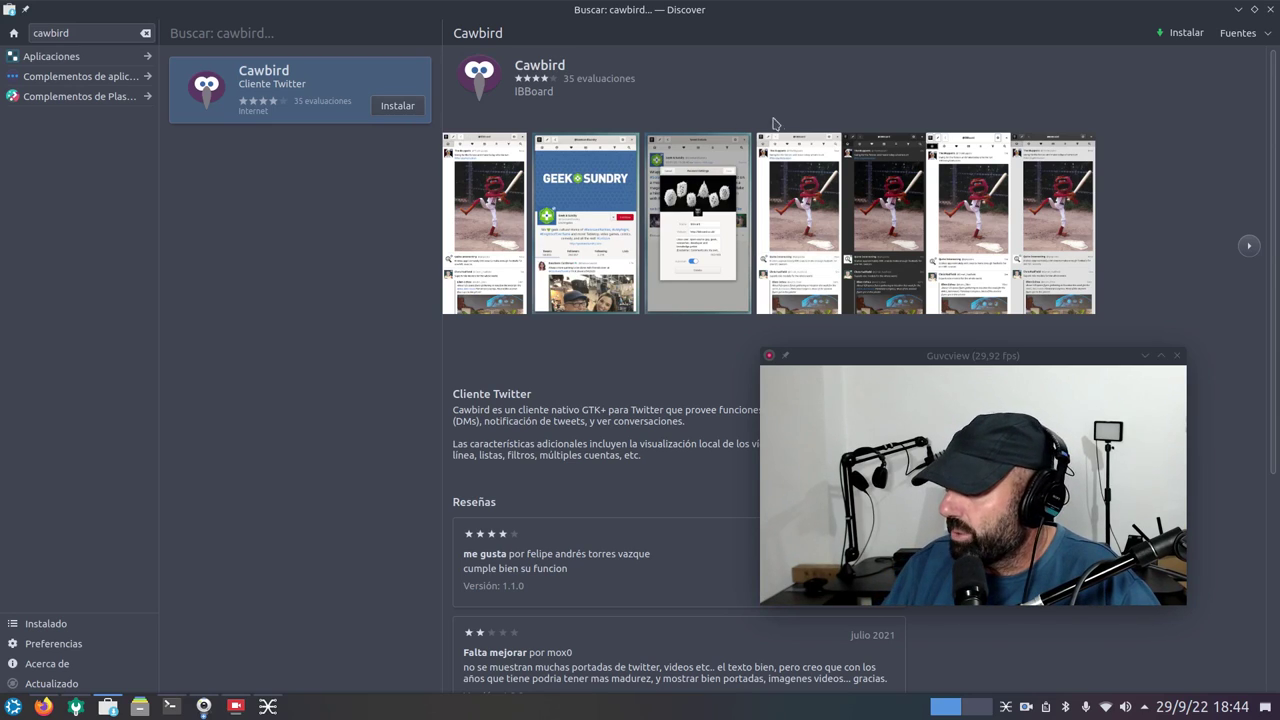
Switch Cawbird's source to flathub (Flatpak) and check the list of available sources again.
{"action": "left_click", "coordinate": [1264, 38]}
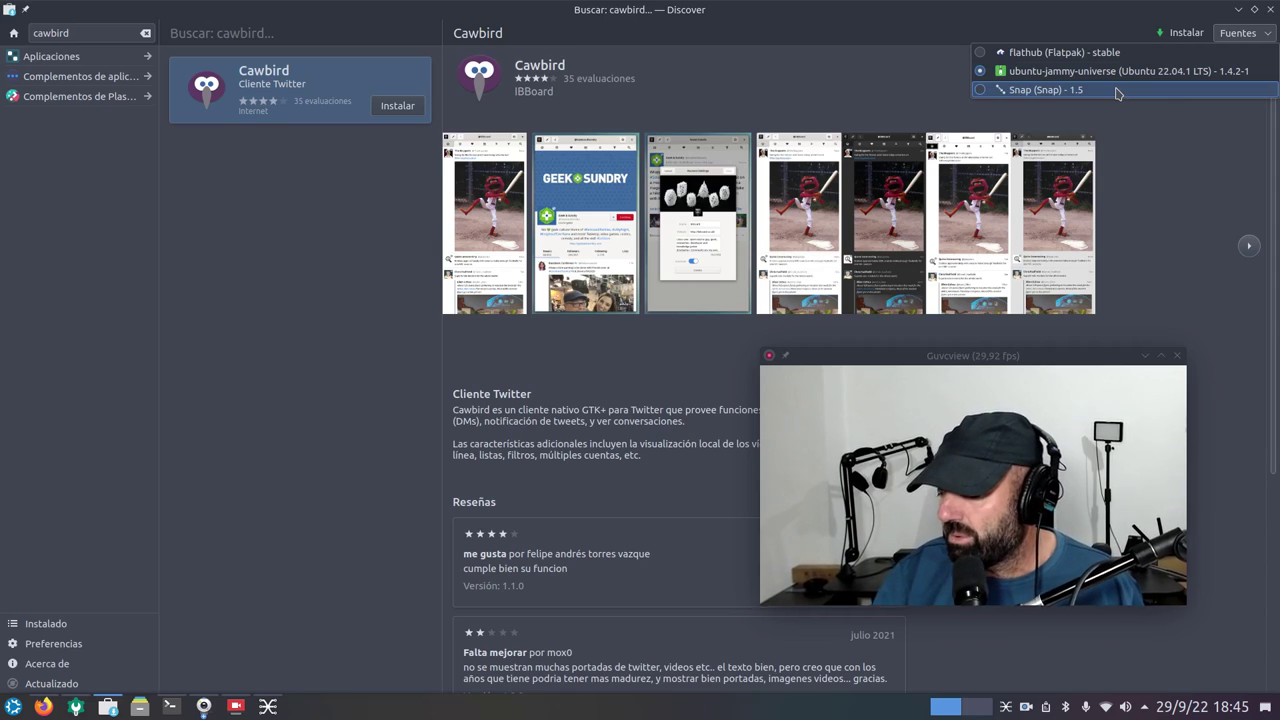
{"action": "left_click", "coordinate": [1066, 53]}
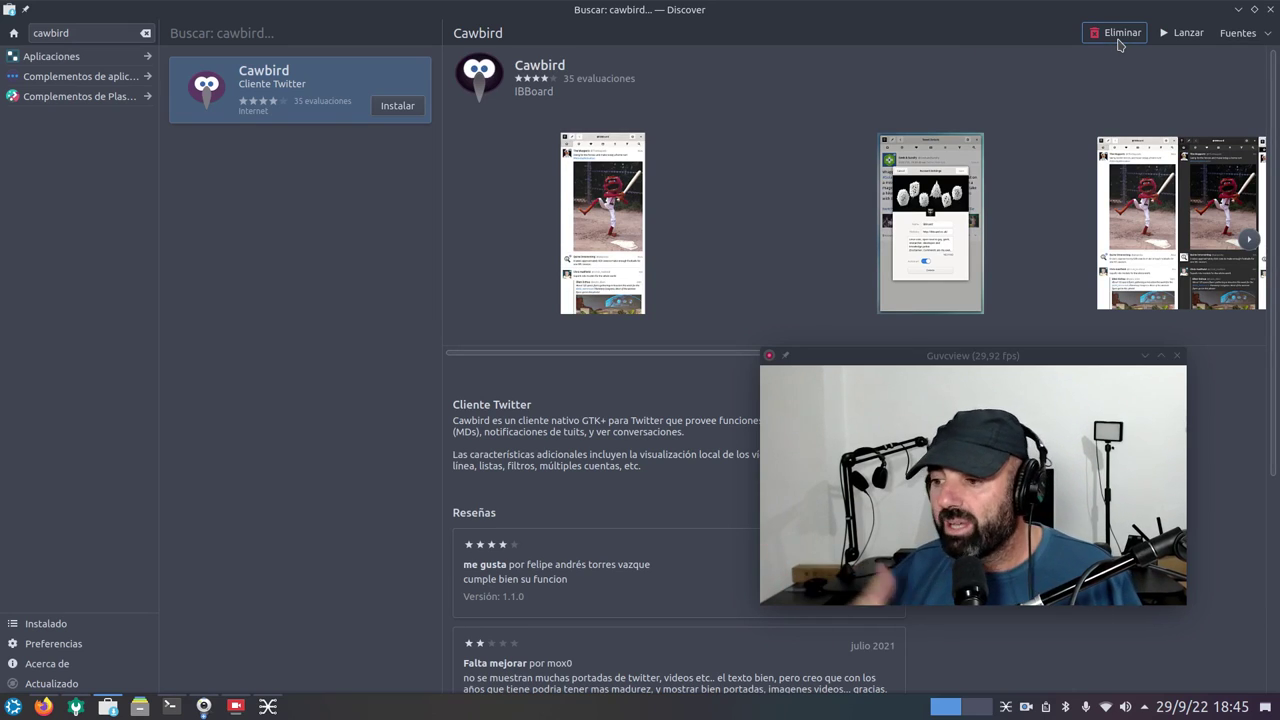
{"action": "left_click", "coordinate": [1240, 36]}
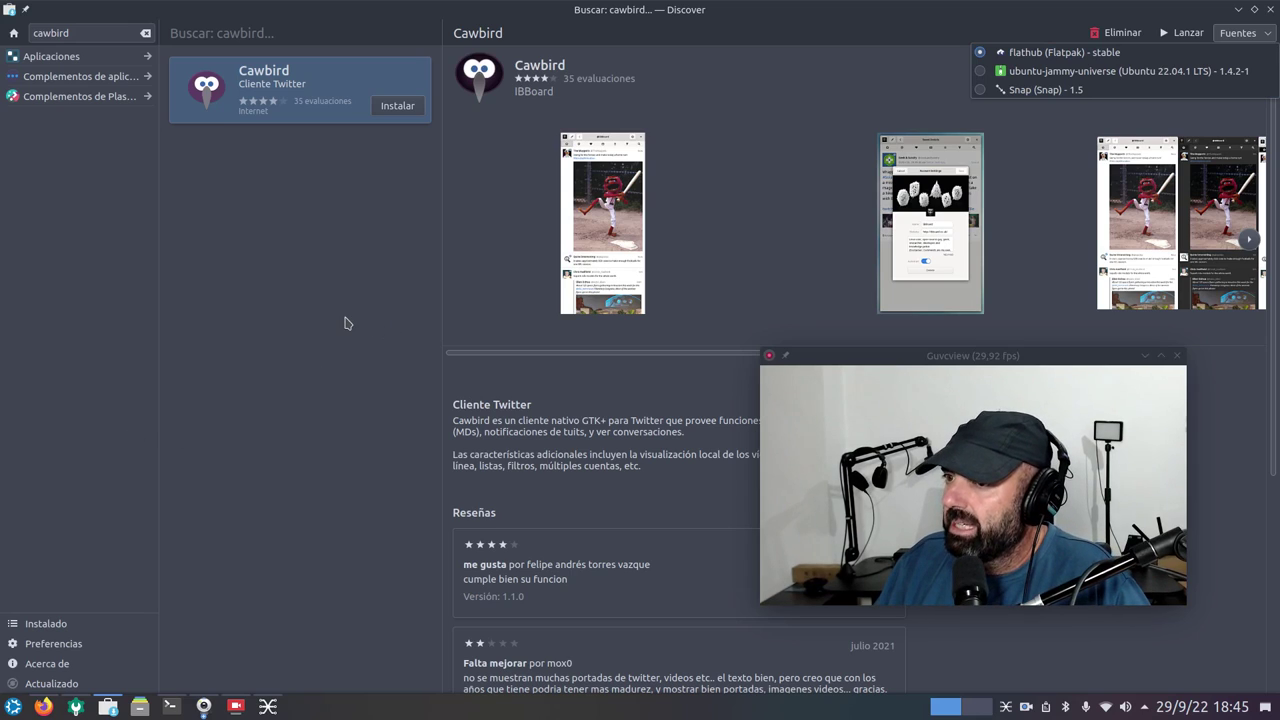
{"action": "left_click", "coordinate": [322, 290]}
Search Discover for qpw, open qpwgraph's details, and move the webcam window off its description and package information.
{"action": "left_click_drag", "start_coordinate": [100, 29], "coordinate": [3, 20]}
{"action": "type", "text": "qpw"}
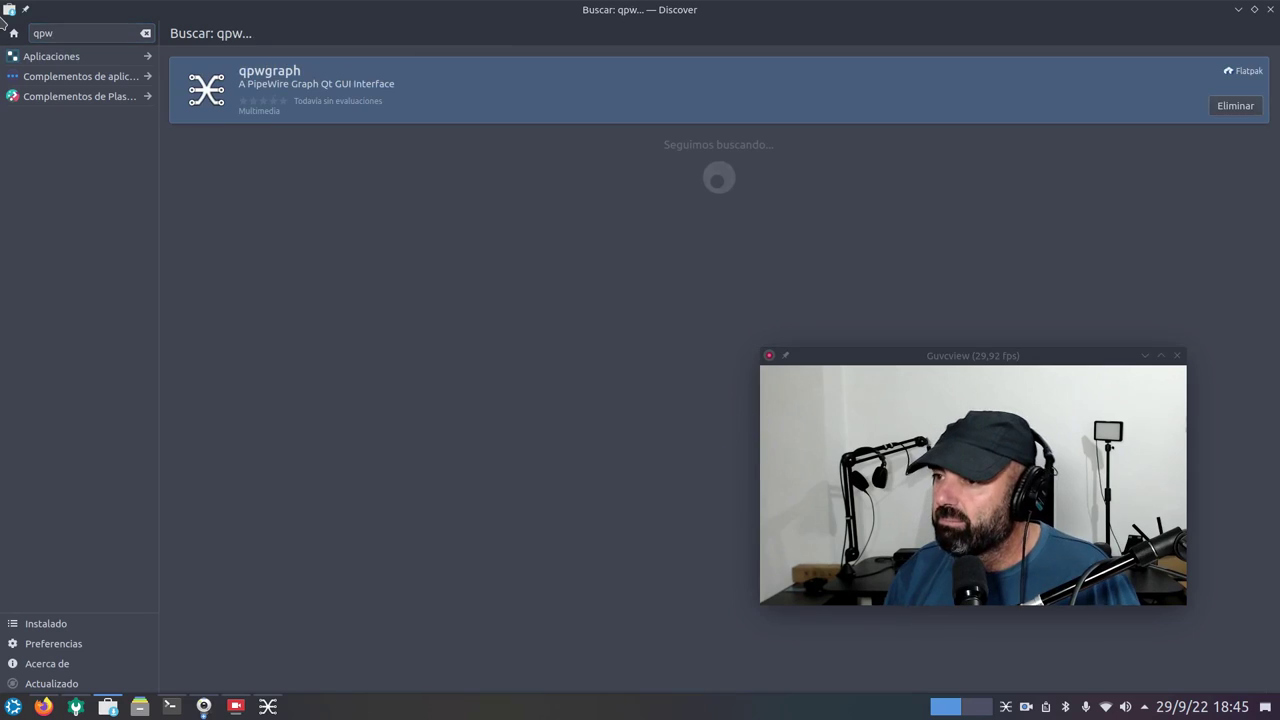
{"action": "left_click", "coordinate": [295, 87]}
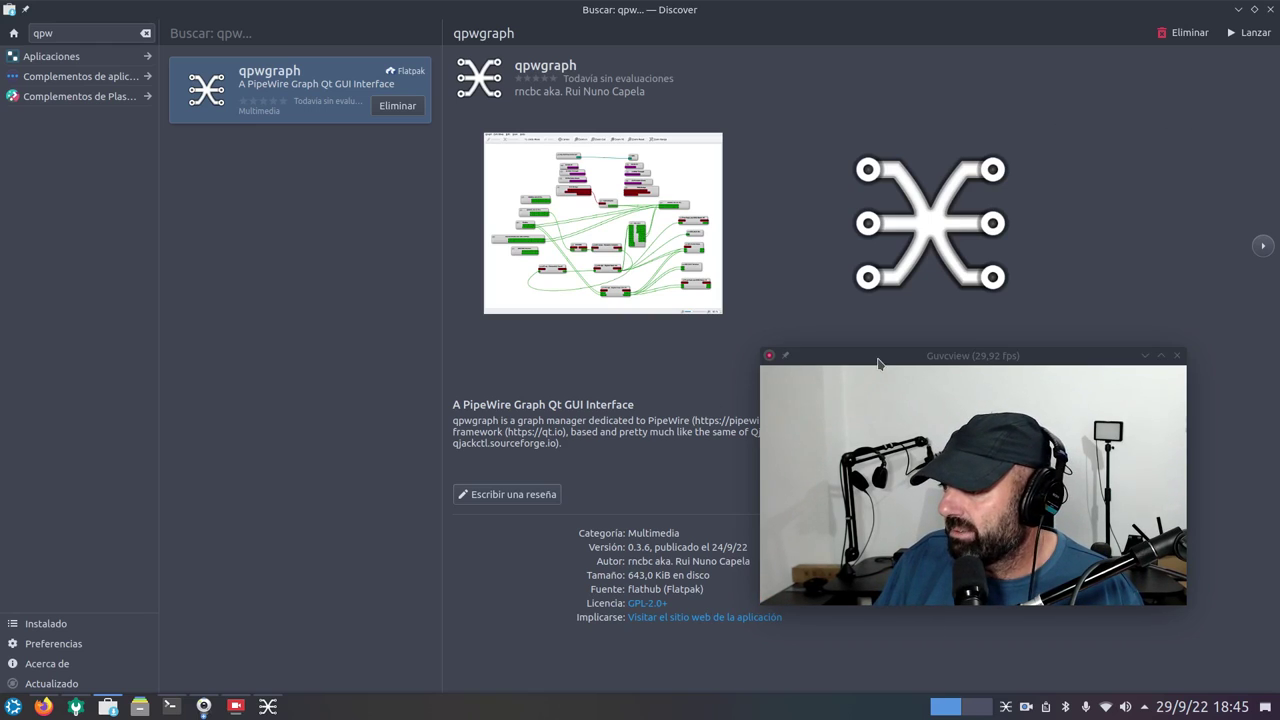
{"action": "left_click_drag", "start_coordinate": [876, 362], "coordinate": [905, 180]}
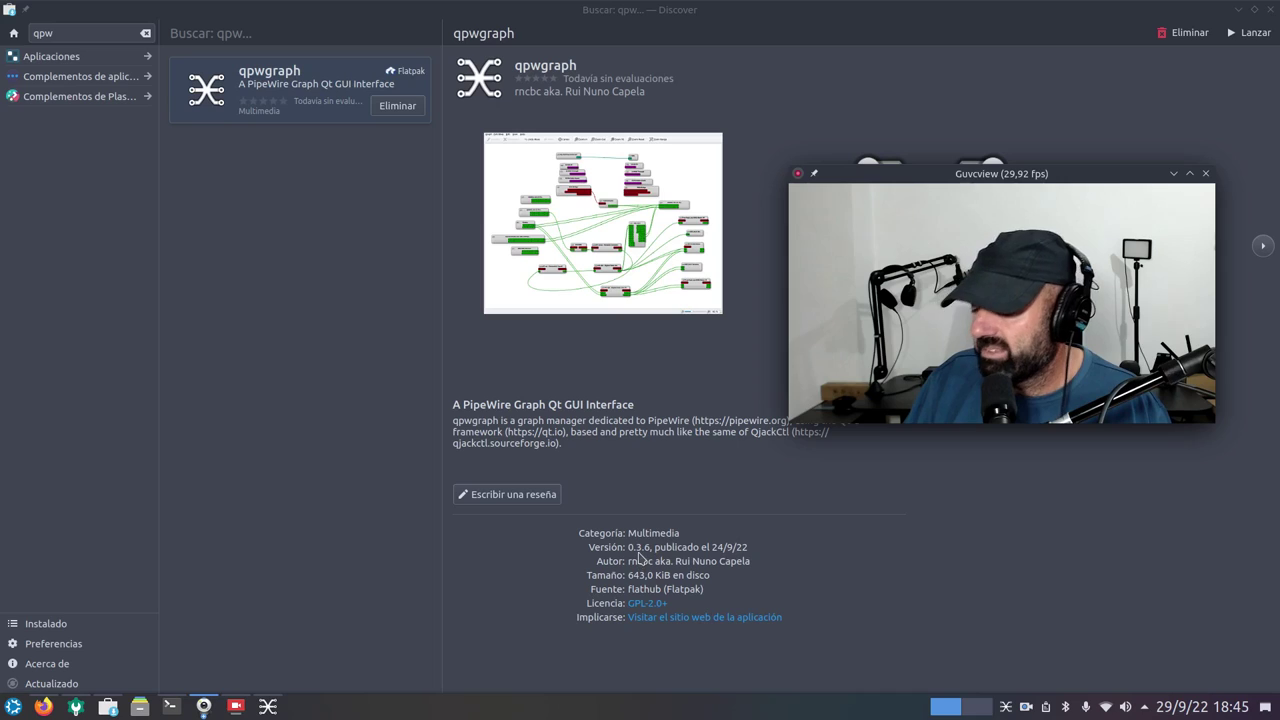
Examine the SSL 2+ capture connections to SimpleScreenRecorder in qpwgraph and check the recorder's audio level and recording status.
{"action": "left_click", "coordinate": [270, 707]}
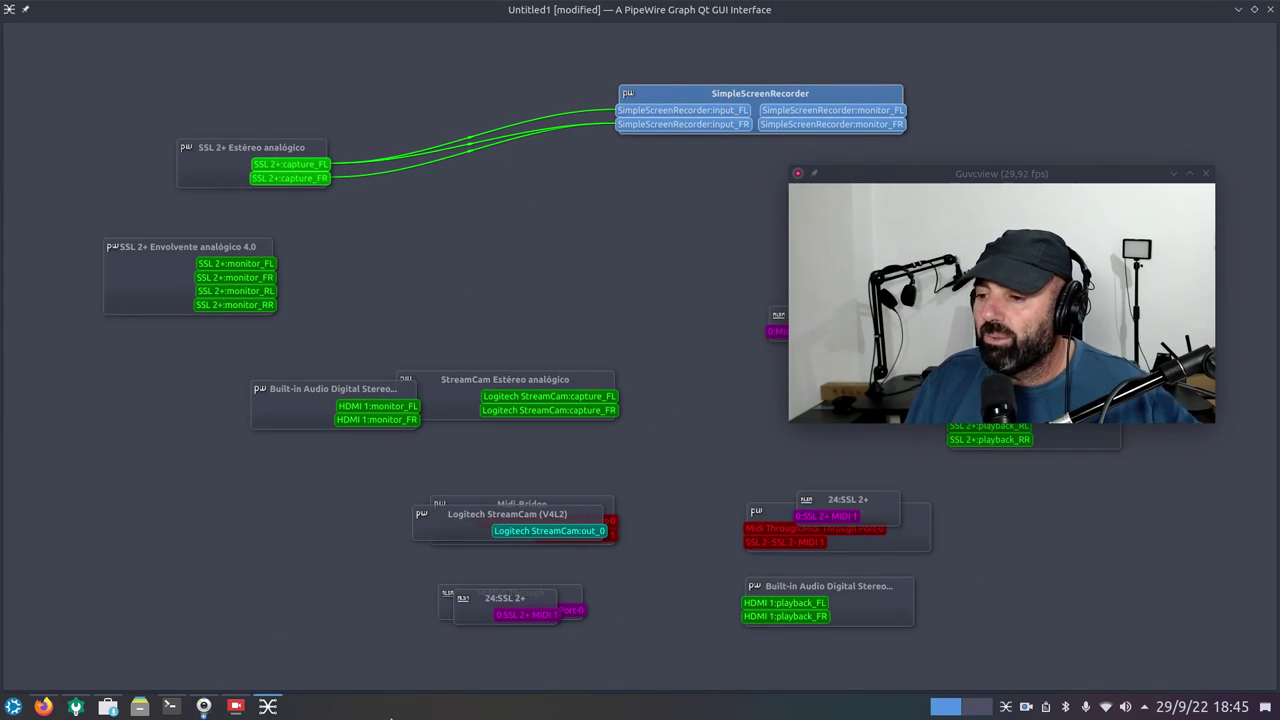
{"action": "left_click", "coordinate": [235, 707]}
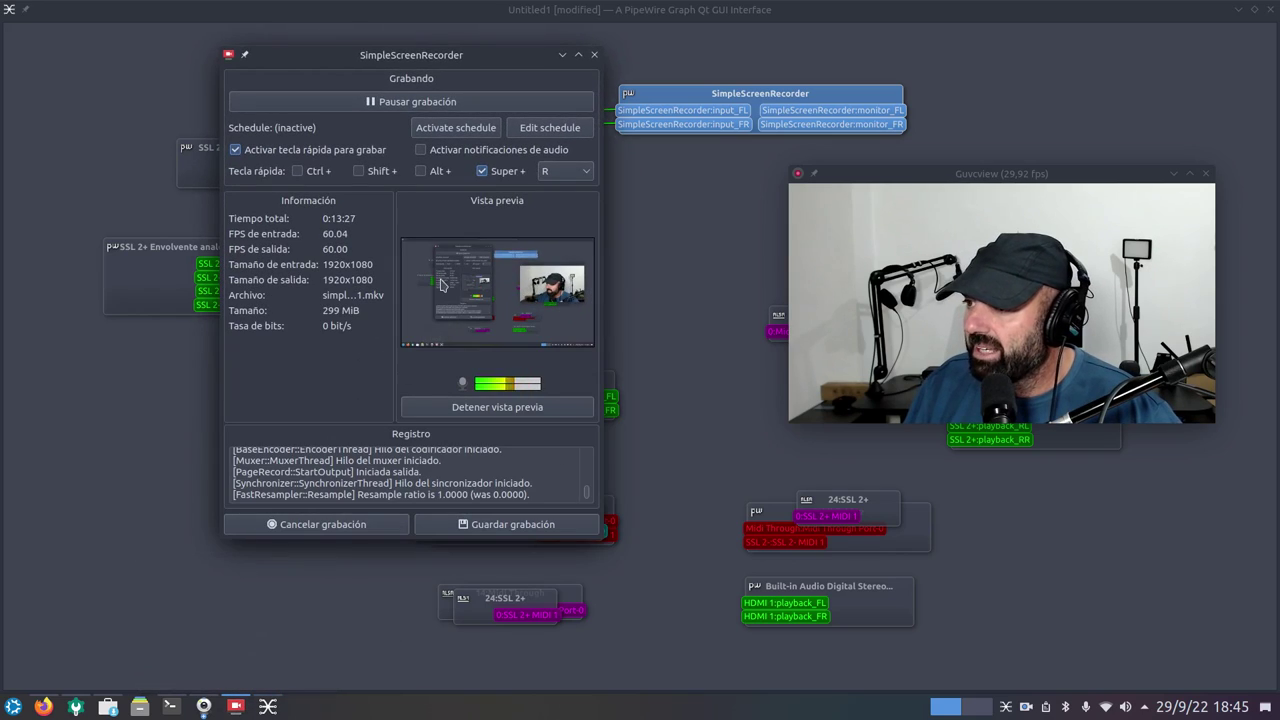
{"action": "left_click", "coordinate": [563, 55]}
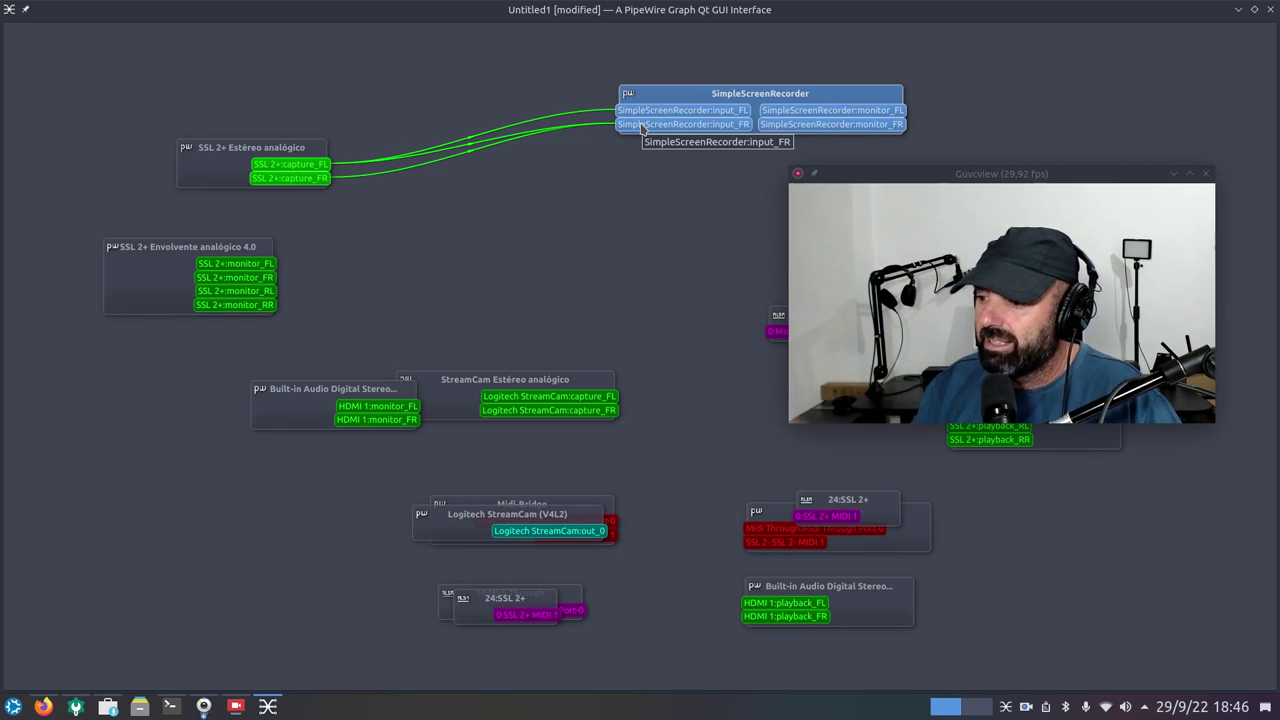
{"action": "left_click", "coordinate": [233, 708]}
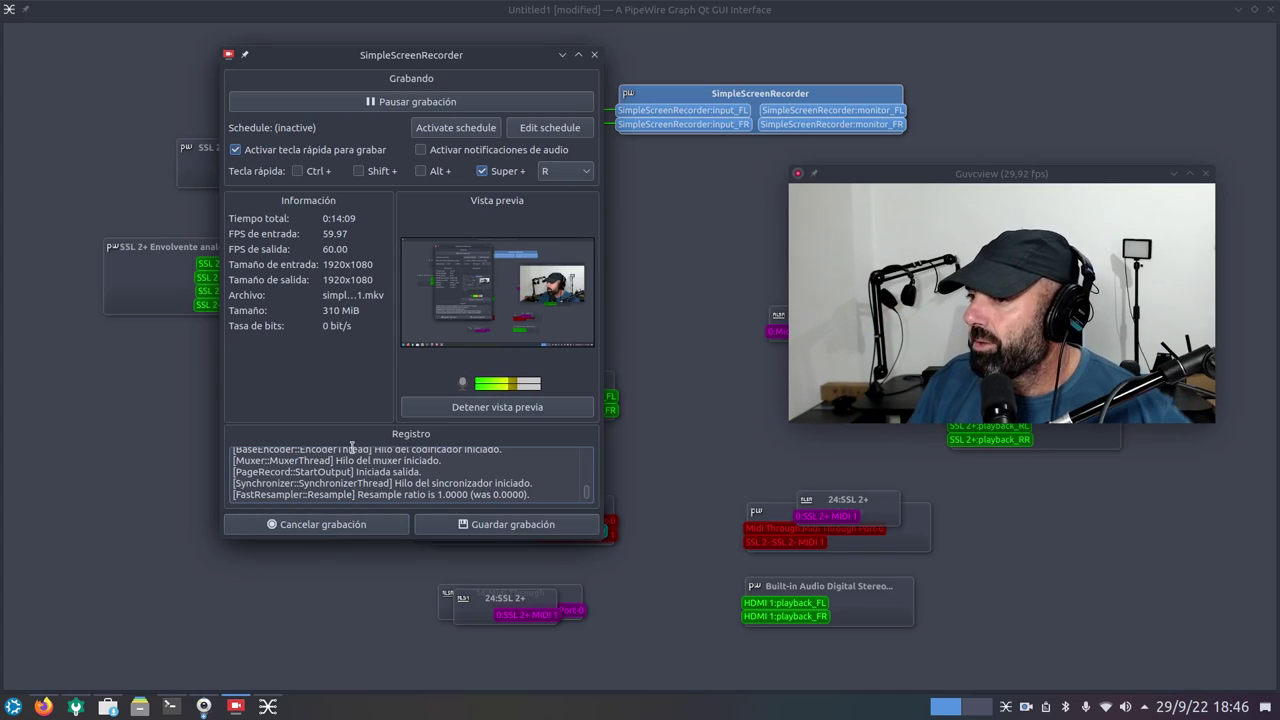
{"action": "left_click", "coordinate": [563, 56]}
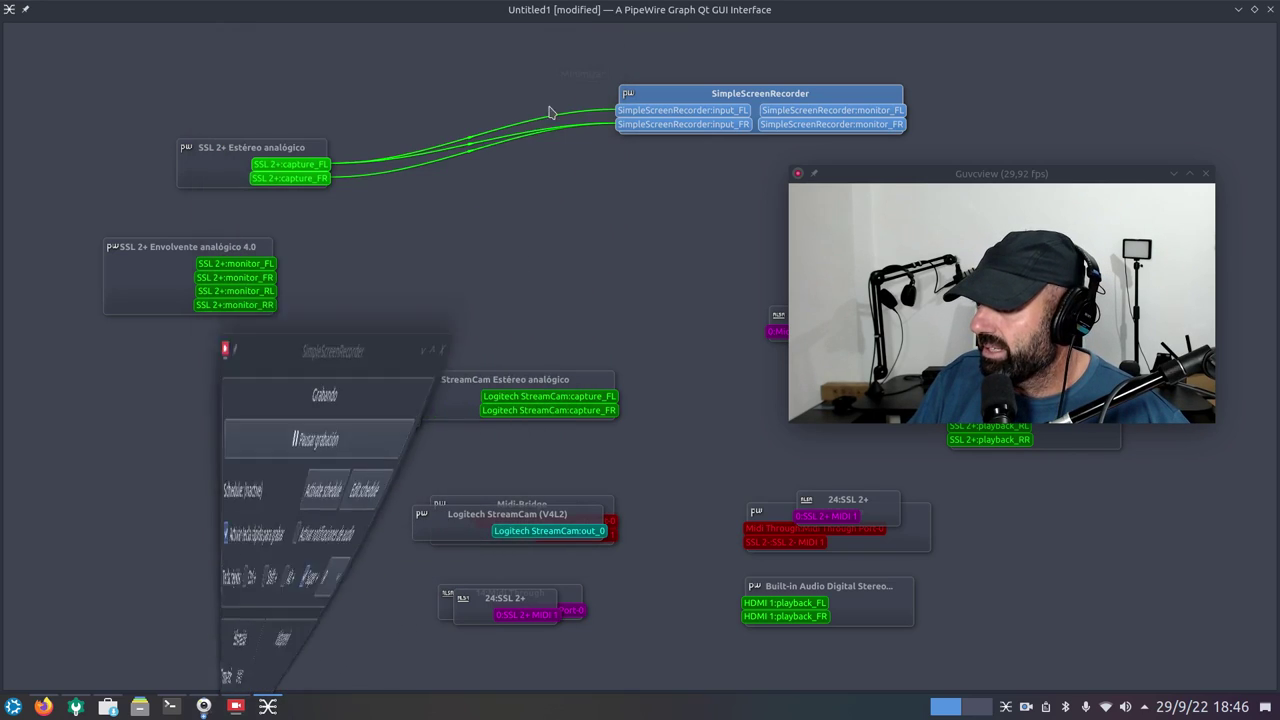
Minimize the qpwgraph window and close Discover.
{"action": "left_click", "coordinate": [1238, 11]}
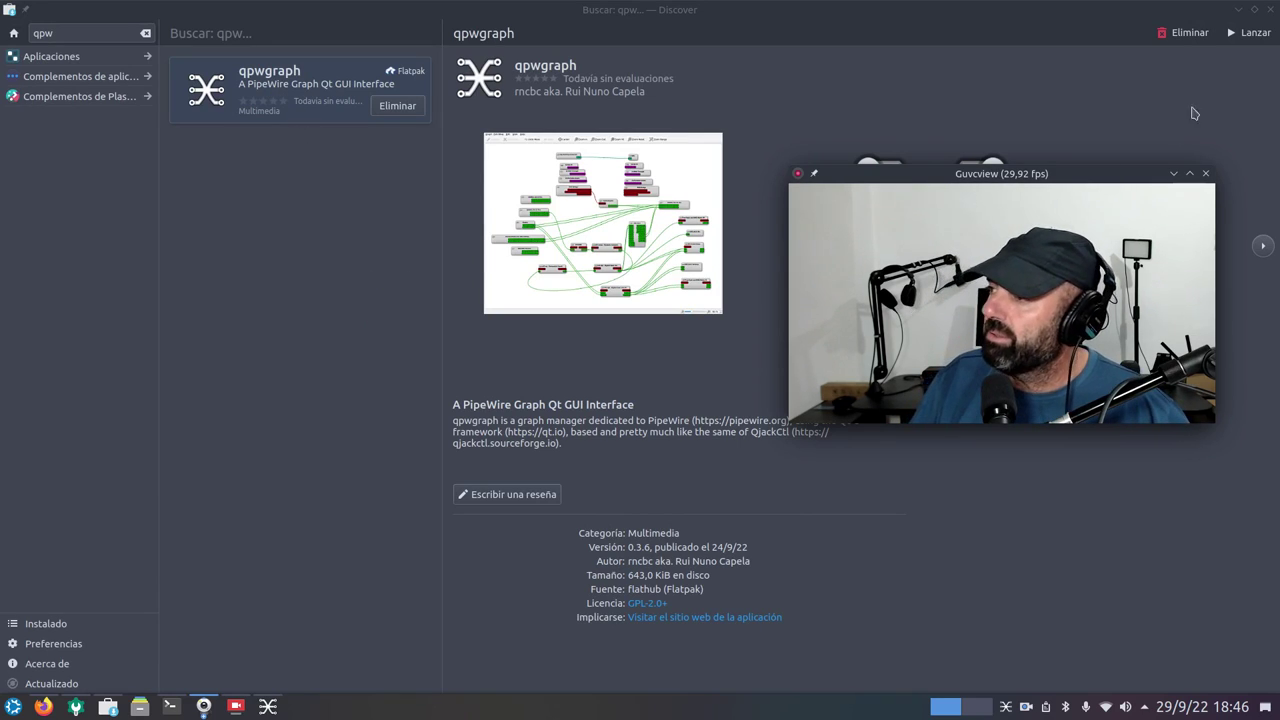
{"action": "left_click", "coordinate": [858, 104]}
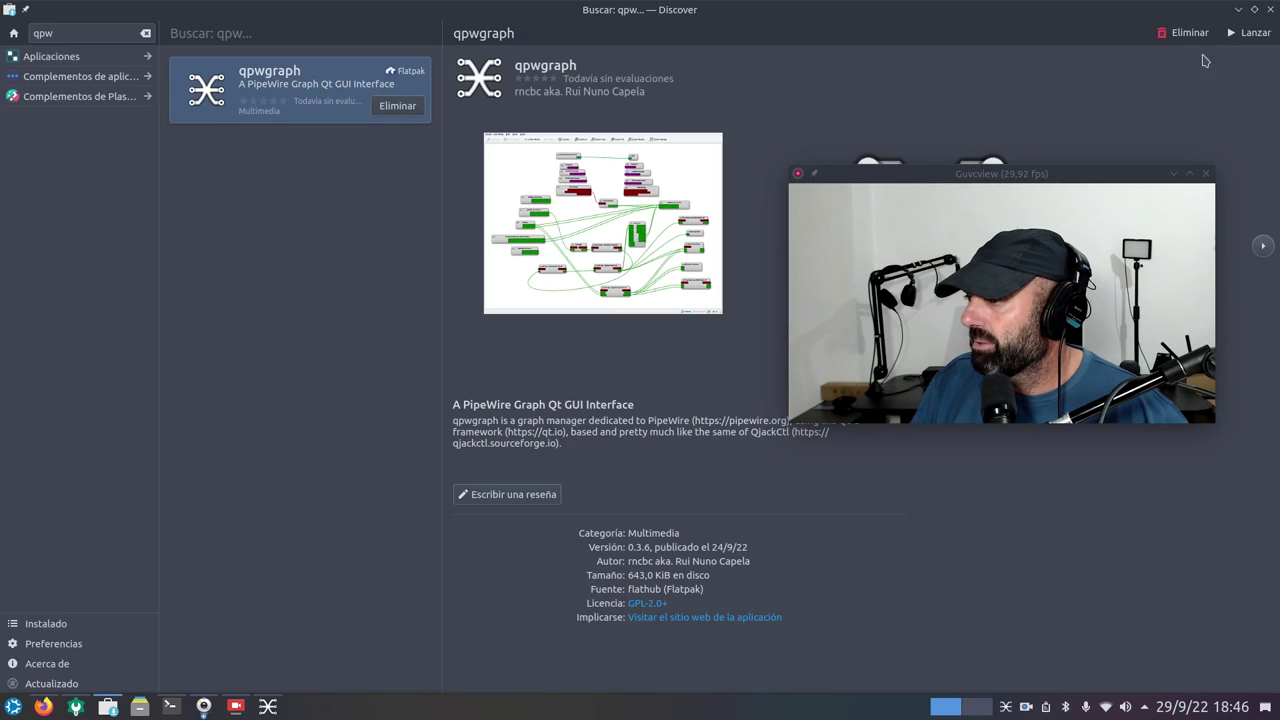
{"action": "left_click", "coordinate": [1271, 9]}
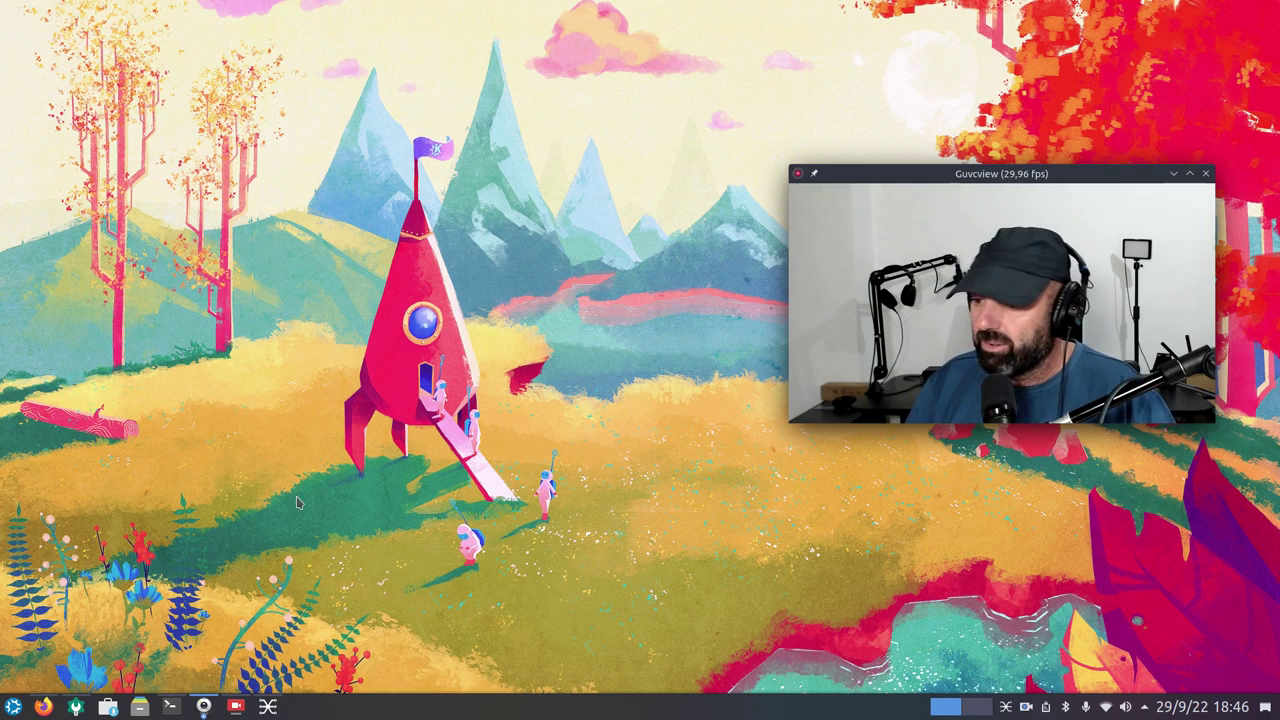
Open the Acerca de este sistema page maximized and move the webcam window below the software and hardware details.
{"action": "left_click", "coordinate": [12, 707]}
{"action": "mouse_move", "coordinate": [118, 528]}
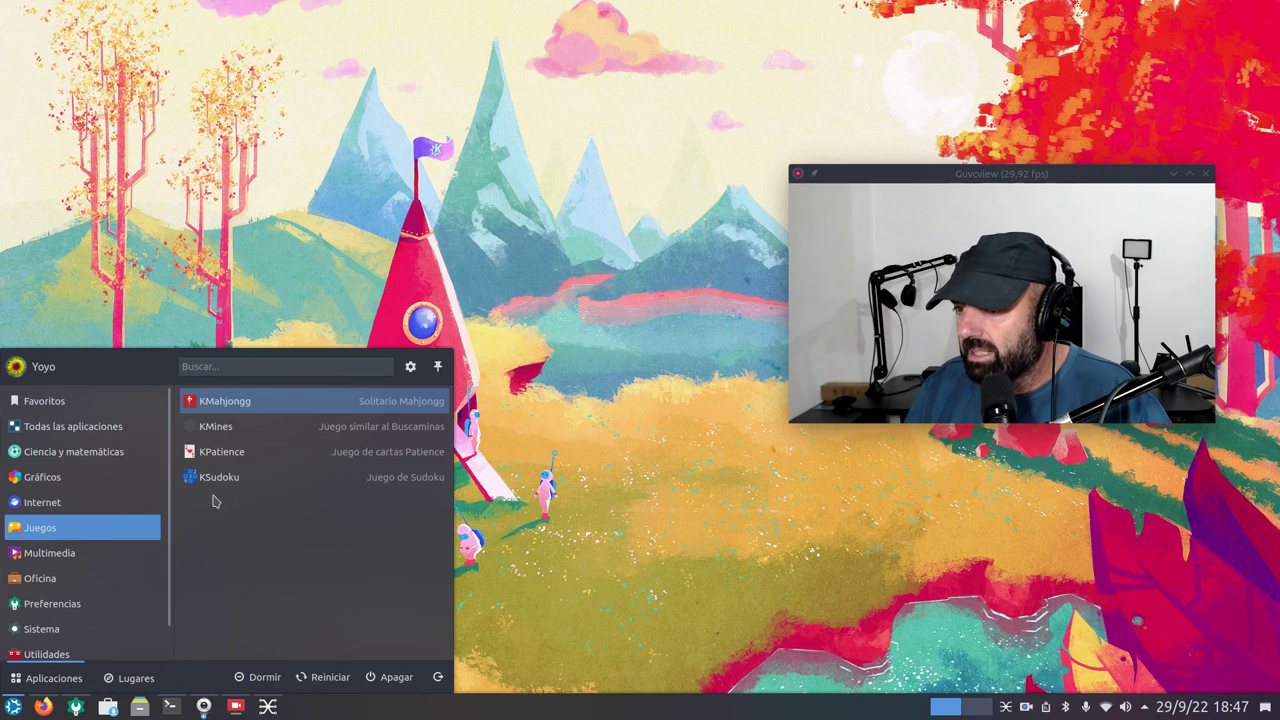
{"action": "mouse_move", "coordinate": [37, 405]}
{"action": "left_click", "coordinate": [285, 421]}
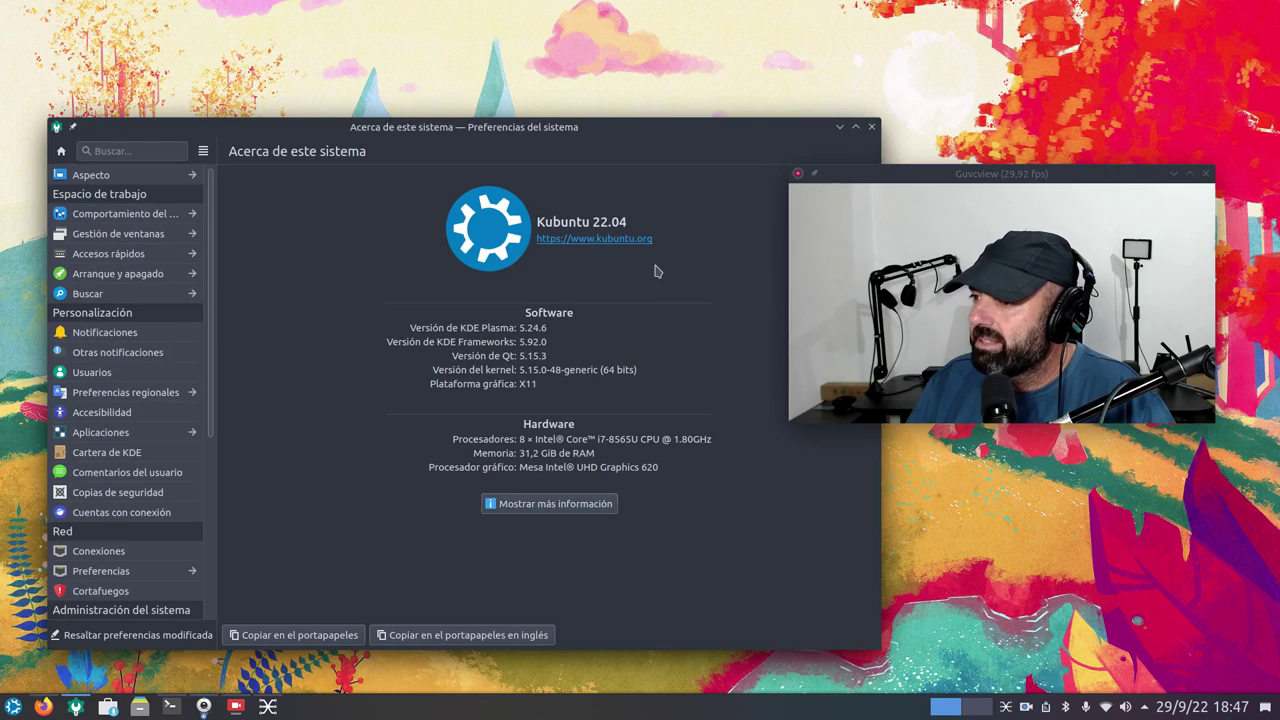
{"action": "left_click", "coordinate": [856, 127]}
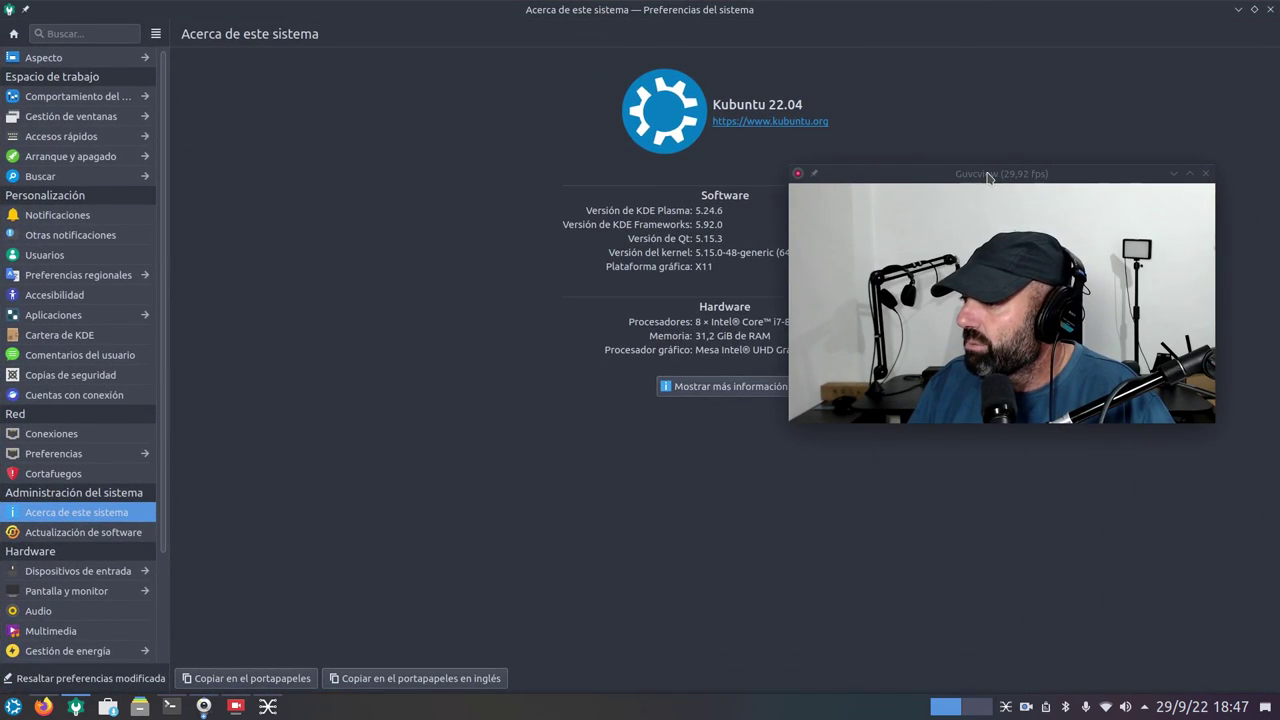
{"action": "left_click_drag", "start_coordinate": [988, 177], "coordinate": [909, 434]}
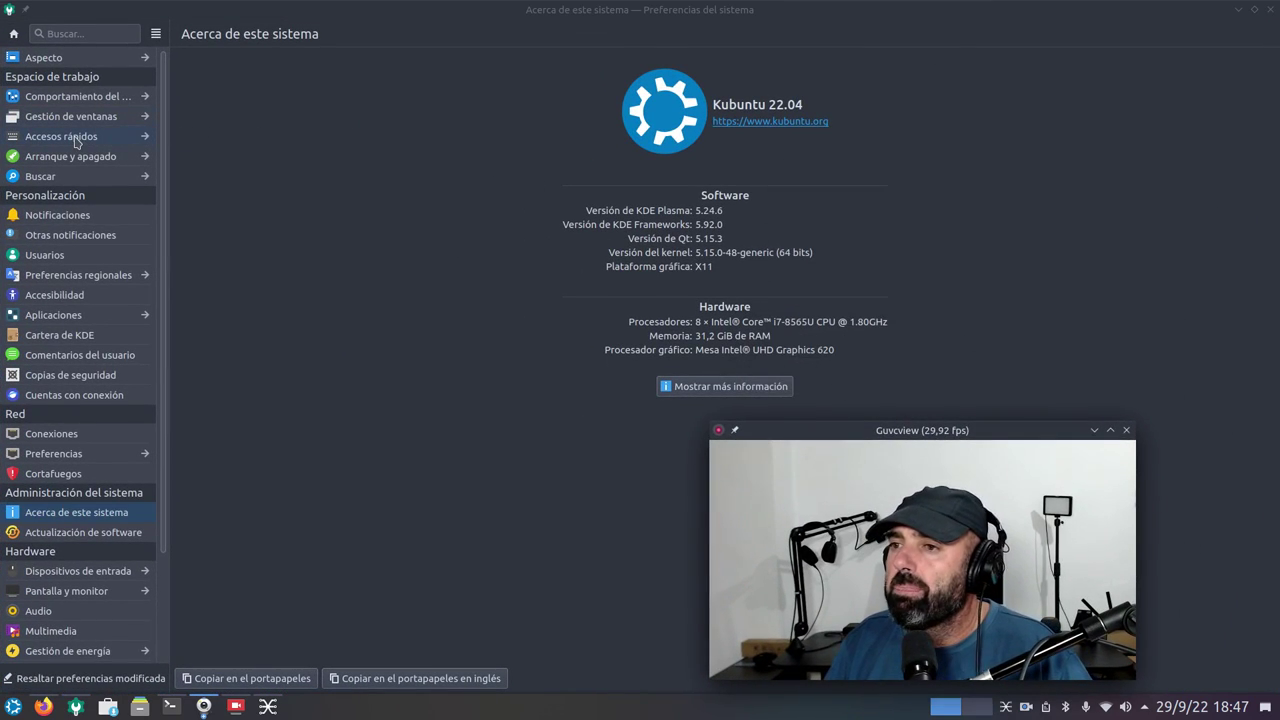
Select the Oscuro theme in Preferencias rápidas and go to the Tema global settings without applying it.
{"action": "left_click", "coordinate": [64, 58]}
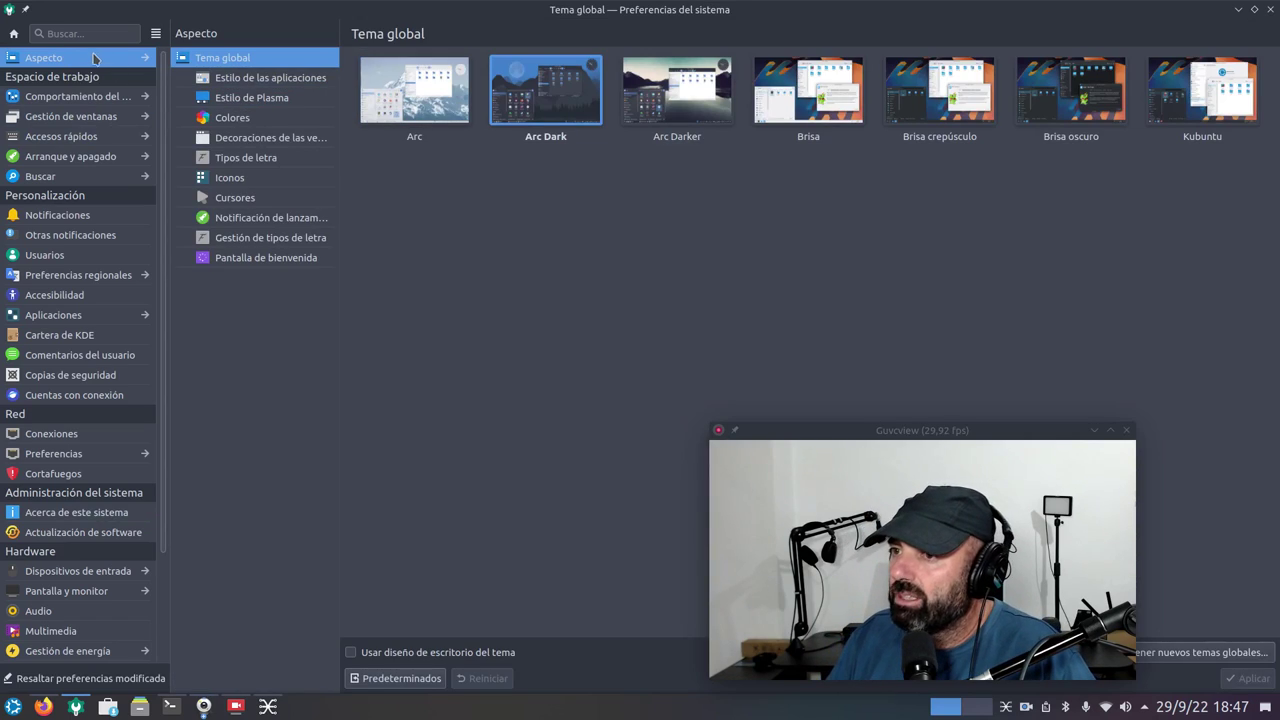
{"action": "left_click", "coordinate": [14, 33]}
{"action": "left_click", "coordinate": [769, 94]}
{"action": "left_click_drag", "start_coordinate": [879, 436], "coordinate": [976, 426]}
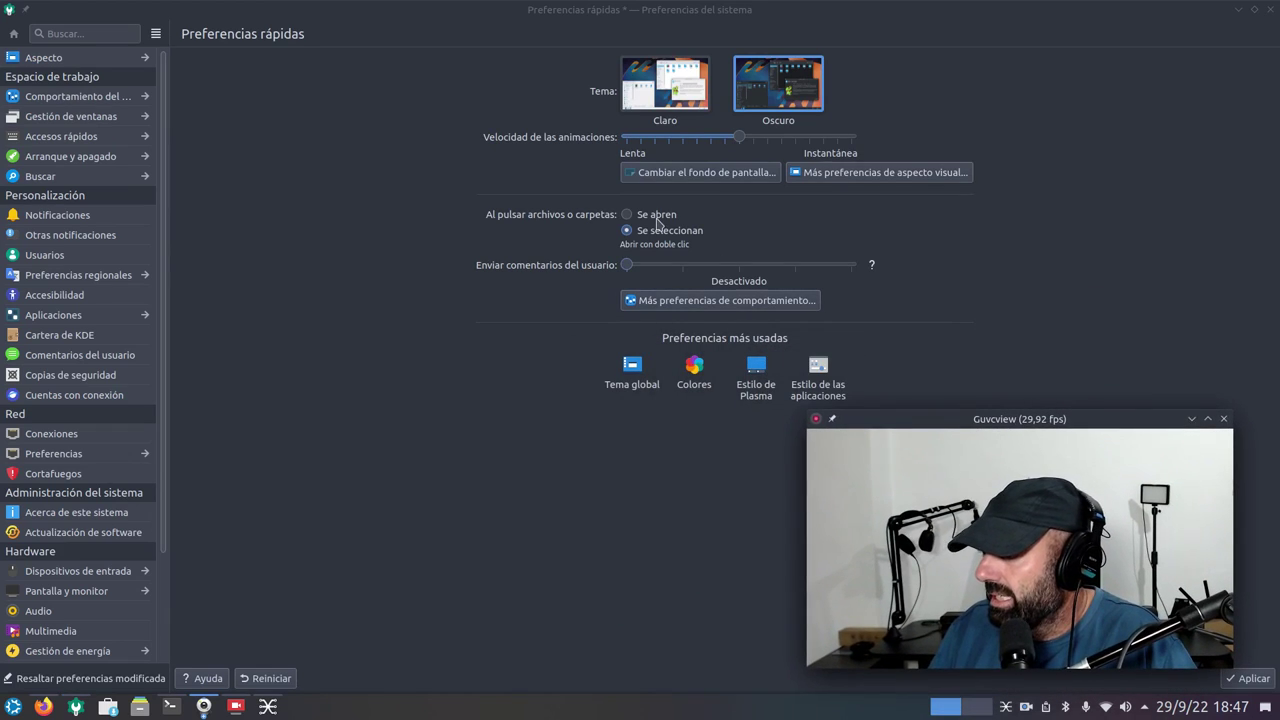
{"action": "left_click", "coordinate": [82, 62]}
{"action": "left_click", "coordinate": [637, 356]}
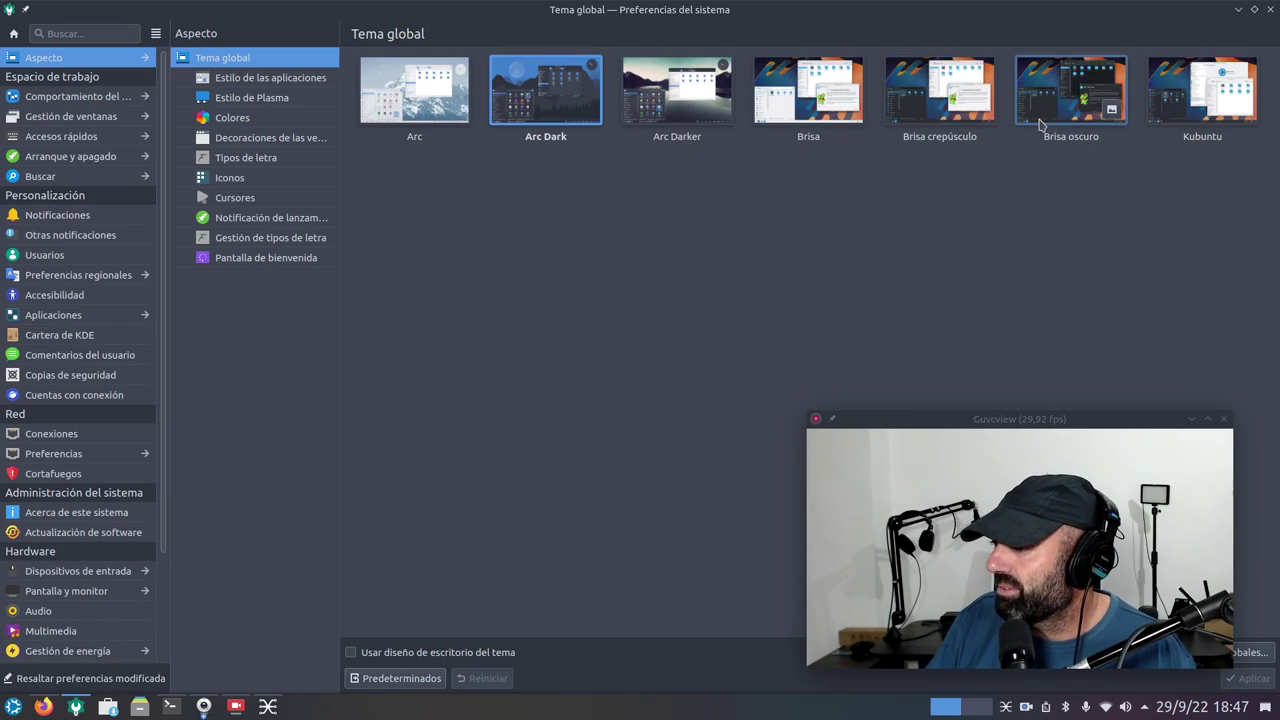
Review the appearance settings for application style, Plasma style, colours, window decorations and fonts.
{"action": "left_click", "coordinate": [300, 82]}
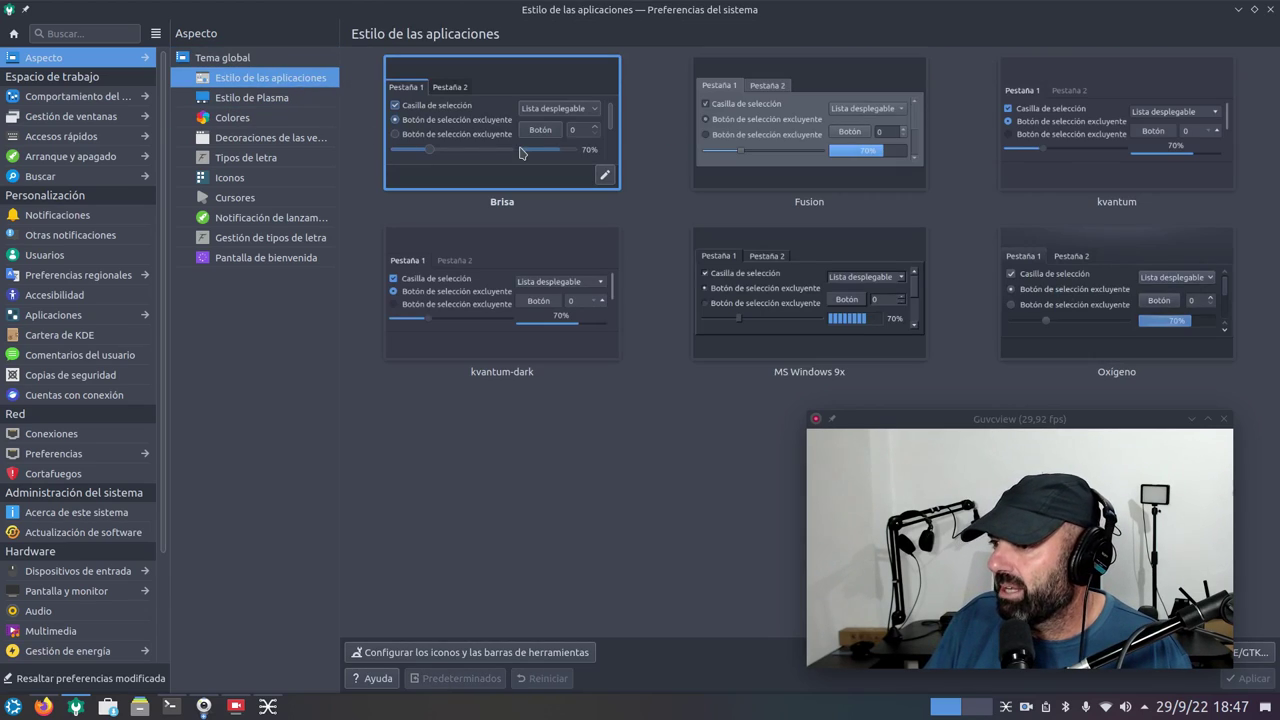
{"action": "left_click", "coordinate": [278, 100]}
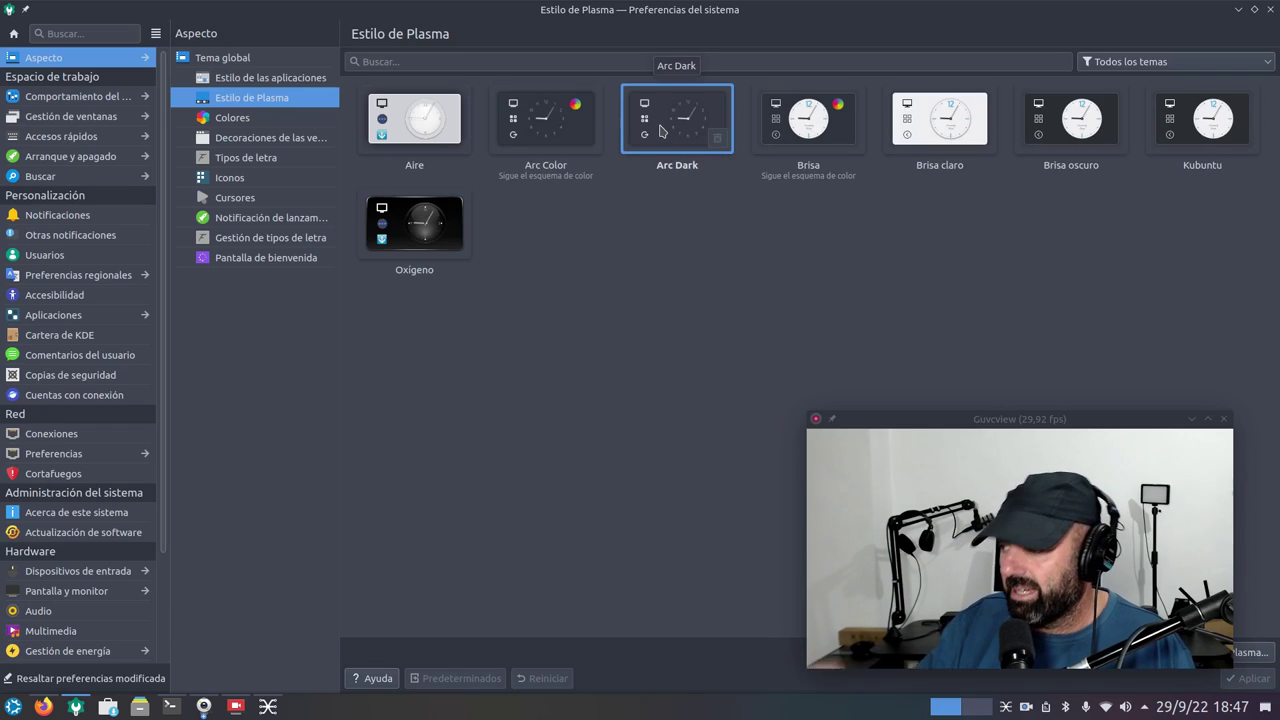
{"action": "left_click", "coordinate": [281, 120]}
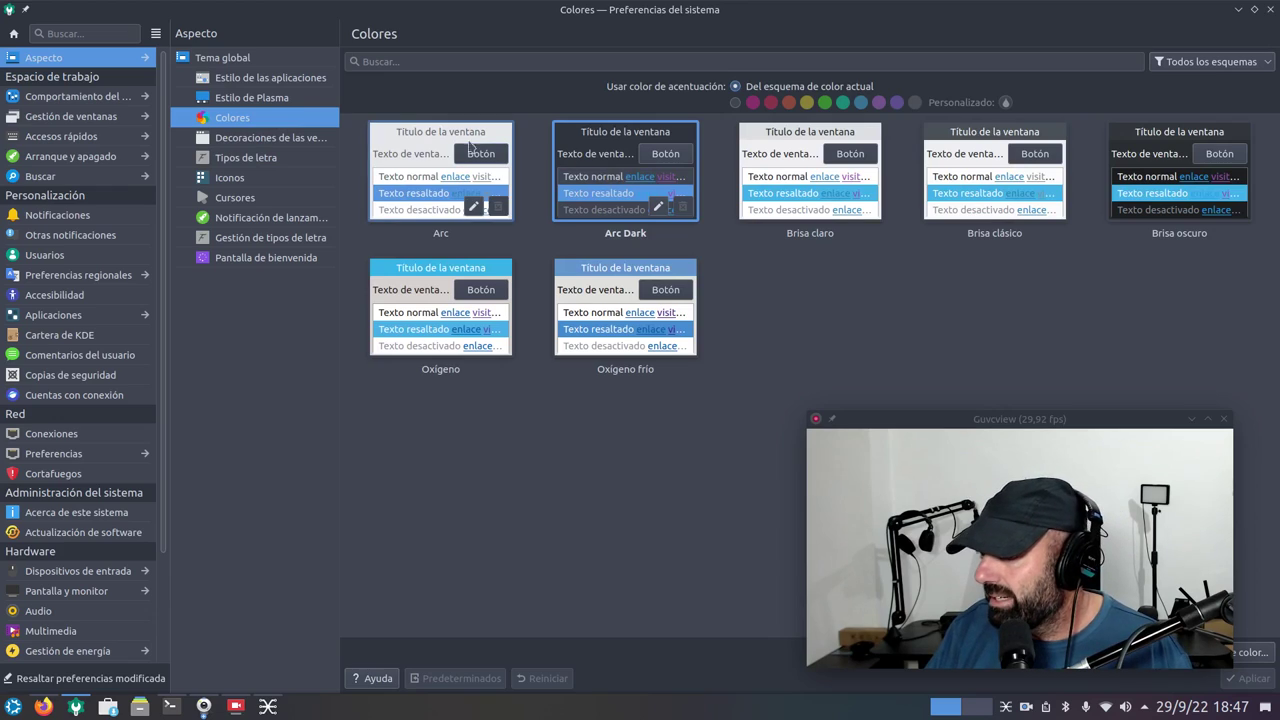
{"action": "left_click", "coordinate": [284, 138]}
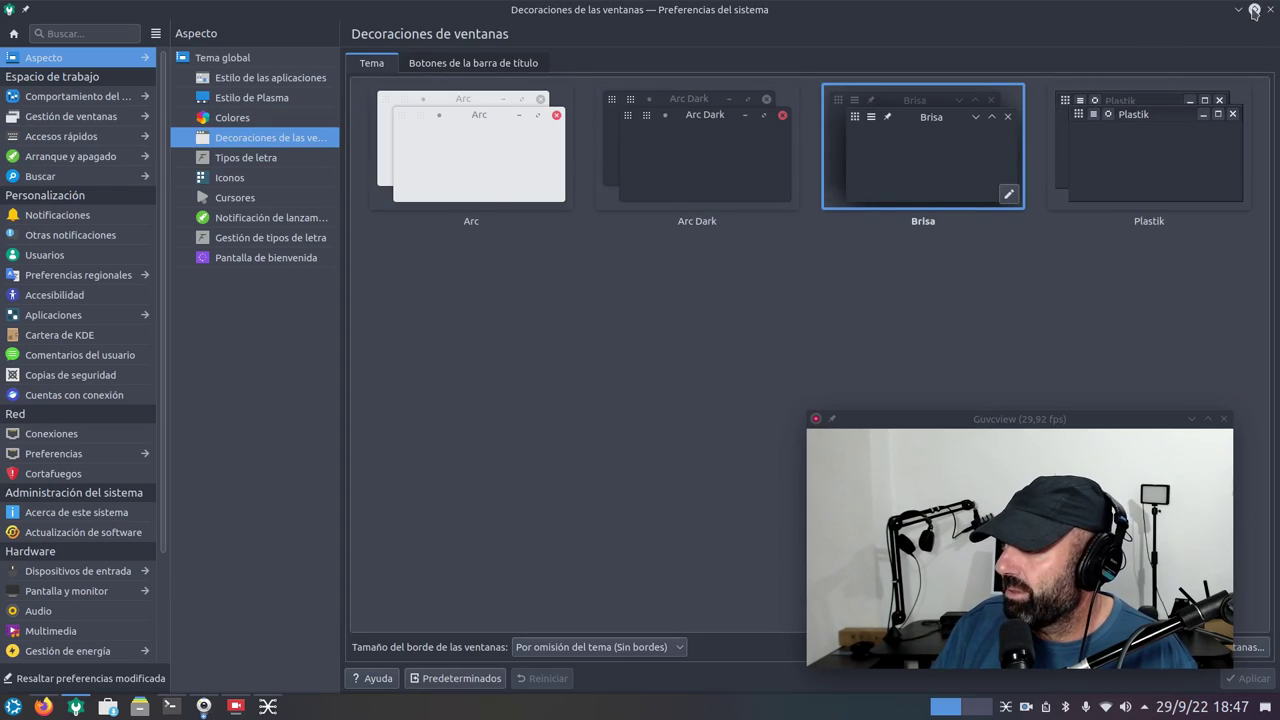
{"action": "left_click", "coordinate": [246, 157]}
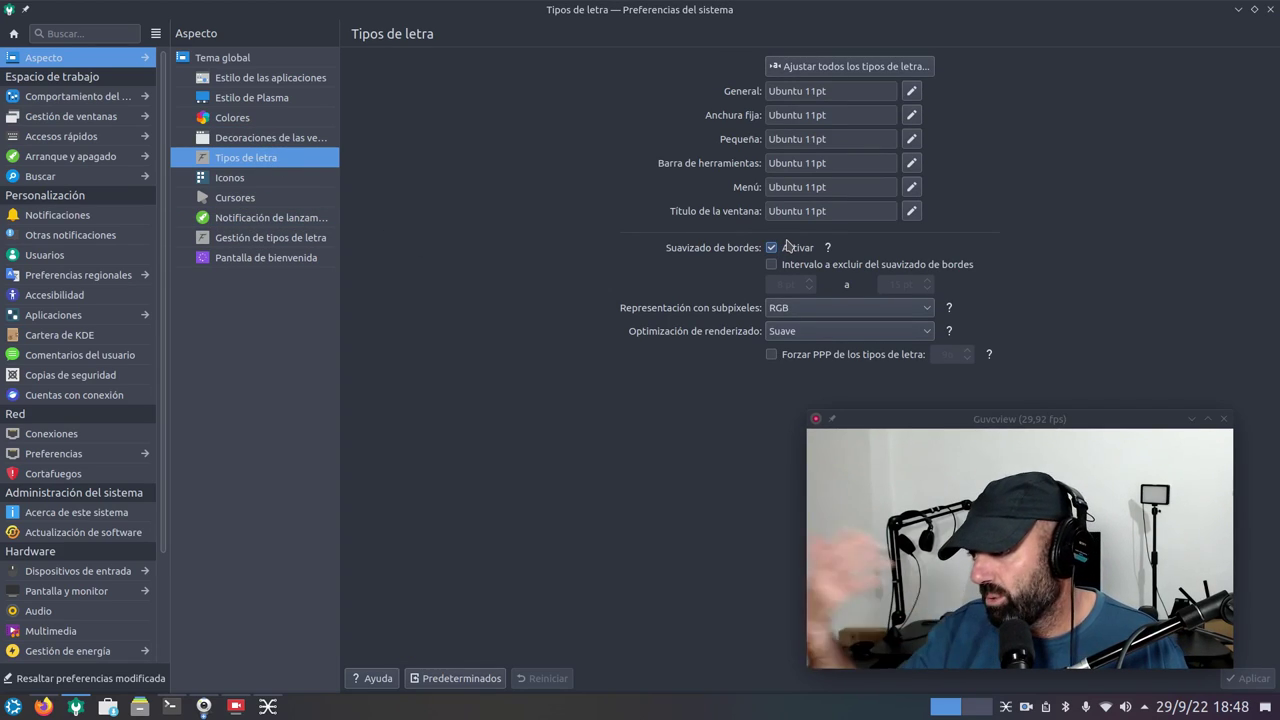
Review the Iconos themes and the Sesión de escritorio settings under Arranque y apagado.
{"action": "left_click", "coordinate": [250, 178]}
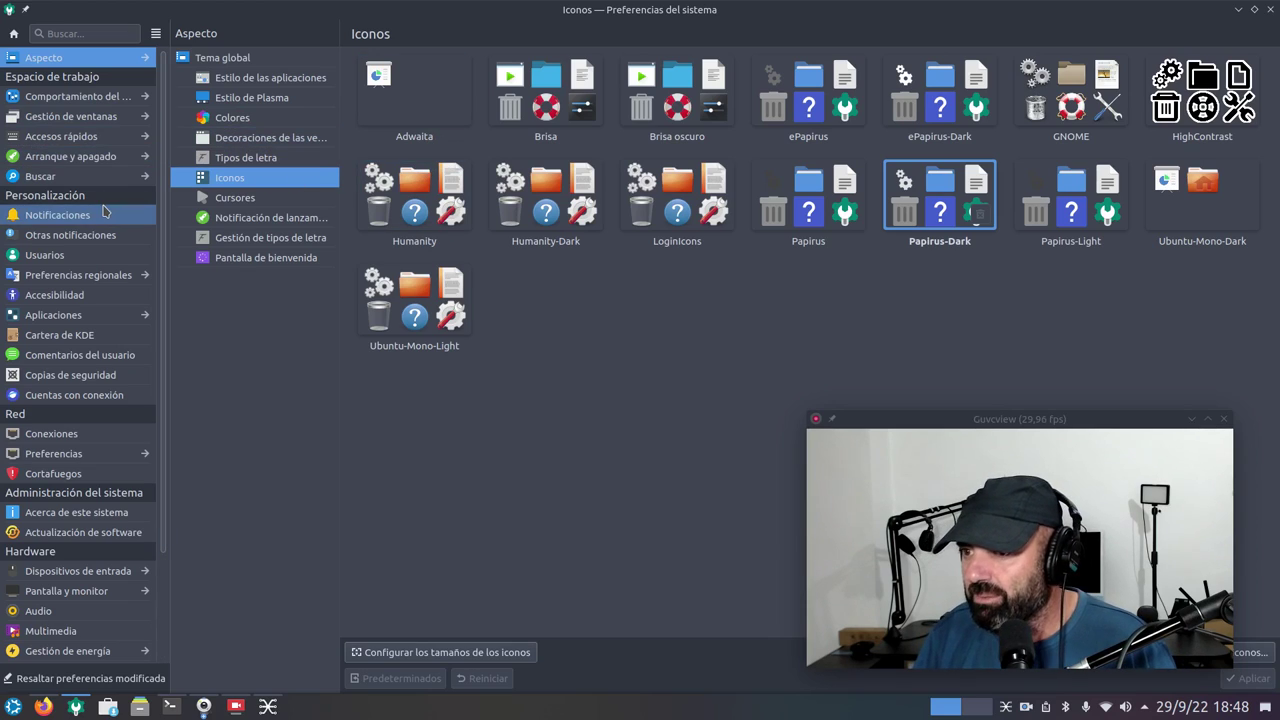
{"action": "left_click", "coordinate": [87, 159]}
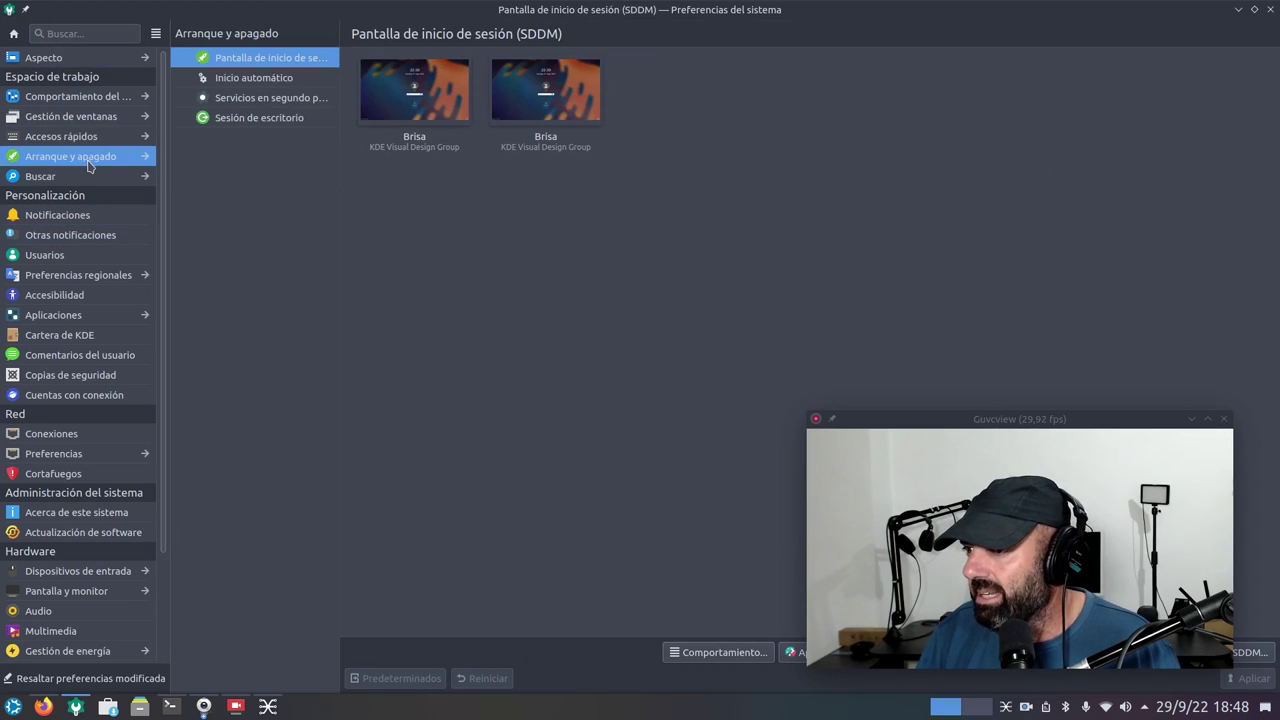
{"action": "left_click", "coordinate": [270, 120]}
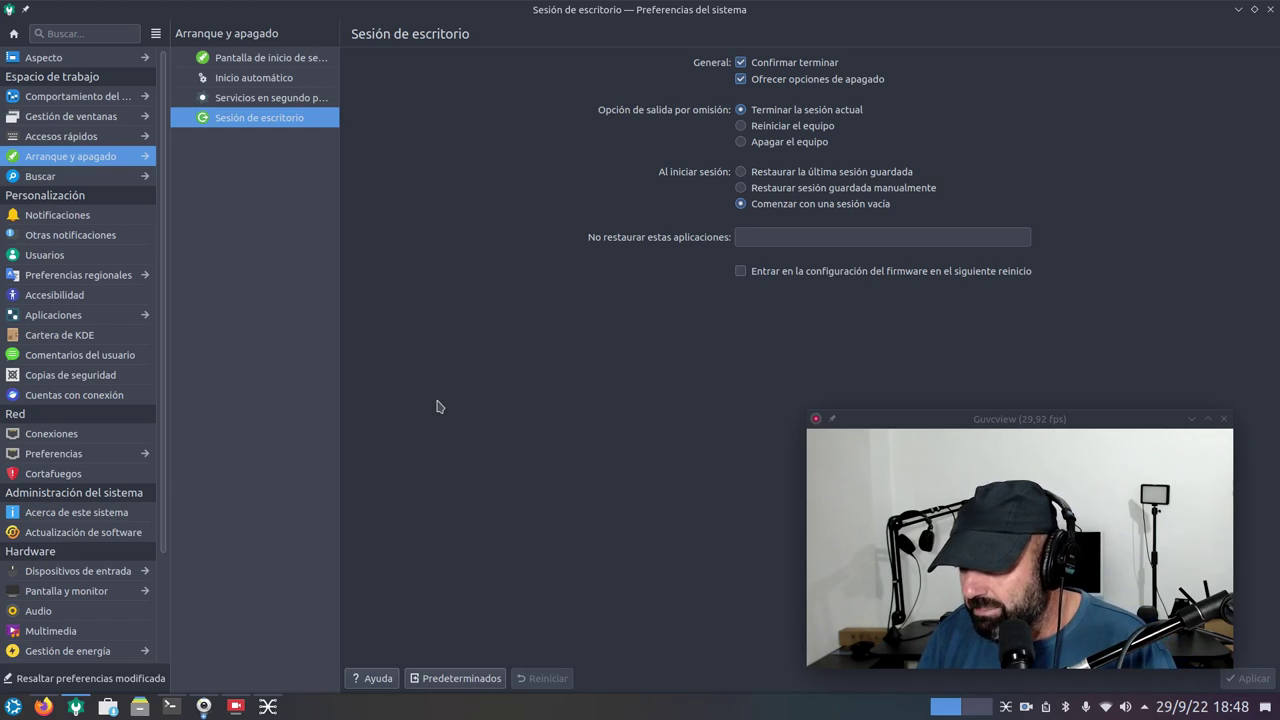
Open the Pantalla y monitor settings and move the webcam window clear of the resolution, refresh rate and scale options.
{"action": "scroll", "coordinate": [145, 436], "scroll_direction": "down", "scroll_amount": 1}
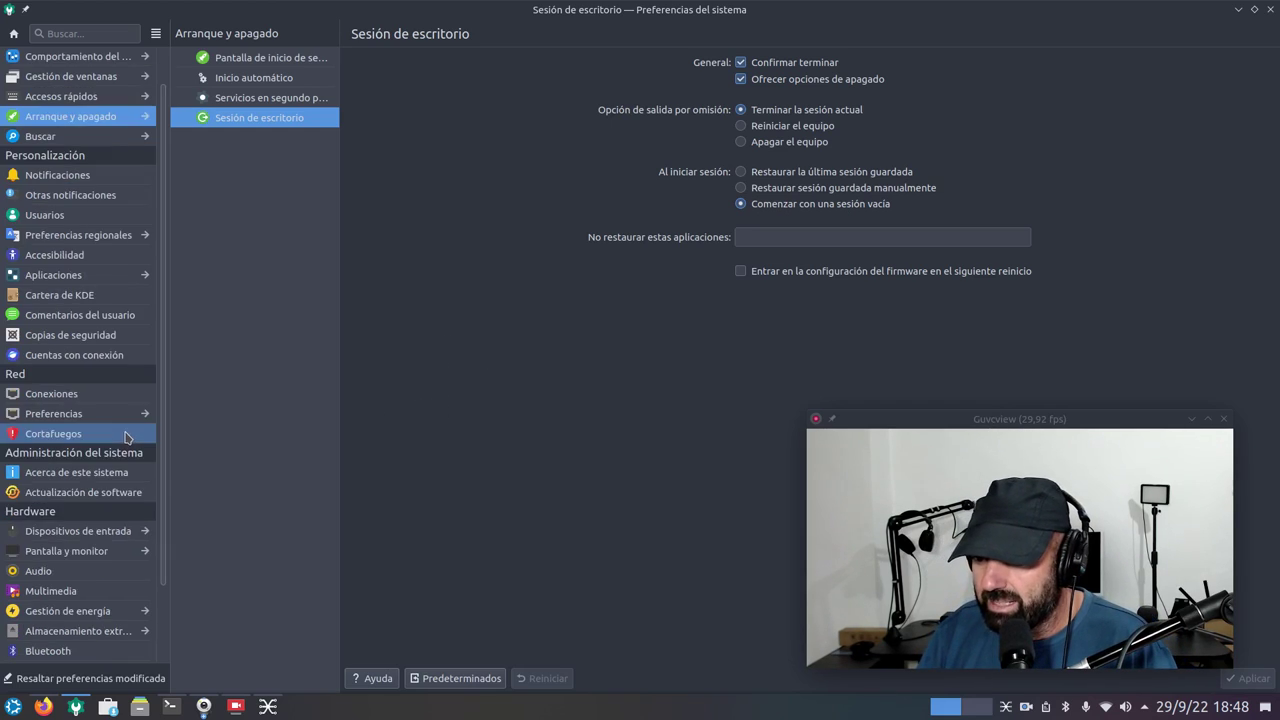
{"action": "left_click", "coordinate": [66, 551]}
{"action": "left_click_drag", "start_coordinate": [881, 418], "coordinate": [659, 565]}
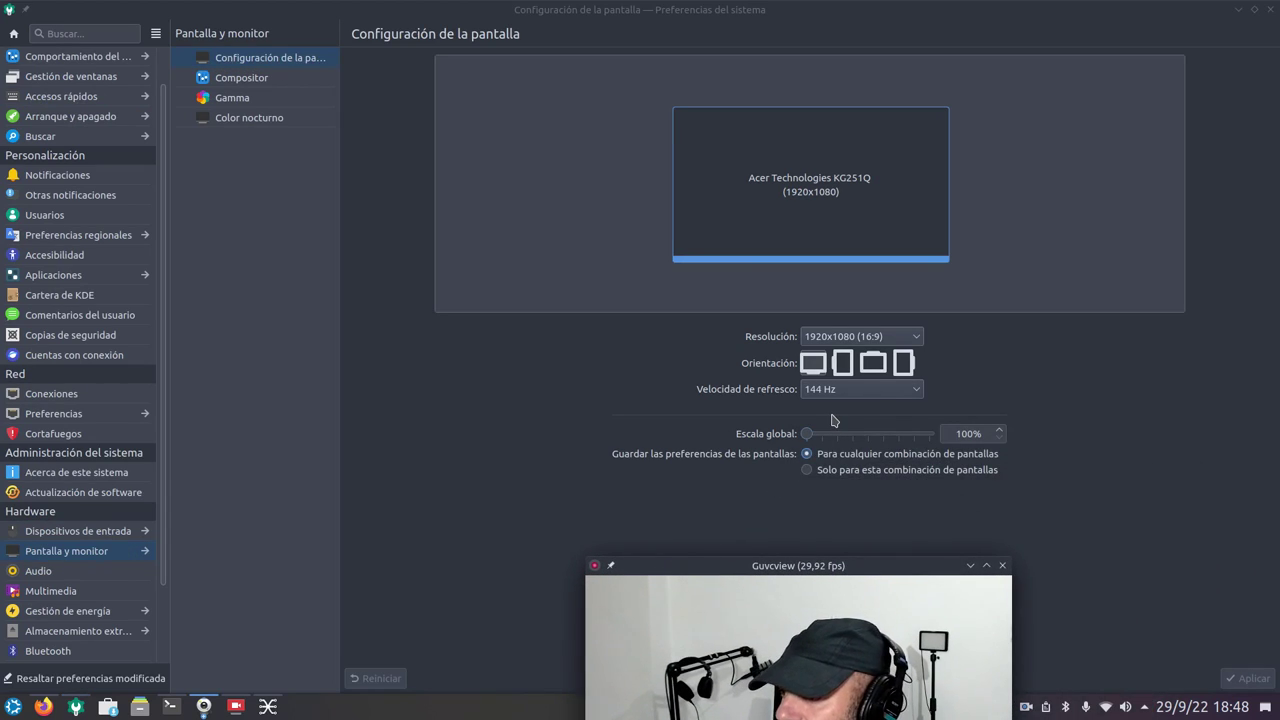
{"action": "left_click_drag", "start_coordinate": [785, 568], "coordinate": [984, 70]}
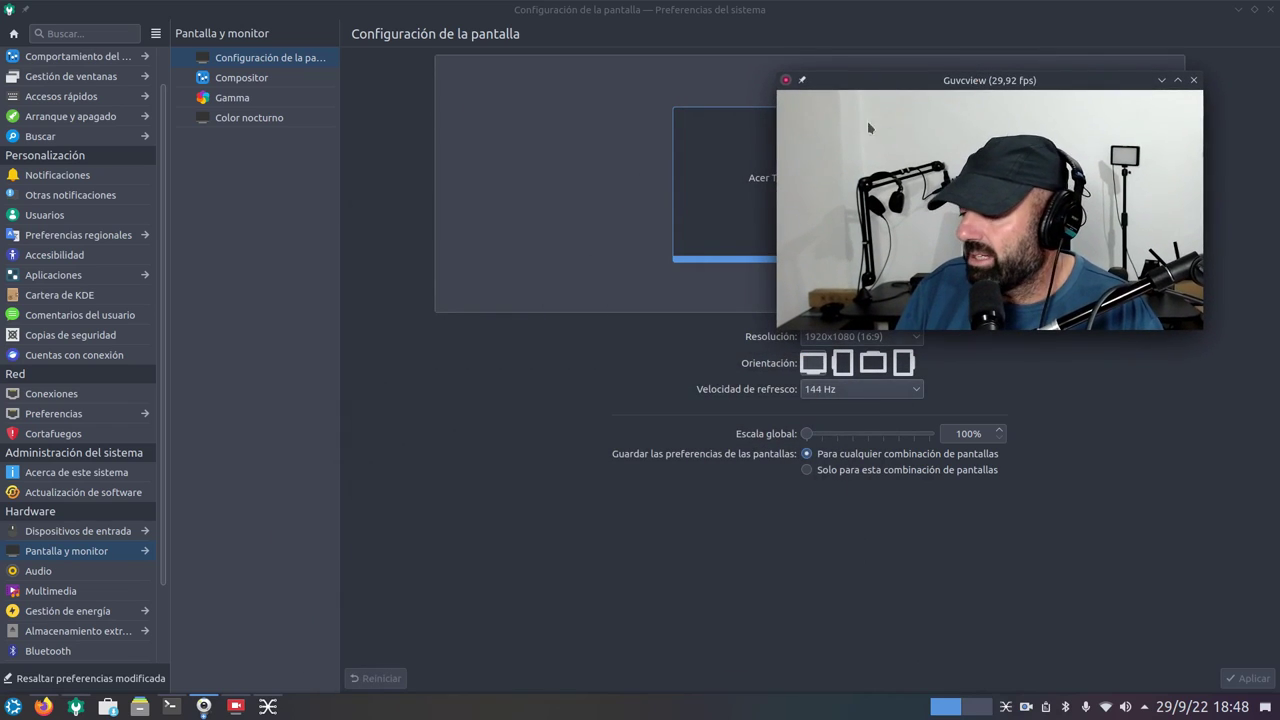
Review the Audio devices with the webcam window moved off the playback section, and minimize the system settings.
{"action": "left_click", "coordinate": [60, 571]}
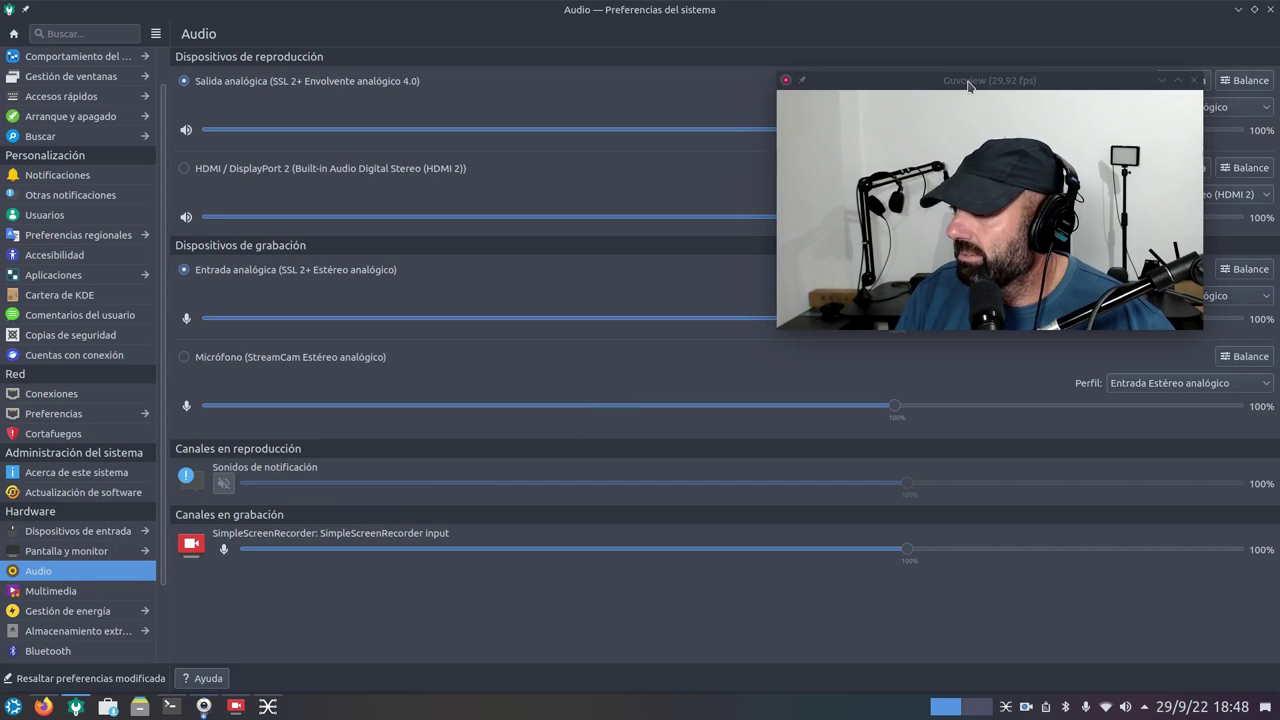
{"action": "left_click_drag", "start_coordinate": [967, 80], "coordinate": [886, 323]}
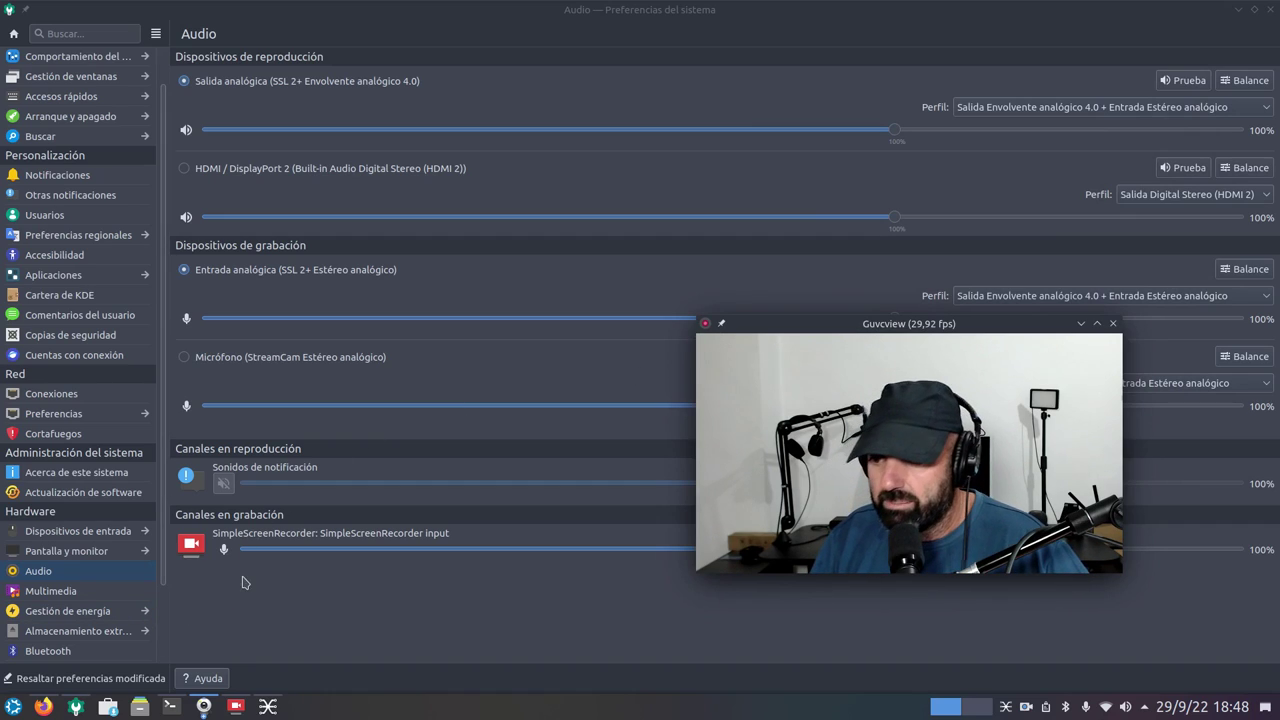
{"action": "scroll", "coordinate": [170, 638], "scroll_direction": "down", "scroll_amount": 2}
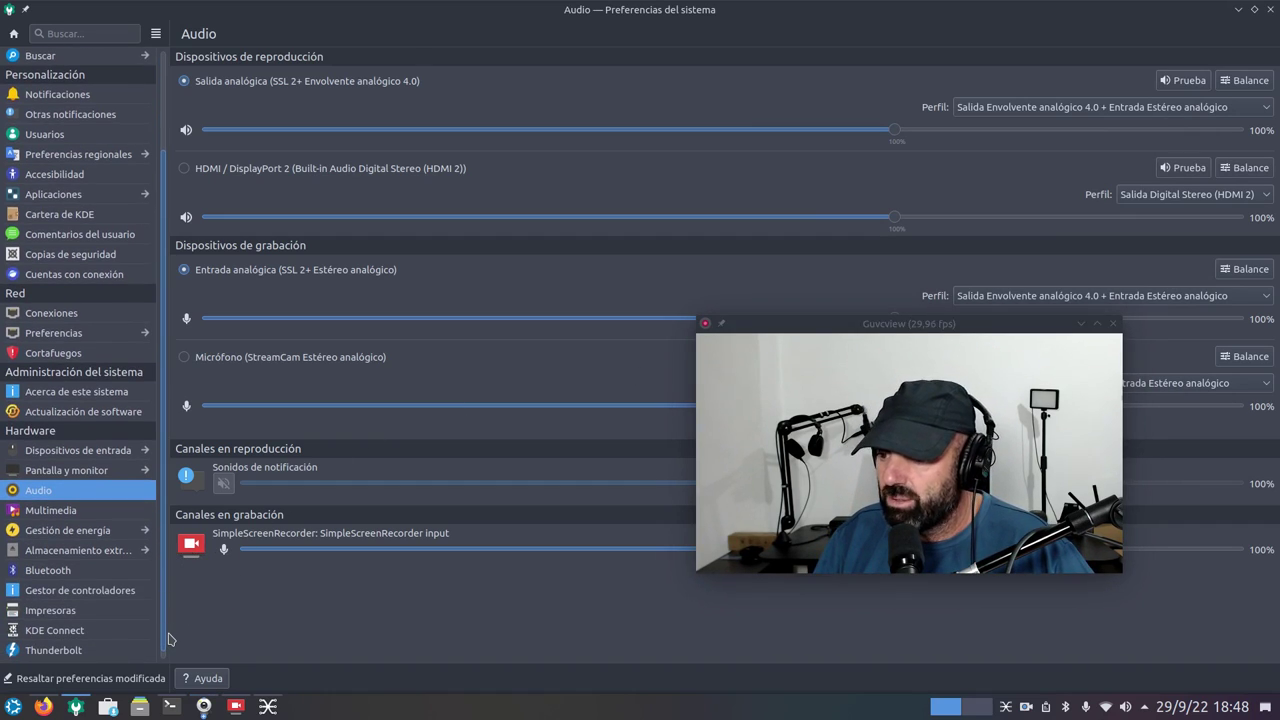
{"action": "scroll", "coordinate": [170, 638], "scroll_direction": "up", "scroll_amount": 3}
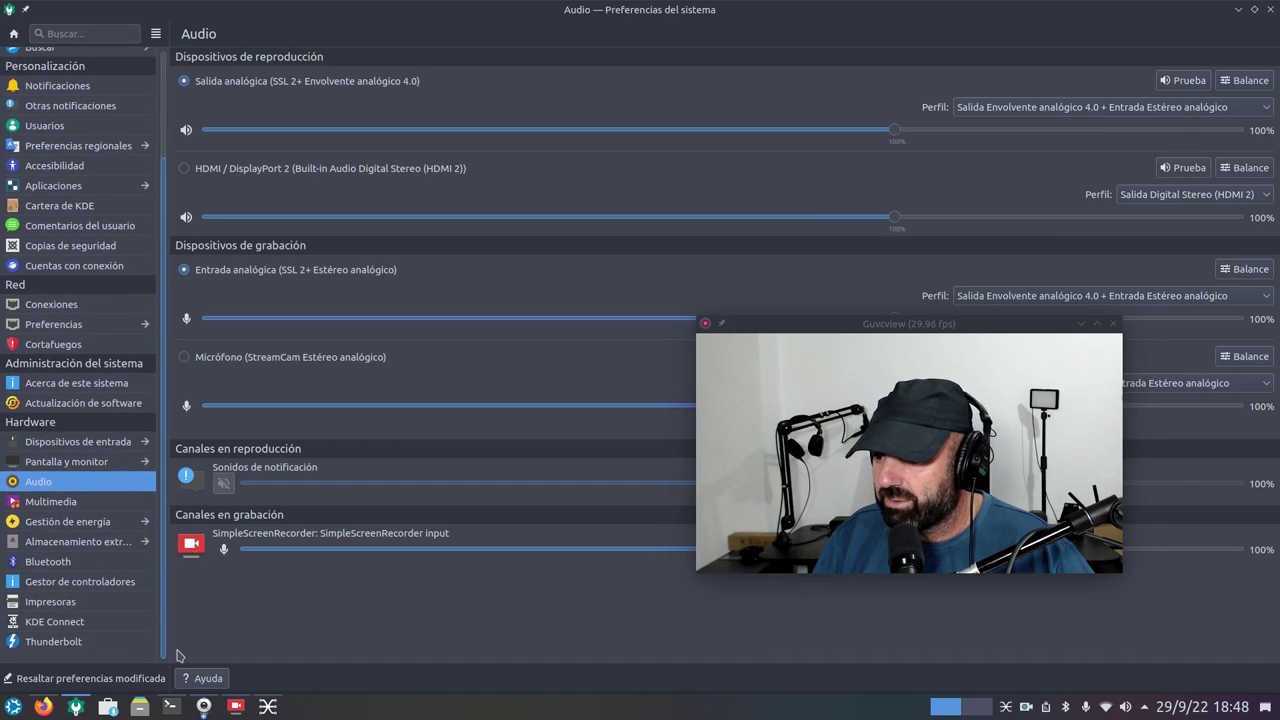
{"action": "left_click", "coordinate": [1237, 10]}
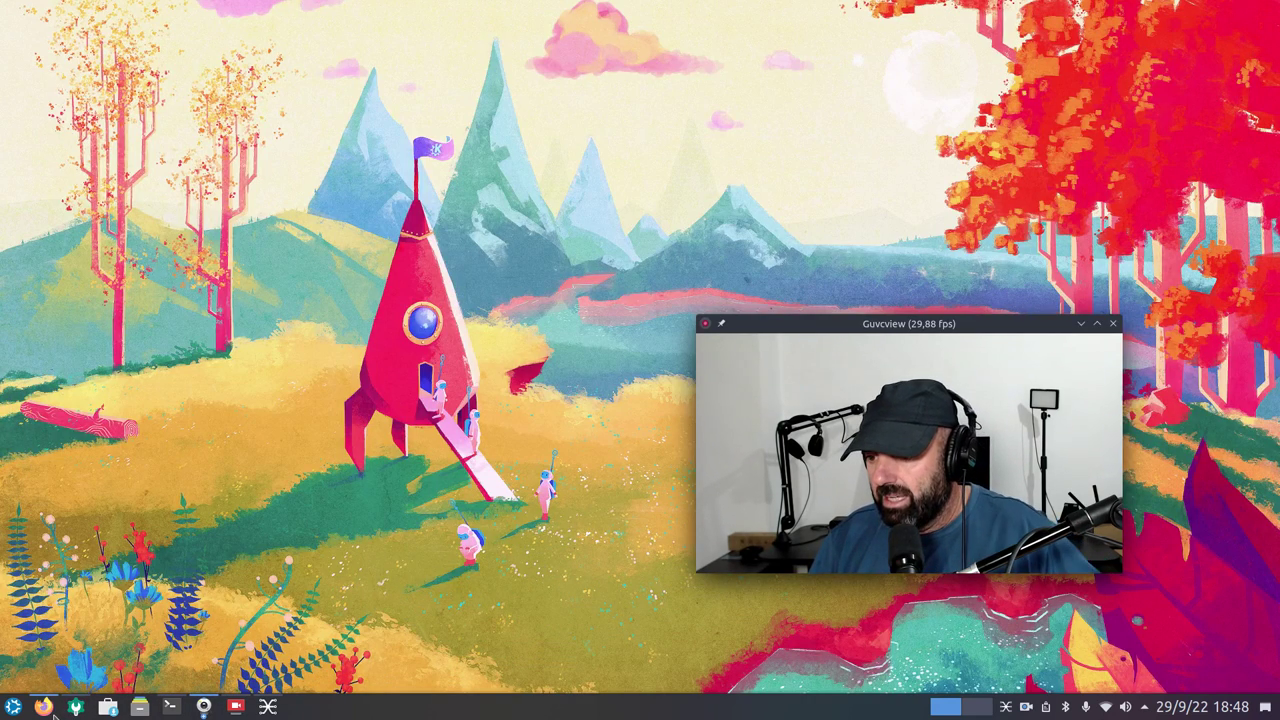
Switch to Firefox and search the Salmorejo Geek blog for "ubuntu pipewire".
{"action": "left_click", "coordinate": [50, 706]}
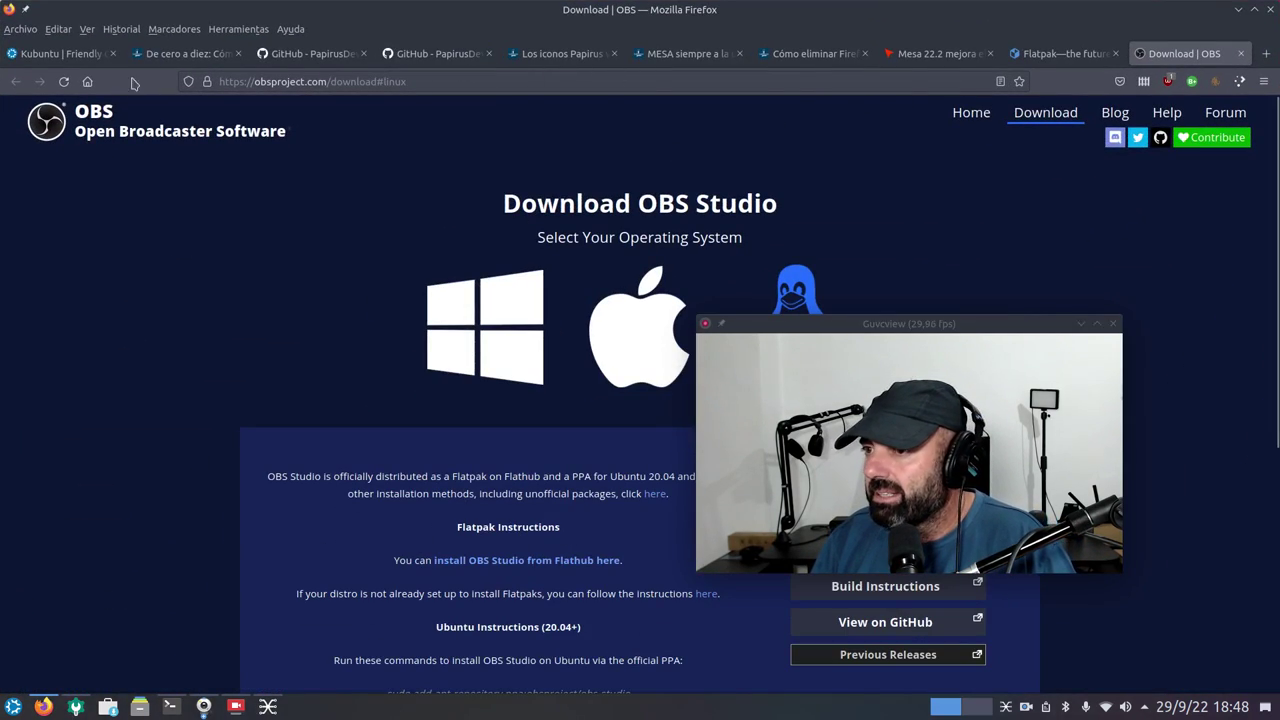
{"action": "left_click", "coordinate": [185, 58]}
{"action": "scroll", "coordinate": [395, 270], "scroll_direction": "up", "scroll_amount": 4}
{"action": "left_click_drag", "start_coordinate": [815, 326], "coordinate": [674, 488]}
{"action": "left_click", "coordinate": [1093, 321]}
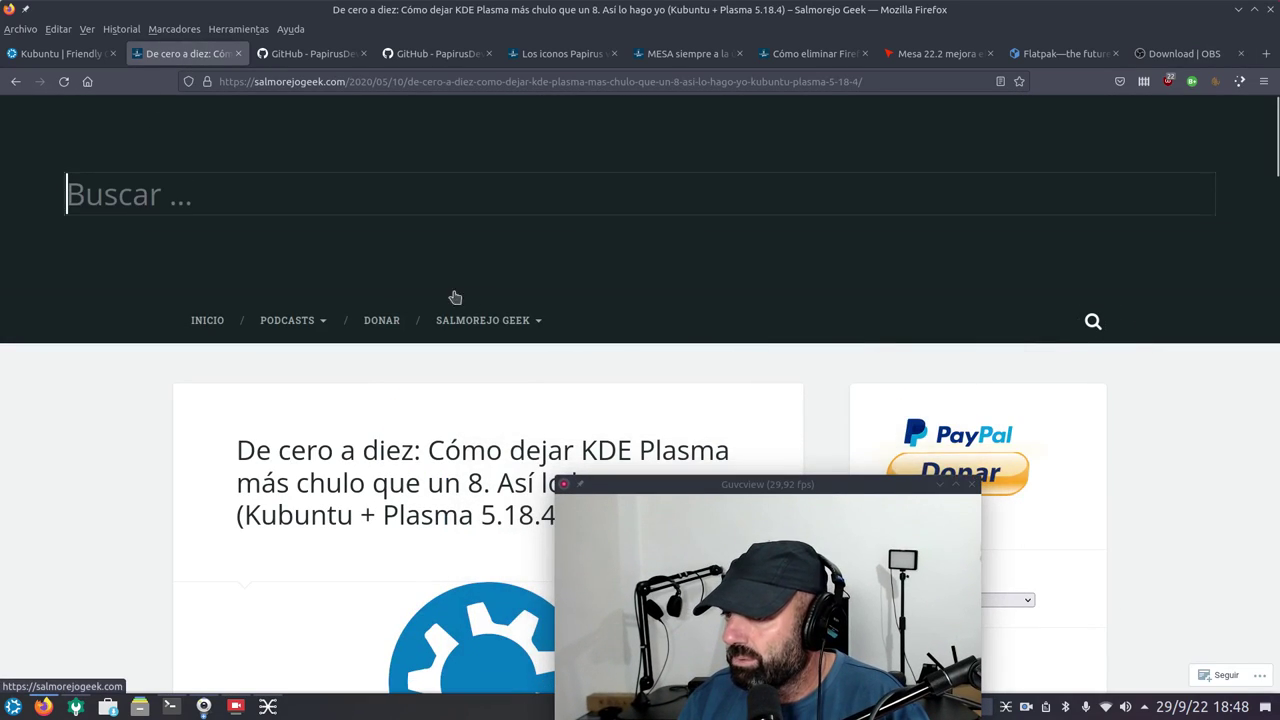
{"action": "type", "text": "ubuntu"}
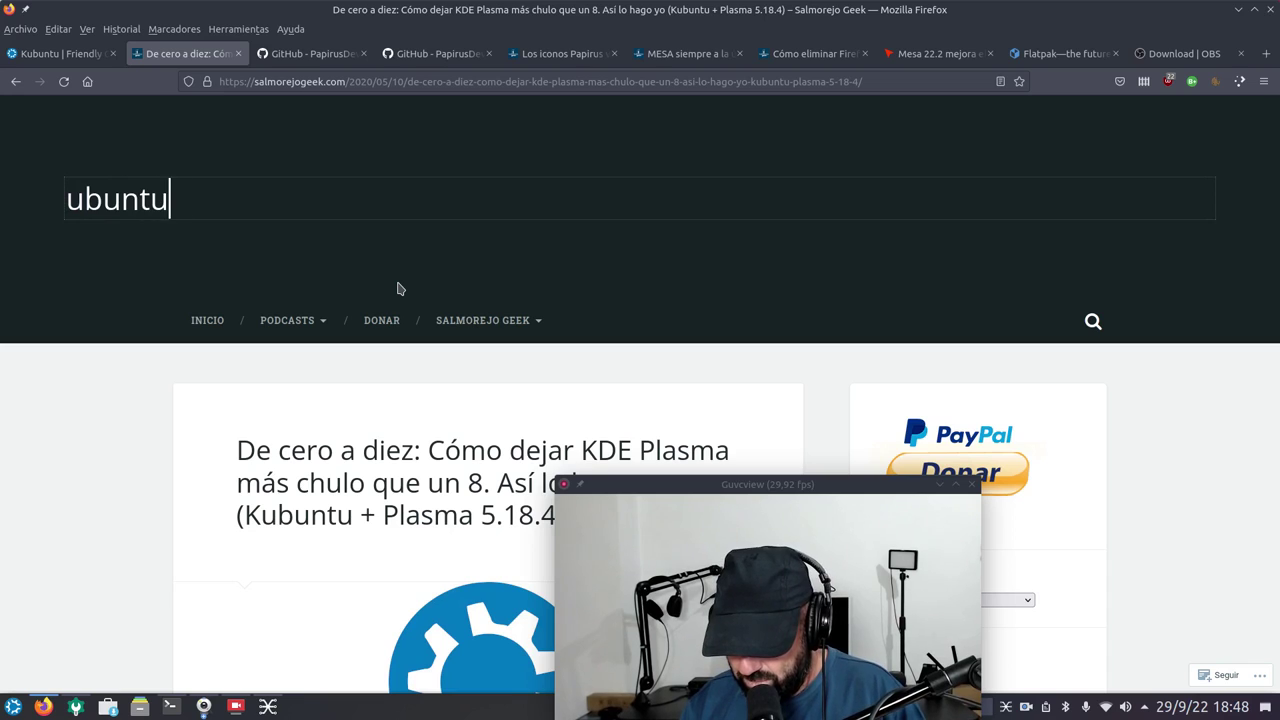
{"action": "type", "text": " pipewire"}
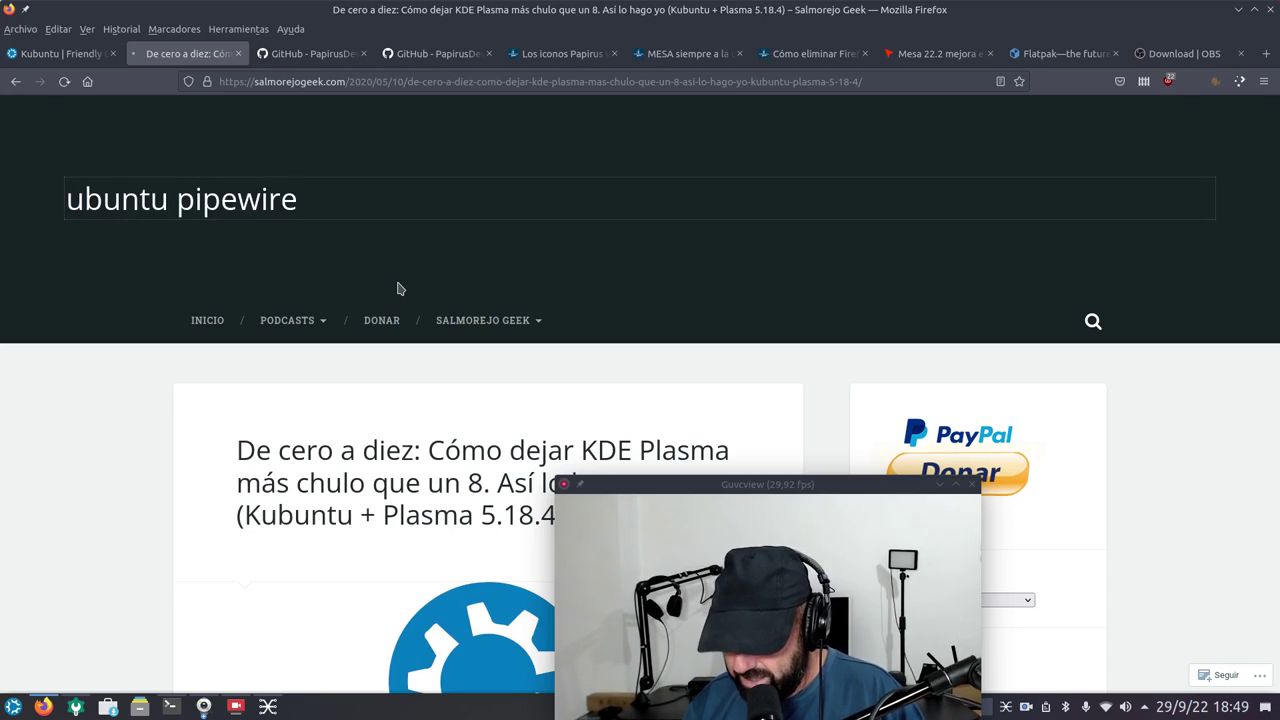
{"action": "key", "text": "Return"}
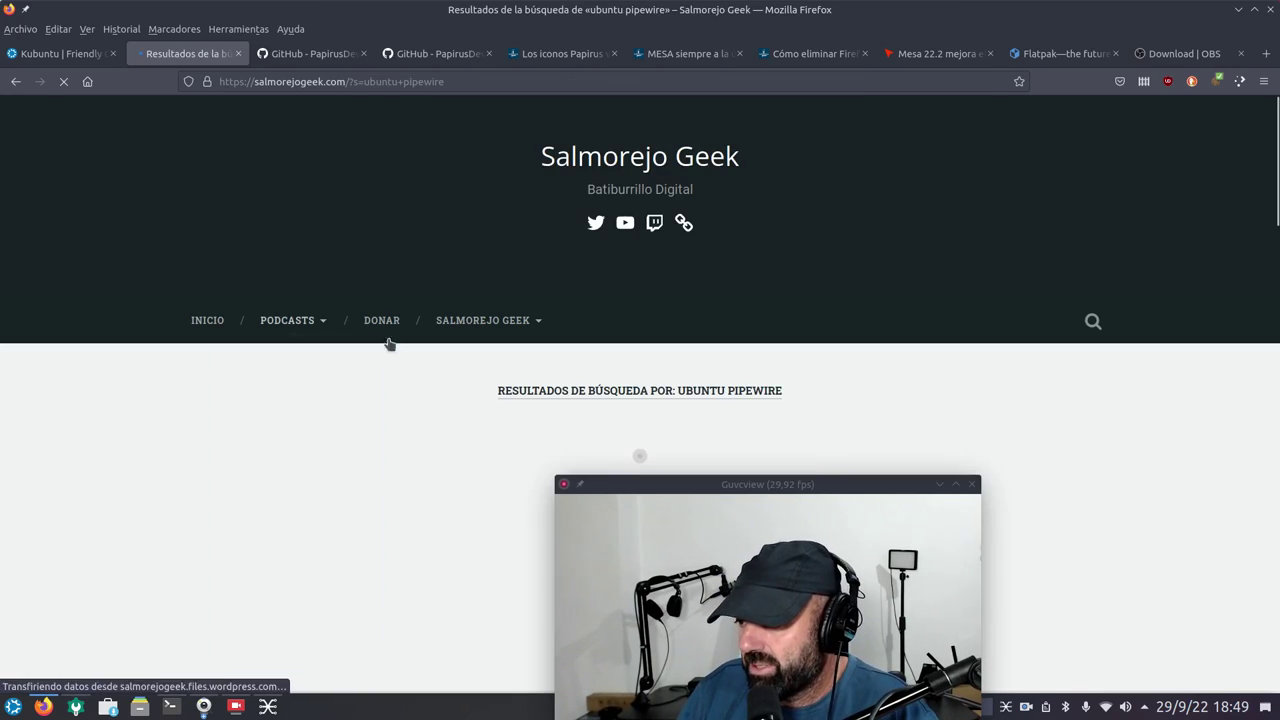
Move the webcam window off the search results and open the March 2022 article on installing PipeWire and WirePlumber in Ubuntu 20.04.4 LTS.
{"action": "left_click_drag", "start_coordinate": [640, 481], "coordinate": [855, 112]}
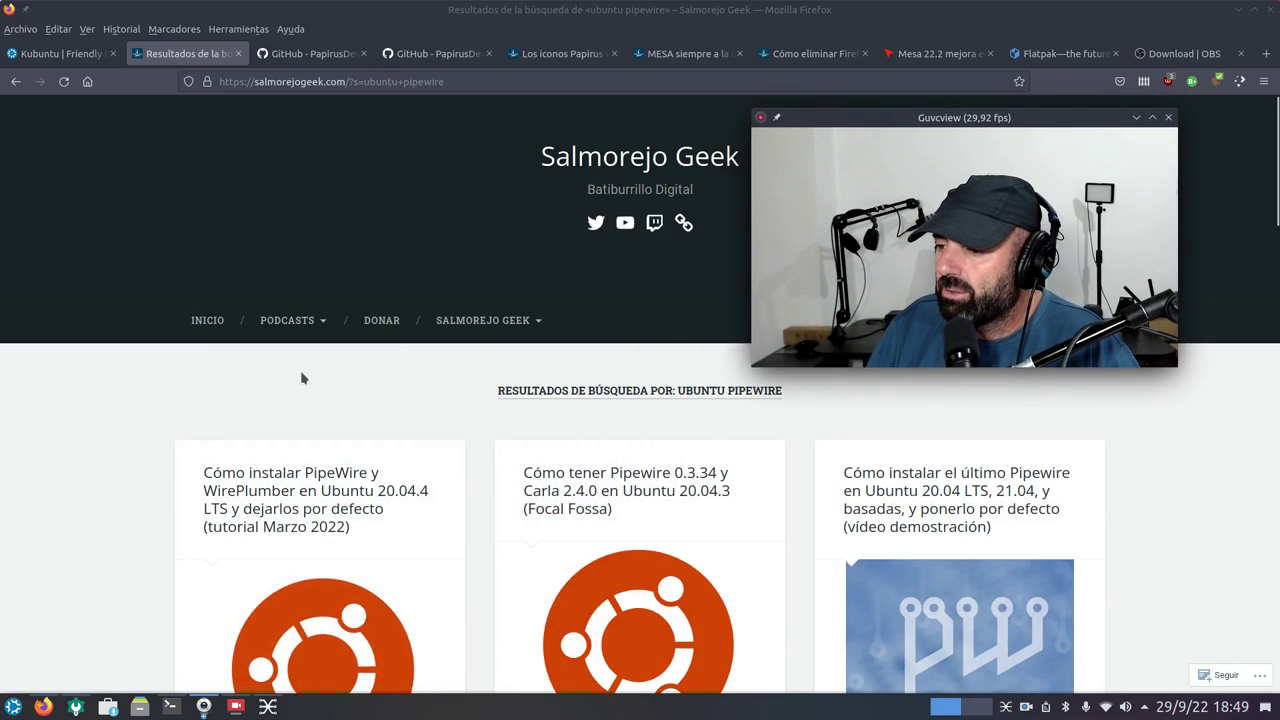
{"action": "scroll", "coordinate": [303, 378], "scroll_direction": "down", "scroll_amount": 2}
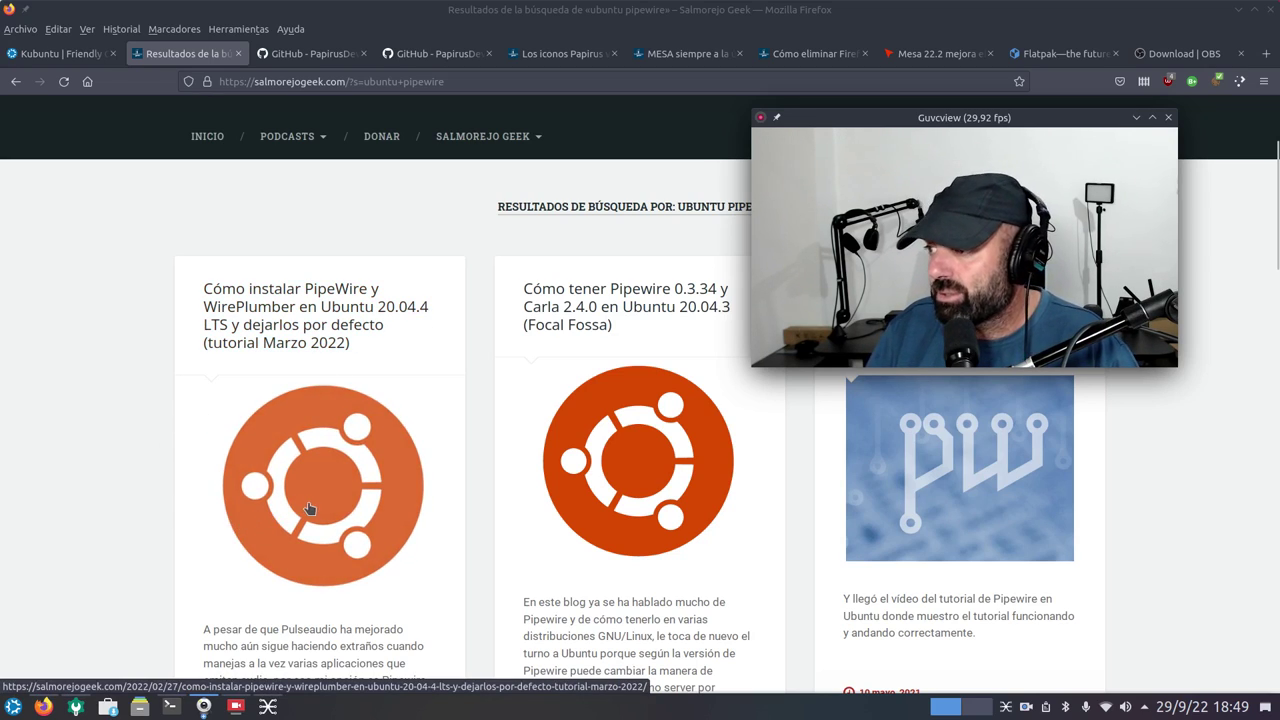
{"action": "left_click", "coordinate": [240, 444]}
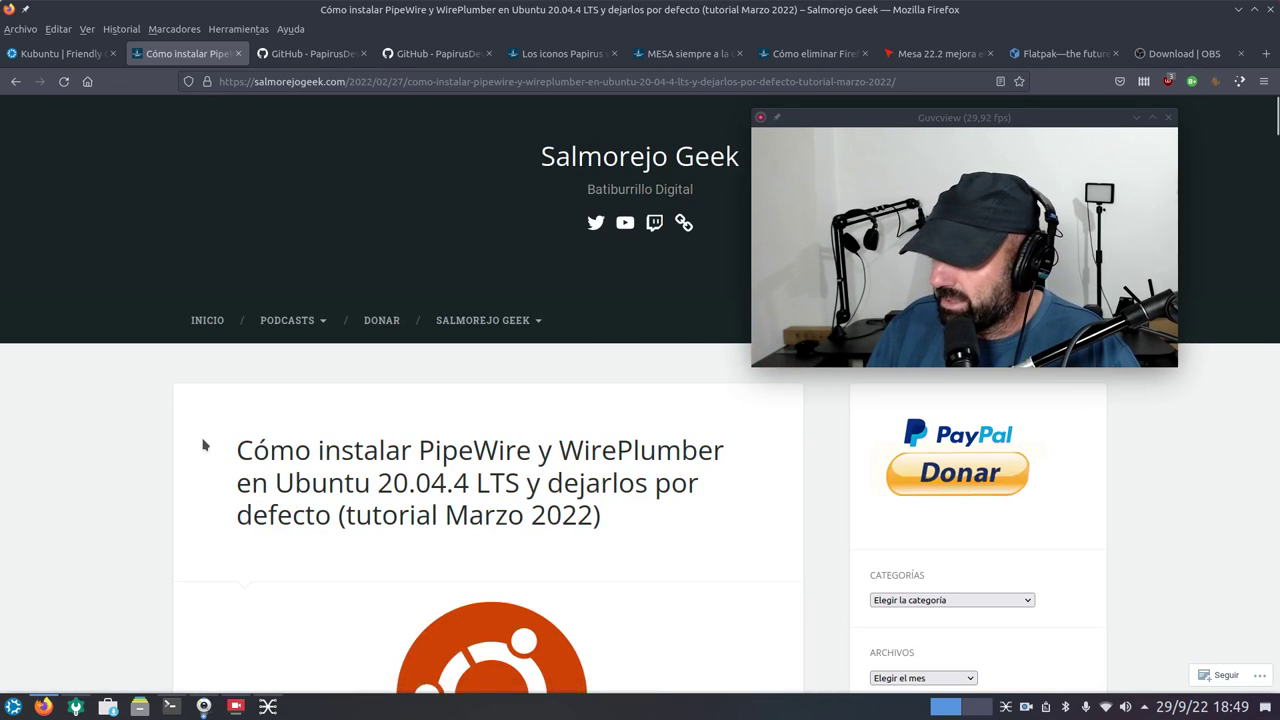
Read through the article's PPA, installation and post-installation sections down to the optional Carla and Qjackctl part.
{"action": "scroll", "coordinate": [200, 443], "scroll_direction": "down", "scroll_amount": 8}
{"action": "scroll", "coordinate": [197, 439], "scroll_direction": "down", "scroll_amount": 8}
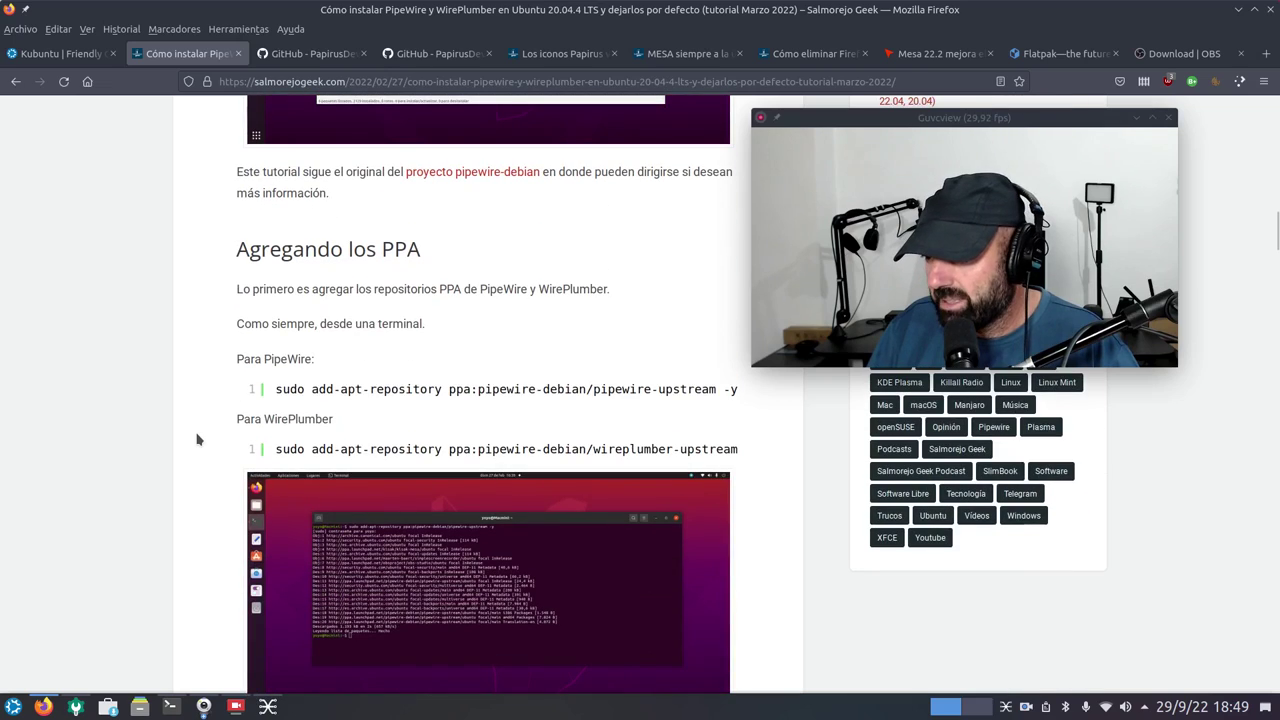
{"action": "scroll", "coordinate": [205, 488], "scroll_direction": "down", "scroll_amount": 5}
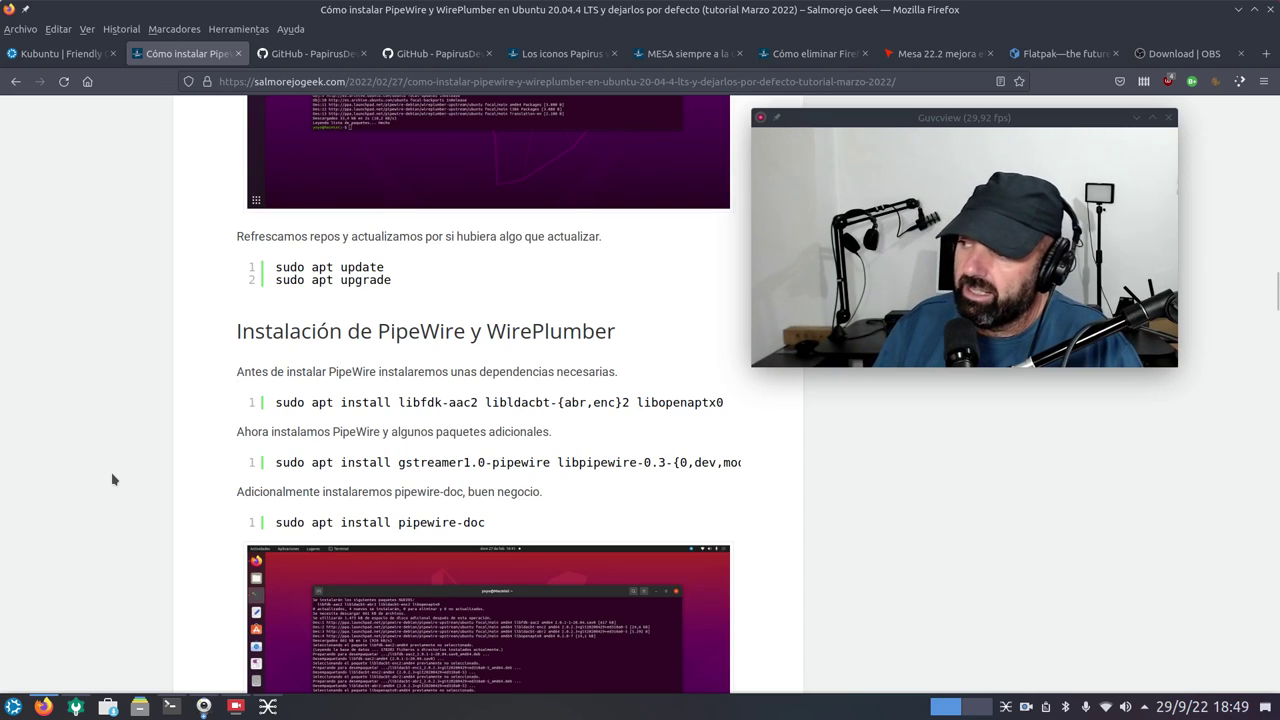
{"action": "scroll", "coordinate": [220, 506], "scroll_direction": "down", "scroll_amount": 20}
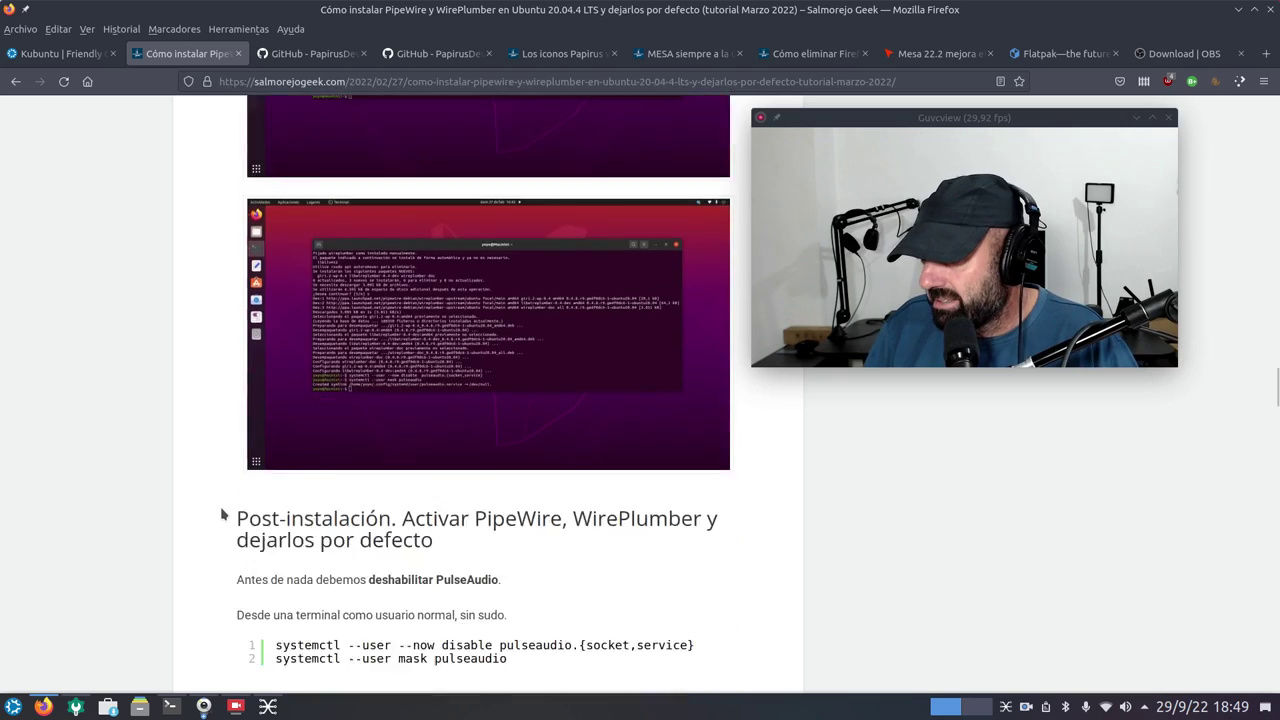
{"action": "scroll", "coordinate": [220, 506], "scroll_direction": "down", "scroll_amount": 10}
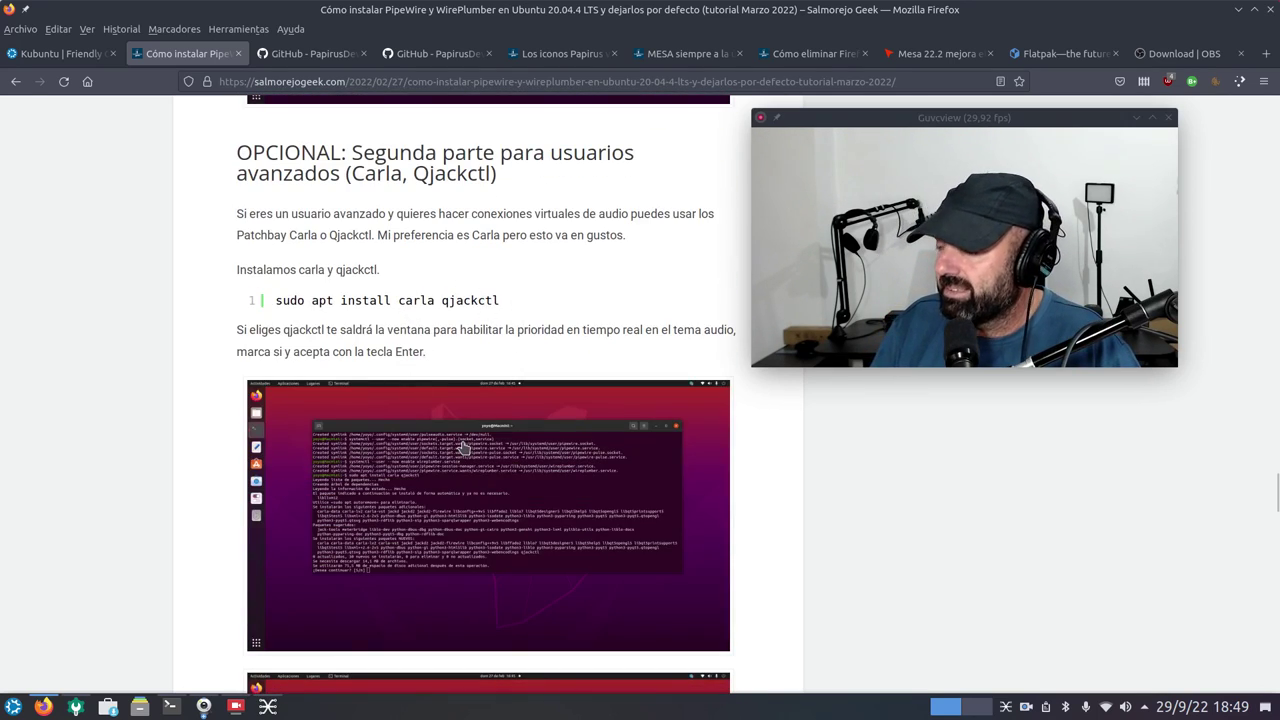
Show the qpwgraph audio connections with the webcam window moved off the SimpleScreenRecorder node, and minimize qpwgraph.
{"action": "left_click", "coordinate": [267, 706]}
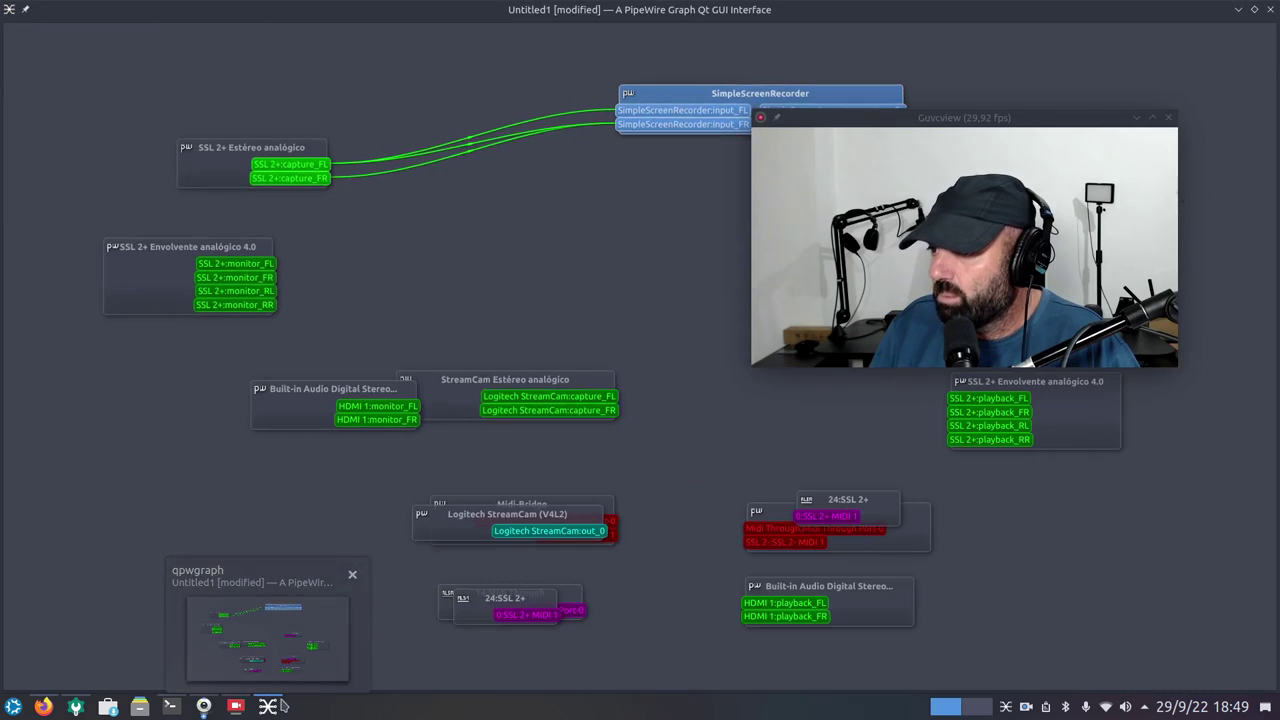
{"action": "left_click_drag", "start_coordinate": [898, 145], "coordinate": [738, 313]}
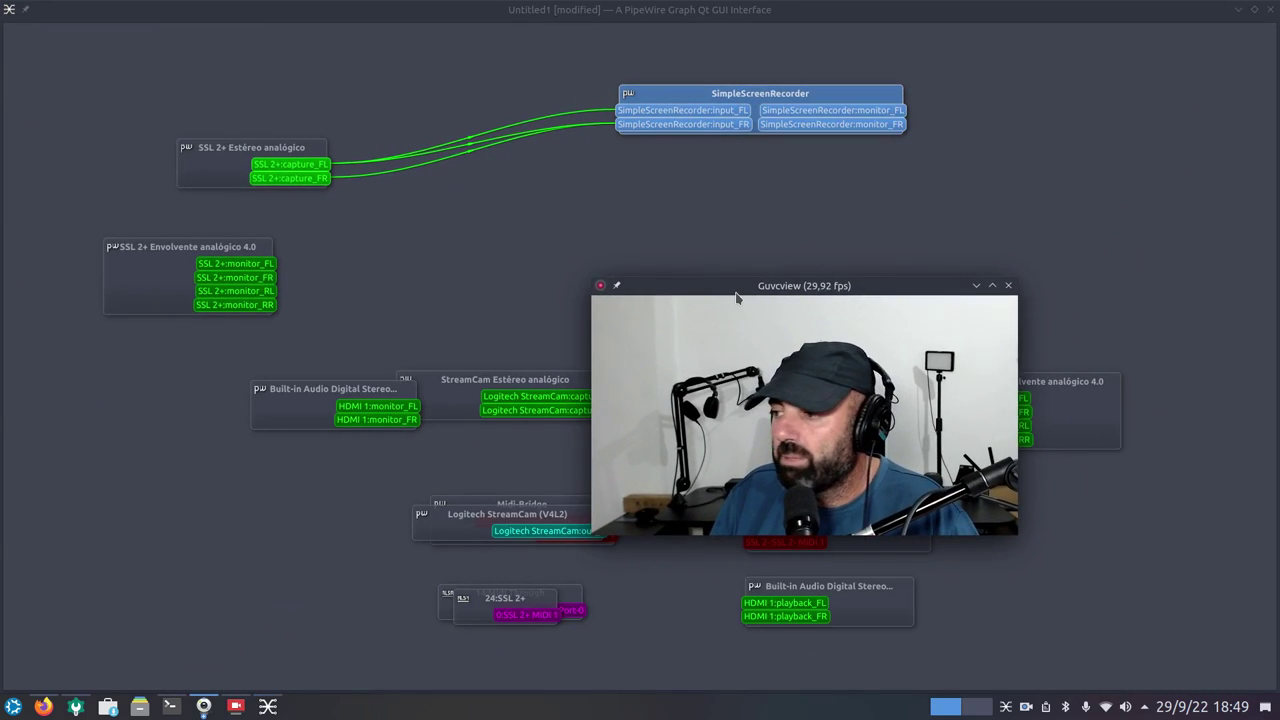
{"action": "left_click", "coordinate": [1238, 10]}
Examine the article's Carla screenshots and the commands for disabling PulseAudio and enabling PipeWire and WirePlumber, and return to the article's start.
{"action": "scroll", "coordinate": [102, 477], "scroll_direction": "down", "scroll_amount": 5}
{"action": "scroll", "coordinate": [103, 477], "scroll_direction": "down", "scroll_amount": 5}
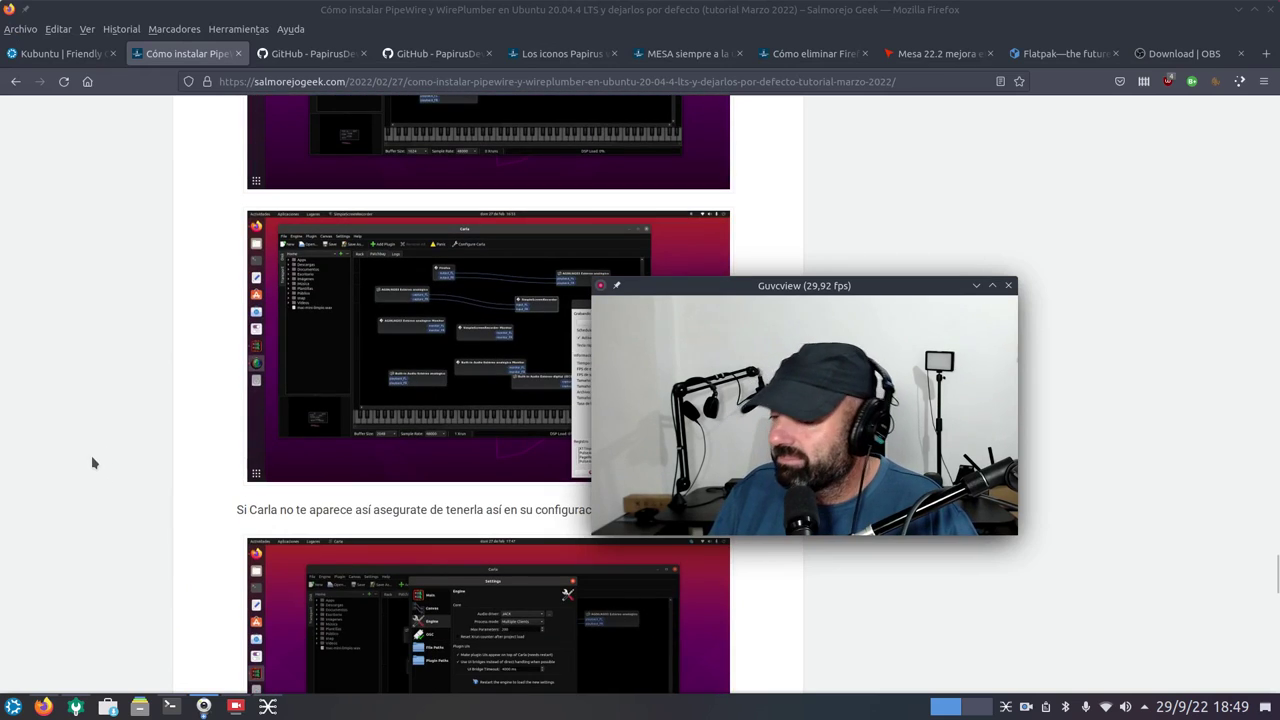
{"action": "scroll", "coordinate": [94, 460], "scroll_direction": "up", "scroll_amount": 4}
{"action": "scroll", "coordinate": [254, 378], "scroll_direction": "up", "scroll_amount": 5}
{"action": "scroll", "coordinate": [254, 378], "scroll_direction": "down", "scroll_amount": 10}
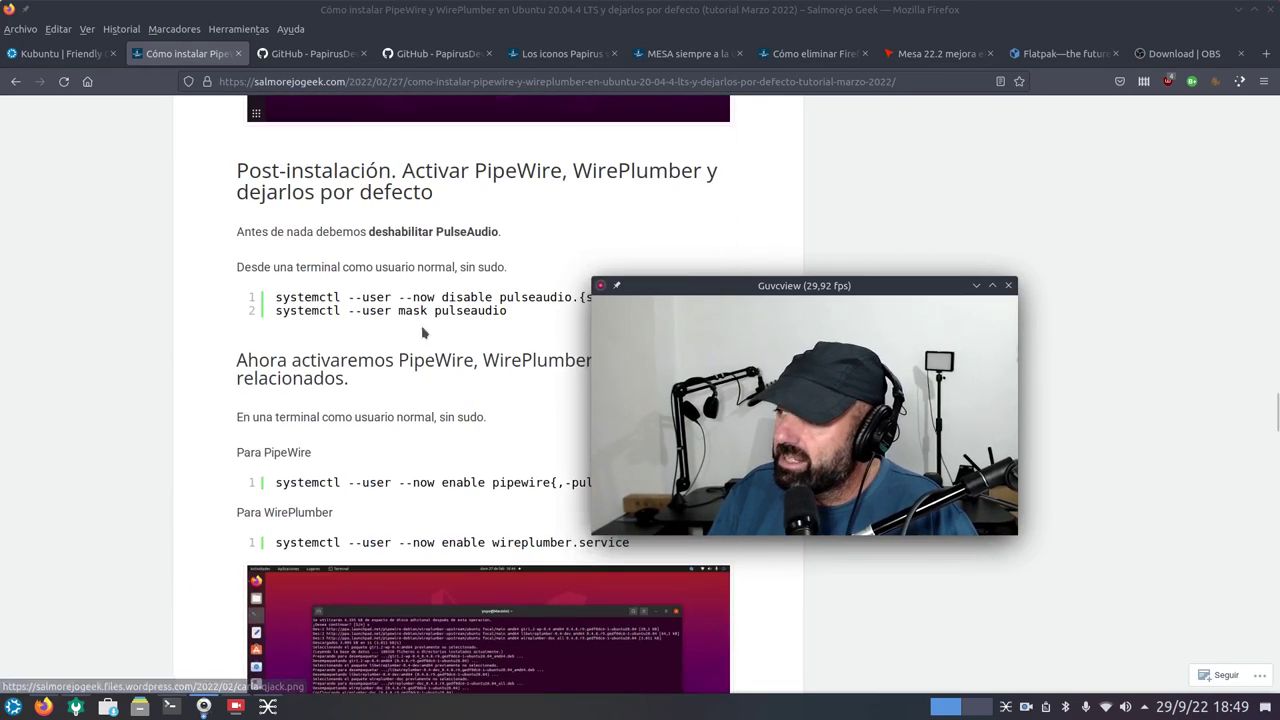
{"action": "left_click_drag", "start_coordinate": [737, 285], "coordinate": [888, 157]}
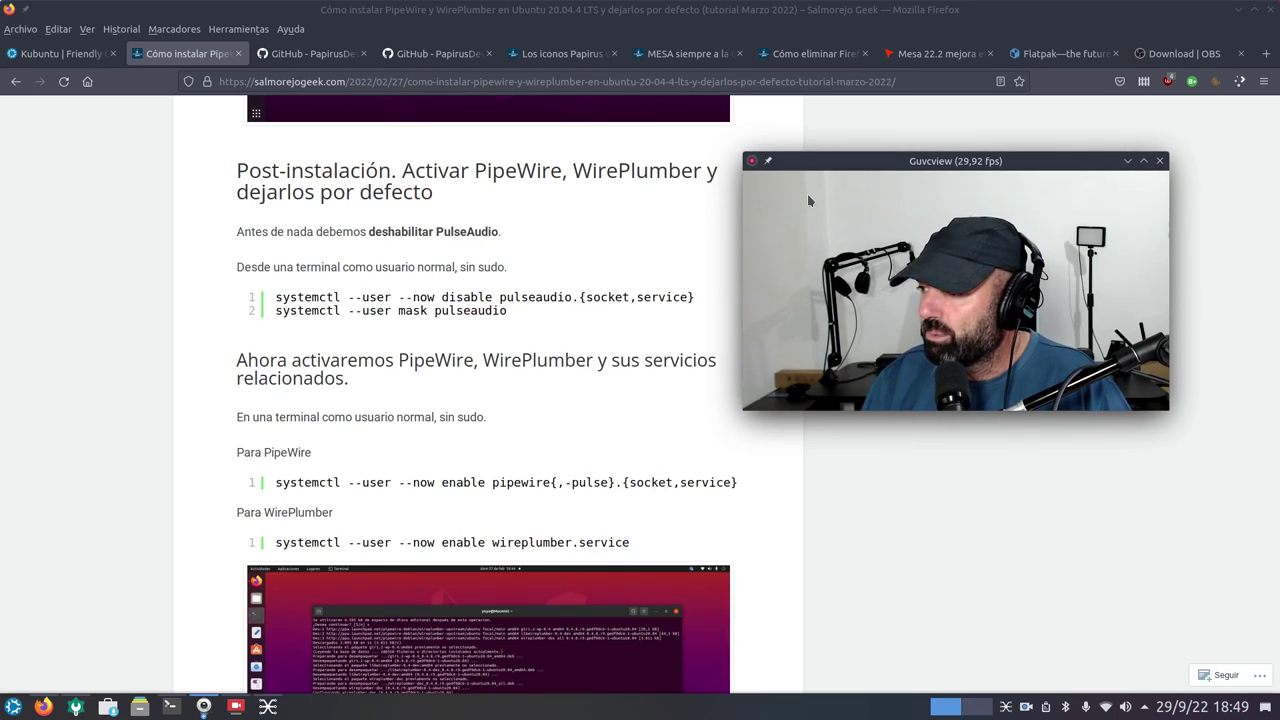
{"action": "scroll", "coordinate": [408, 332], "scroll_direction": "up", "scroll_amount": 1}
{"action": "scroll", "coordinate": [408, 332], "scroll_direction": "up", "scroll_amount": 20}
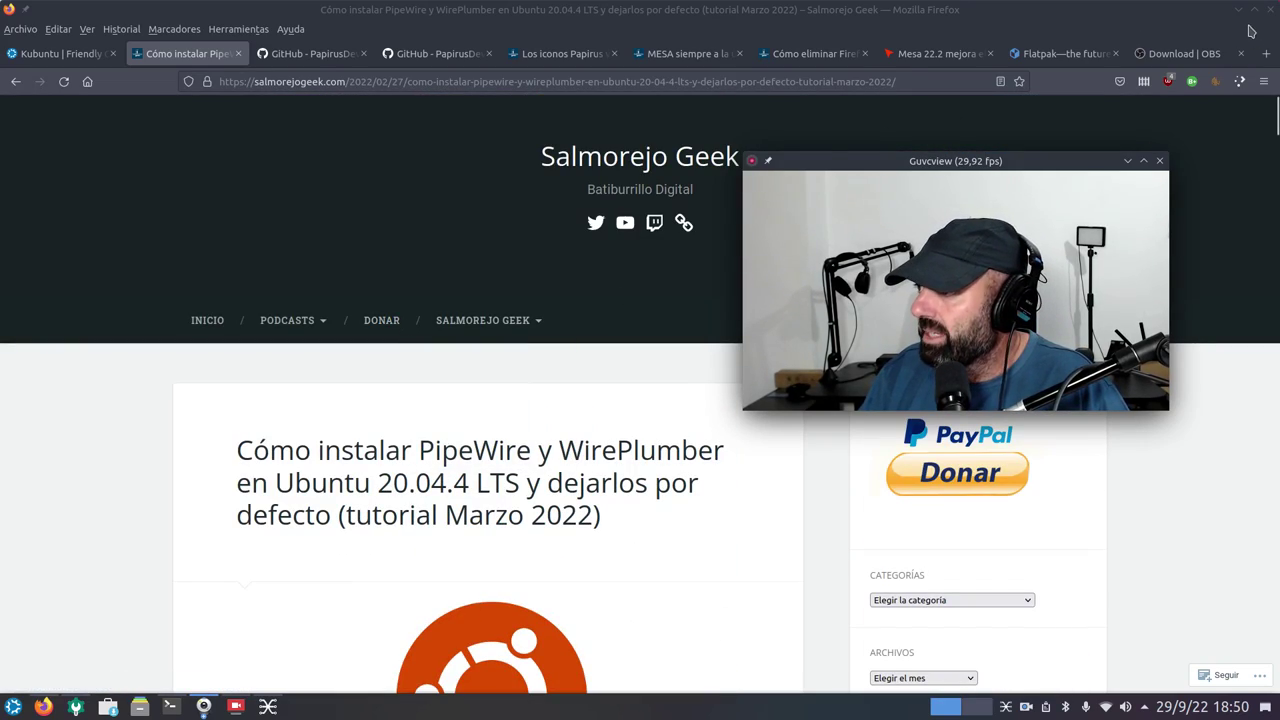
Clear Firefox from view, open the Carpeta personal folder in Dolphin and move the webcam window below the folder icons.
{"action": "key", "text": "super+Page_Down"}
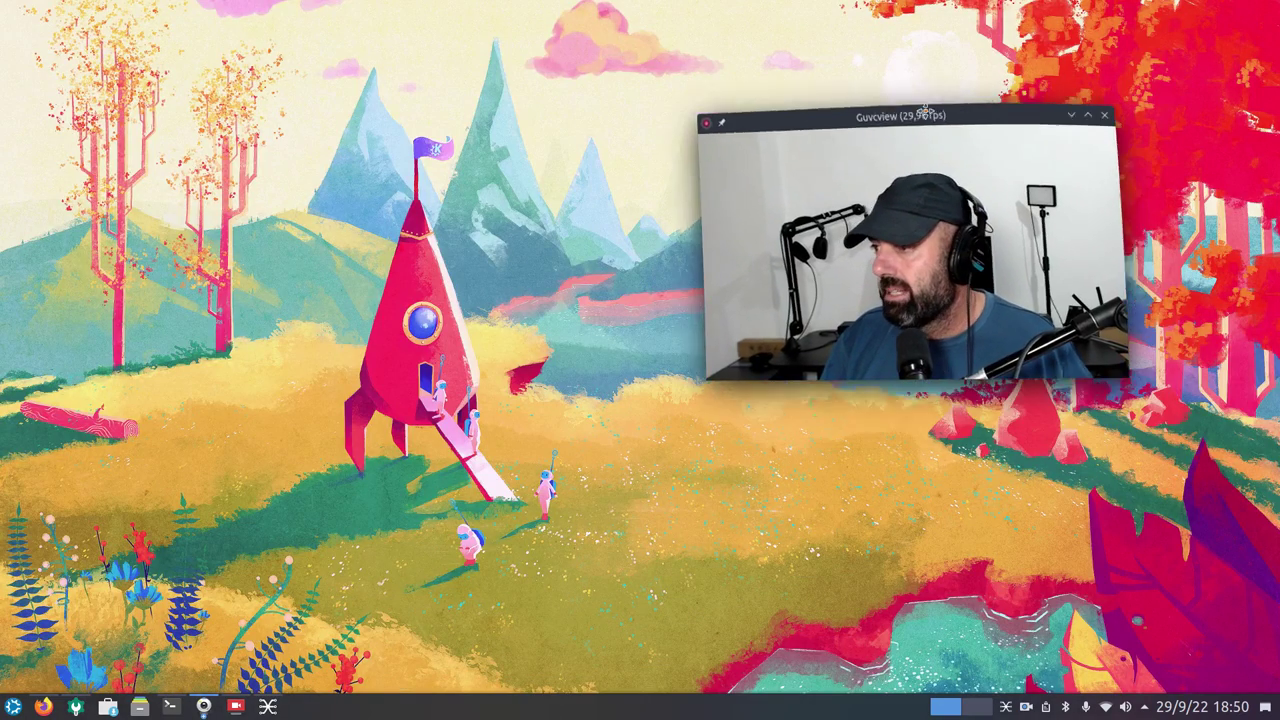
{"action": "left_click", "coordinate": [140, 707]}
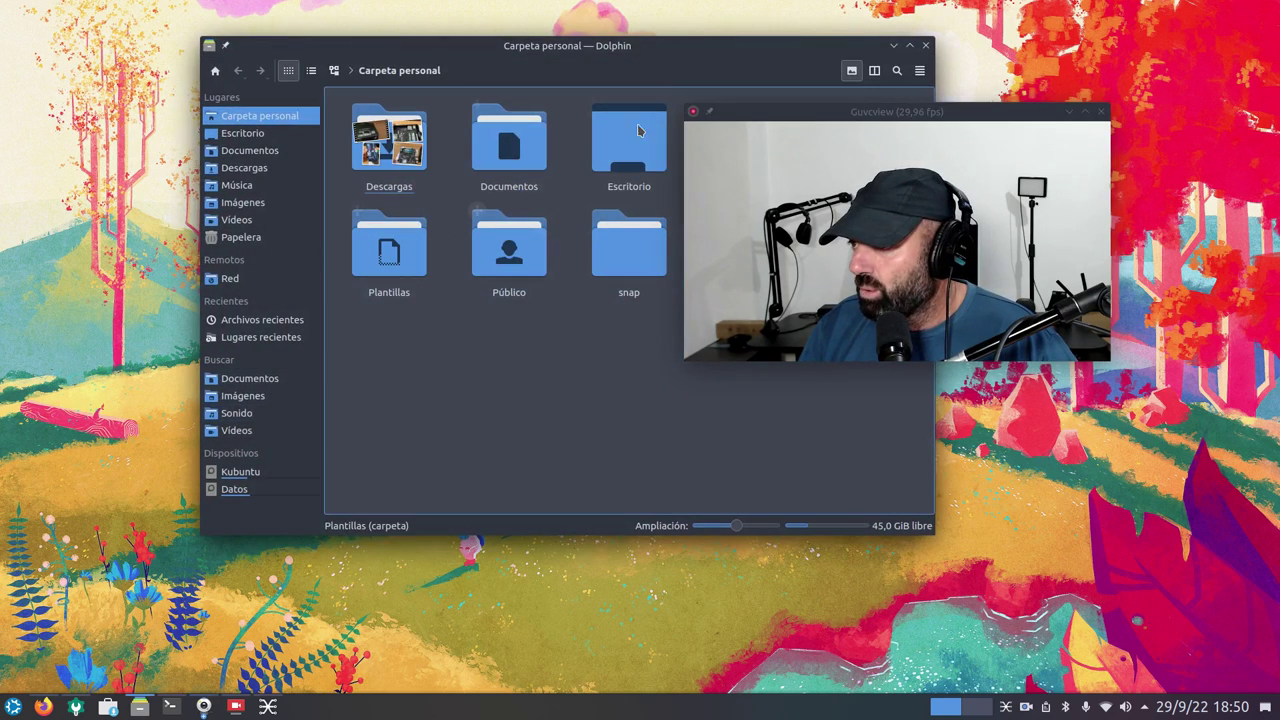
{"action": "left_click_drag", "start_coordinate": [834, 113], "coordinate": [836, 376]}
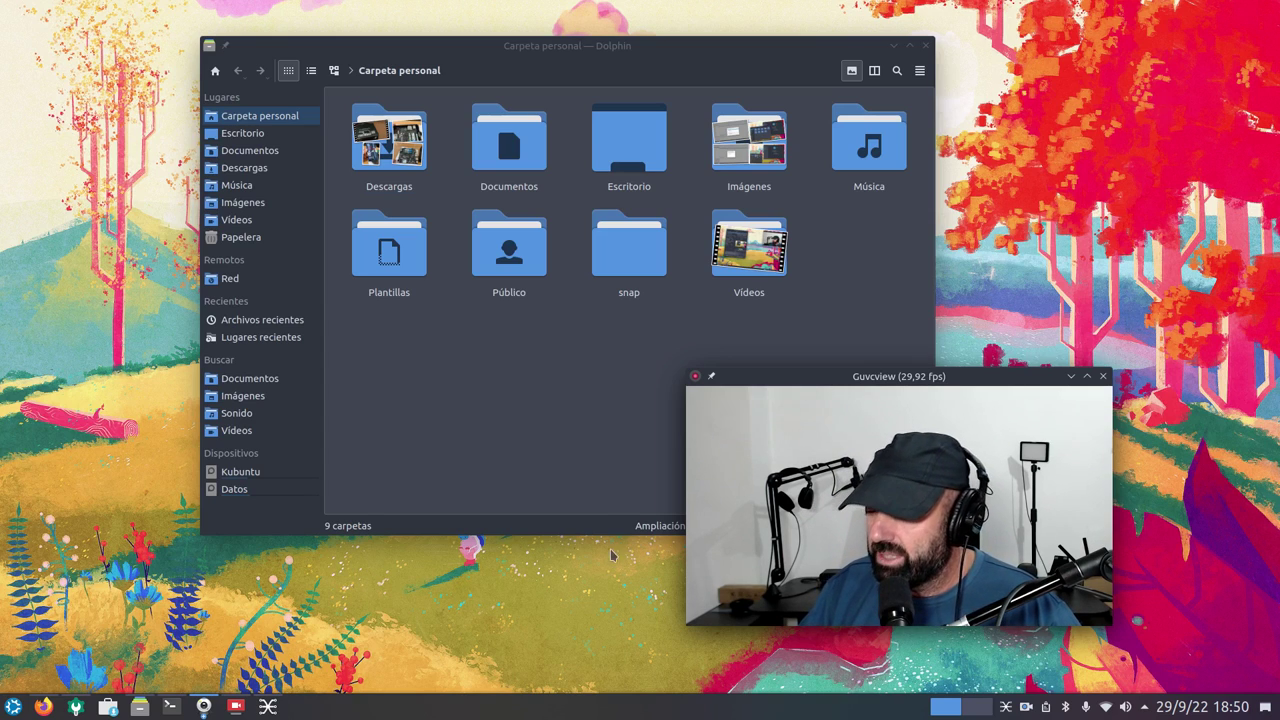
Check the Plasma, kernel and hardware details in Acerca de este sistema, and minimize the system settings.
{"action": "left_click", "coordinate": [84, 710]}
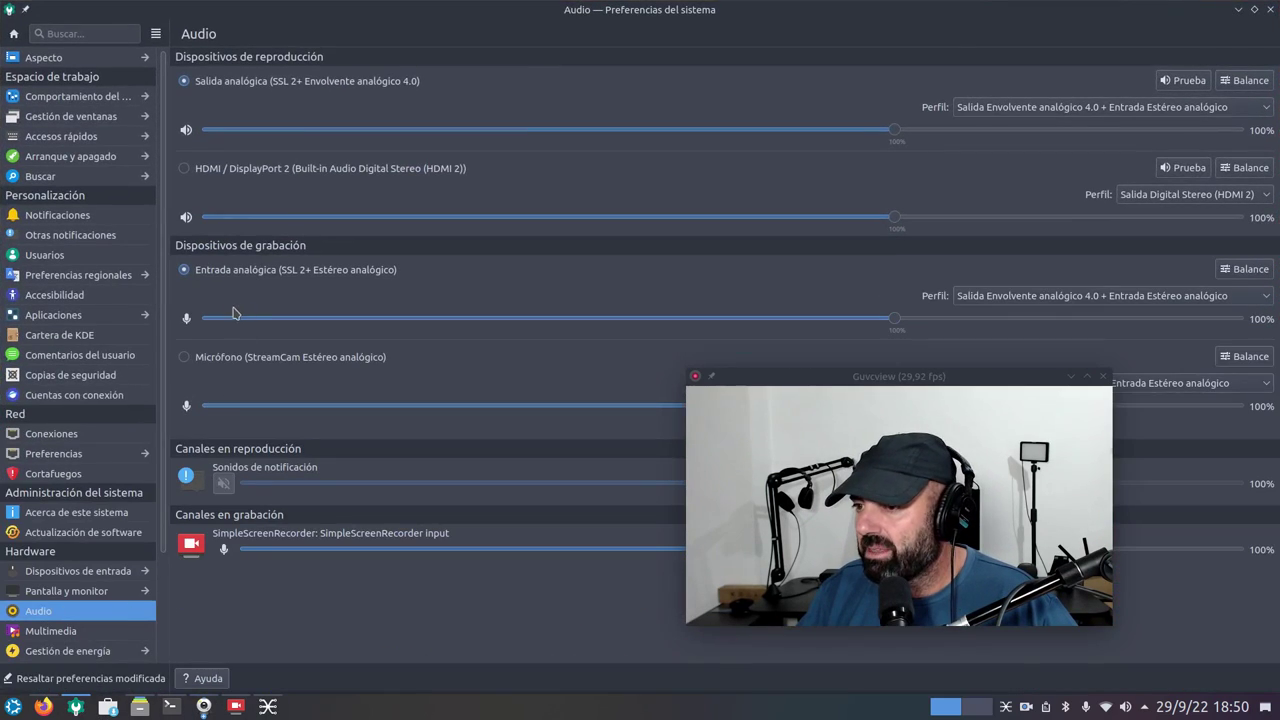
{"action": "left_click", "coordinate": [100, 511]}
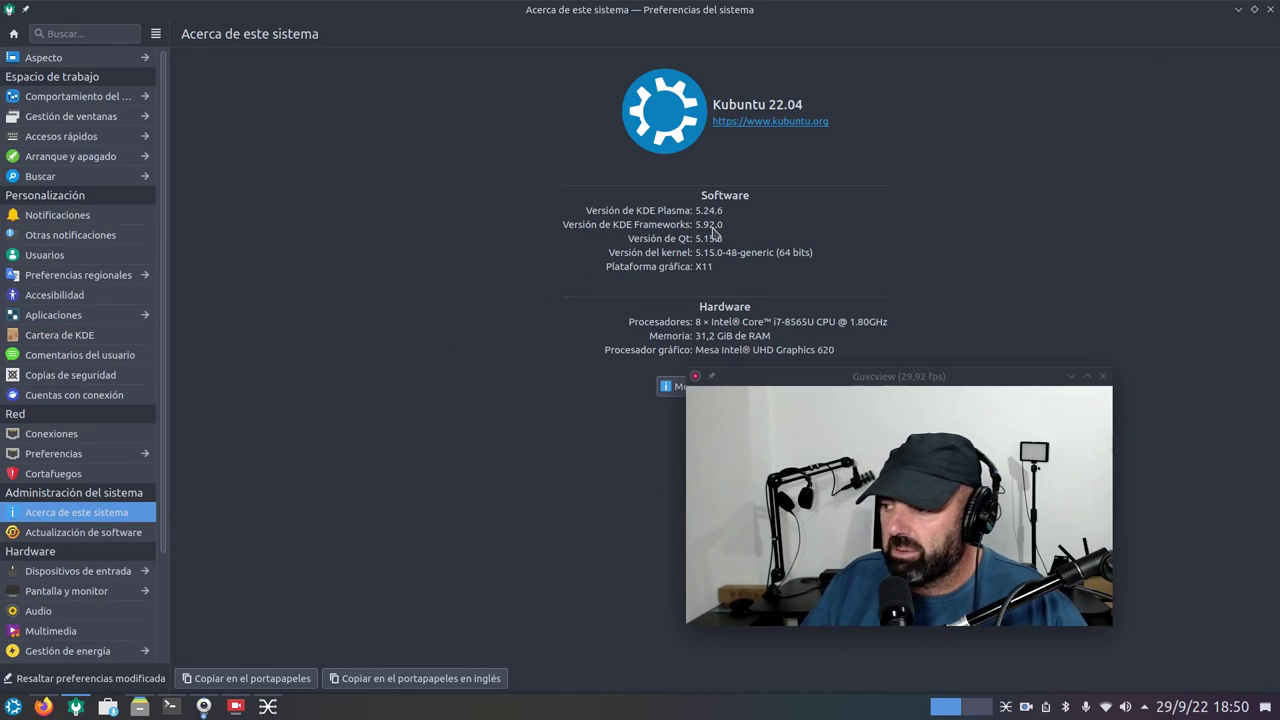
{"action": "left_click", "coordinate": [1238, 9]}
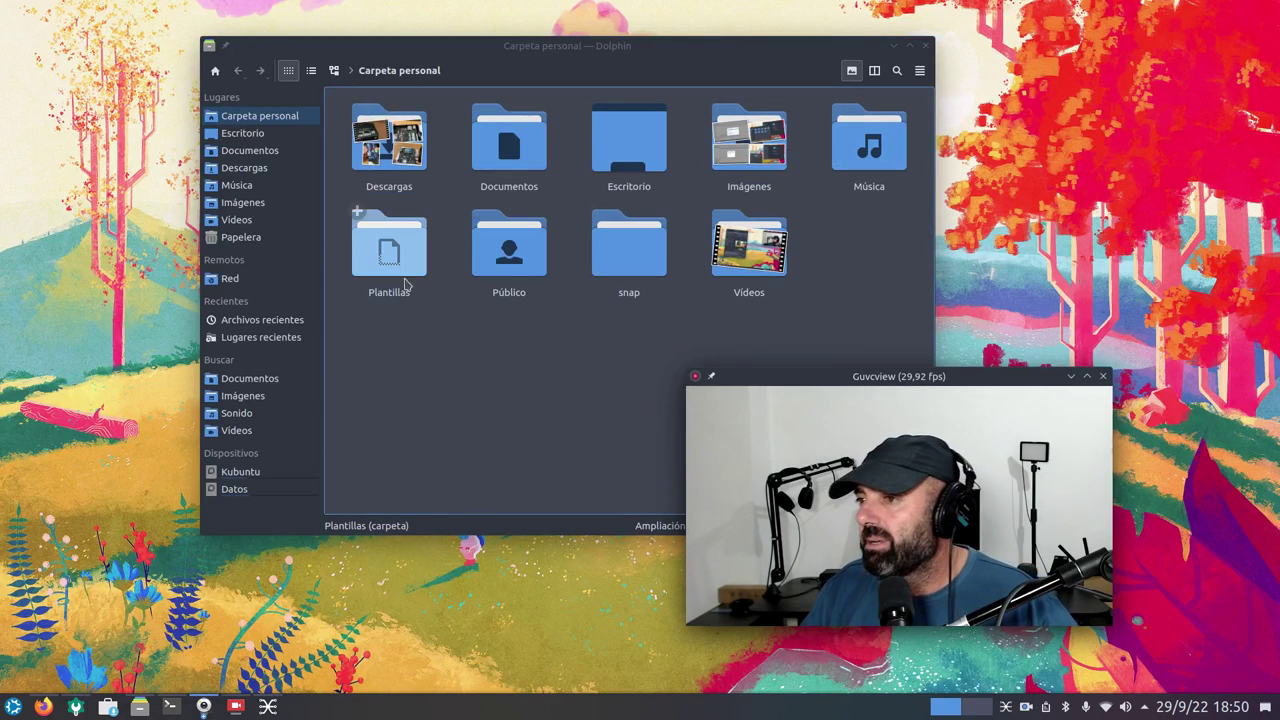
Play v3.mp4 from the Descargas folder in VLC, accept its privacy and network policy, and place the player clear of the webcam window.
{"action": "left_click", "coordinate": [393, 163]}
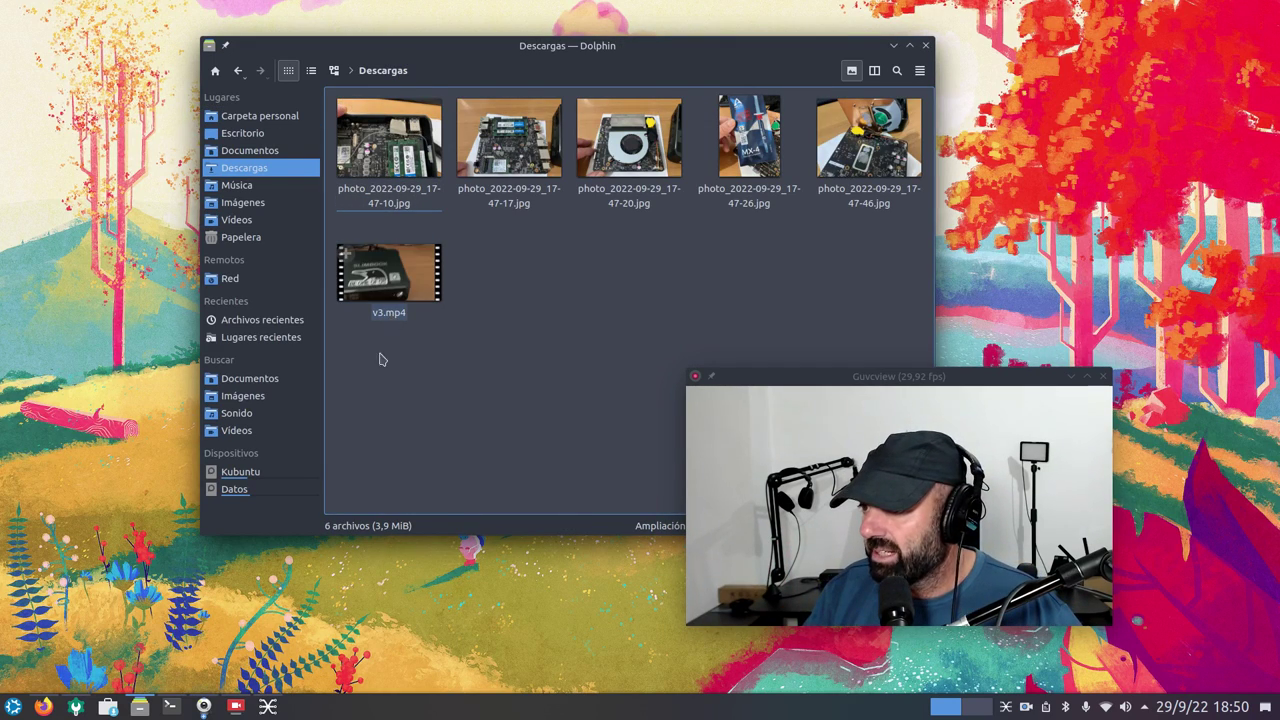
{"action": "right_click", "coordinate": [393, 270]}
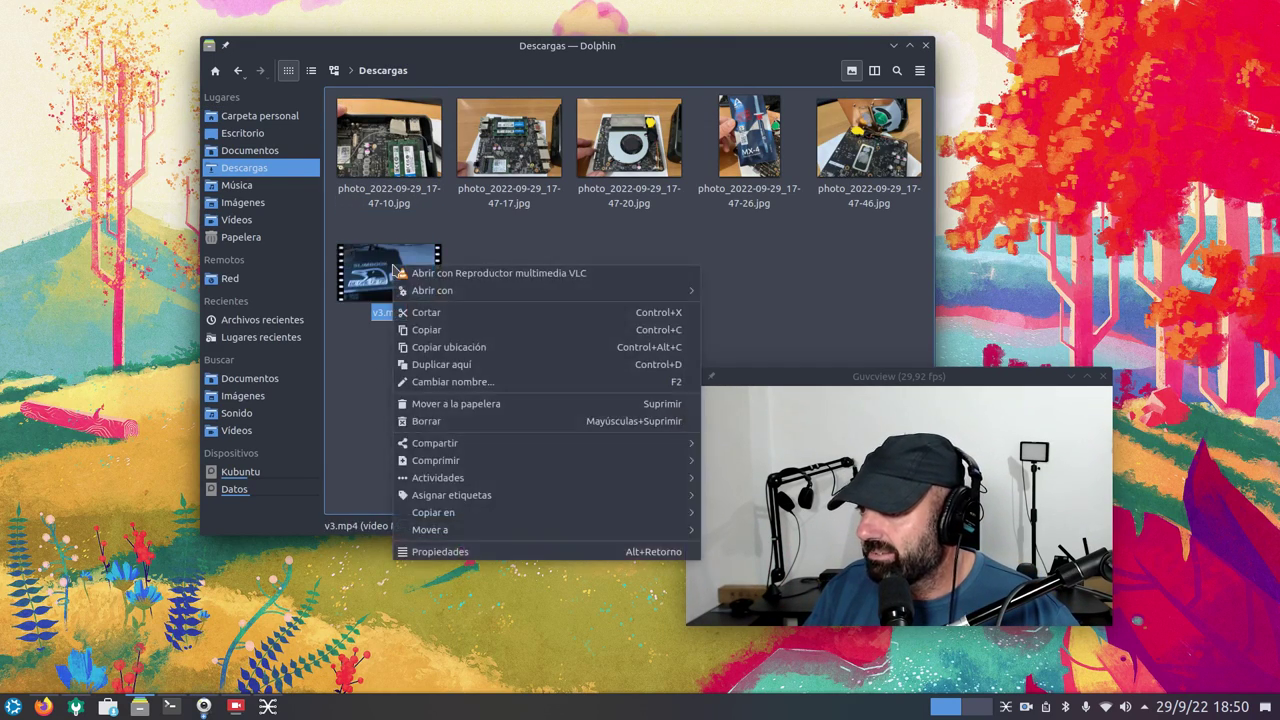
{"action": "left_click", "coordinate": [446, 274]}
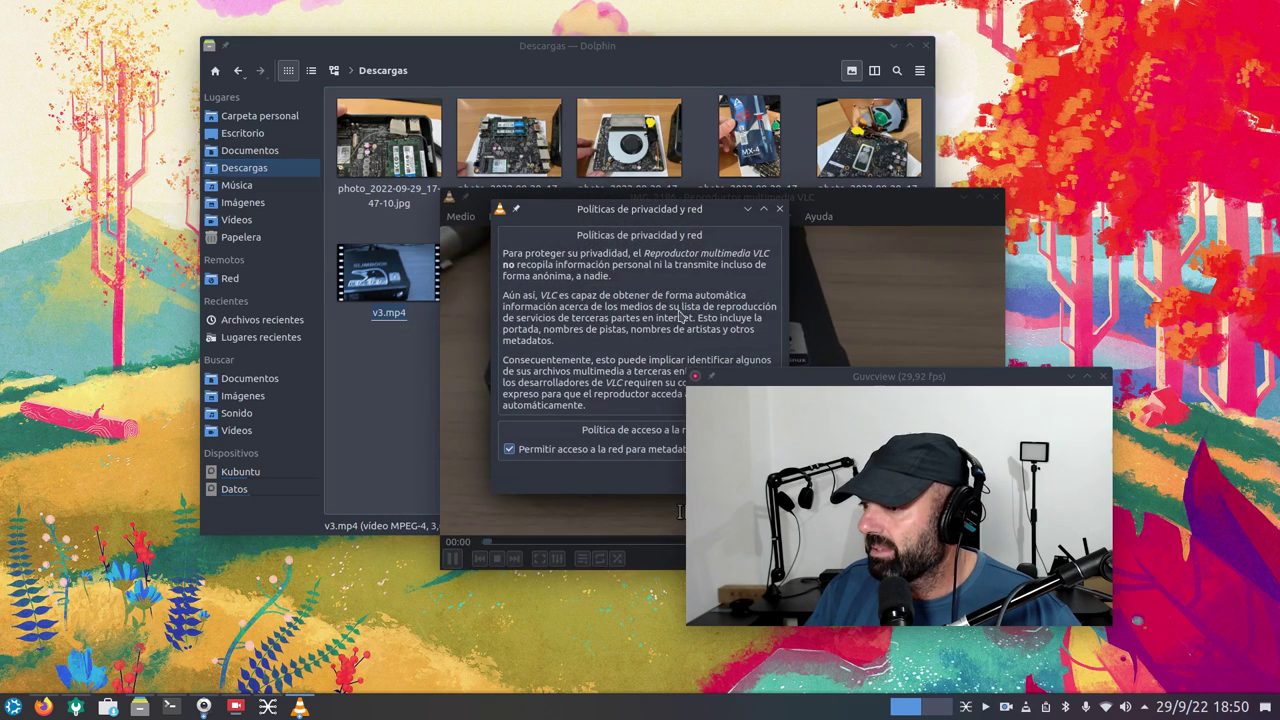
{"action": "left_click_drag", "start_coordinate": [950, 376], "coordinate": [1066, 217]}
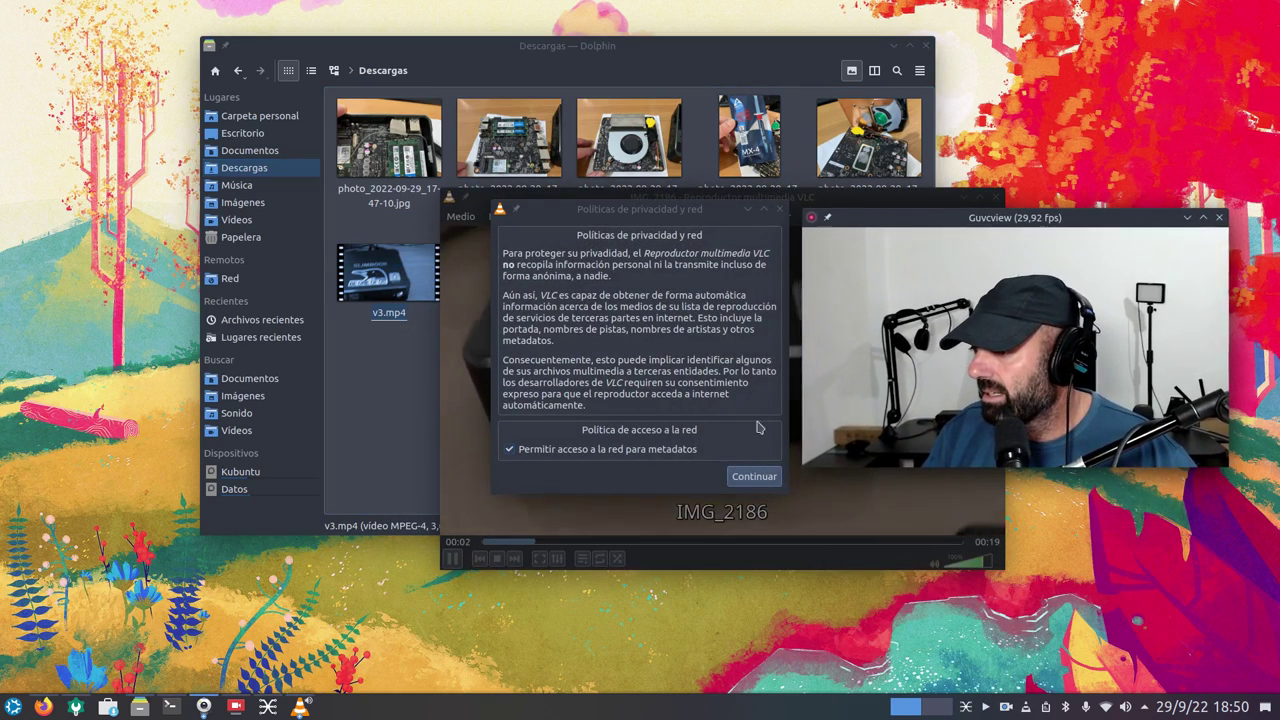
{"action": "left_click", "coordinate": [752, 476]}
{"action": "left_click_drag", "start_coordinate": [670, 442], "coordinate": [380, 351]}
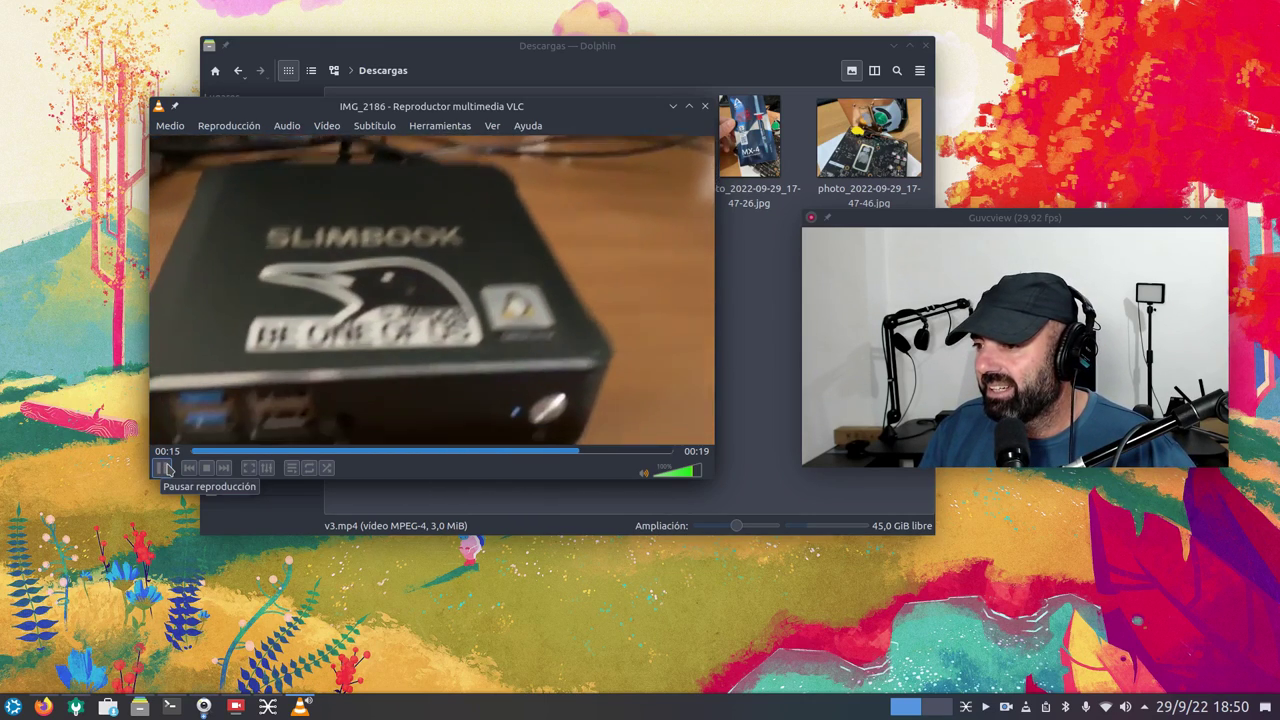
Pause the video on the Slimbook mini PC's front view, shift the player slightly lower and close it.
{"action": "left_click", "coordinate": [166, 468]}
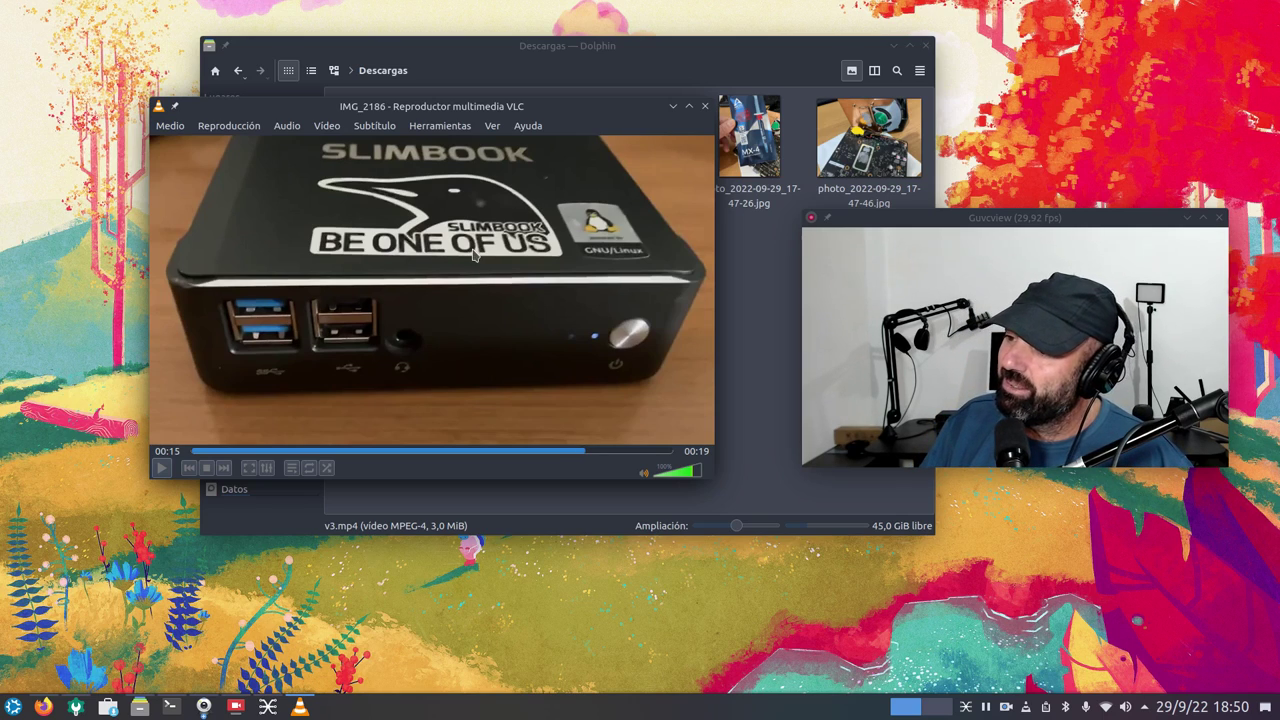
{"action": "left_click_drag", "start_coordinate": [556, 112], "coordinate": [558, 157]}
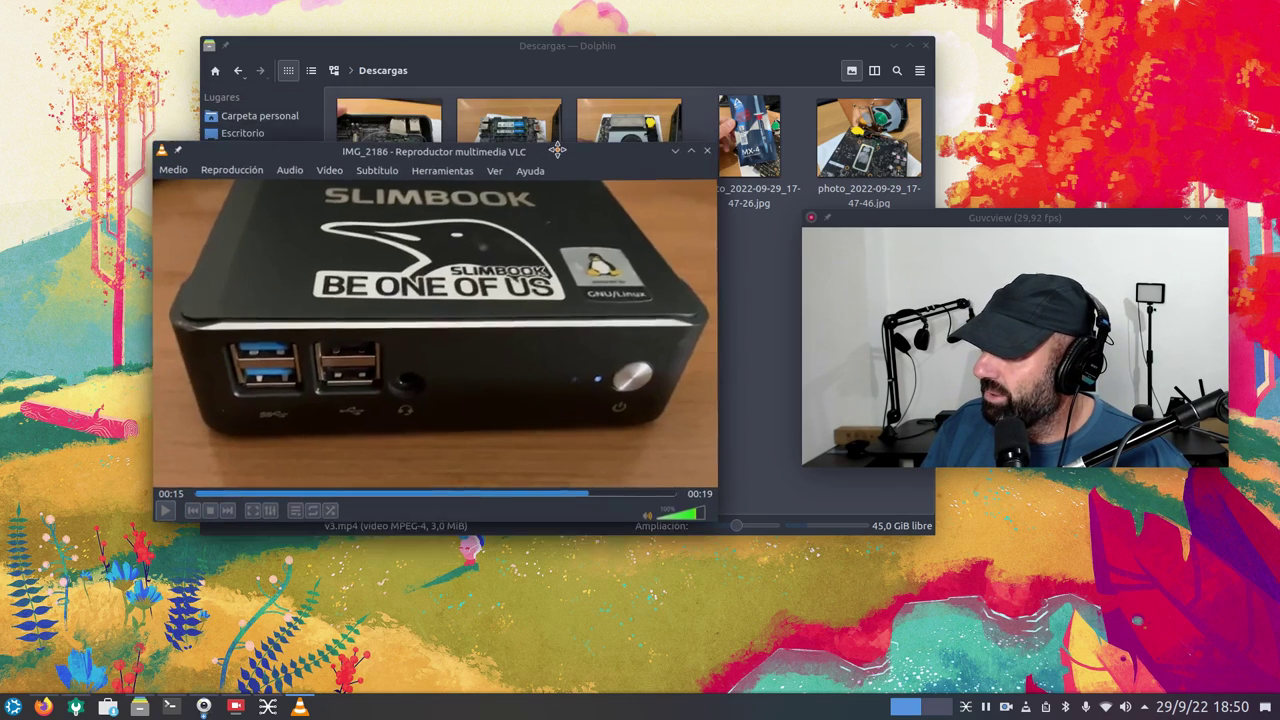
{"action": "left_click", "coordinate": [706, 151]}
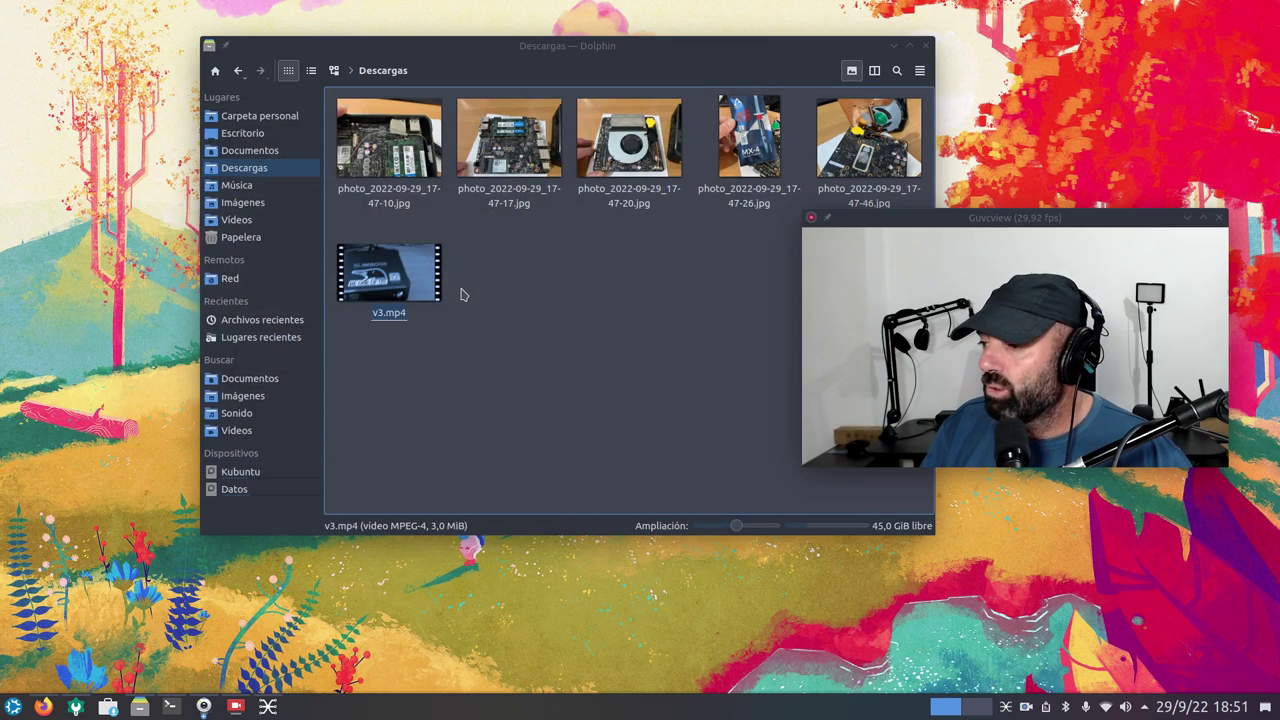
Open photo_2022-09-29_17-47-10.jpg in Gwenview, advance to the second photo and move the webcam window off the memory modules.
{"action": "double_click", "coordinate": [389, 140]}
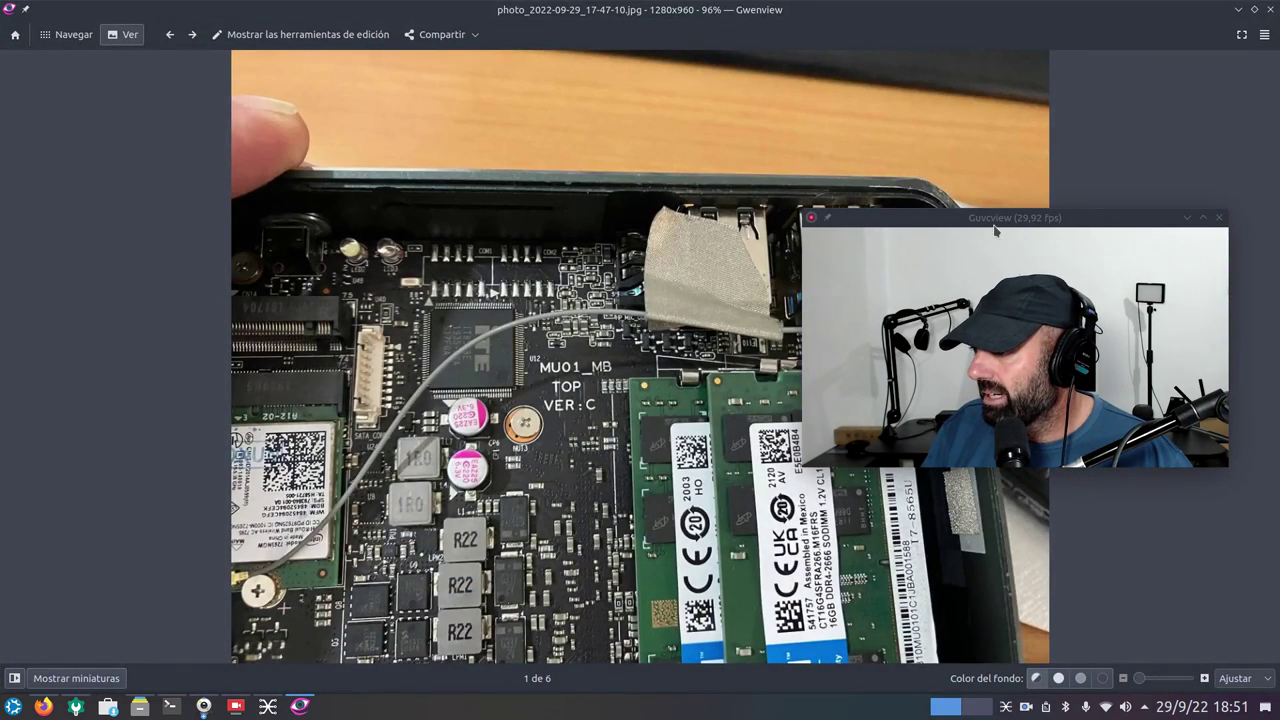
{"action": "left_click_drag", "start_coordinate": [994, 228], "coordinate": [970, 108]}
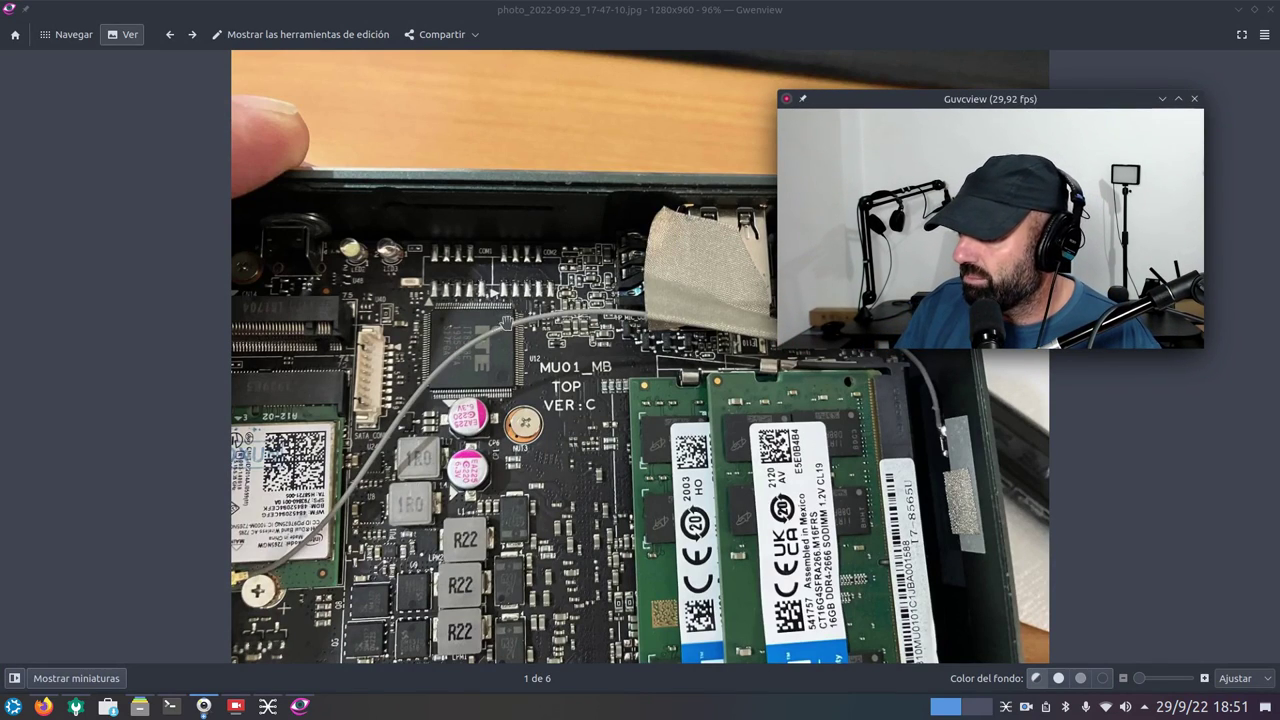
{"action": "left_click", "coordinate": [192, 36]}
{"action": "left_click_drag", "start_coordinate": [921, 106], "coordinate": [1039, 266]}
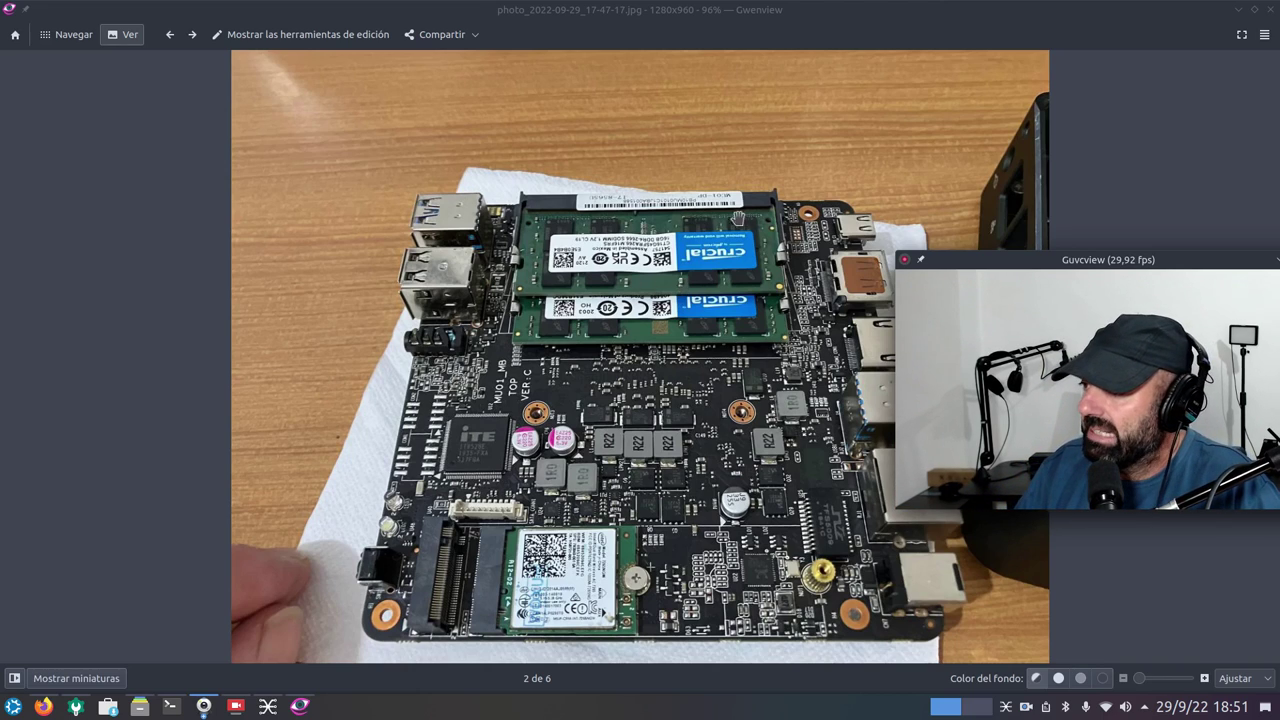
{"action": "left_click_drag", "start_coordinate": [1015, 267], "coordinate": [953, 395]}
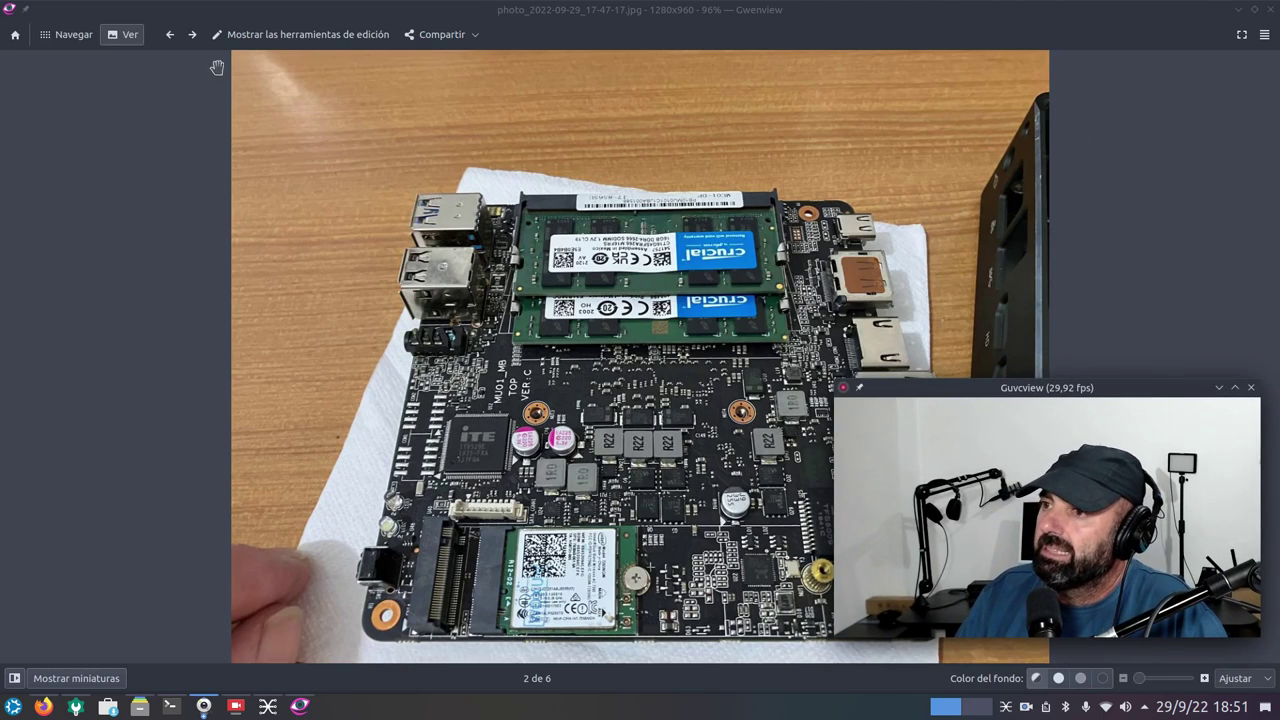
Show the third photo, with the cooling fan, and move the webcam window above the computer case.
{"action": "left_click", "coordinate": [191, 40]}
{"action": "left_click_drag", "start_coordinate": [893, 380], "coordinate": [960, 472]}
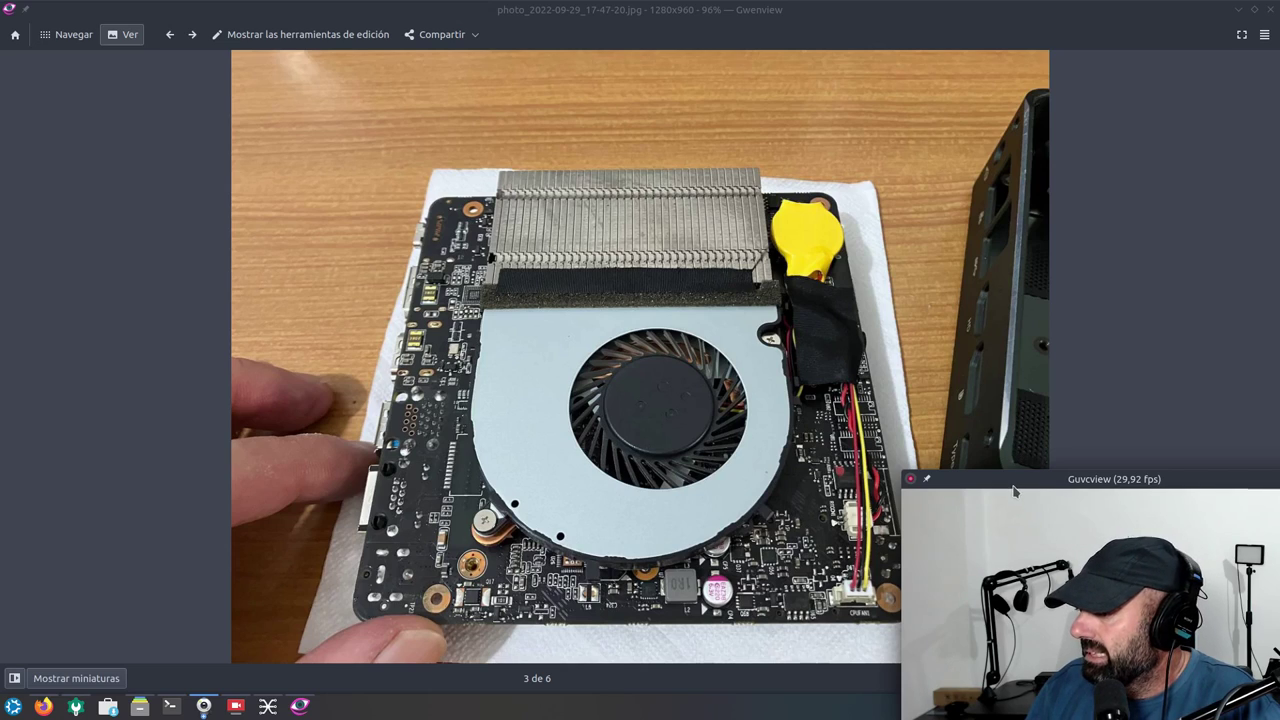
{"action": "left_click_drag", "start_coordinate": [1013, 490], "coordinate": [1047, 516]}
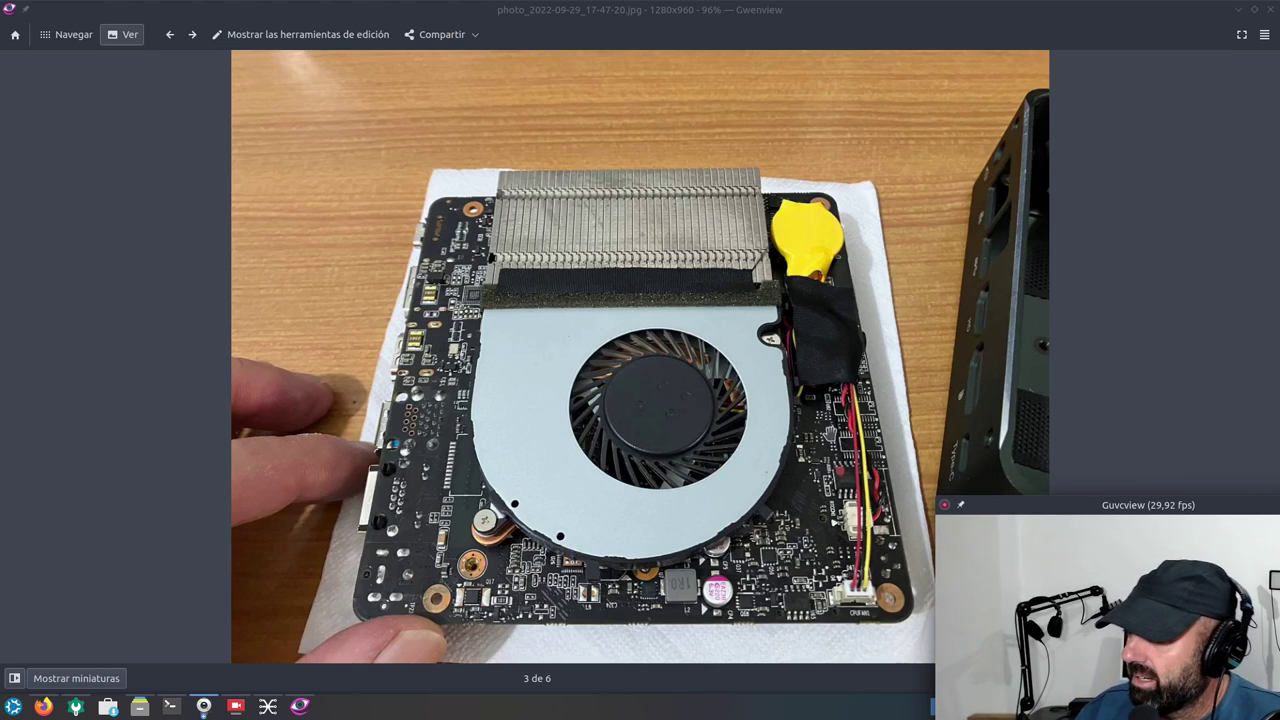
{"action": "left_click_drag", "start_coordinate": [1088, 513], "coordinate": [1082, 60]}
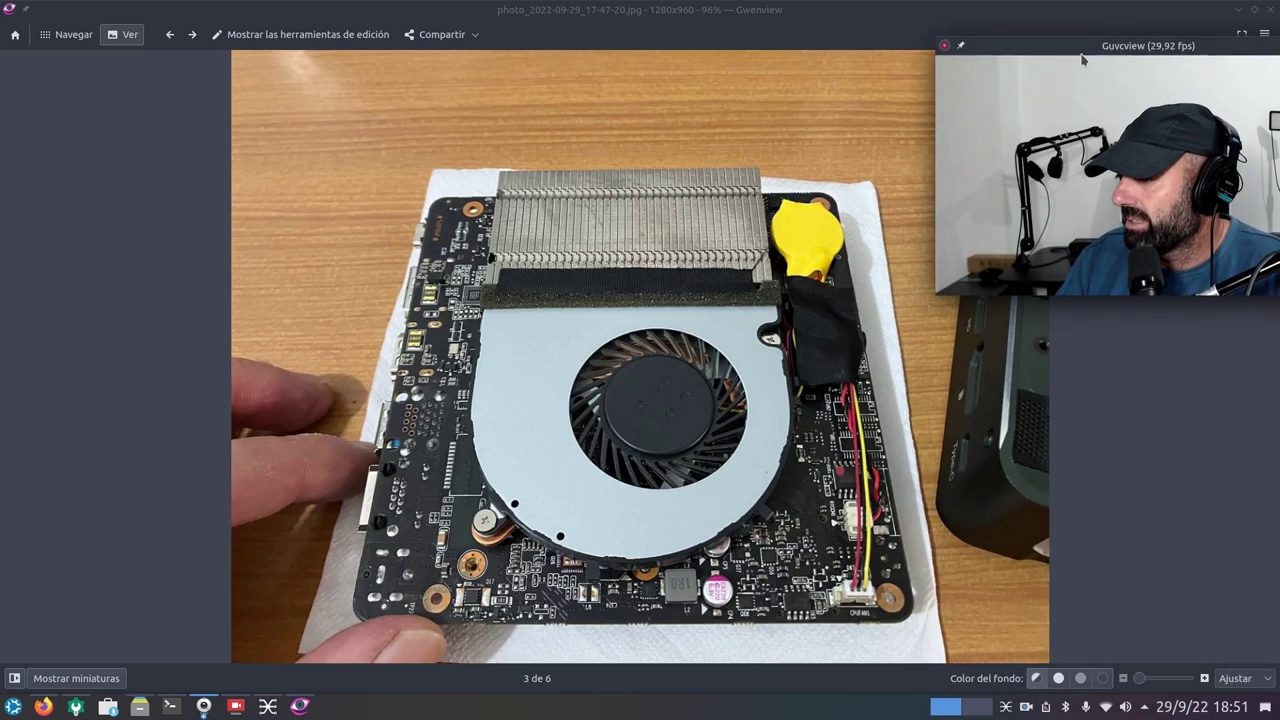
Page through the MX-4 thermal compound and heatsink photos and continue round to photo_2022-09-29_17-47-17.jpg.
{"action": "left_click", "coordinate": [193, 35]}
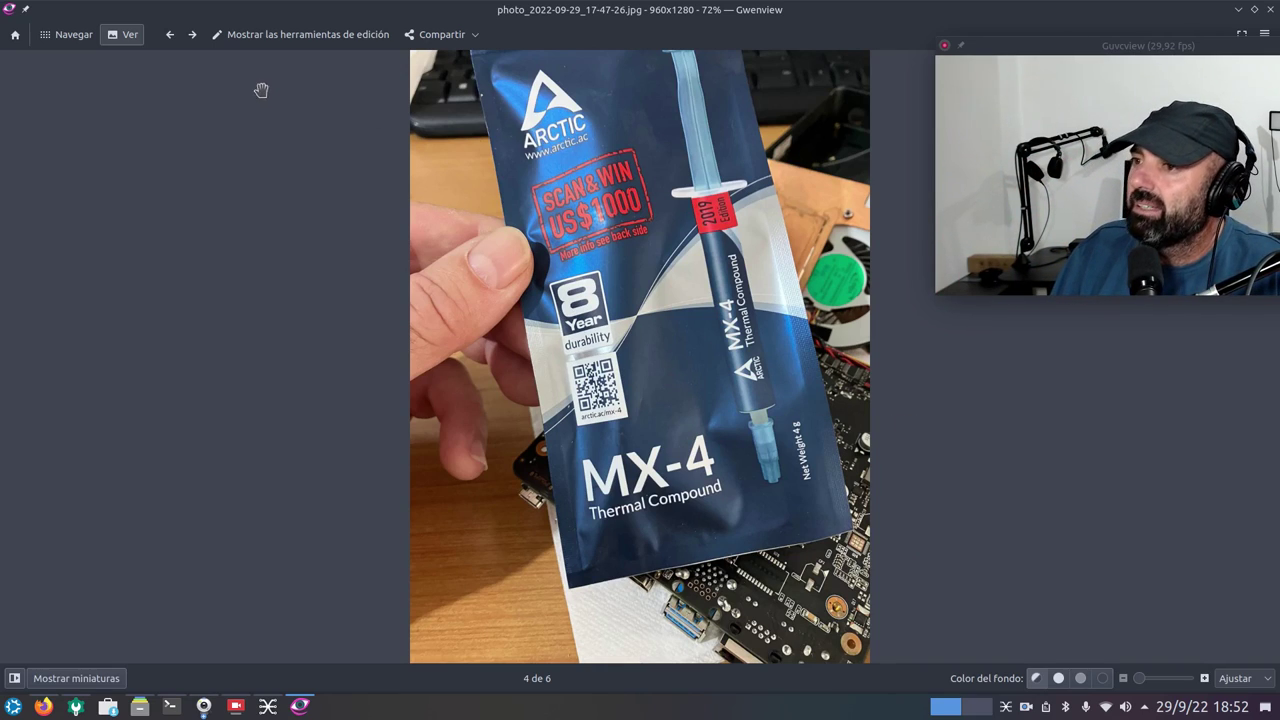
{"action": "left_click", "coordinate": [196, 42]}
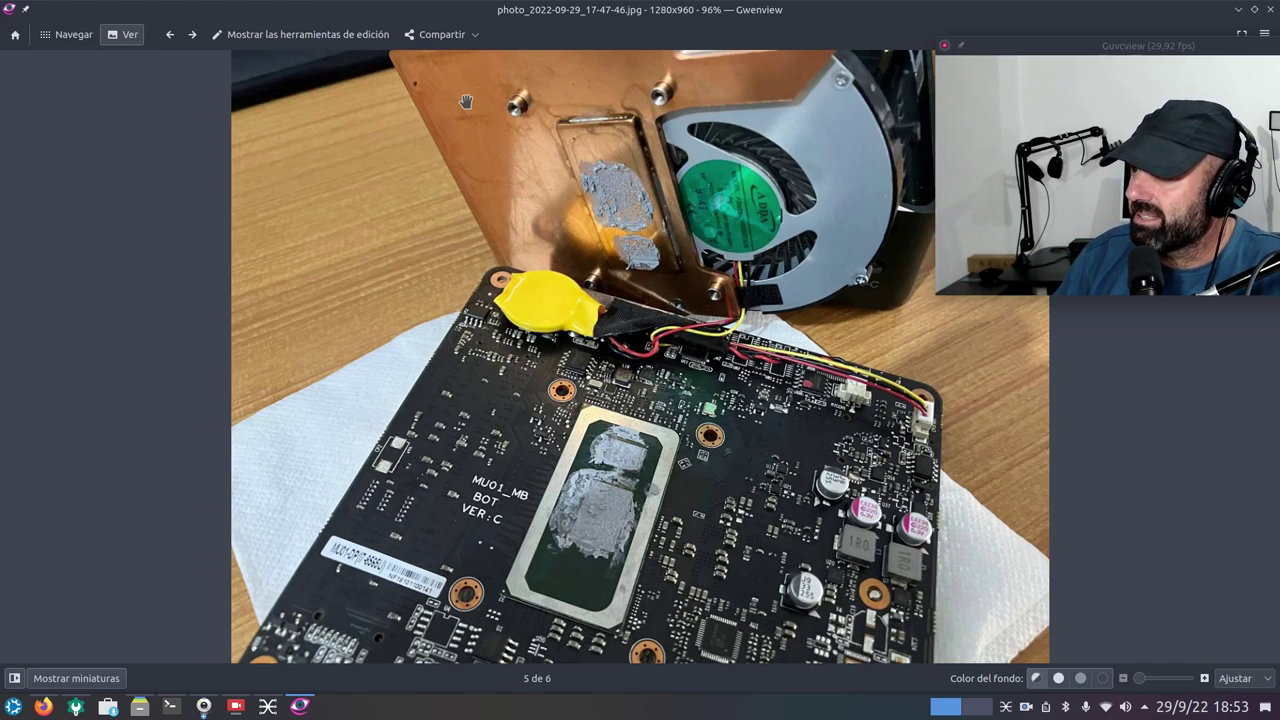
{"action": "left_click", "coordinate": [192, 34]}
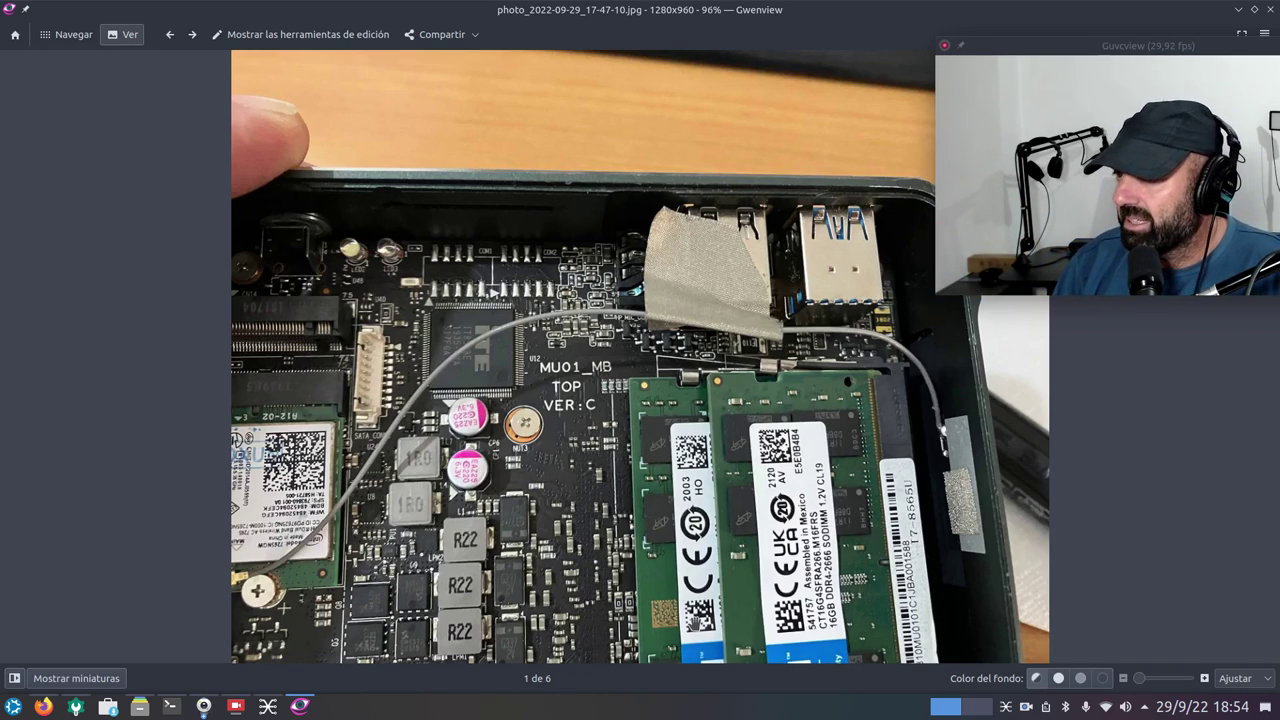
{"action": "left_click", "coordinate": [192, 36]}
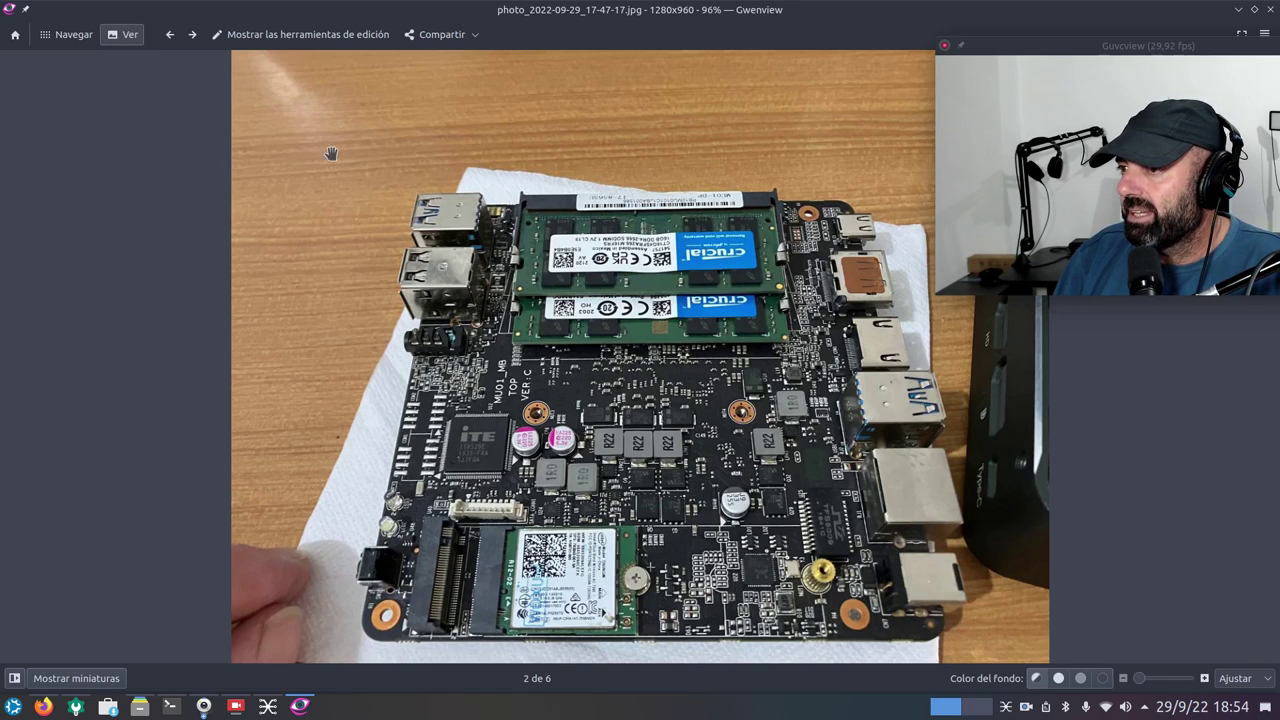
Briefly minimize and restore the photo viewer, lower the webcam window, and close both the viewer and the Descargas folder window.
{"action": "left_click", "coordinate": [1238, 9]}
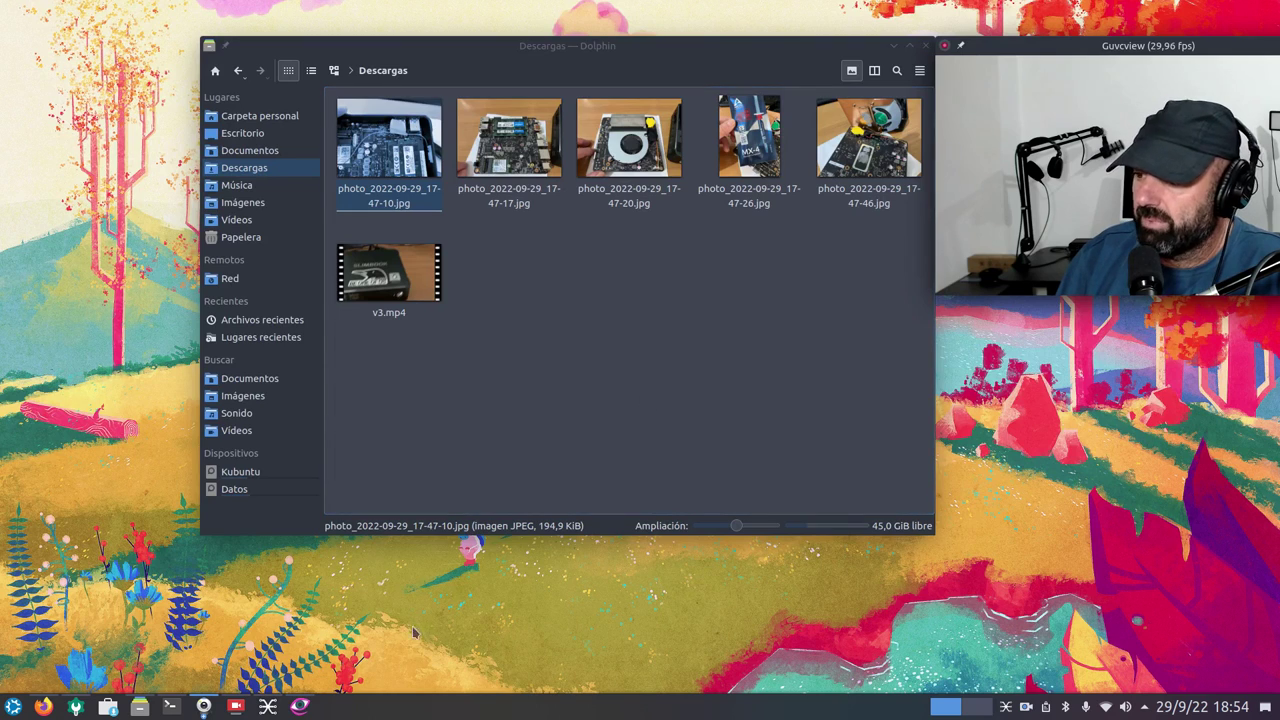
{"action": "left_click", "coordinate": [303, 706]}
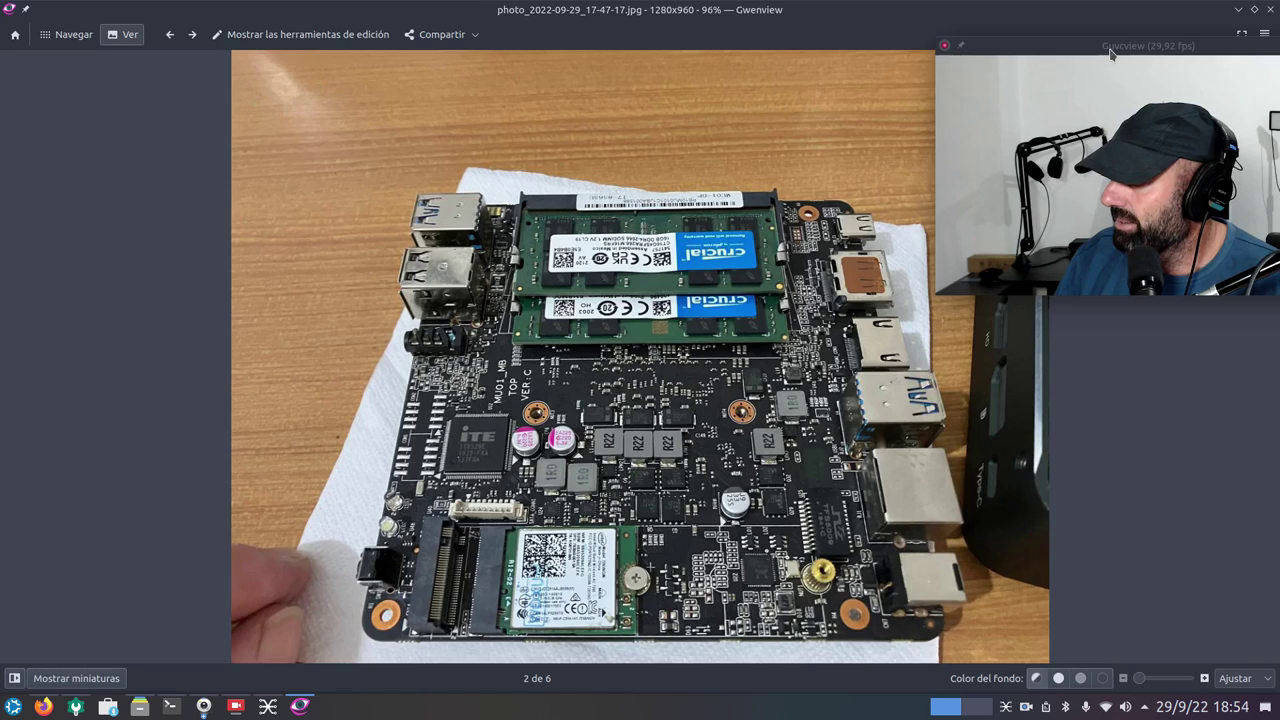
{"action": "left_click_drag", "start_coordinate": [1110, 54], "coordinate": [1097, 136]}
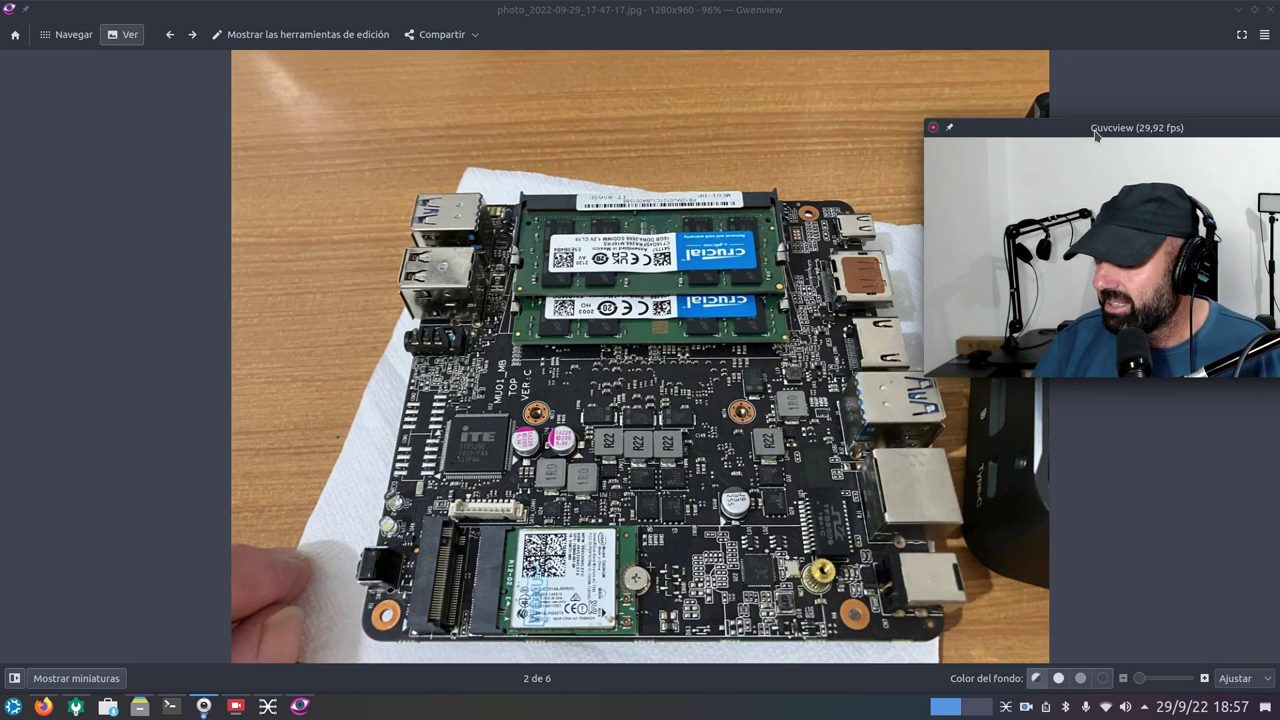
{"action": "left_click", "coordinate": [1271, 10]}
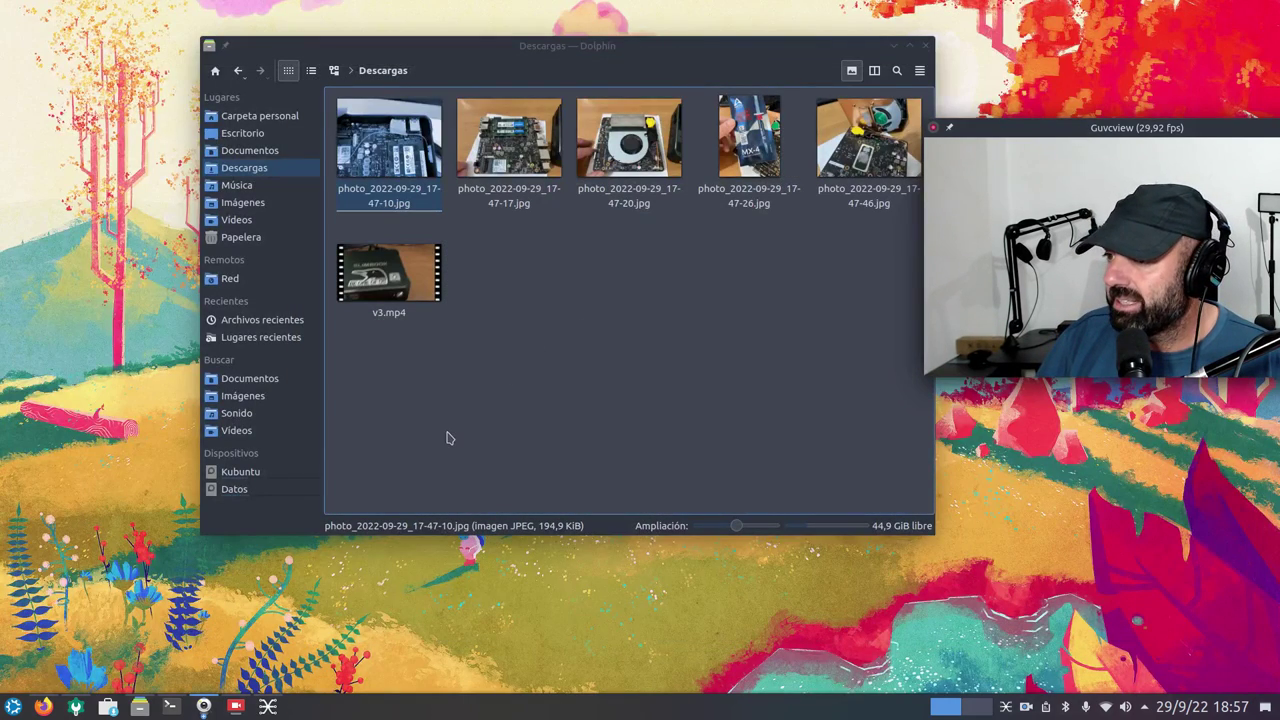
{"action": "left_click_drag", "start_coordinate": [714, 48], "coordinate": [590, 105]}
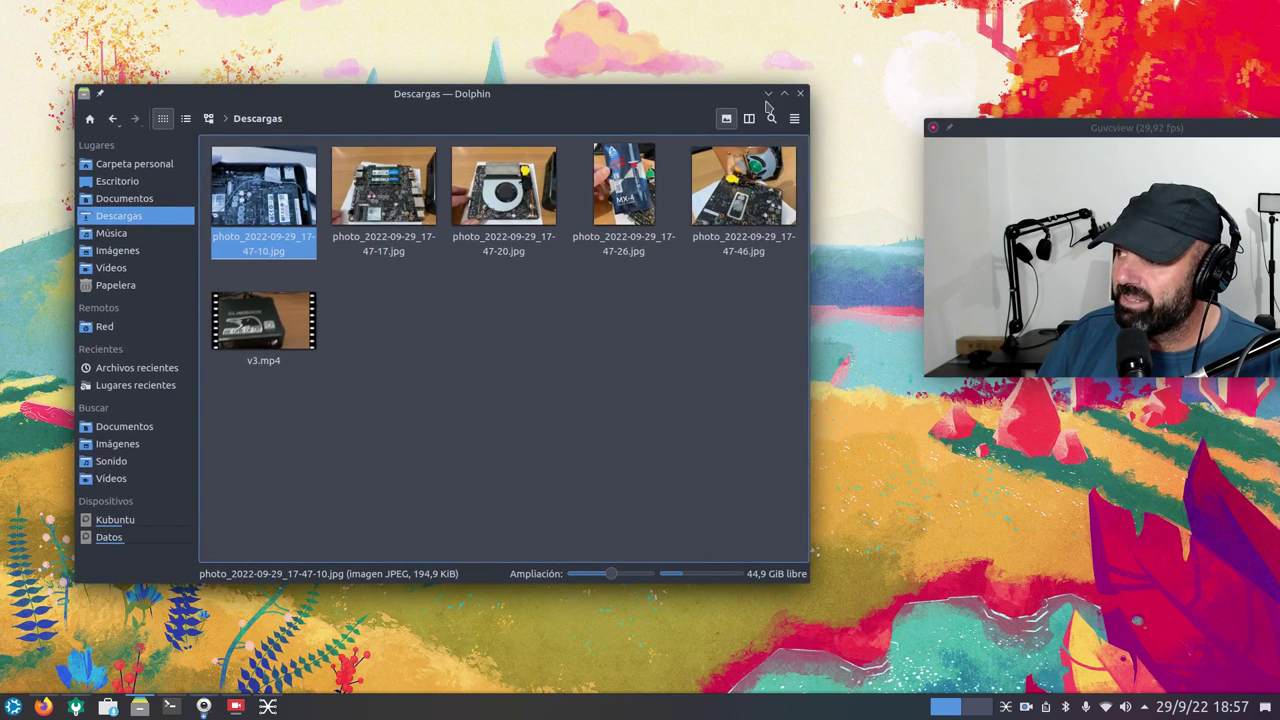
{"action": "left_click", "coordinate": [799, 93]}
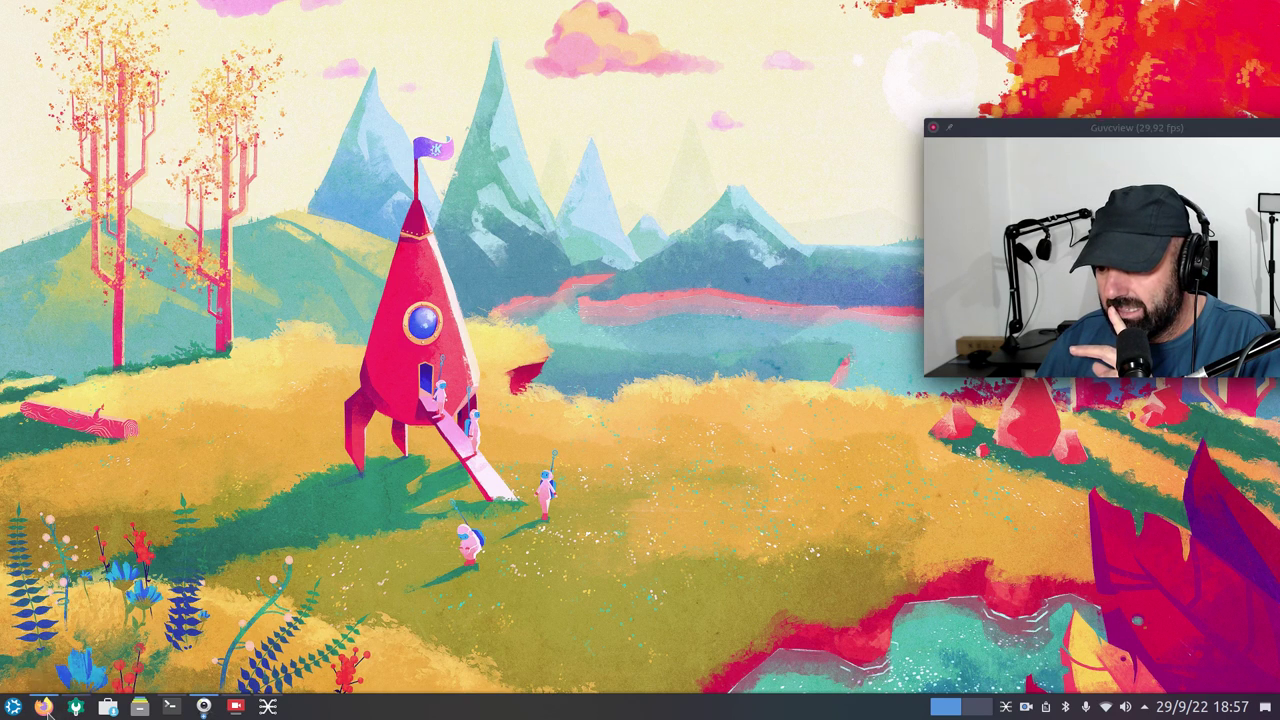
Switch to Firefox, open the Salmorejo Geek YouTube channel from the blog and open its KDE LINUZRRAP video.
{"action": "left_click", "coordinate": [43, 706]}
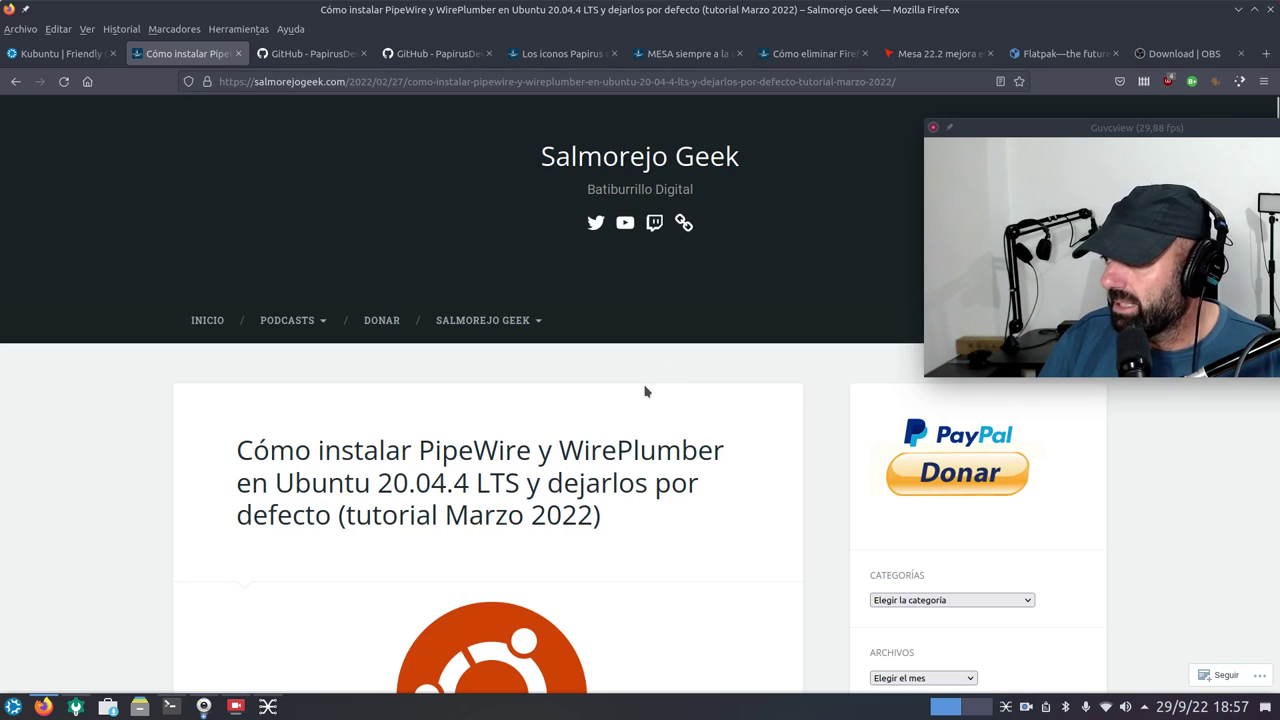
{"action": "left_click", "coordinate": [622, 224]}
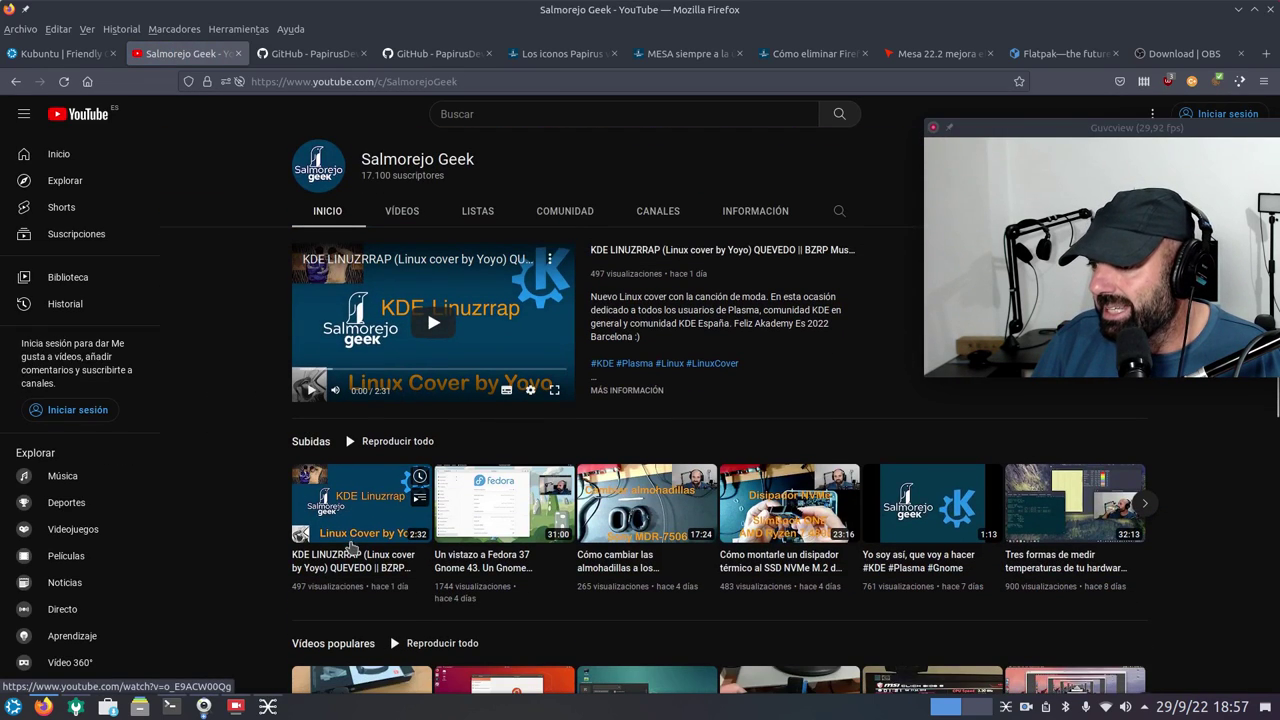
{"action": "left_click", "coordinate": [351, 545]}
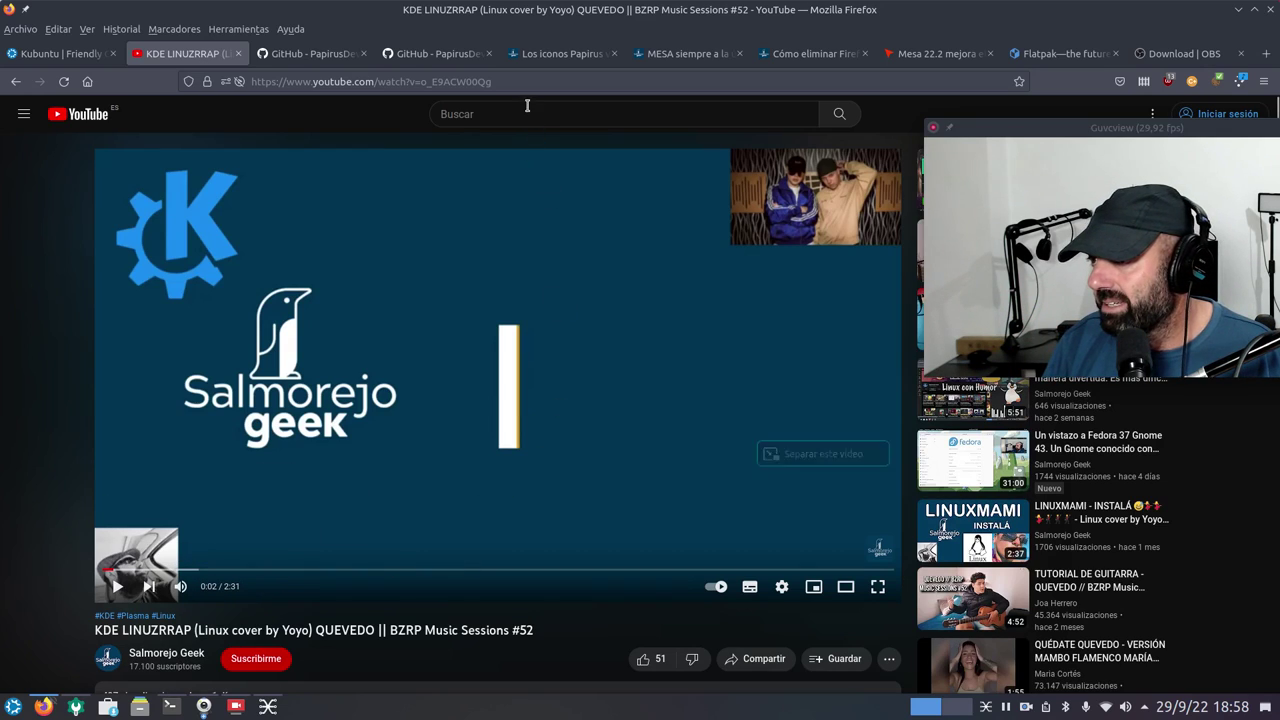
Go to kdeblog.com and look through the featured posts and the latest Akademy-es 2022 news.
{"action": "left_click", "coordinate": [512, 79]}
{"action": "type", "text": "kde"}
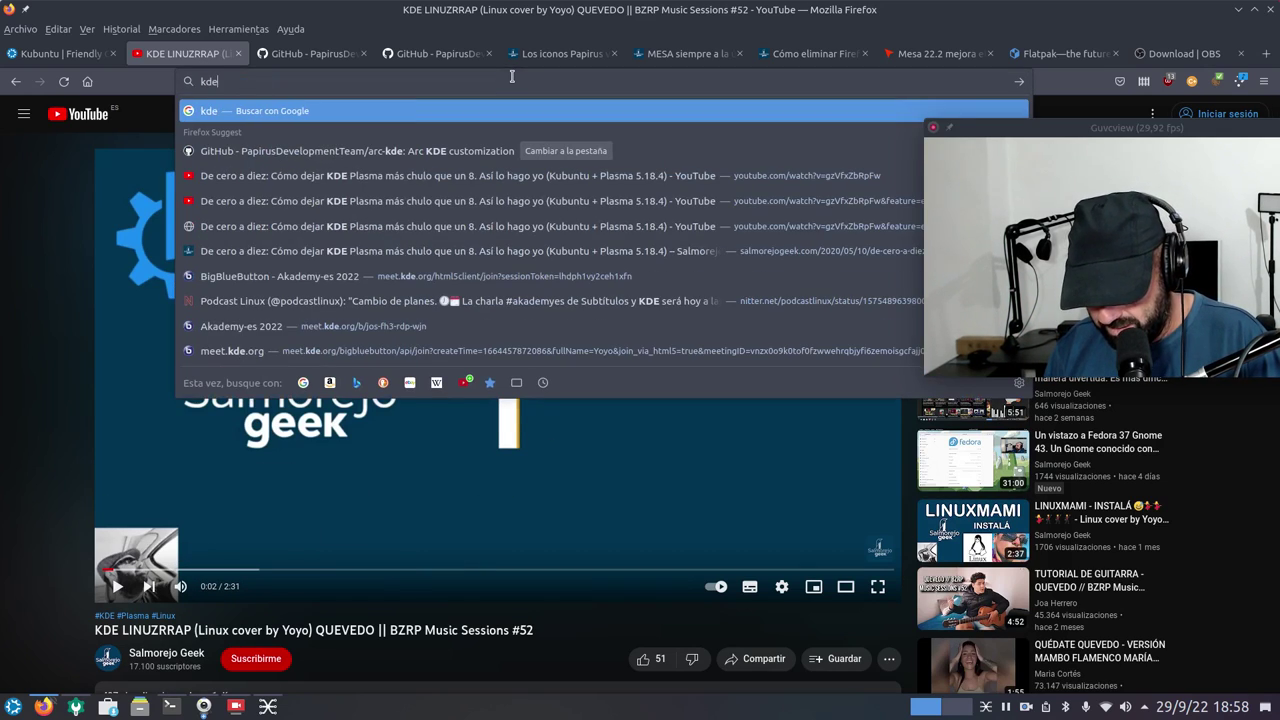
{"action": "type", "text": "blog.com"}
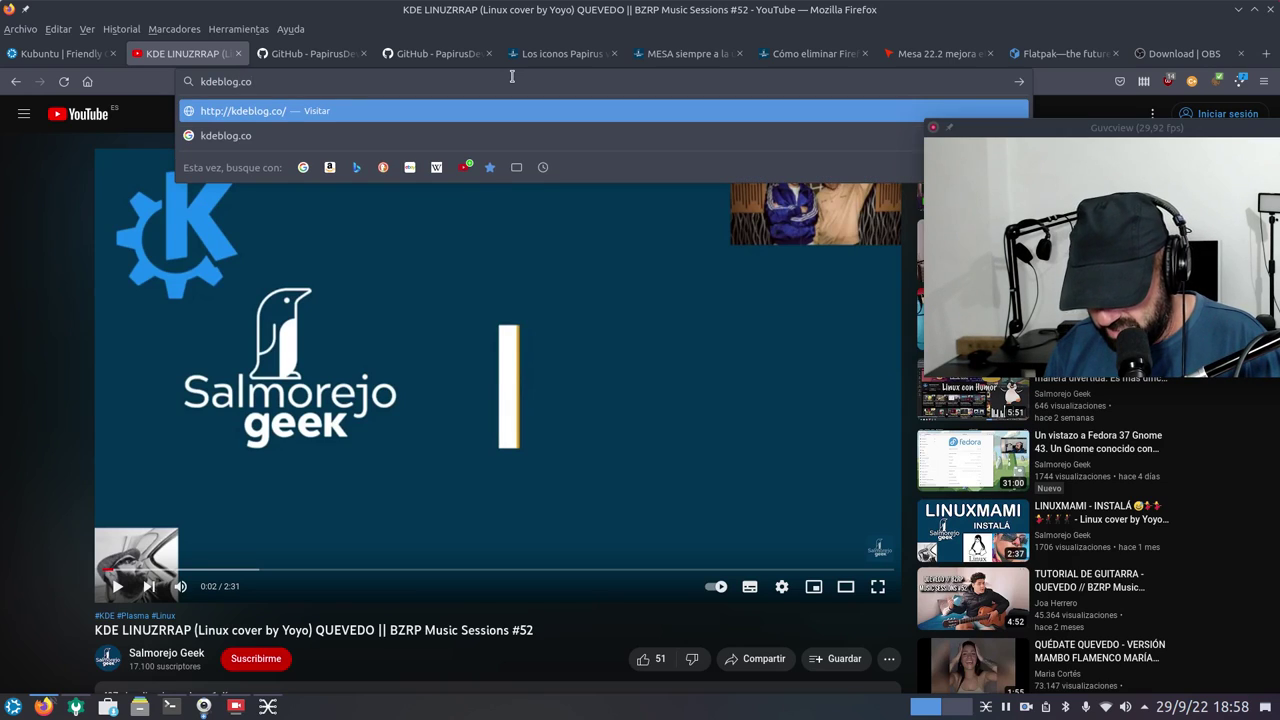
{"action": "key", "text": "Return"}
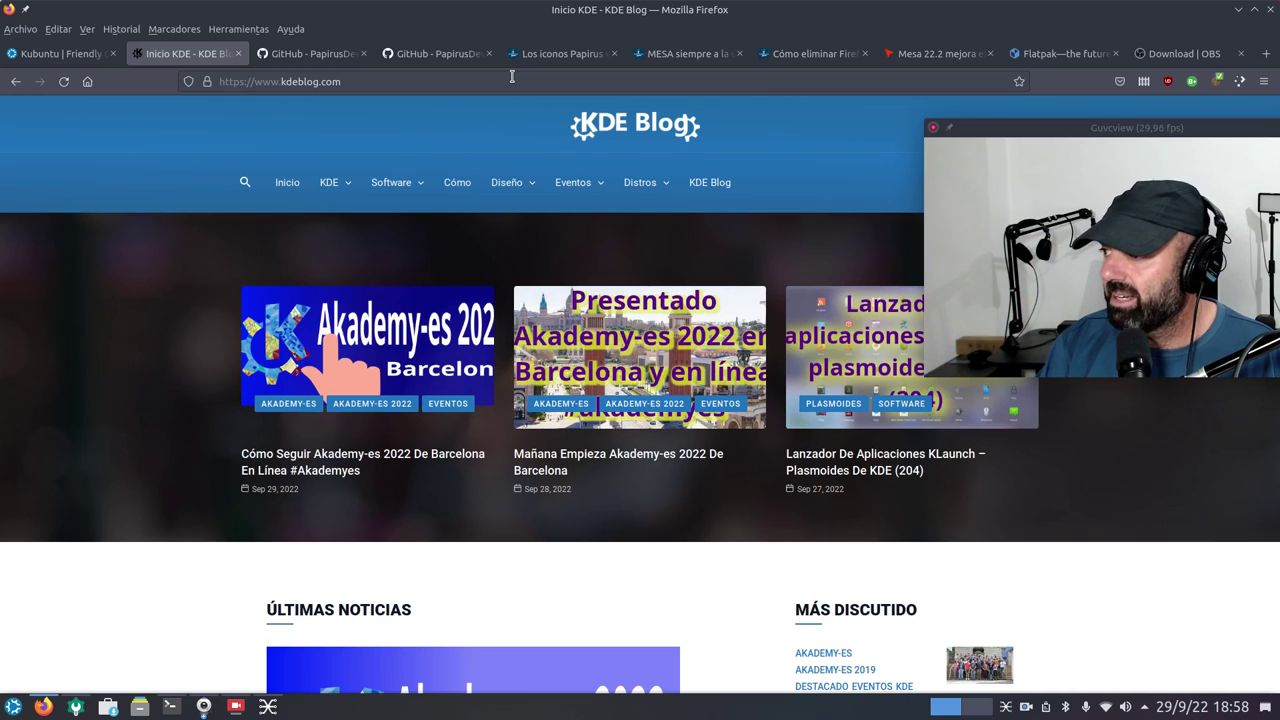
{"action": "scroll", "coordinate": [165, 458], "scroll_direction": "down", "scroll_amount": 3}
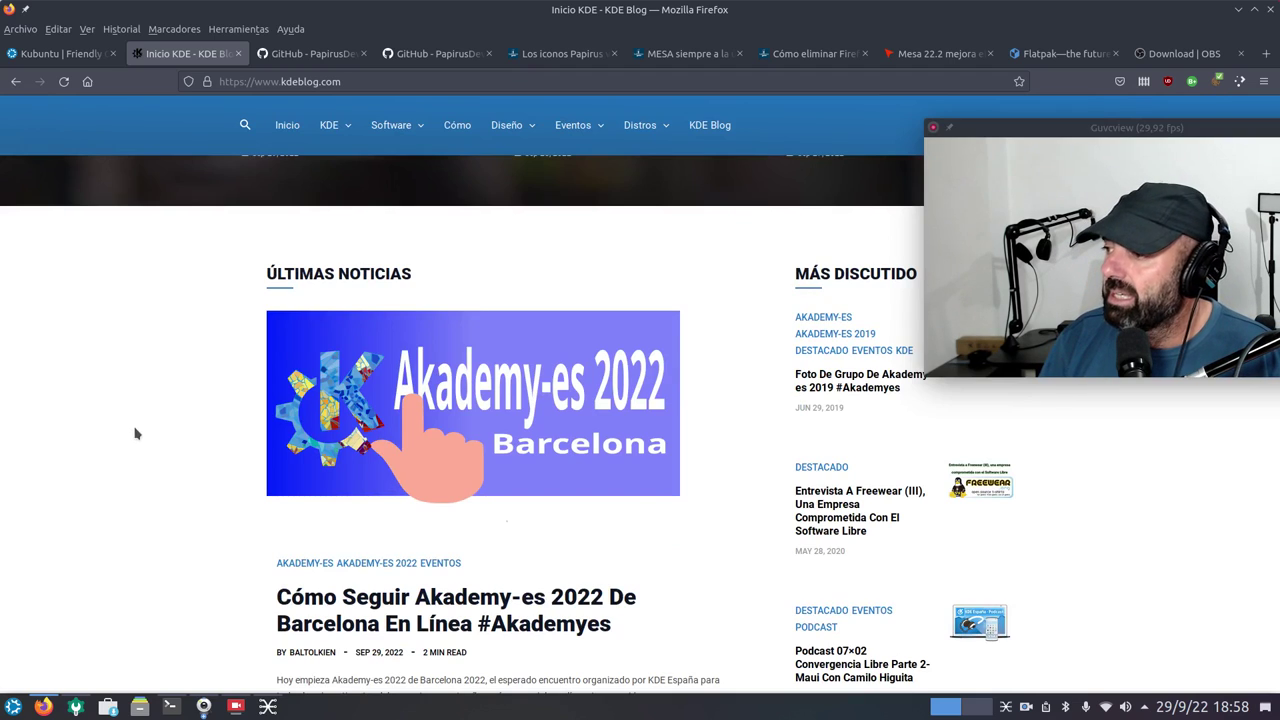
{"action": "scroll", "coordinate": [134, 431], "scroll_direction": "down", "scroll_amount": 1}
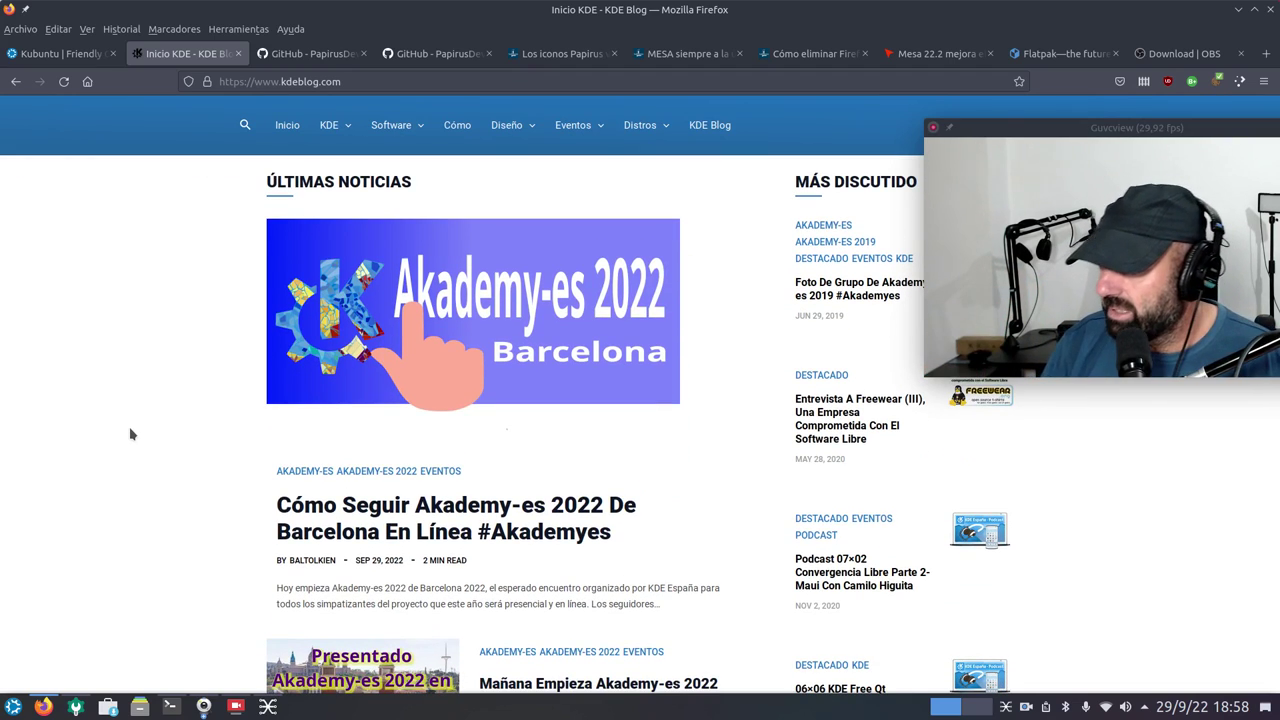
{"action": "scroll", "coordinate": [109, 500], "scroll_direction": "up", "scroll_amount": 4}
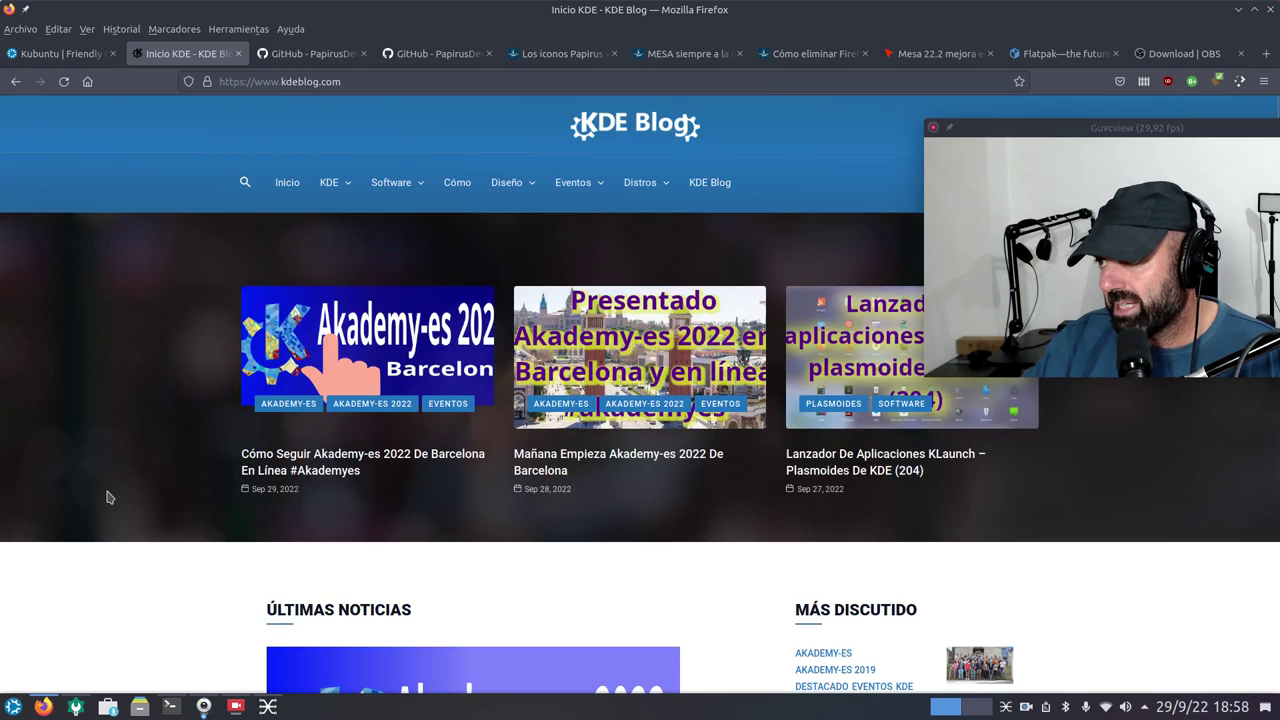
{"action": "scroll", "coordinate": [196, 512], "scroll_direction": "down", "scroll_amount": 4}
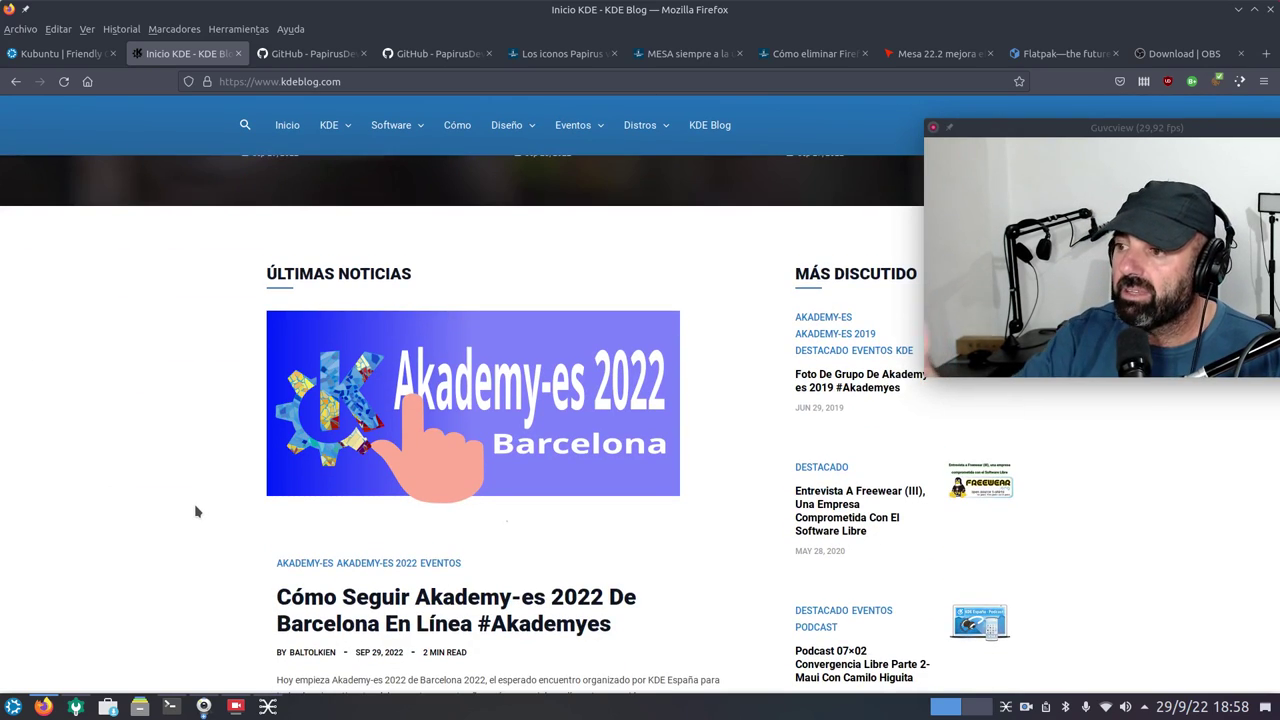
Open the blog article on following Akademy-es 2022 online and read through it to the meeting link and banner.
{"action": "scroll", "coordinate": [250, 520], "scroll_direction": "down", "scroll_amount": 2}
{"action": "left_click", "coordinate": [484, 430]}
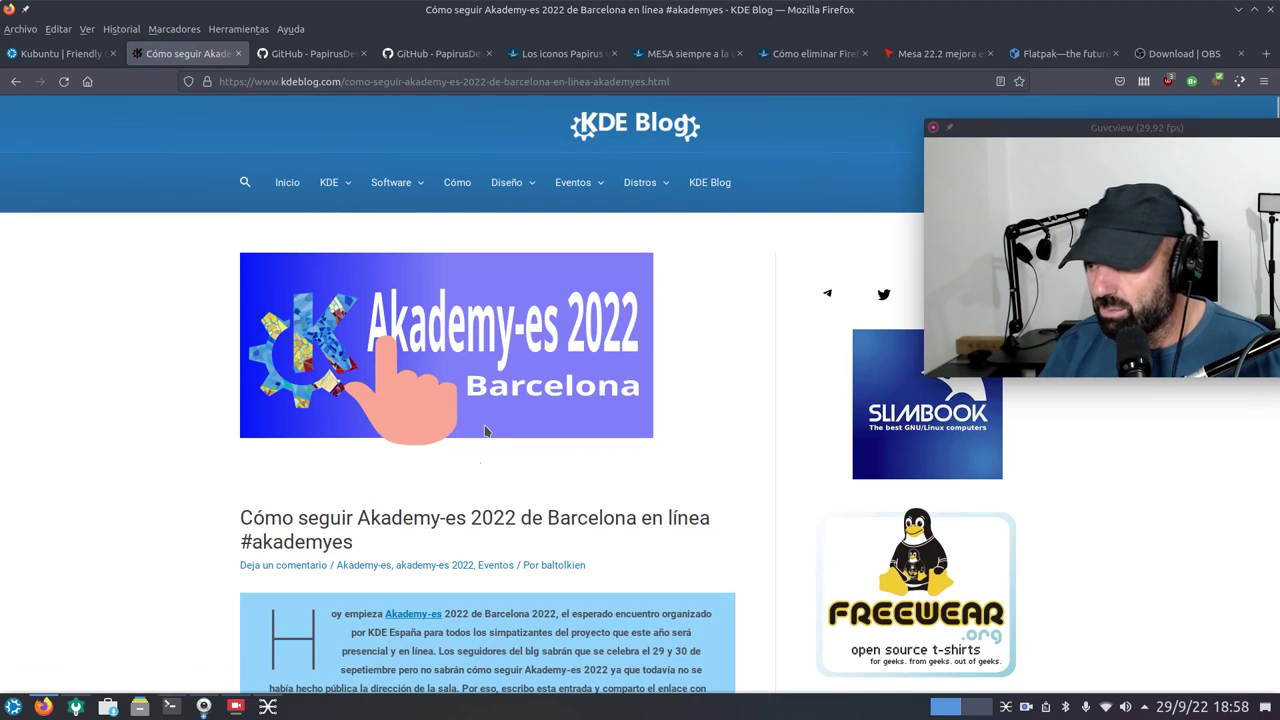
{"action": "scroll", "coordinate": [212, 458], "scroll_direction": "down", "scroll_amount": 5}
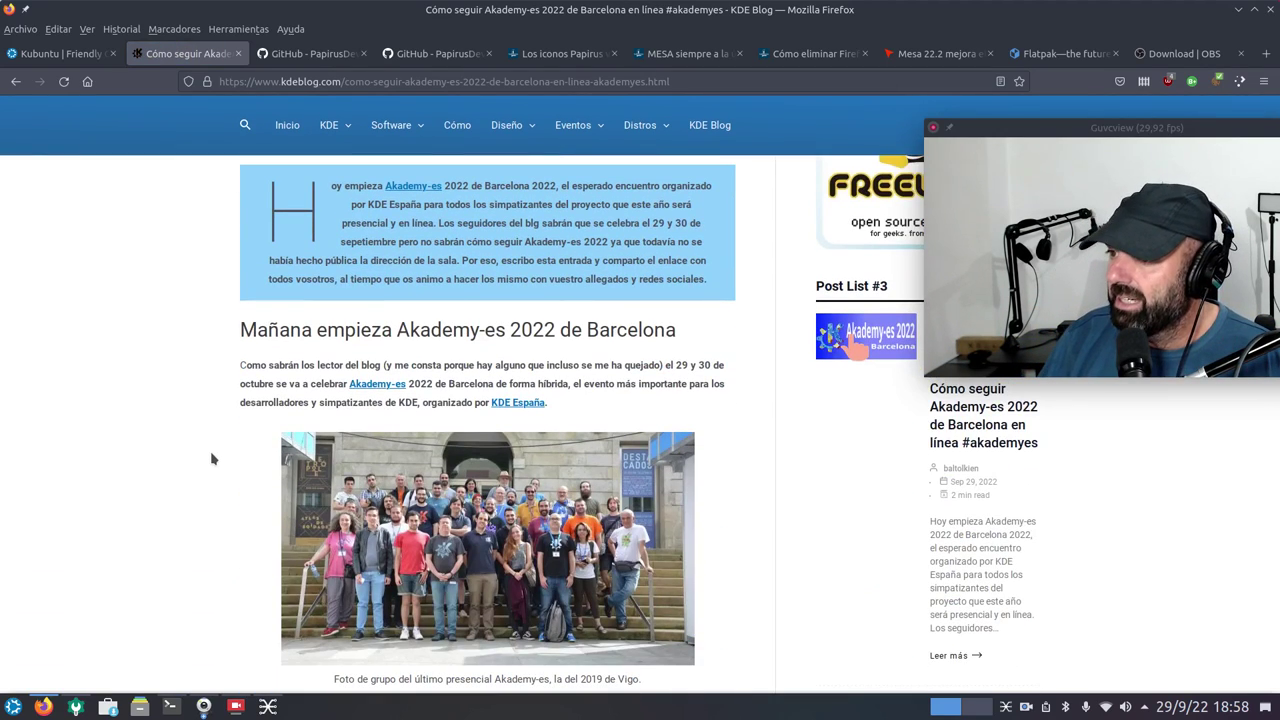
{"action": "scroll", "coordinate": [221, 452], "scroll_direction": "down", "scroll_amount": 4}
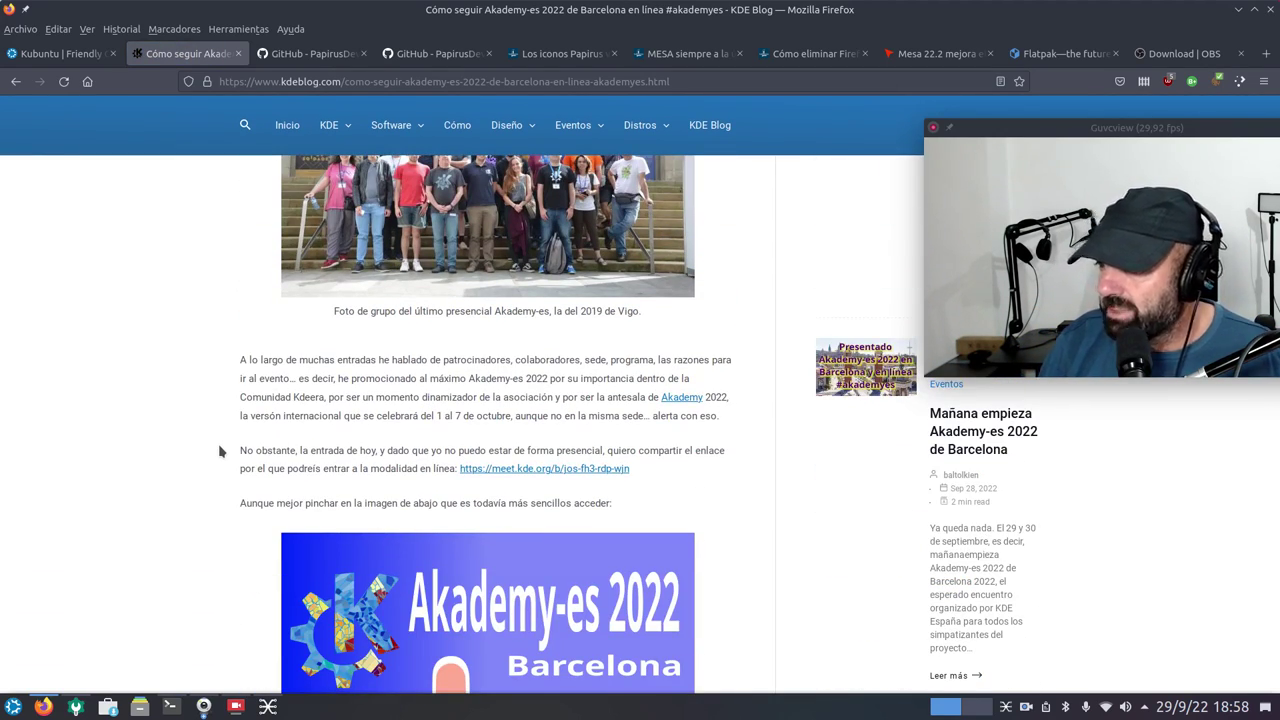
{"action": "scroll", "coordinate": [221, 452], "scroll_direction": "down", "scroll_amount": 1}
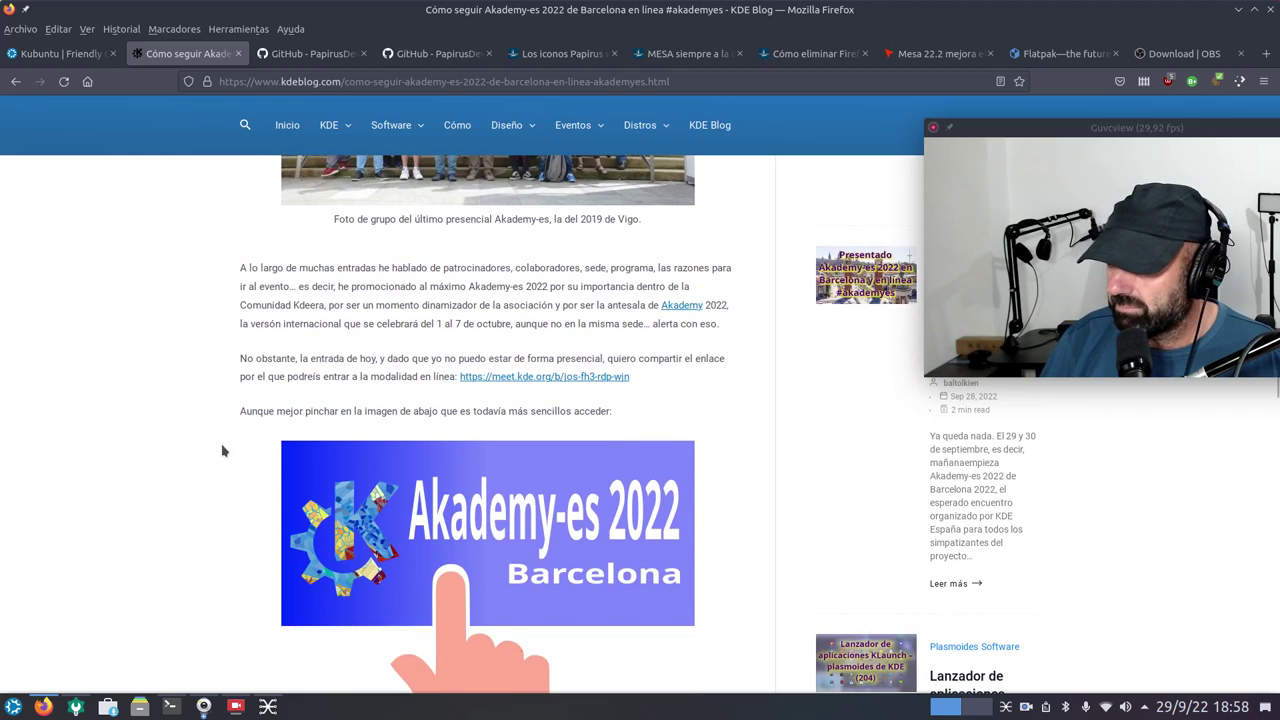
{"action": "scroll", "coordinate": [305, 471], "scroll_direction": "down", "scroll_amount": 3}
{"action": "scroll", "coordinate": [306, 472], "scroll_direction": "up", "scroll_amount": 1}
{"action": "scroll", "coordinate": [318, 468], "scroll_direction": "up", "scroll_amount": 2}
{"action": "scroll", "coordinate": [436, 436], "scroll_direction": "down", "scroll_amount": 3}
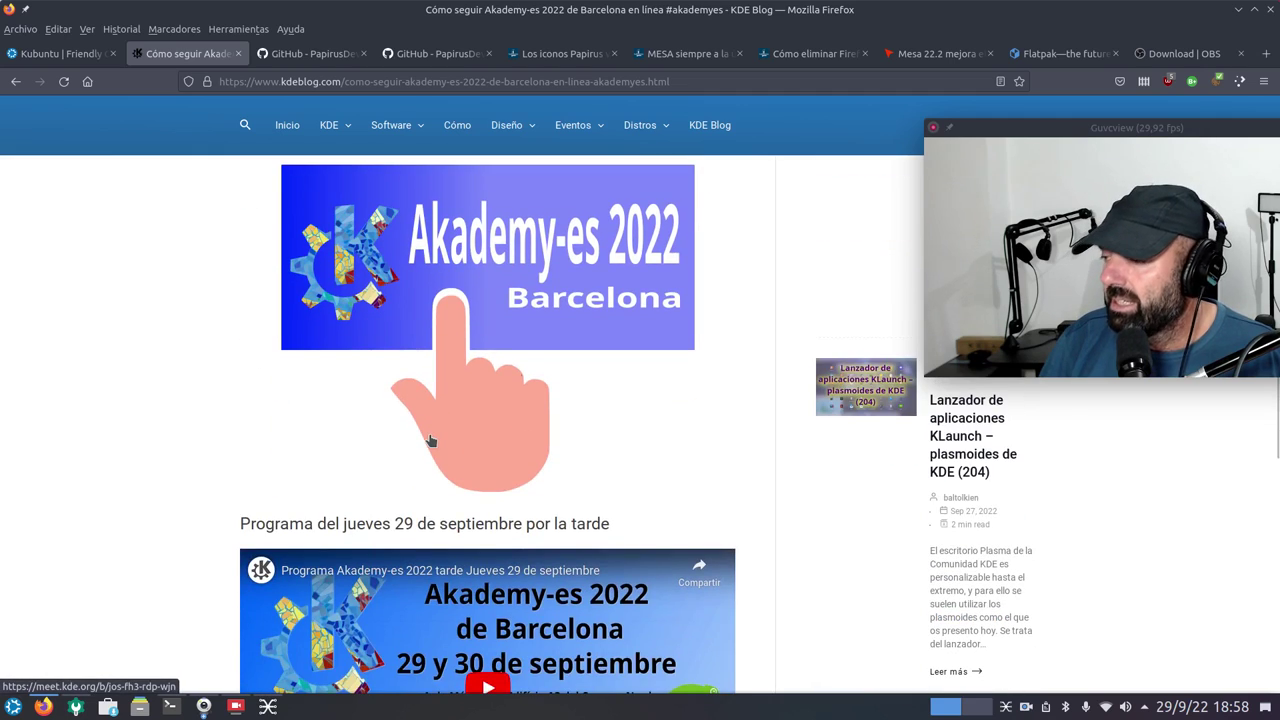
{"action": "scroll", "coordinate": [430, 440], "scroll_direction": "up", "scroll_amount": 3}
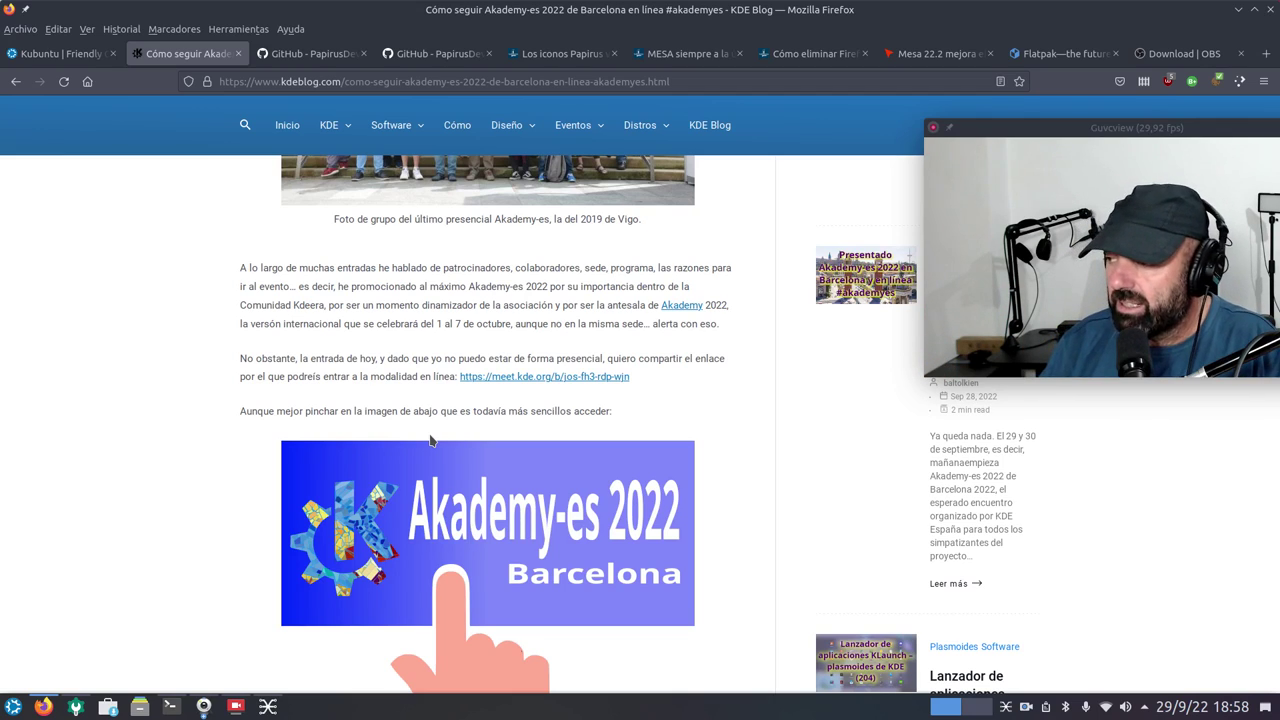
{"action": "scroll", "coordinate": [430, 441], "scroll_direction": "up", "scroll_amount": 3}
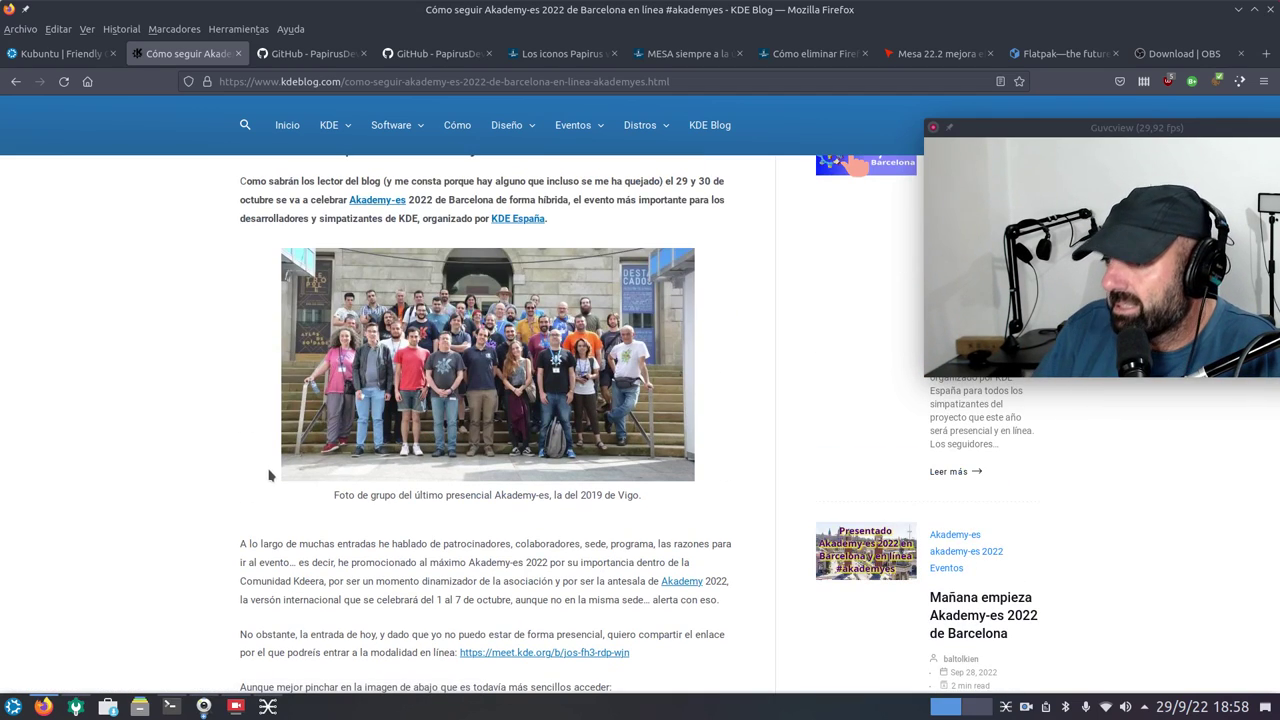
{"action": "scroll", "coordinate": [268, 465], "scroll_direction": "down", "scroll_amount": 3}
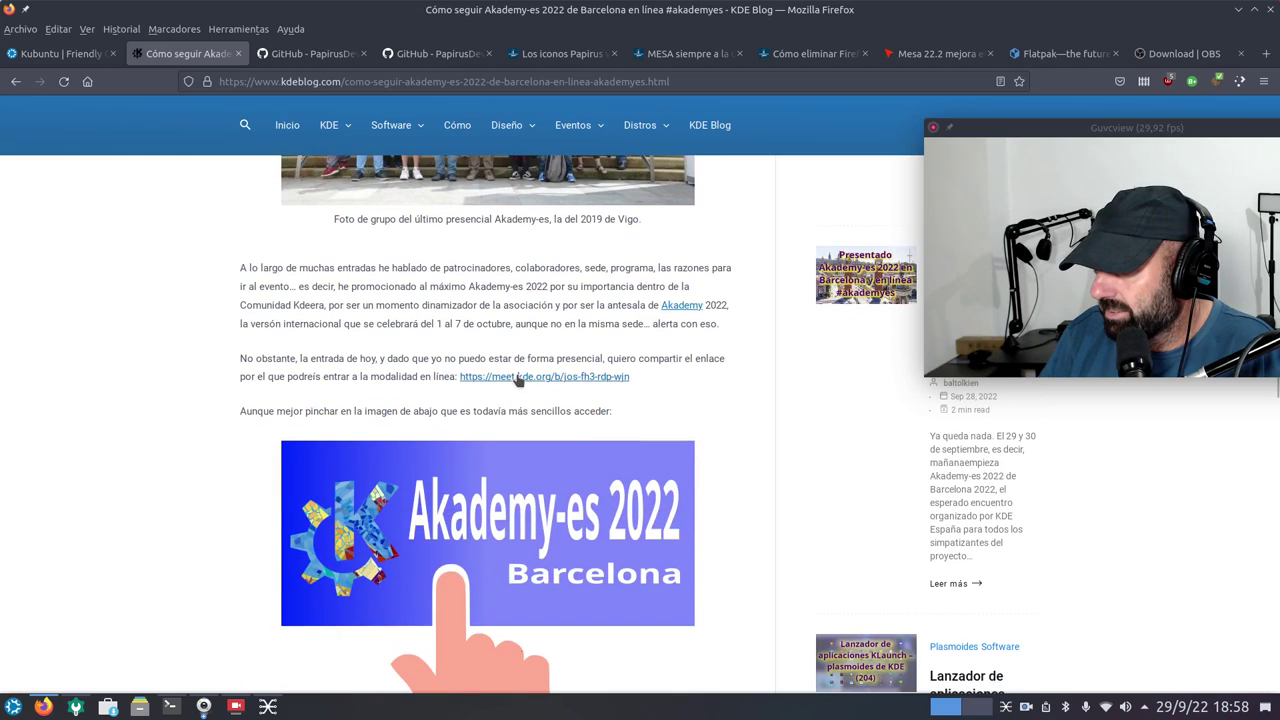
Open the Akademy-es 2022 meeting room from the article's meet.kde.org link, fill in the display name, uncover the join control and join.
{"action": "left_click", "coordinate": [511, 375]}
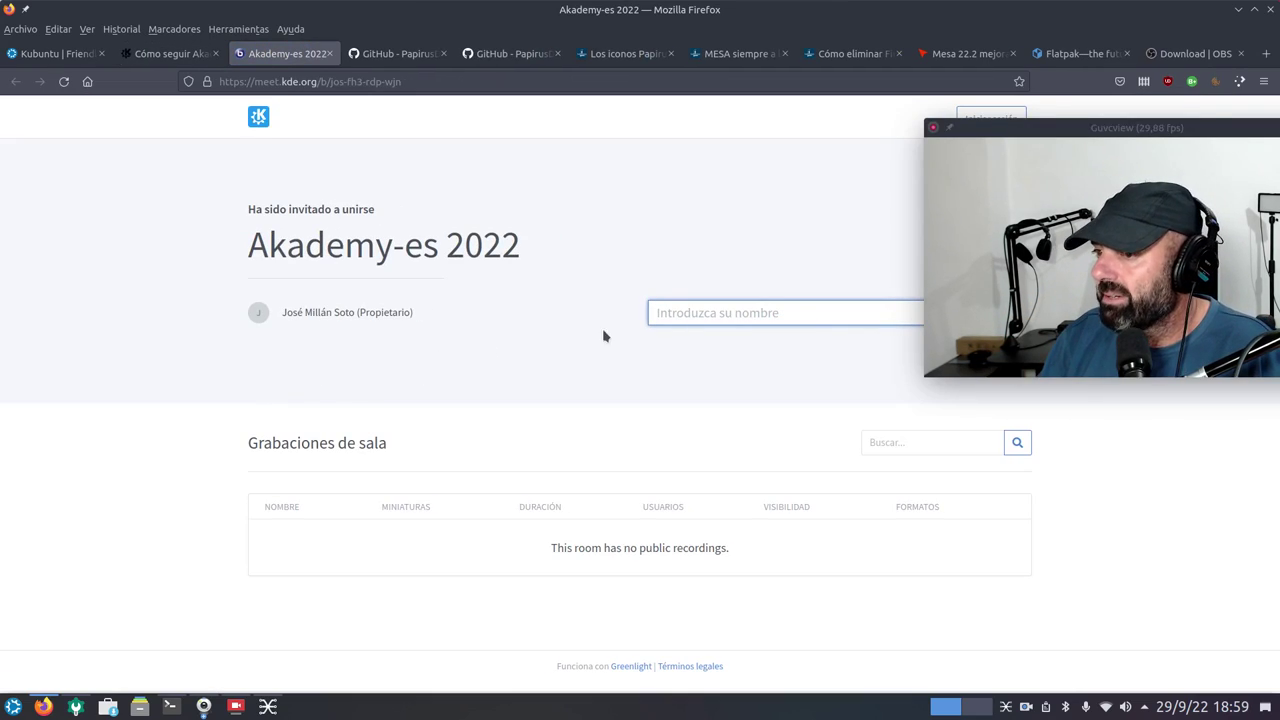
{"action": "left_click", "coordinate": [740, 313]}
{"action": "type", "text": "Yoyo"}
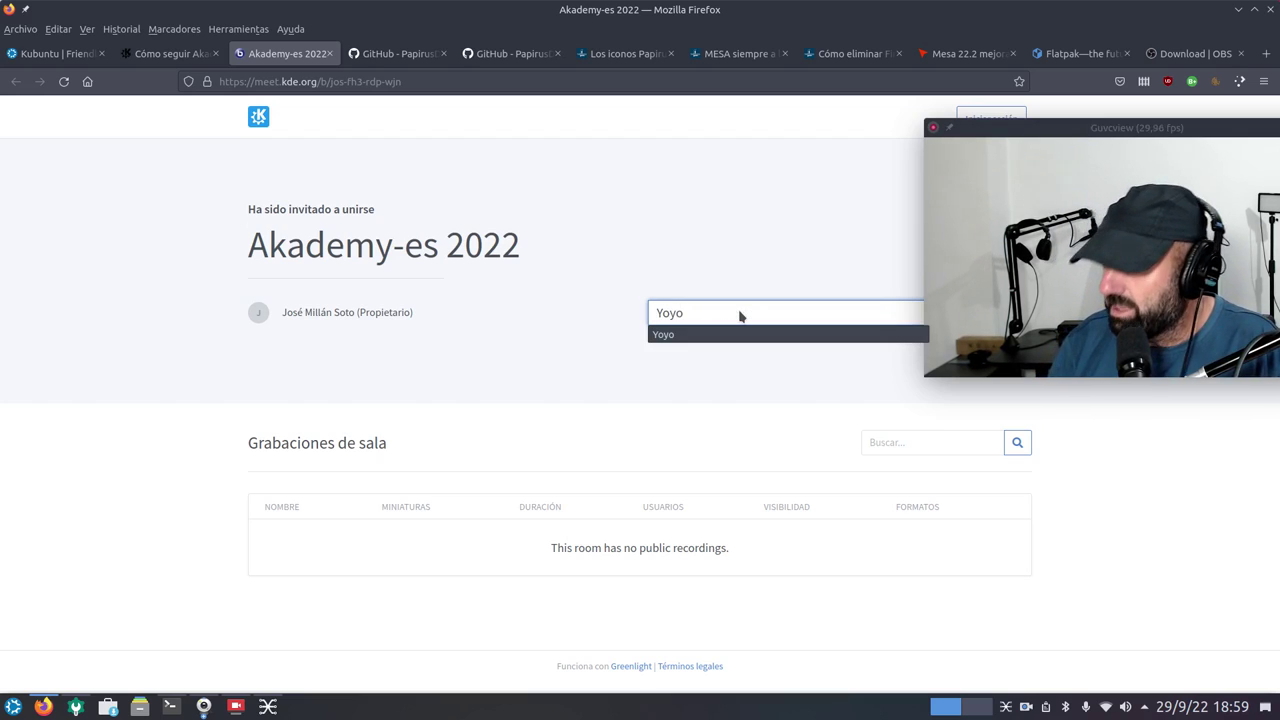
{"action": "key", "text": "Escape"}
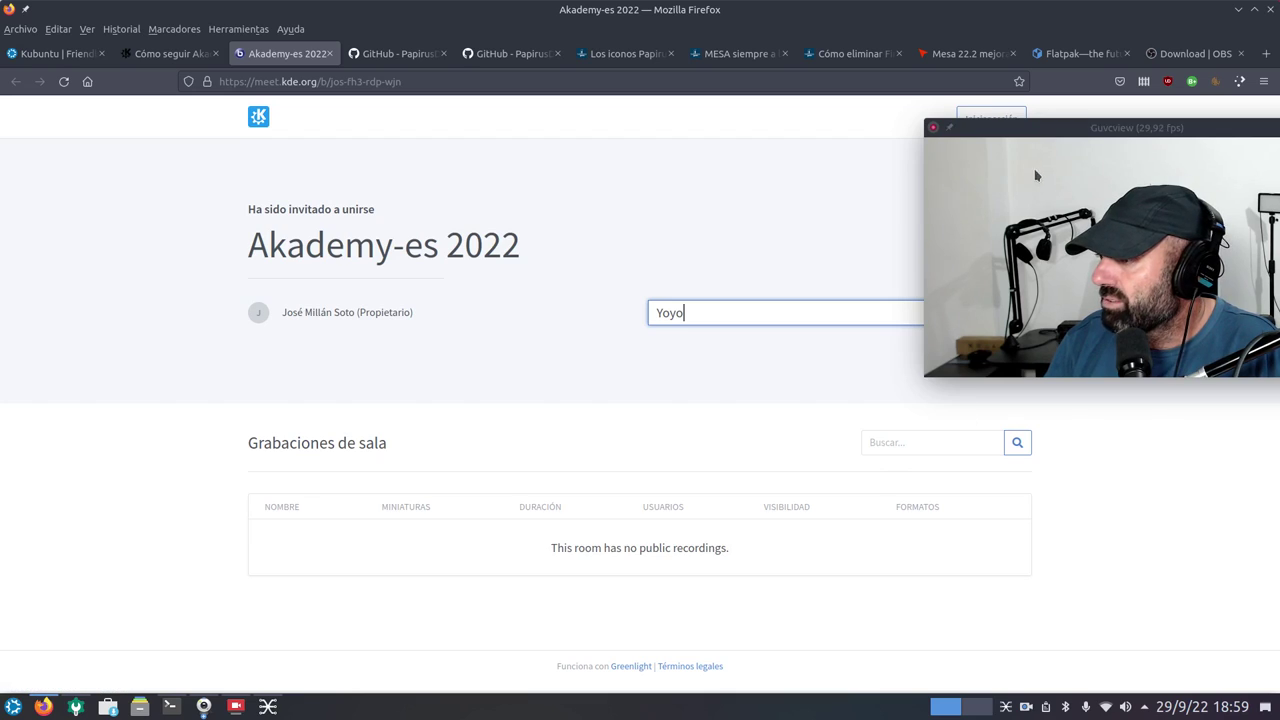
{"action": "left_click_drag", "start_coordinate": [1057, 129], "coordinate": [915, 523]}
{"action": "left_click", "coordinate": [996, 316]}
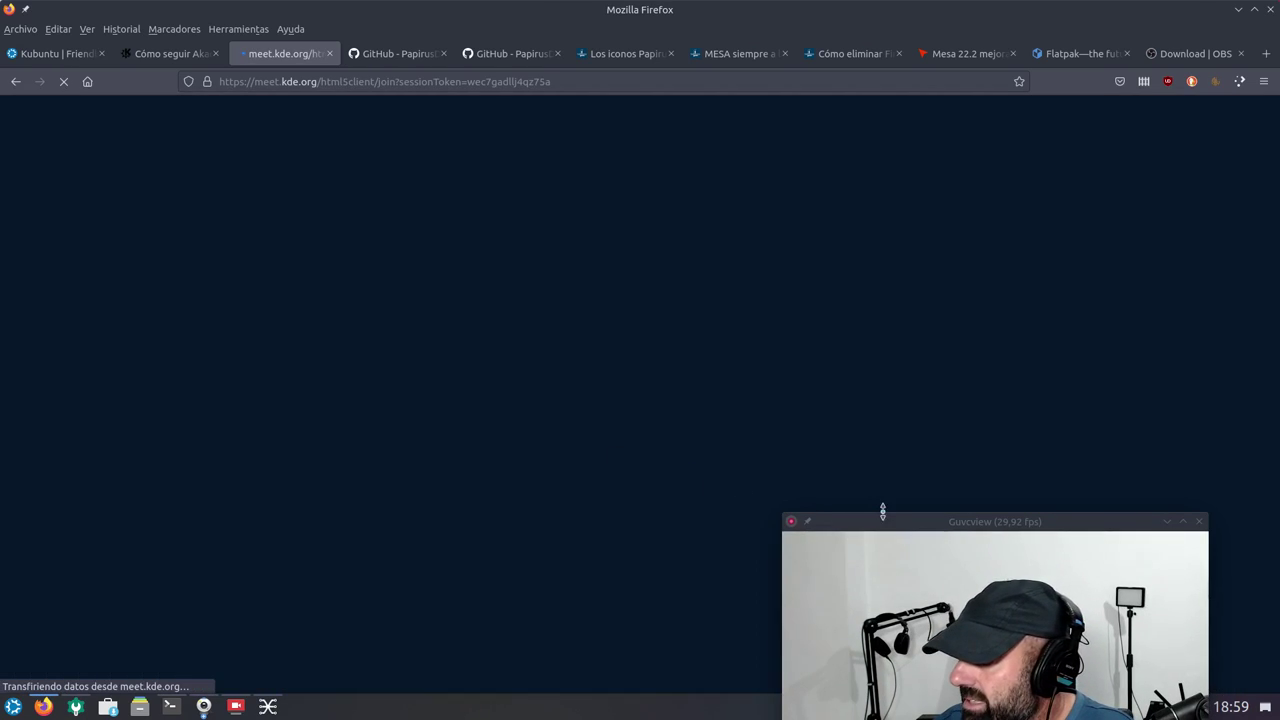
Join the meeting audio as a listener (Oyente) and move the webcam window away from the middle of the meeting.
{"action": "left_click_drag", "start_coordinate": [880, 519], "coordinate": [843, 240]}
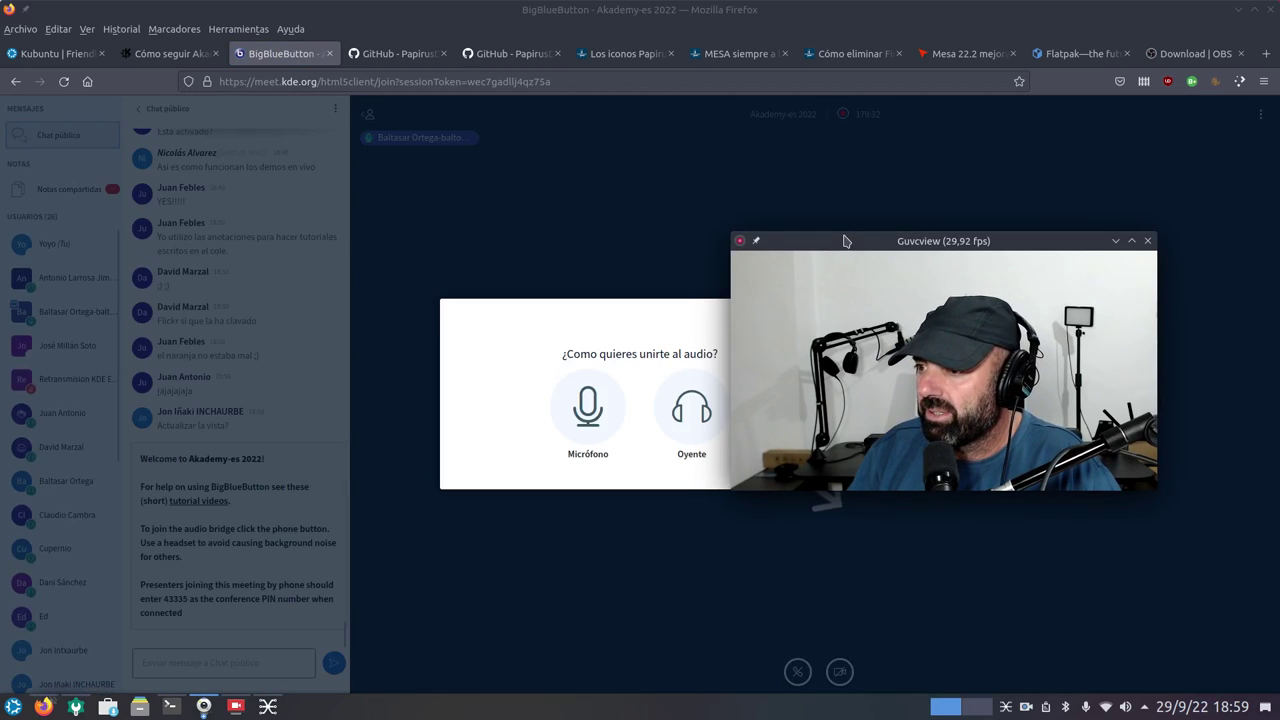
{"action": "left_click", "coordinate": [688, 418]}
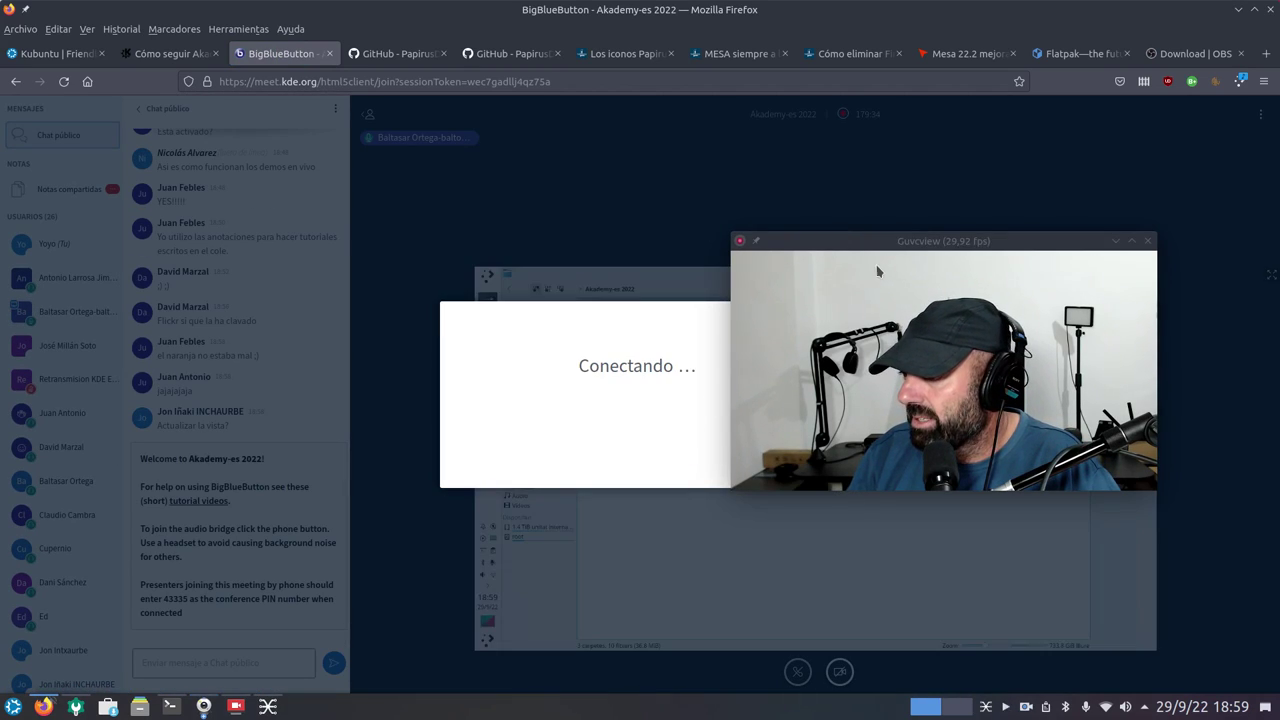
{"action": "left_click_drag", "start_coordinate": [880, 246], "coordinate": [969, 116]}
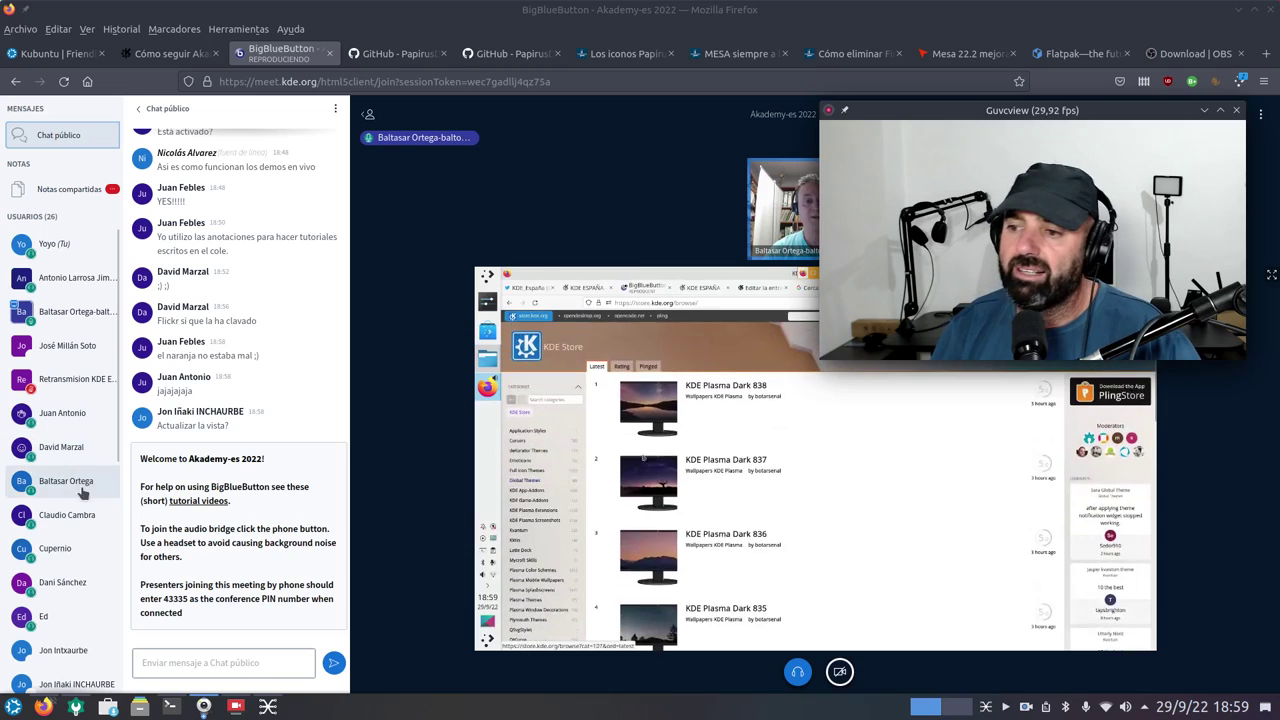
Look through the meeting's participant list and lower the webcam window to uncover the speaker's video.
{"action": "scroll", "coordinate": [84, 547], "scroll_direction": "down", "scroll_amount": 5}
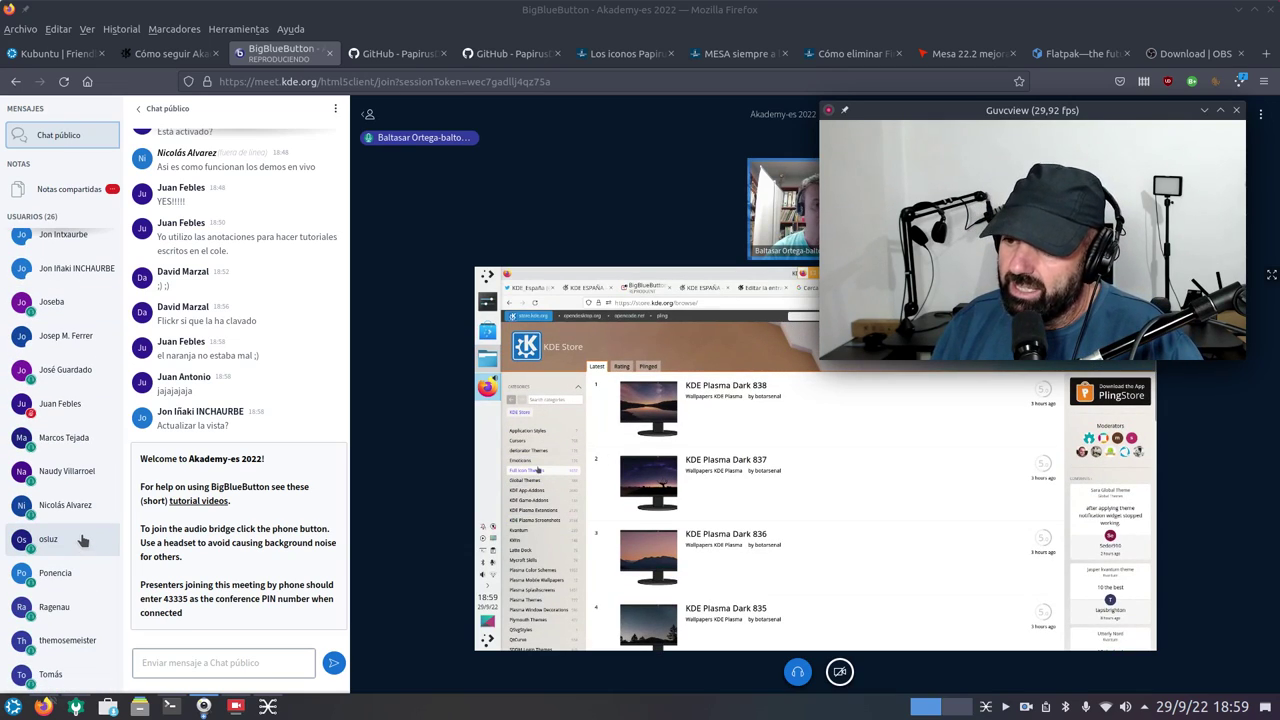
{"action": "scroll", "coordinate": [84, 541], "scroll_direction": "up", "scroll_amount": 5}
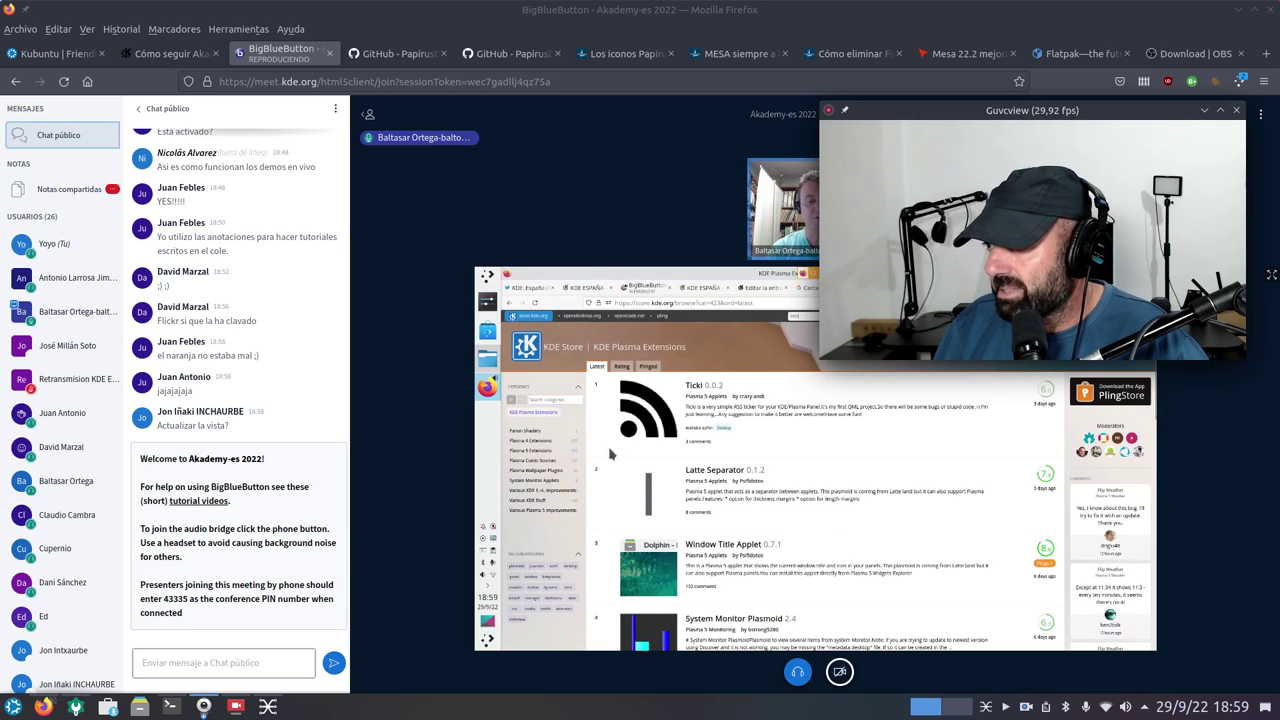
{"action": "left_click_drag", "start_coordinate": [947, 110], "coordinate": [910, 354]}
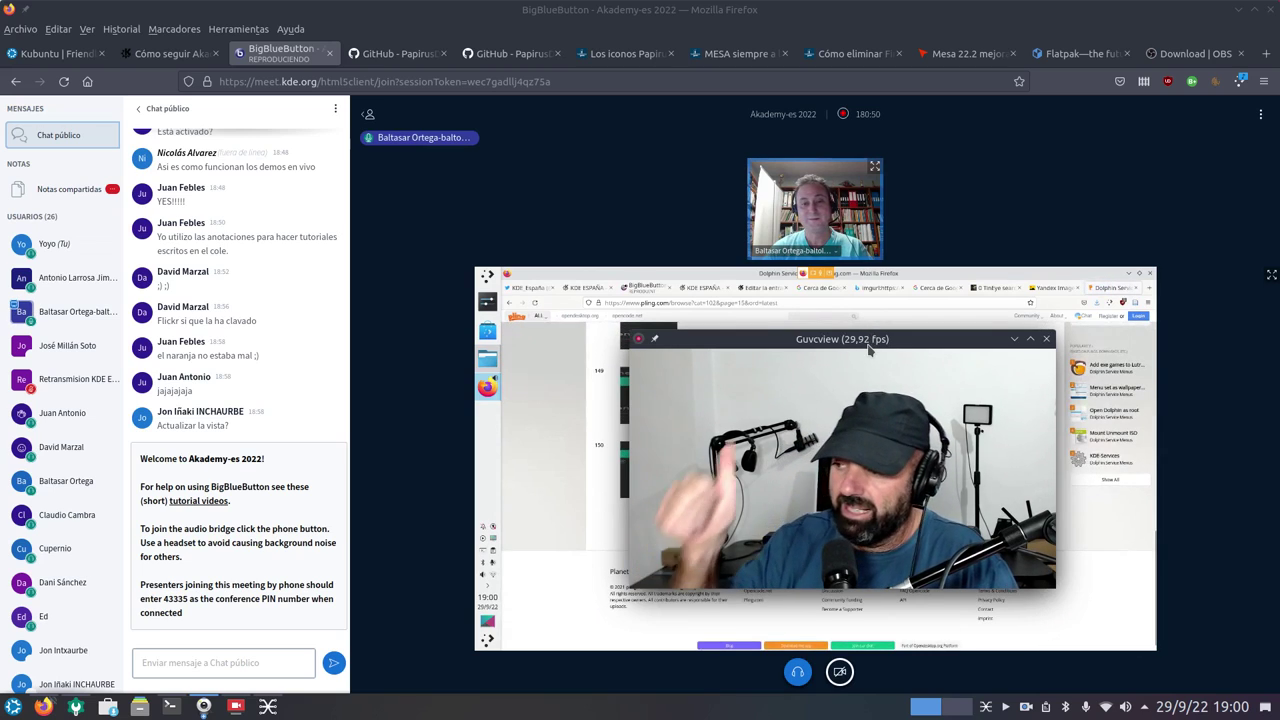
Minimize the browser and bring up the SimpleScreenRecorder window to check the recording.
{"action": "left_click", "coordinate": [1238, 10]}
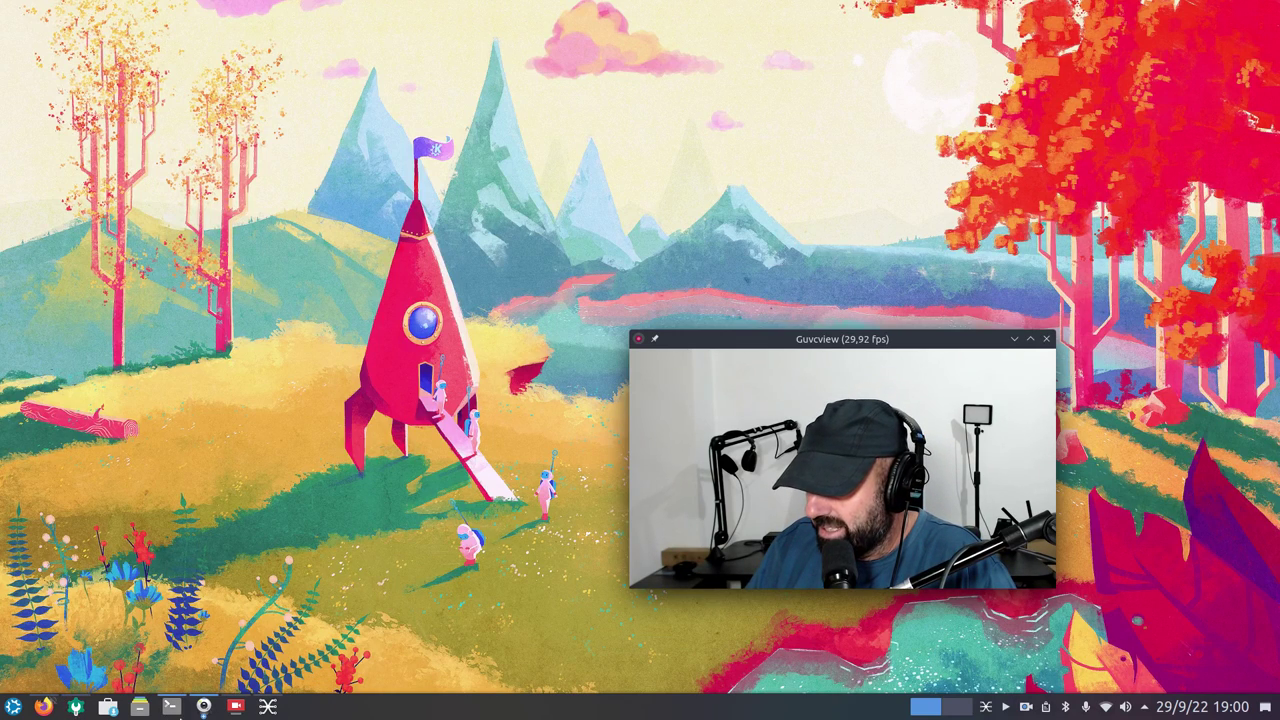
{"action": "left_click", "coordinate": [237, 707]}
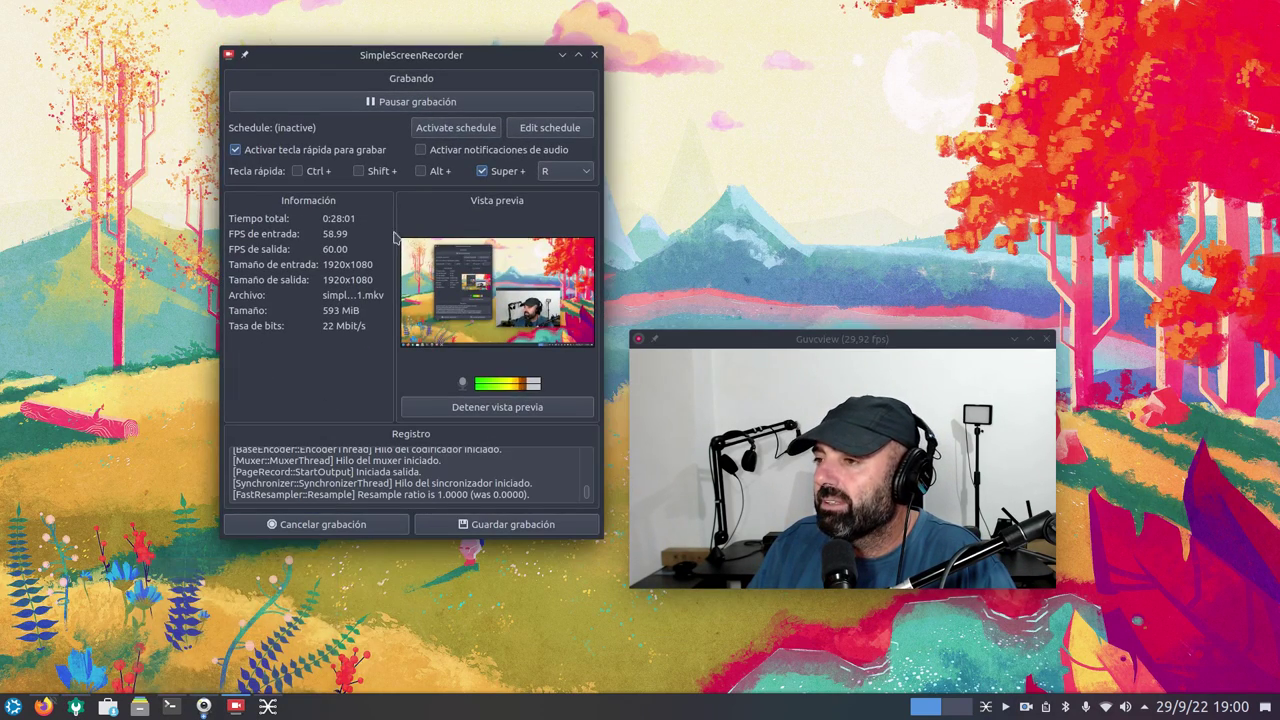
Show the Acerca de este sistema page in the system preferences and reposition the webcam window over its upper part.
{"action": "left_click", "coordinate": [106, 708]}
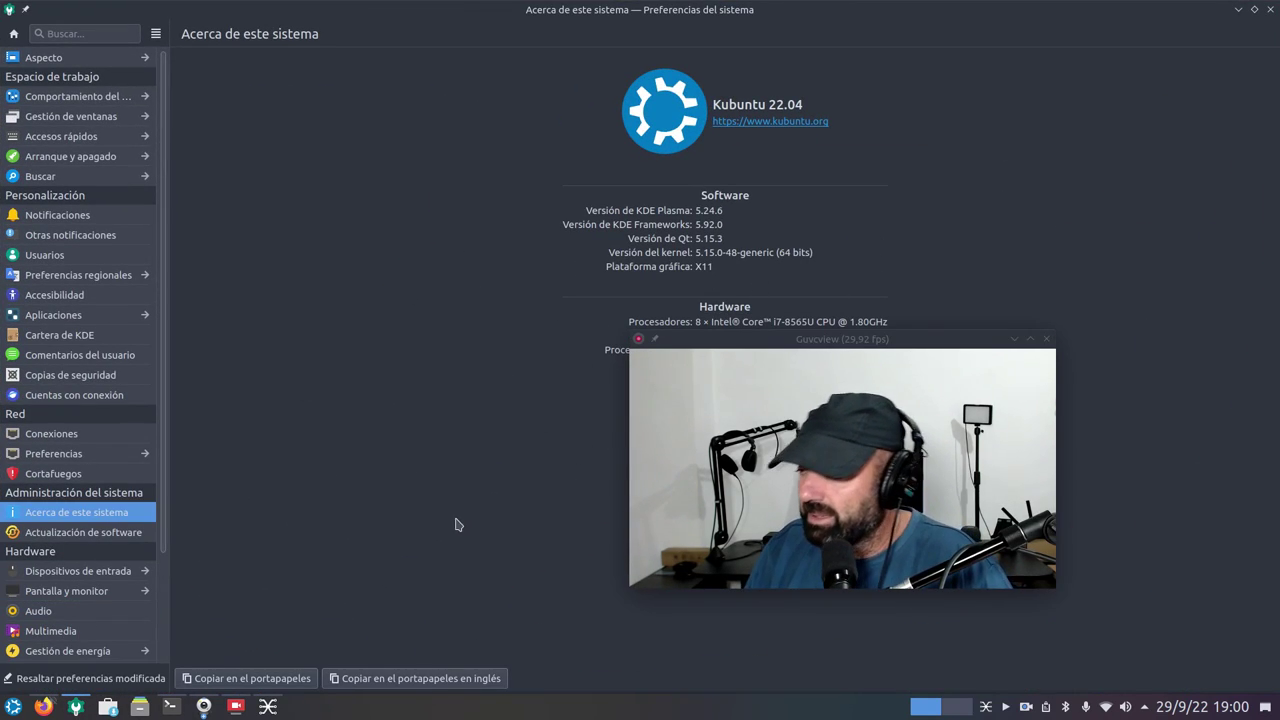
{"action": "left_click_drag", "start_coordinate": [796, 345], "coordinate": [802, 421]}
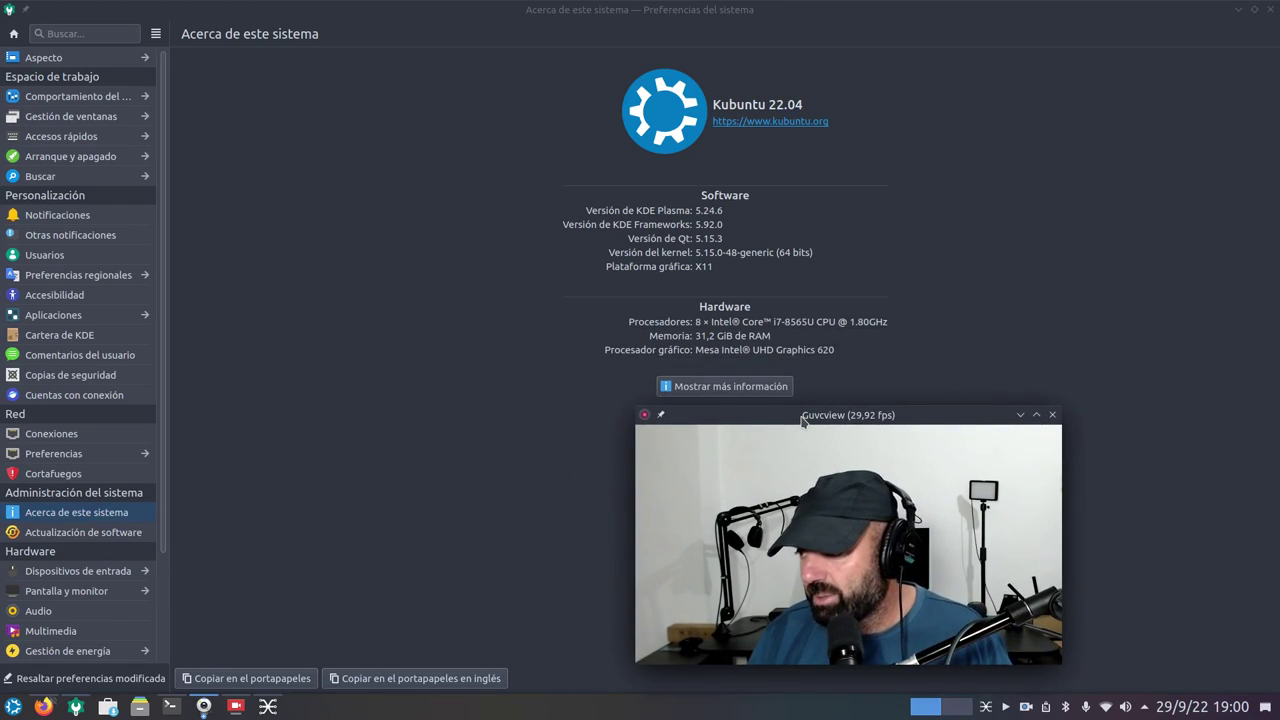
{"action": "left_click_drag", "start_coordinate": [848, 409], "coordinate": [999, 81]}
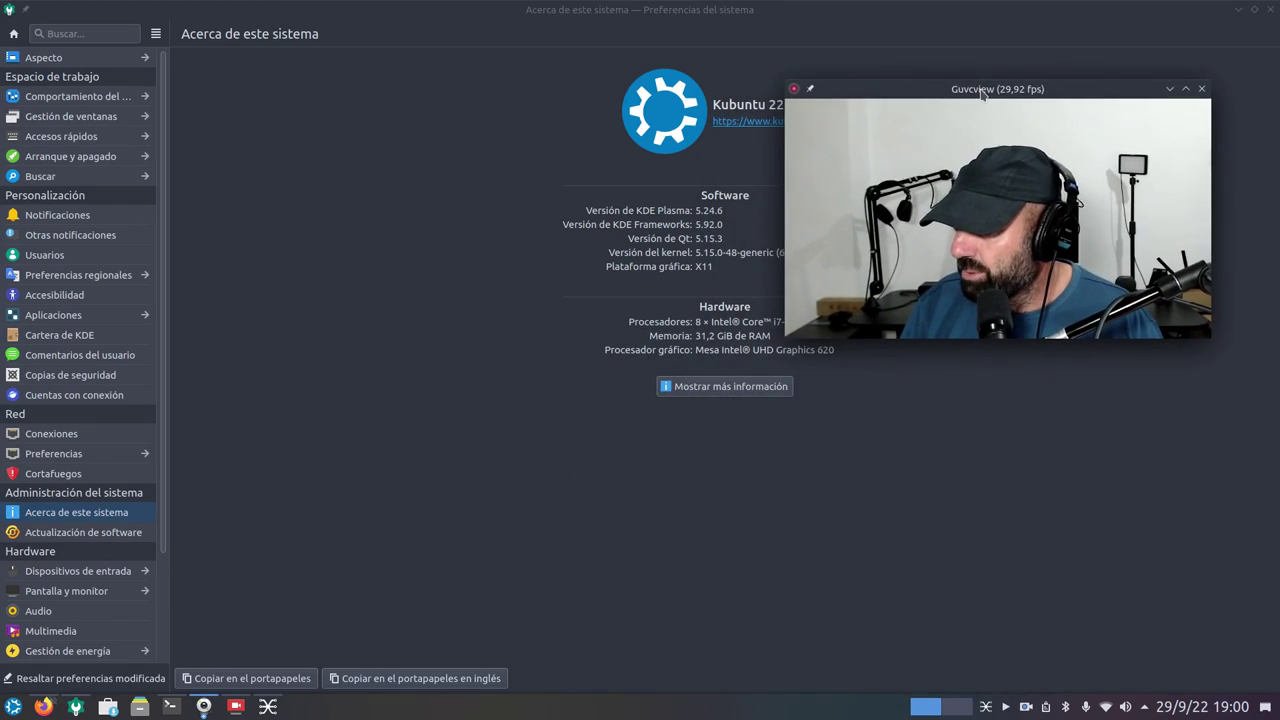
Bring SimpleScreenRecorder back over the system preferences and move its window slightly lower.
{"action": "left_click", "coordinate": [236, 707]}
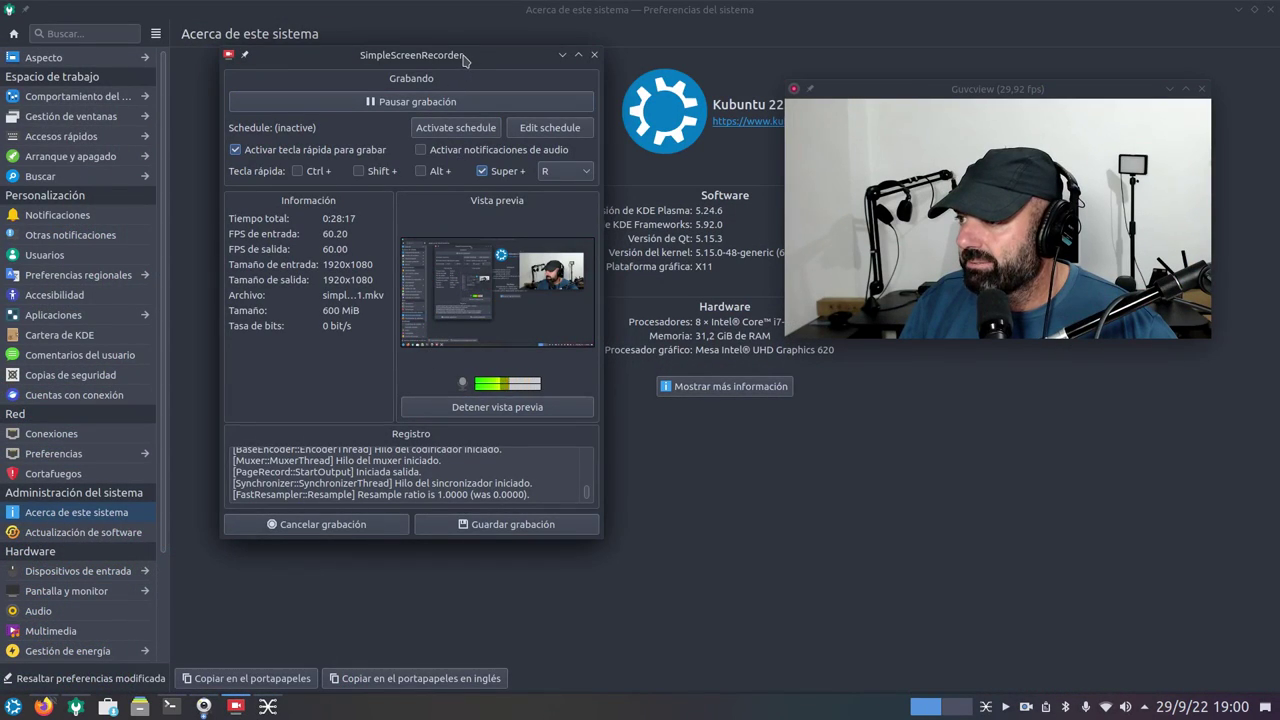
{"action": "left_click_drag", "start_coordinate": [463, 60], "coordinate": [467, 89]}
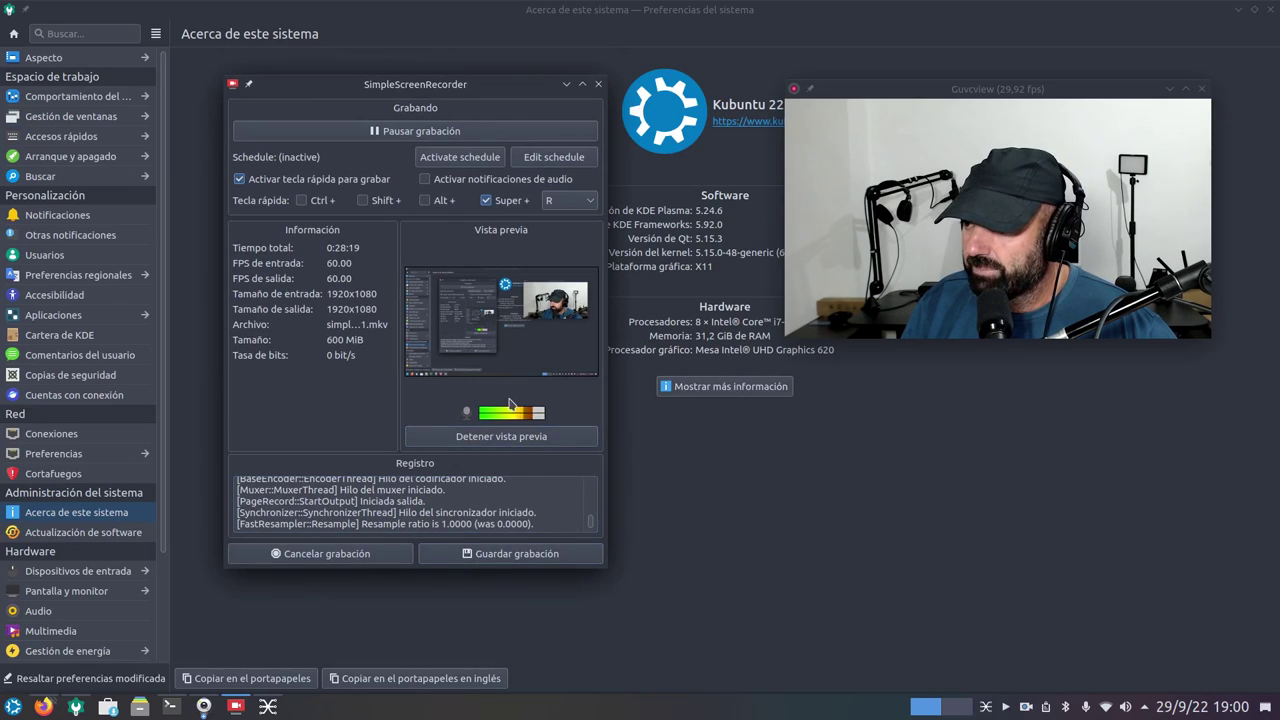